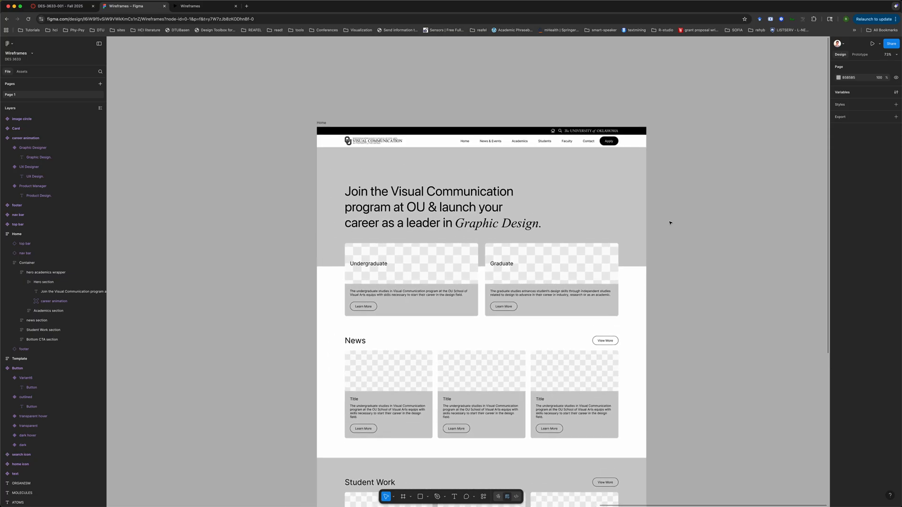
{"action": "scroll", "coordinate": [569, 184], "scroll_direction": "up", "scroll_amount": 5}
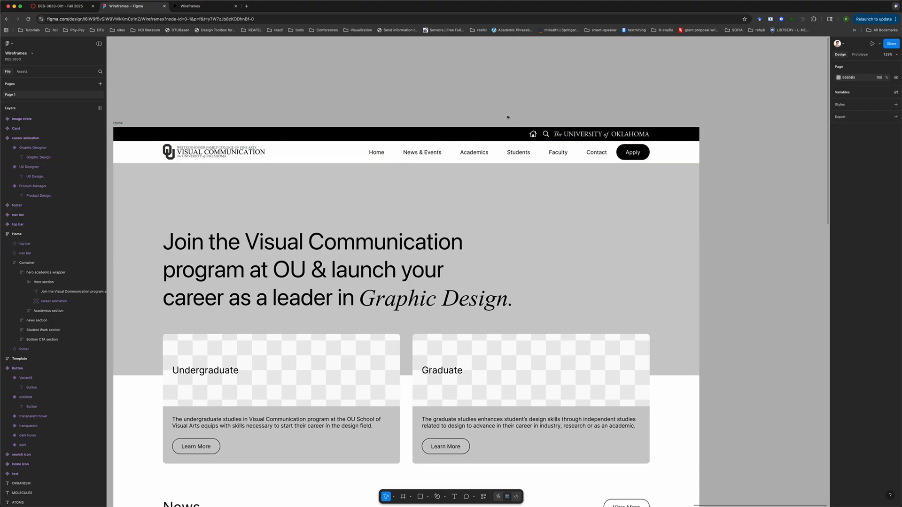
{"action": "left_click", "coordinate": [509, 152]}
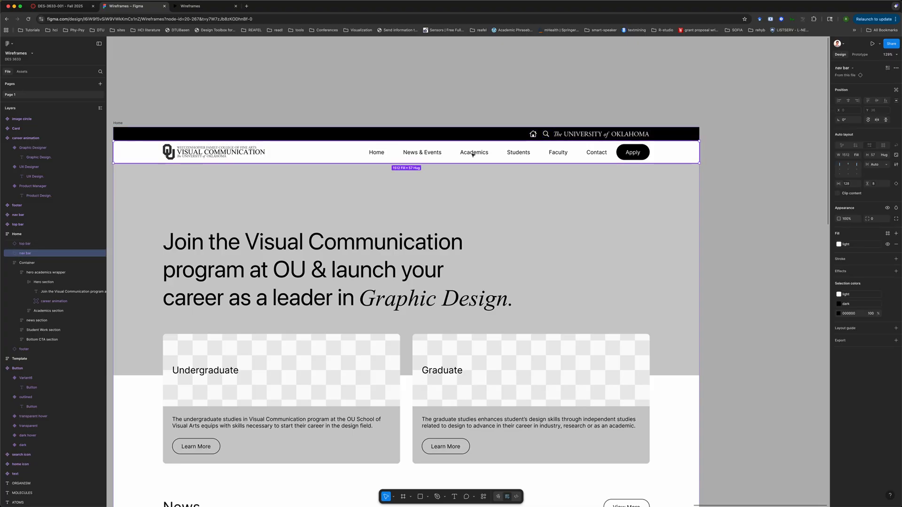
{"action": "right_click", "coordinate": [326, 158]}
{"action": "key", "text": "Escape"}
Duplicate the Home page frame and rename the copy Student Work
{"action": "left_click", "coordinate": [119, 124]}
{"action": "key", "text": "super+d"}
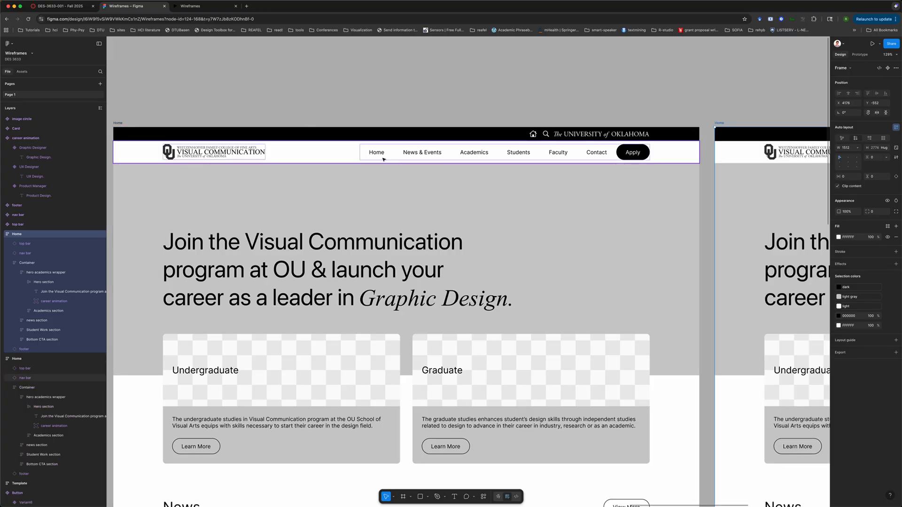
{"action": "scroll", "coordinate": [268, 121], "scroll_direction": "right", "scroll_amount": 10}
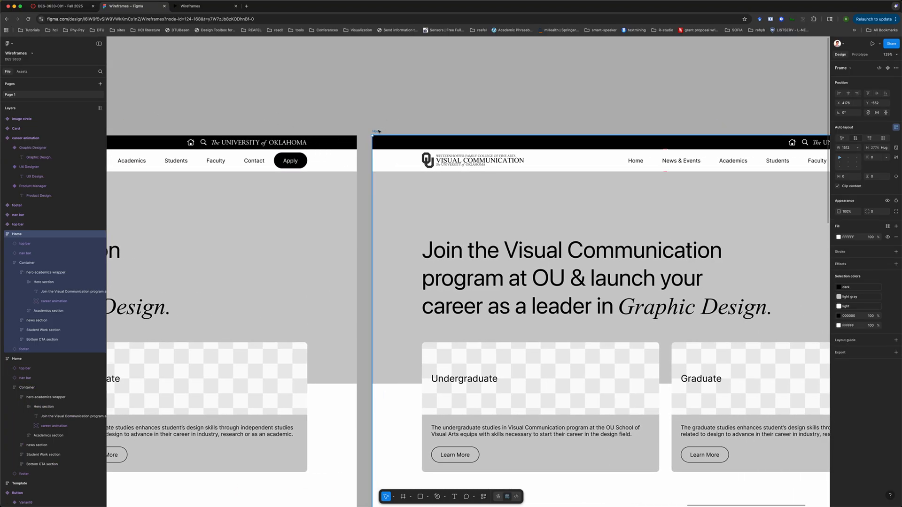
{"action": "type", "text": "Student Work"}
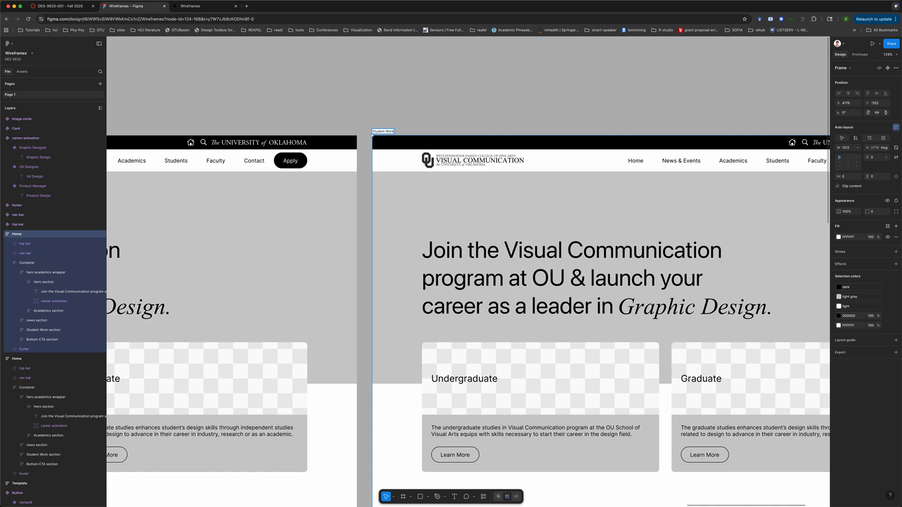
{"action": "left_click", "coordinate": [451, 97]}
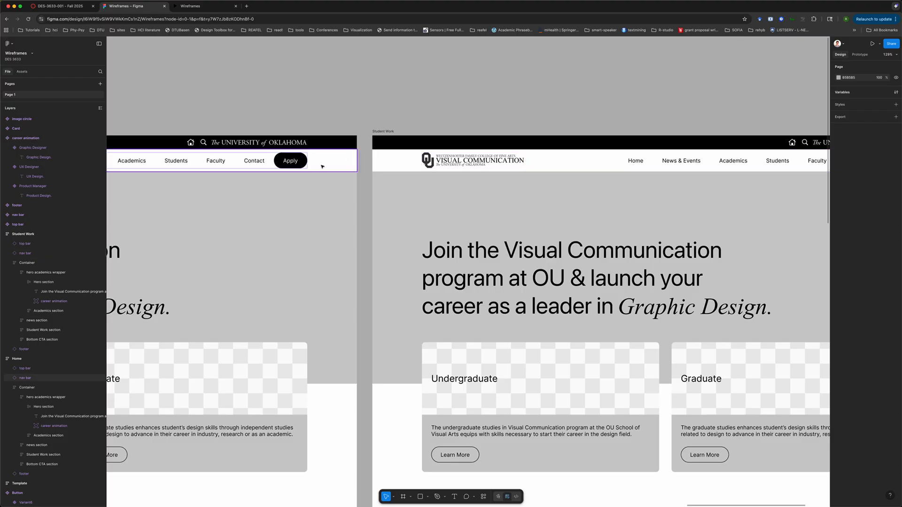
Delete the Student Work frame
{"action": "scroll", "coordinate": [323, 166], "scroll_direction": "left", "scroll_amount": 5}
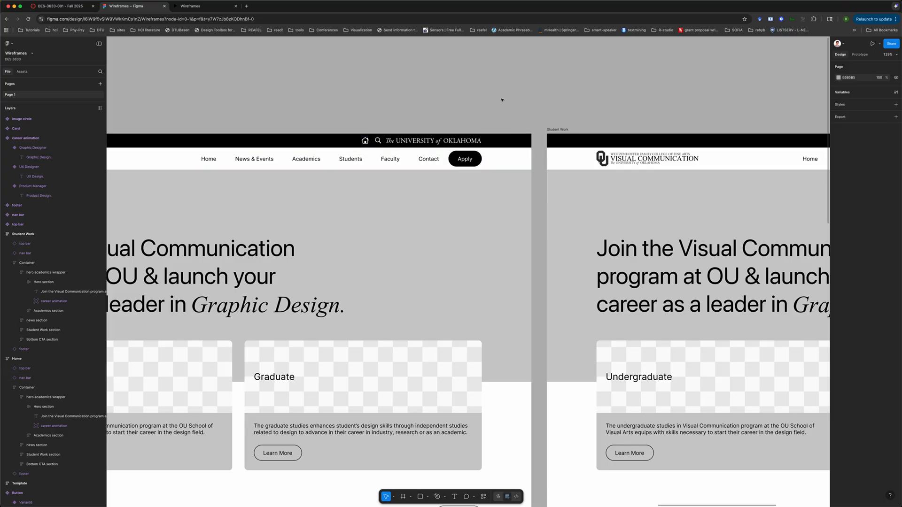
{"action": "left_click", "coordinate": [562, 130]}
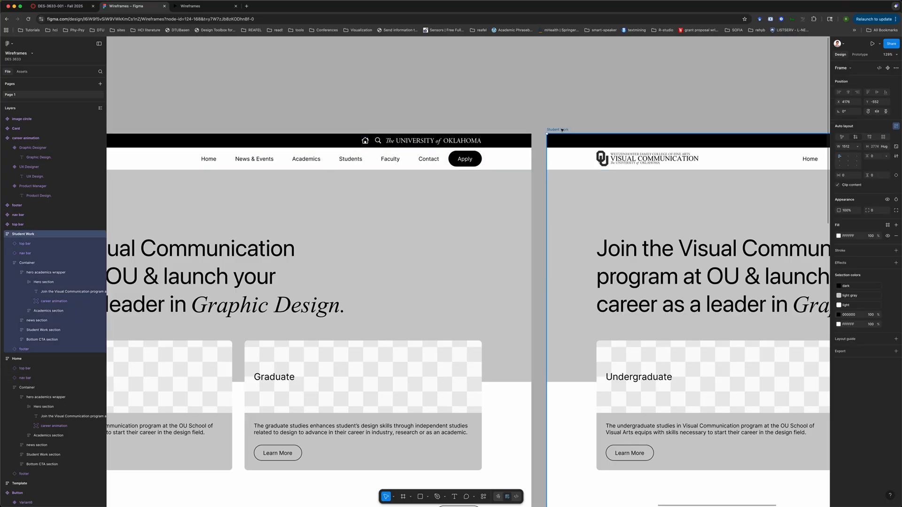
{"action": "key", "text": "Delete"}
Go to the main component of the Home page's nav bar
{"action": "scroll", "coordinate": [363, 97], "scroll_direction": "left", "scroll_amount": 3}
{"action": "scroll", "coordinate": [363, 97], "scroll_direction": "down", "scroll_amount": 3}
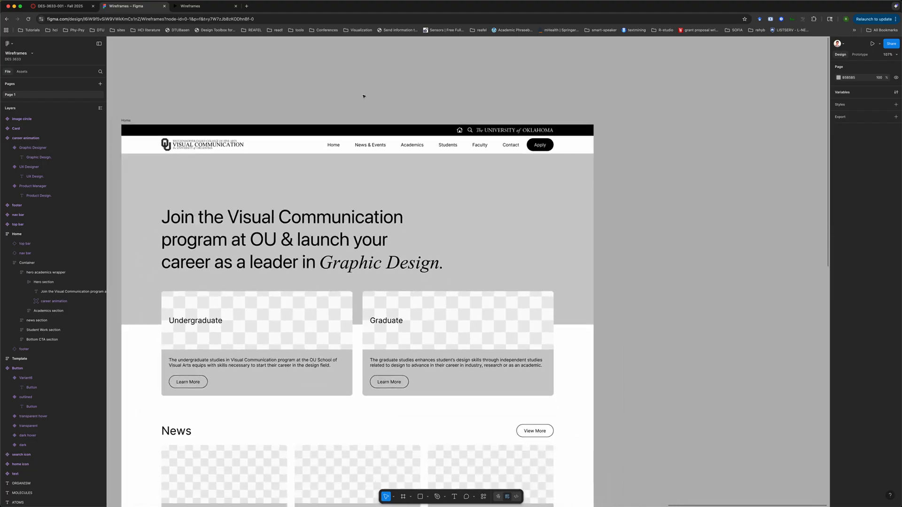
{"action": "scroll", "coordinate": [363, 97], "scroll_direction": "left", "scroll_amount": 2}
{"action": "left_click", "coordinate": [359, 146]}
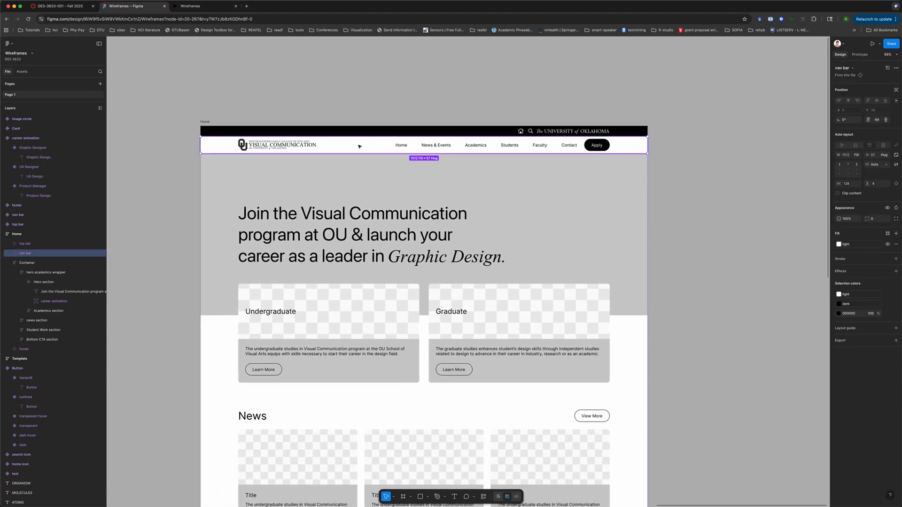
{"action": "right_click", "coordinate": [359, 146]}
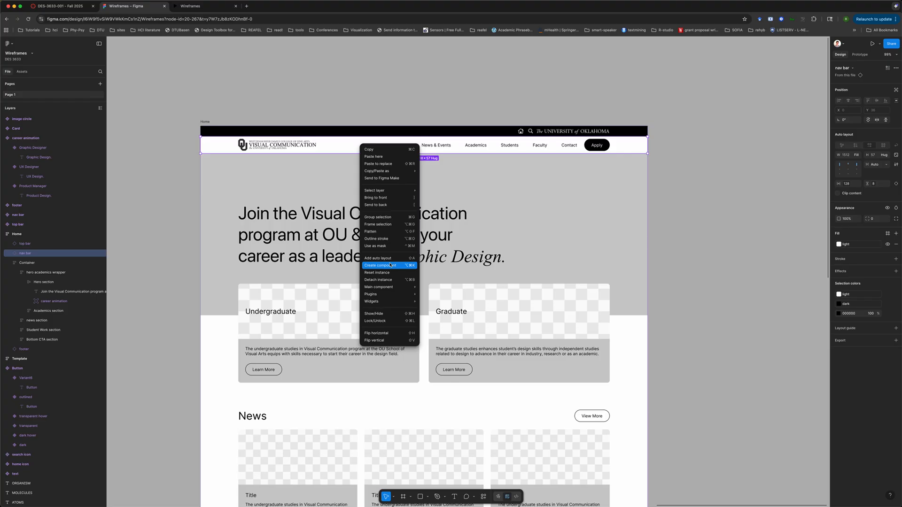
{"action": "mouse_move", "coordinate": [396, 287]}
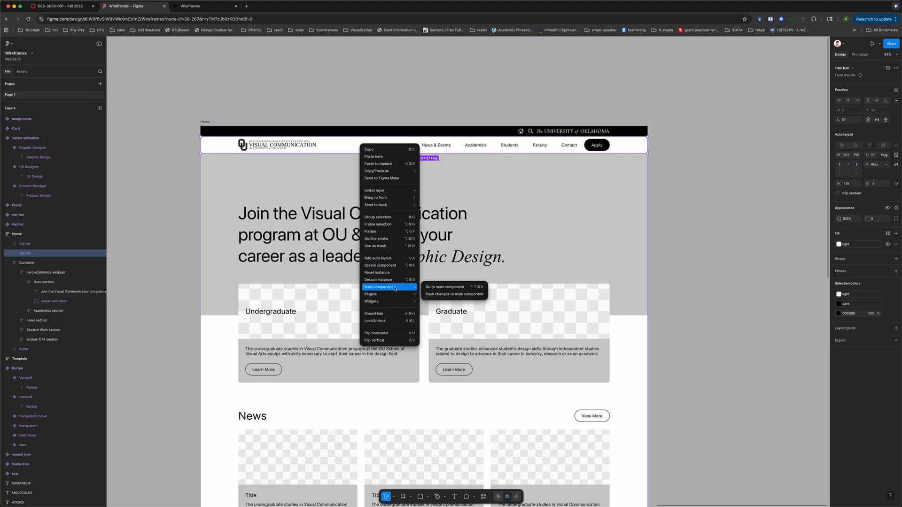
{"action": "left_click", "coordinate": [437, 288]}
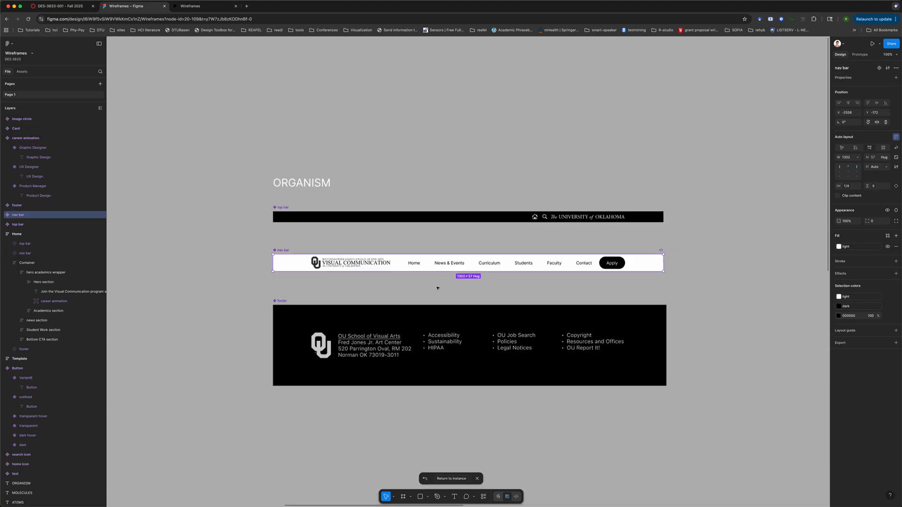
Move the nav bar component up closer to the top bar and the footer component further down
{"action": "left_click", "coordinate": [382, 287]}
{"action": "scroll", "coordinate": [480, 274], "scroll_direction": "up", "scroll_amount": 5}
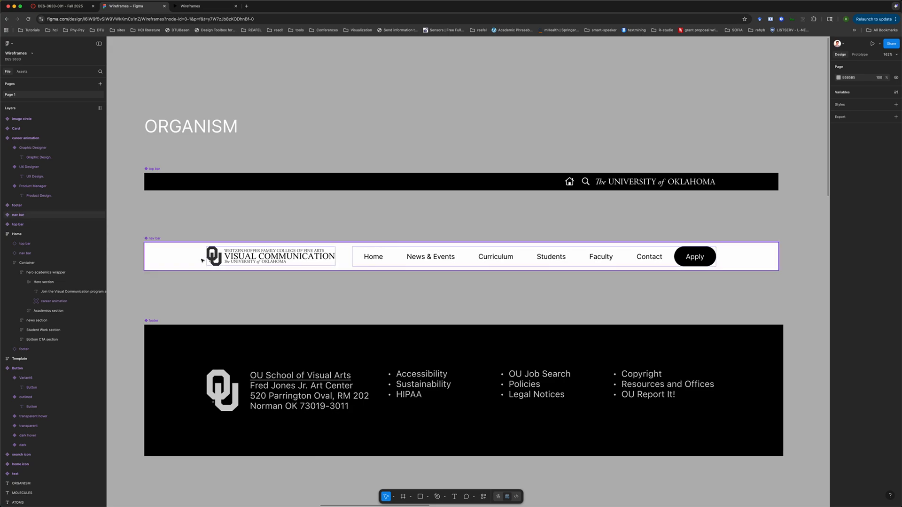
{"action": "left_click_drag", "start_coordinate": [156, 239], "coordinate": [155, 209]}
{"action": "left_click_drag", "start_coordinate": [152, 320], "coordinate": [154, 358]}
{"action": "left_click", "coordinate": [368, 294]}
Survey the atoms, molecules and organism components laid out on the canvas
{"action": "scroll", "coordinate": [369, 294], "scroll_direction": "right", "scroll_amount": 1}
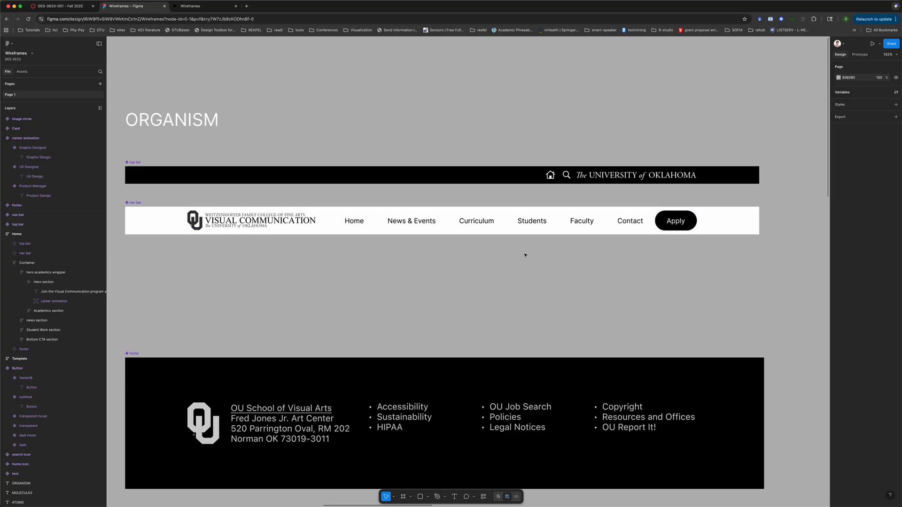
{"action": "scroll", "coordinate": [529, 273], "scroll_direction": "left", "scroll_amount": 2}
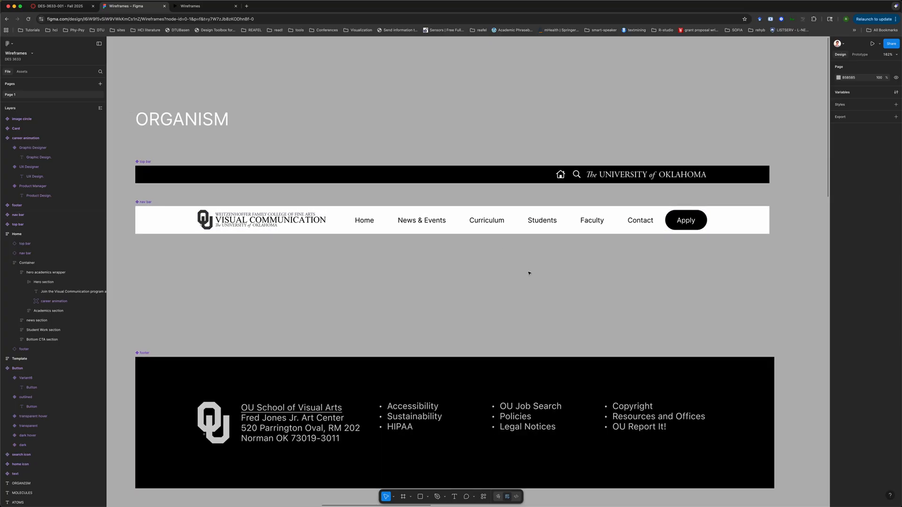
{"action": "scroll", "coordinate": [248, 306], "scroll_direction": "left", "scroll_amount": 8}
{"action": "scroll", "coordinate": [248, 305], "scroll_direction": "down", "scroll_amount": 5}
{"action": "scroll", "coordinate": [248, 306], "scroll_direction": "right", "scroll_amount": 3}
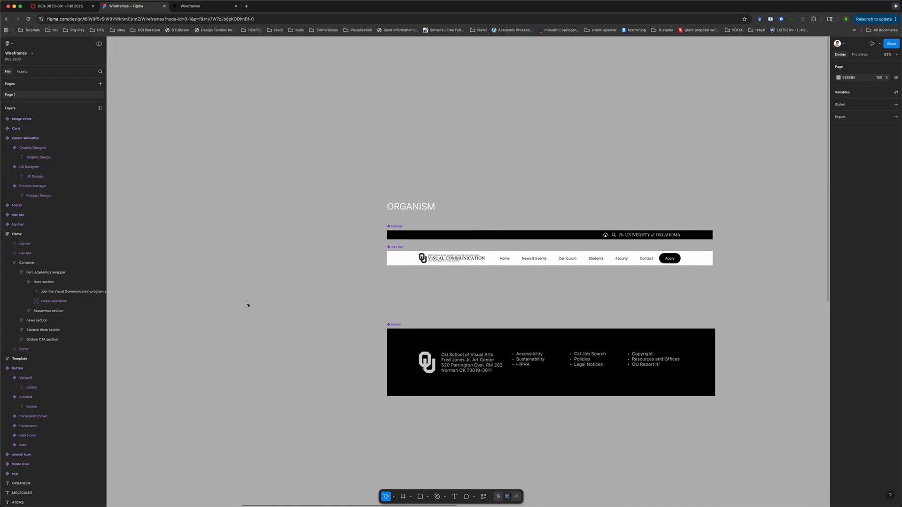
{"action": "scroll", "coordinate": [248, 306], "scroll_direction": "right", "scroll_amount": 3}
{"action": "scroll", "coordinate": [248, 306], "scroll_direction": "up", "scroll_amount": 4}
{"action": "scroll", "coordinate": [248, 305], "scroll_direction": "left", "scroll_amount": 15}
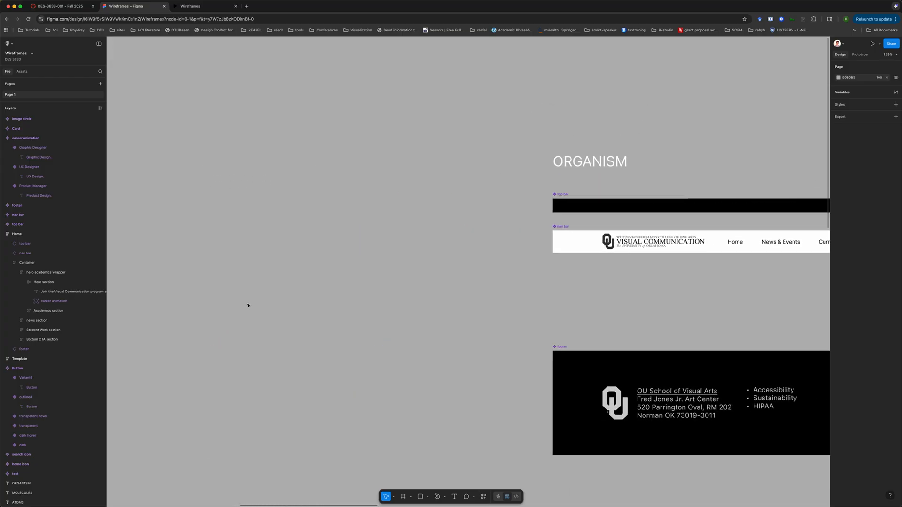
{"action": "scroll", "coordinate": [248, 306], "scroll_direction": "left", "scroll_amount": 10}
{"action": "scroll", "coordinate": [248, 306], "scroll_direction": "down", "scroll_amount": 5}
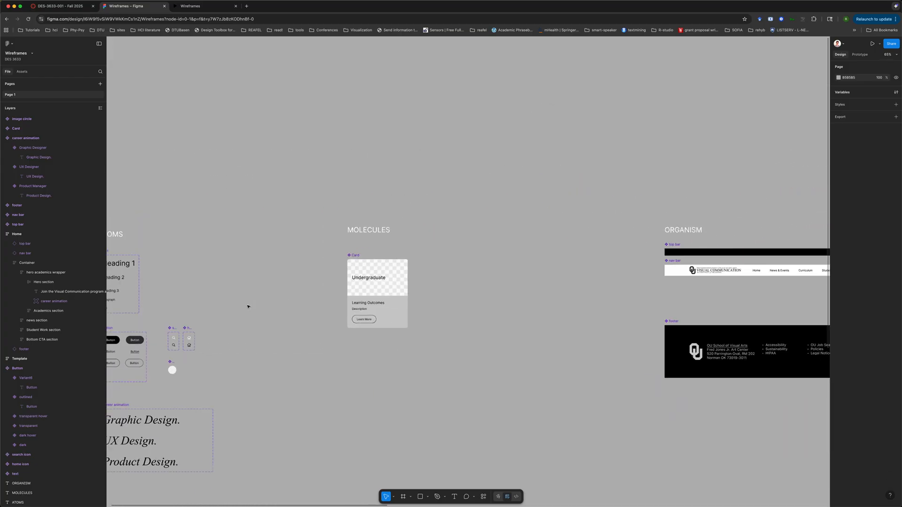
{"action": "scroll", "coordinate": [248, 306], "scroll_direction": "down", "scroll_amount": 2}
{"action": "scroll", "coordinate": [248, 306], "scroll_direction": "left", "scroll_amount": 3}
{"action": "scroll", "coordinate": [248, 306], "scroll_direction": "right", "scroll_amount": 1}
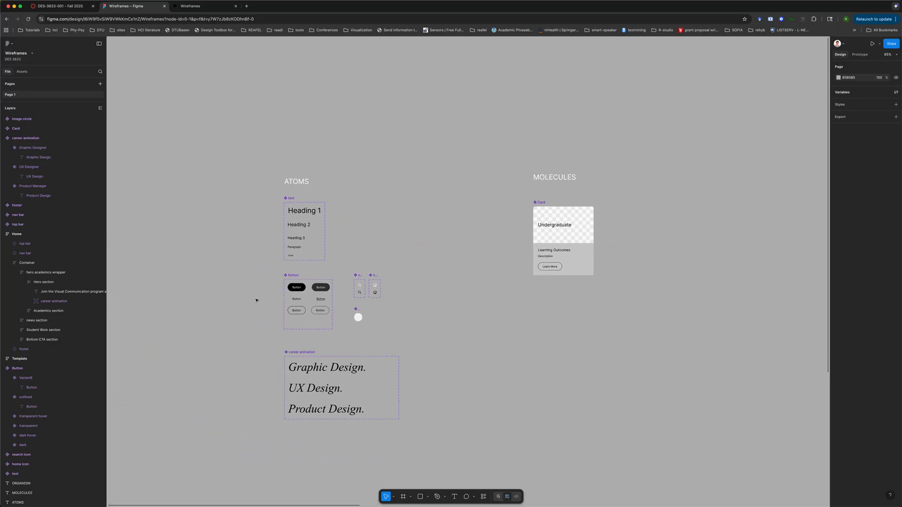
{"action": "scroll", "coordinate": [256, 301], "scroll_direction": "right", "scroll_amount": 10}
{"action": "scroll", "coordinate": [256, 300], "scroll_direction": "up", "scroll_amount": 6}
{"action": "scroll", "coordinate": [256, 300], "scroll_direction": "up", "scroll_amount": 2}
{"action": "scroll", "coordinate": [256, 300], "scroll_direction": "right", "scroll_amount": 1}
Search the assets for button and place a Button instance just below the nav bar's Students item
{"action": "left_click", "coordinate": [22, 72]}
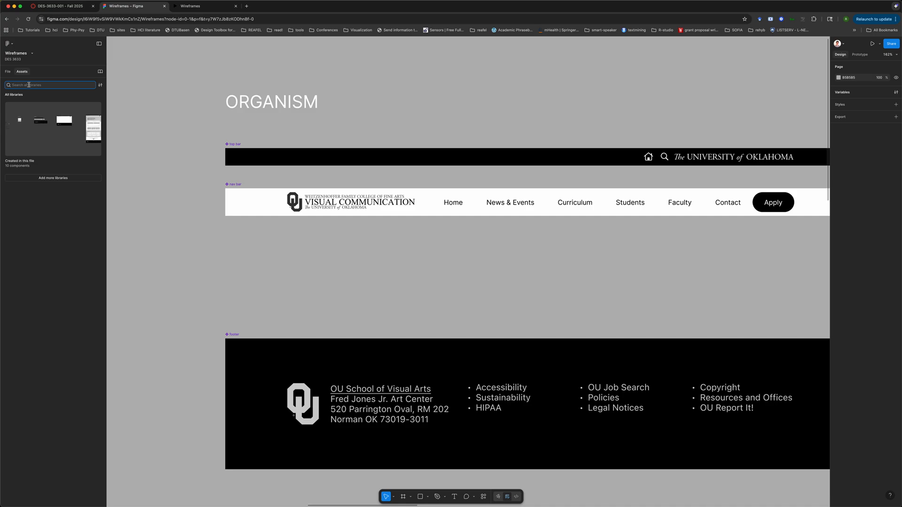
{"action": "type", "text": "button"}
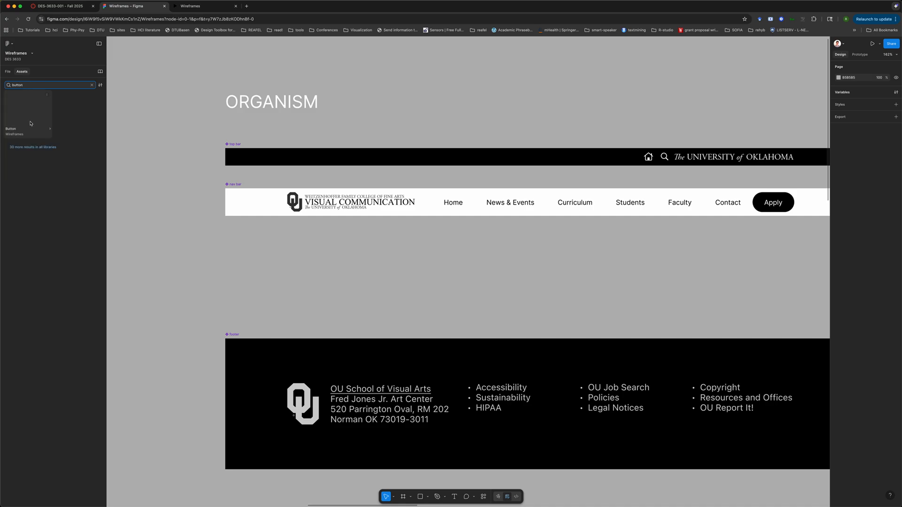
{"action": "left_click", "coordinate": [28, 108]}
{"action": "left_click", "coordinate": [126, 163]}
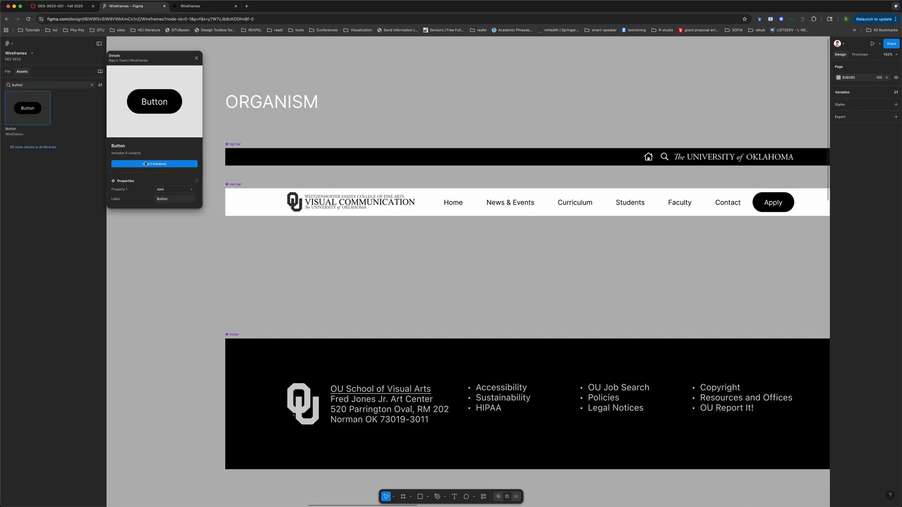
{"action": "left_click_drag", "start_coordinate": [478, 274], "coordinate": [643, 227]}
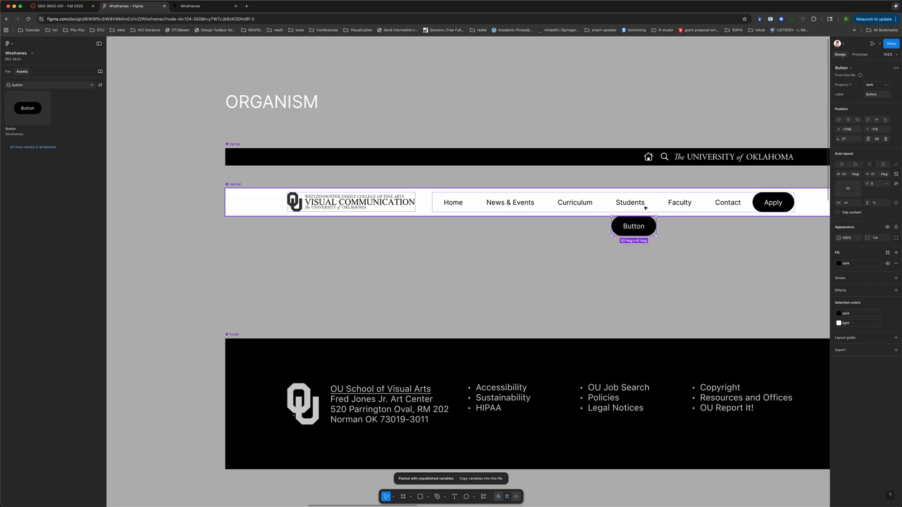
Switch the new button's Property 1 variant to transparent
{"action": "left_click", "coordinate": [876, 85]}
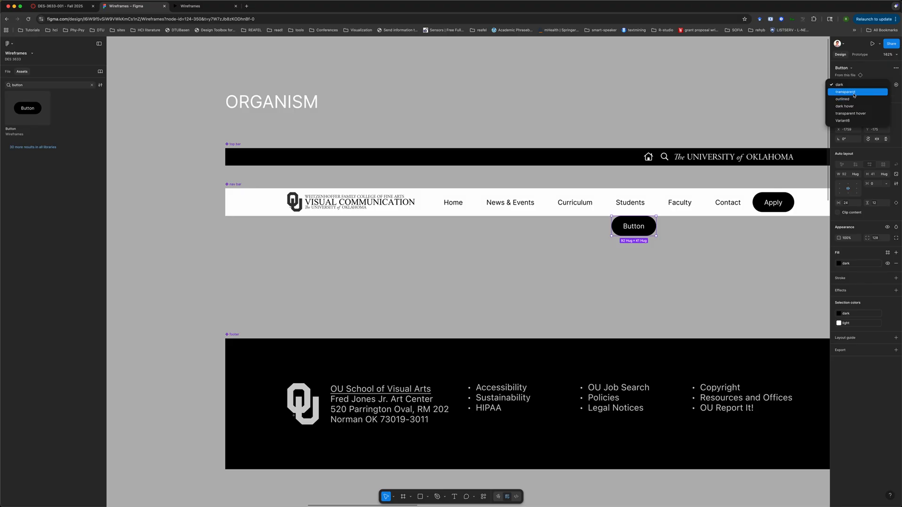
{"action": "left_click", "coordinate": [851, 92]}
{"action": "left_click", "coordinate": [723, 258]}
Duplicate the transparent button directly beneath itself
{"action": "scroll", "coordinate": [723, 258], "scroll_direction": "right", "scroll_amount": 3}
{"action": "scroll", "coordinate": [722, 257], "scroll_direction": "up", "scroll_amount": 1}
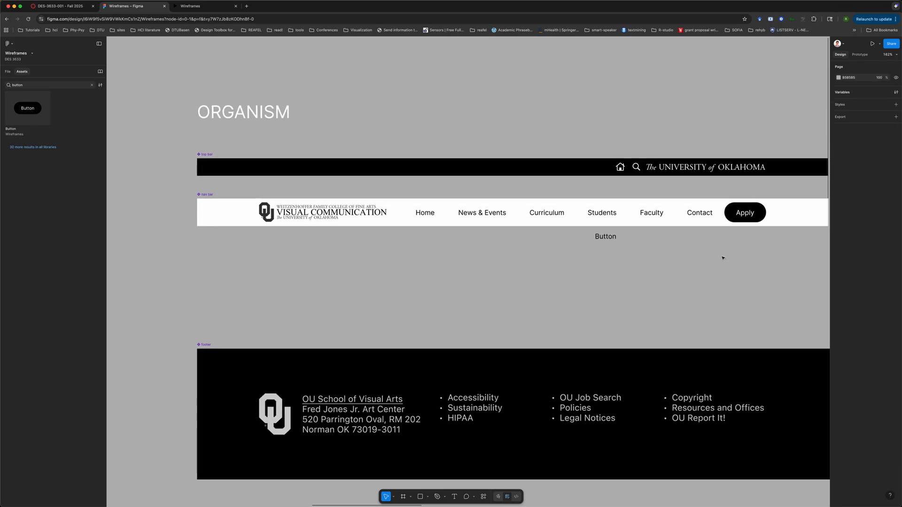
{"action": "left_click", "coordinate": [605, 239]}
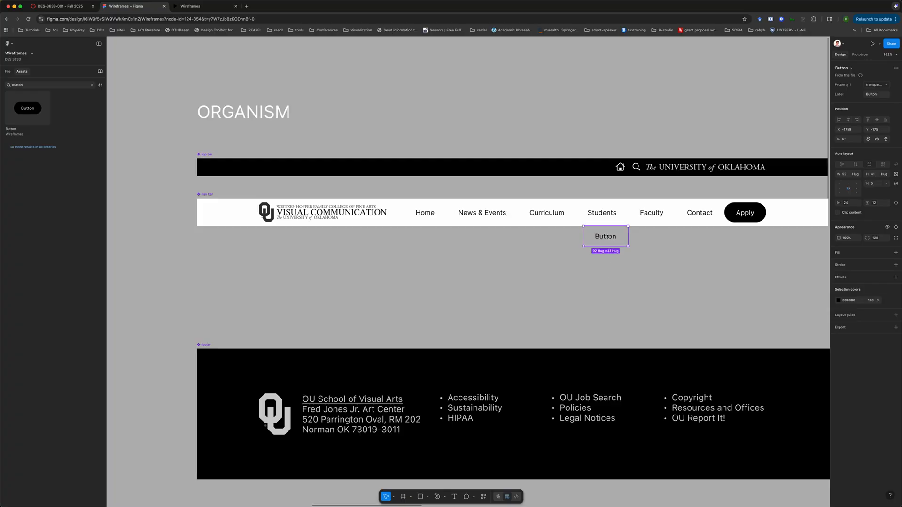
{"action": "left_click_drag", "start_coordinate": [607, 236], "coordinate": [607, 254]}
Set the upper button's label to Resources
{"action": "left_click", "coordinate": [609, 237]}
{"action": "left_click", "coordinate": [872, 94]}
{"action": "type", "text": "Re"}
{"action": "left_click", "coordinate": [764, 134]}
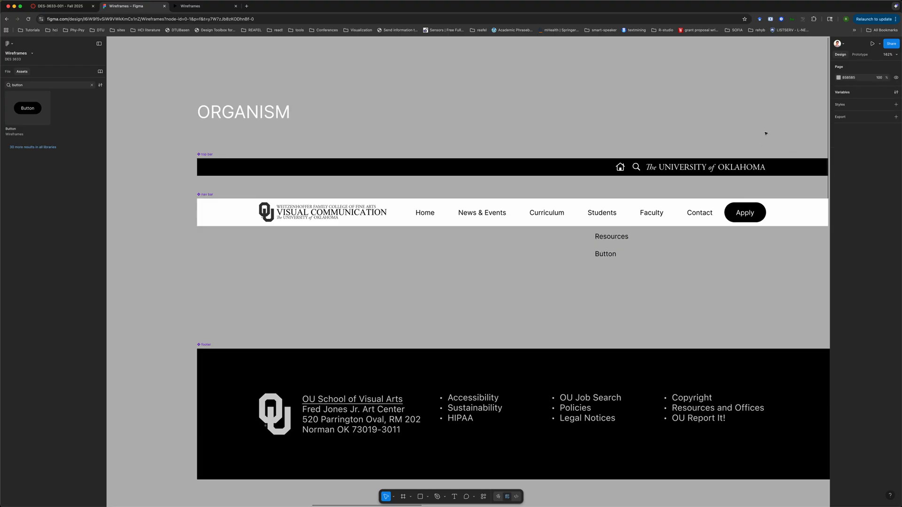
Nudge the lower button slightly down and set its label to Student Work
{"action": "left_click", "coordinate": [610, 263]}
{"action": "left_click_drag", "start_coordinate": [610, 256], "coordinate": [609, 260]}
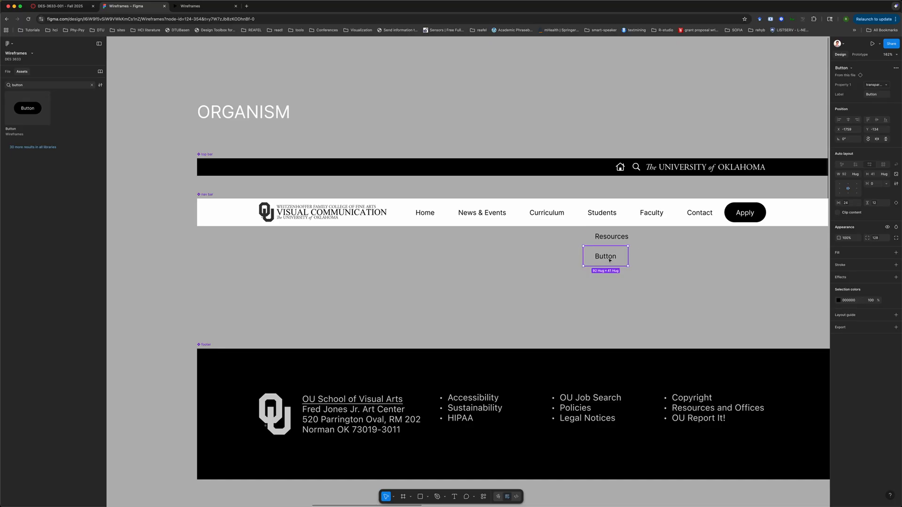
{"action": "scroll", "coordinate": [650, 275], "scroll_direction": "down", "scroll_amount": 3}
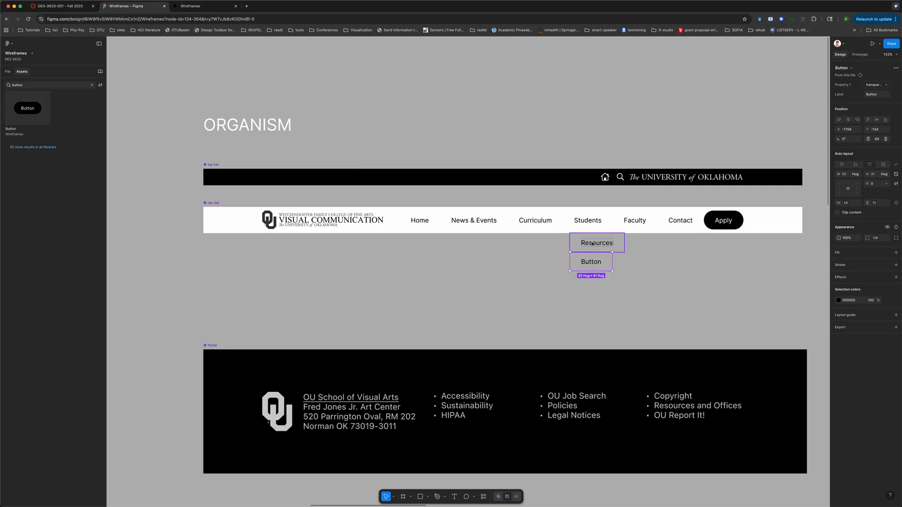
{"action": "left_click", "coordinate": [593, 244]}
{"action": "left_click", "coordinate": [590, 262]}
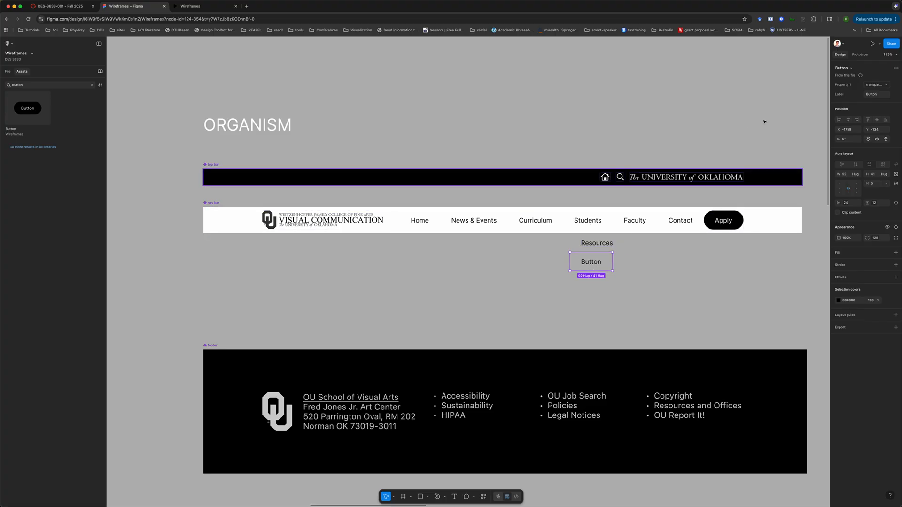
{"action": "left_click", "coordinate": [873, 96]}
{"action": "type", "text": "Student work"}
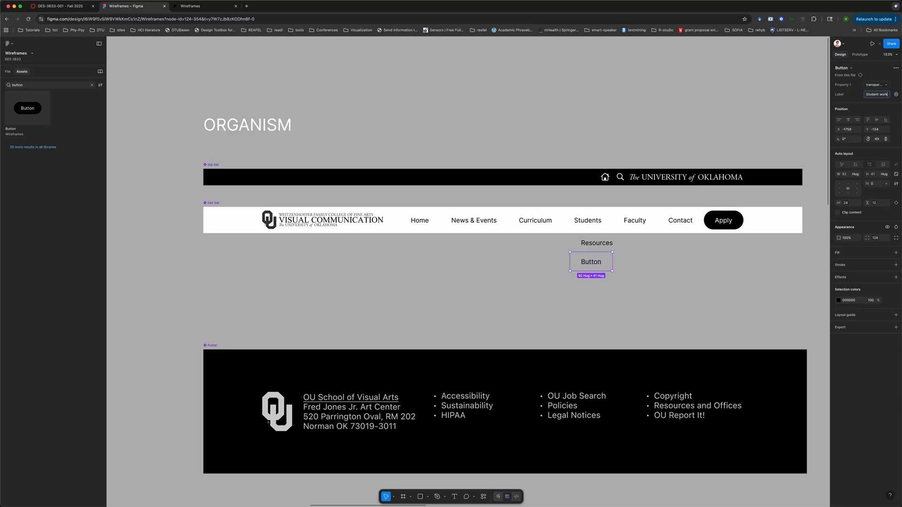
{"action": "key", "text": "Return"}
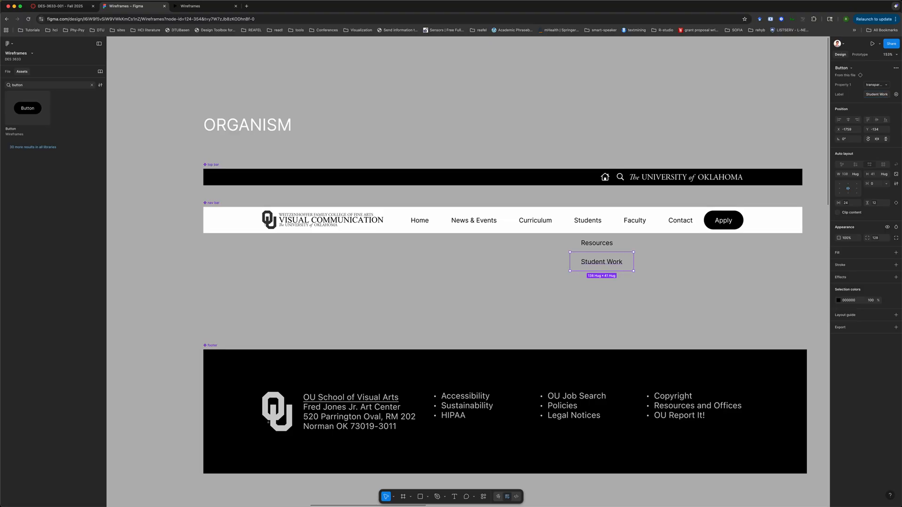
Select both the Resources and Student Work buttons and wrap them in an auto layout frame
{"action": "left_click", "coordinate": [606, 277]}
{"action": "left_click", "coordinate": [607, 244]}
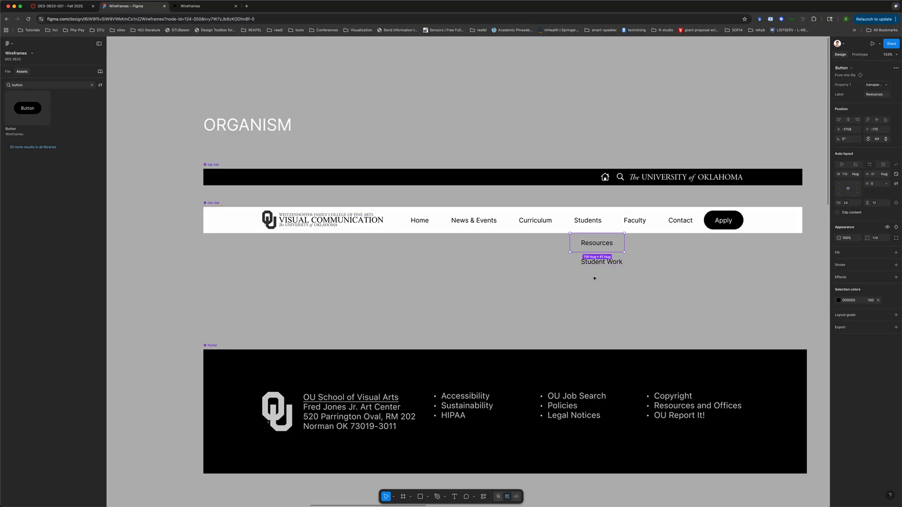
{"action": "left_click", "coordinate": [612, 259], "text": "shift"}
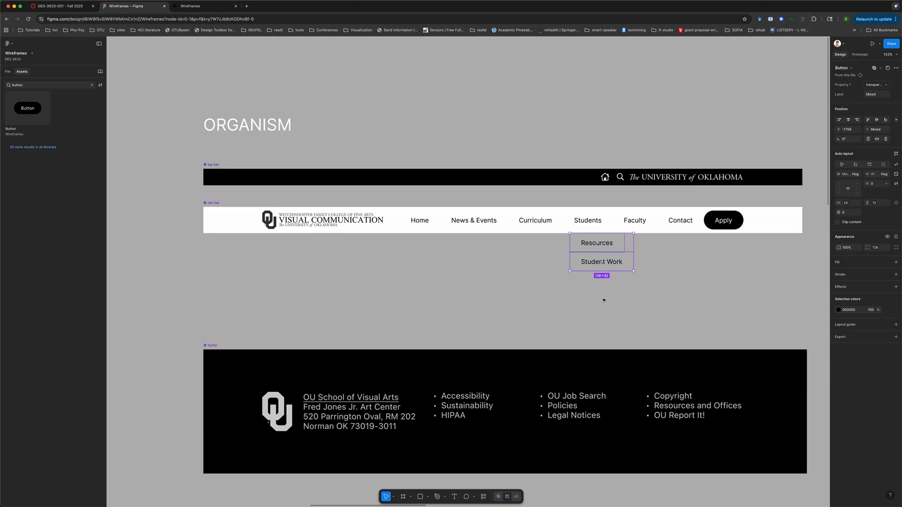
{"action": "left_click", "coordinate": [604, 301]}
{"action": "left_click", "coordinate": [595, 244]}
{"action": "left_click", "coordinate": [587, 264]}
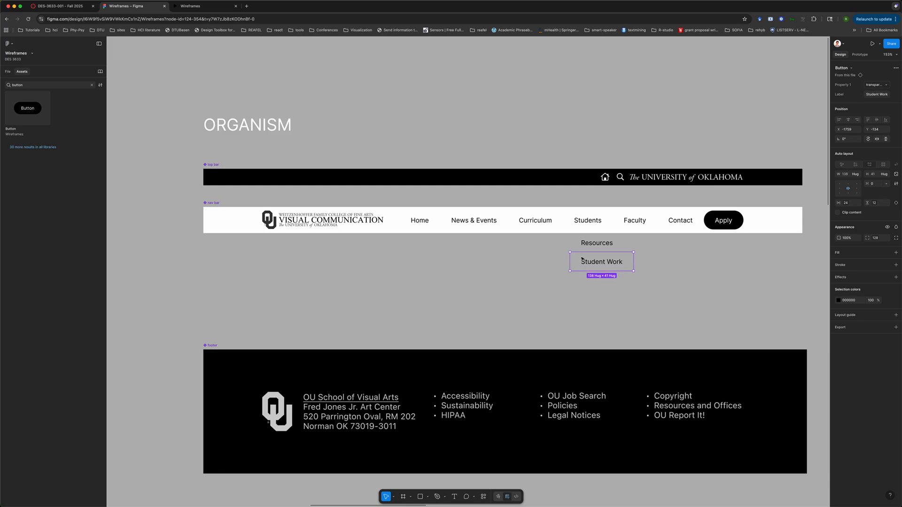
{"action": "left_click", "coordinate": [592, 242]}
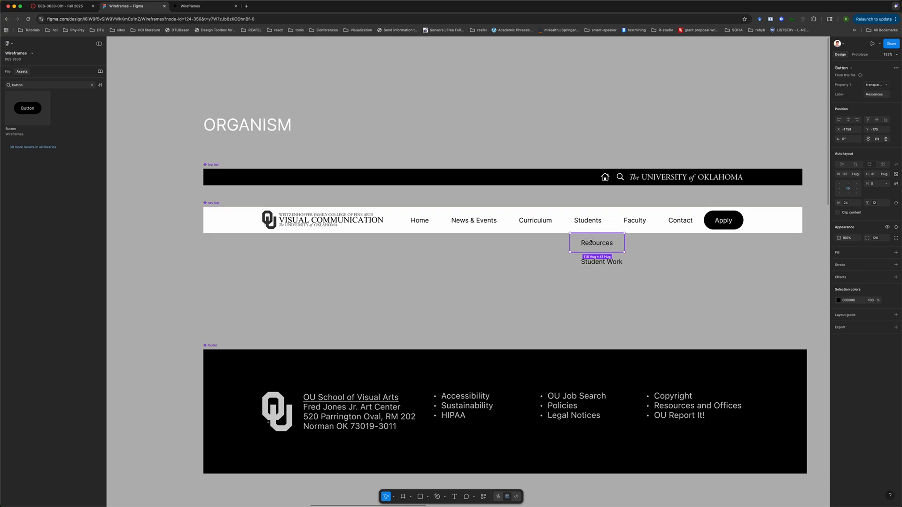
{"action": "left_click", "coordinate": [575, 269], "text": "shift"}
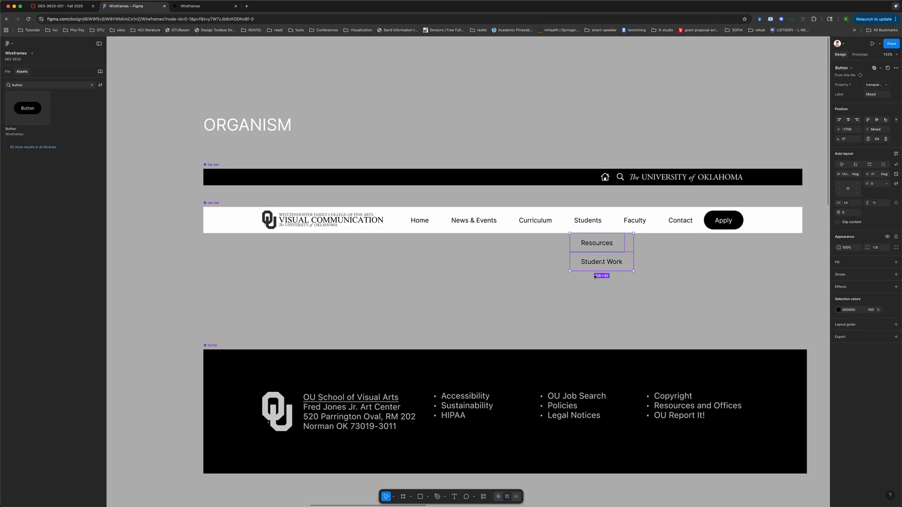
{"action": "left_click", "coordinate": [596, 244]}
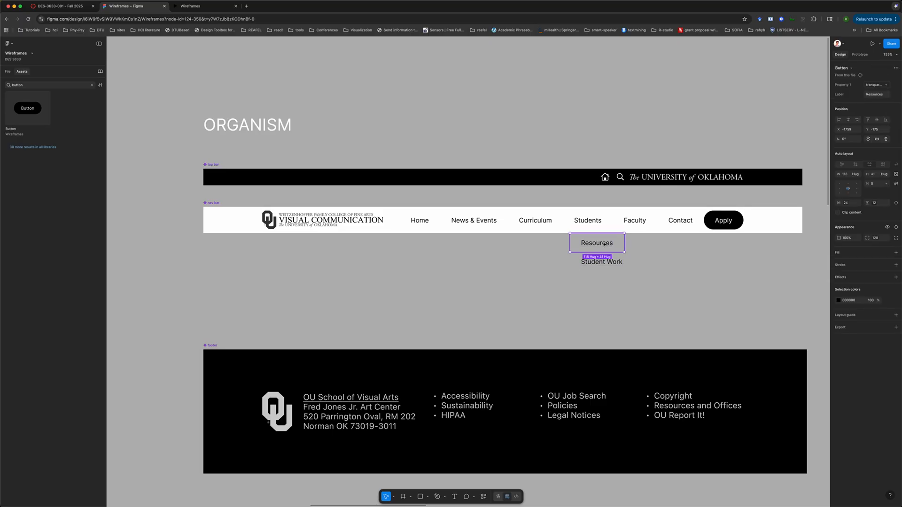
{"action": "left_click", "coordinate": [594, 263], "text": "shift"}
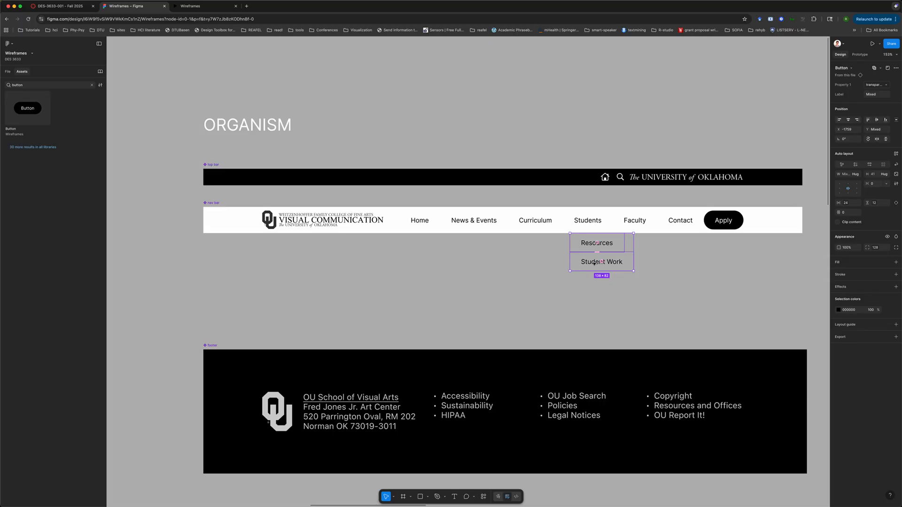
{"action": "left_click", "coordinate": [620, 299]}
{"action": "left_click", "coordinate": [605, 238]}
{"action": "left_click", "coordinate": [623, 263], "text": "shift"}
{"action": "left_click", "coordinate": [7, 72]}
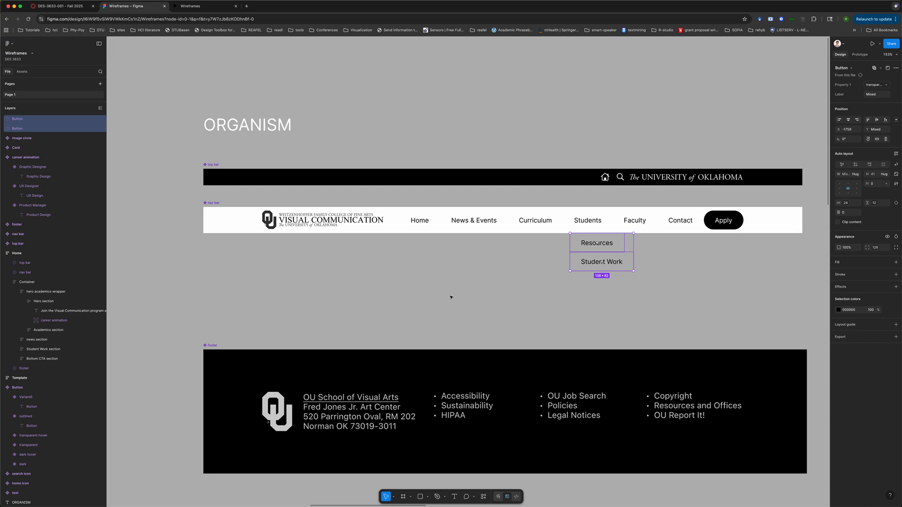
{"action": "key", "text": "shift+a"}
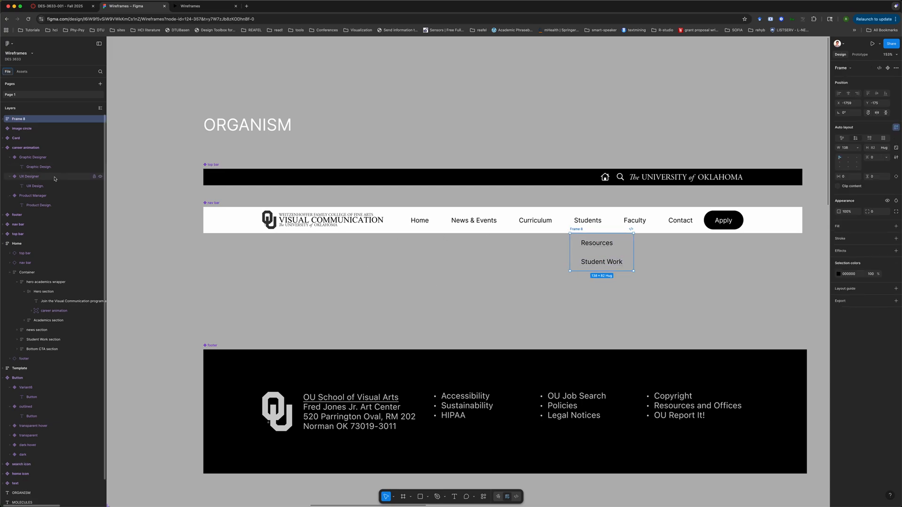
Rename the new frame as students dropdown
{"action": "double_click", "coordinate": [21, 119]}
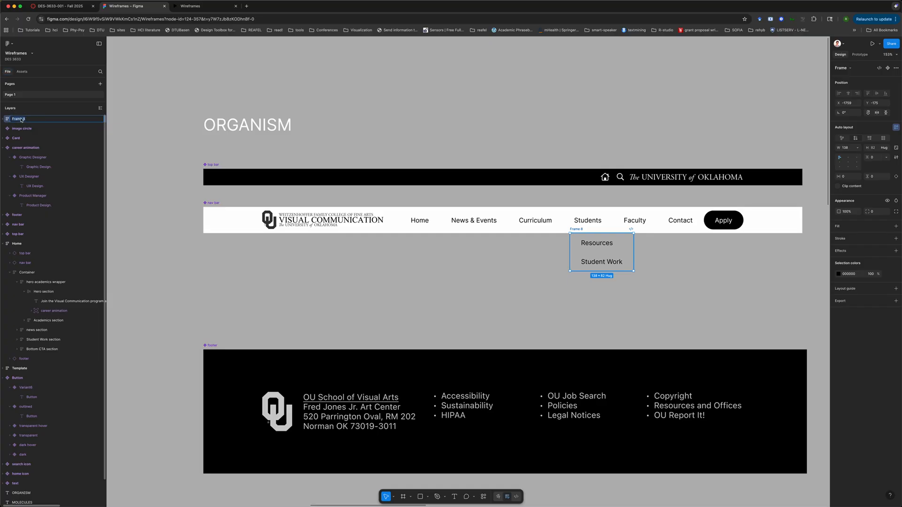
{"action": "type", "text": "stdents dropdown"}
{"action": "key", "text": "Return"}
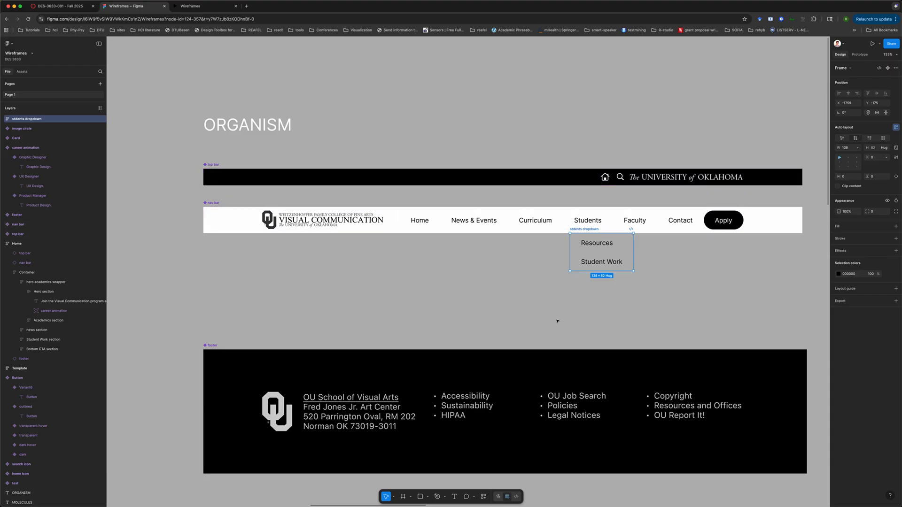
Set both buttons inside the students dropdown frame to fill the container width
{"action": "left_click", "coordinate": [3, 118]}
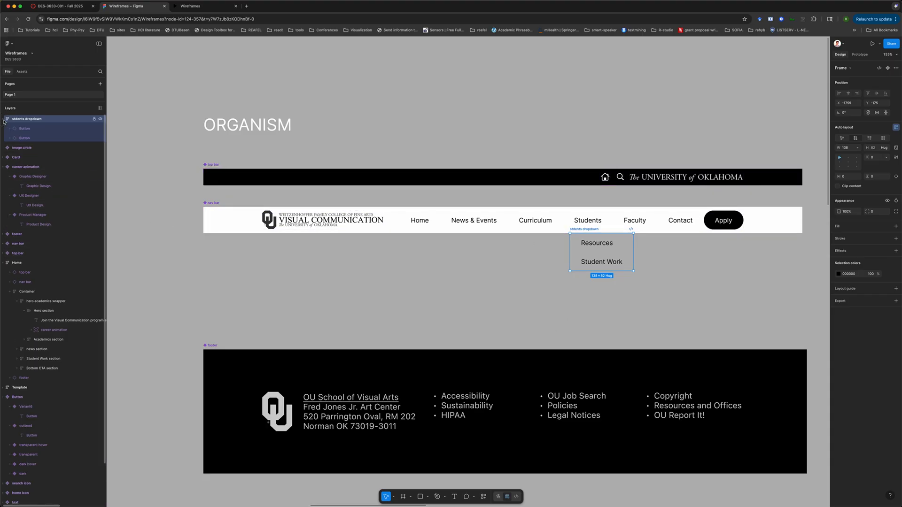
{"action": "left_click", "coordinate": [21, 128]}
{"action": "left_click", "coordinate": [21, 137], "text": "shift"}
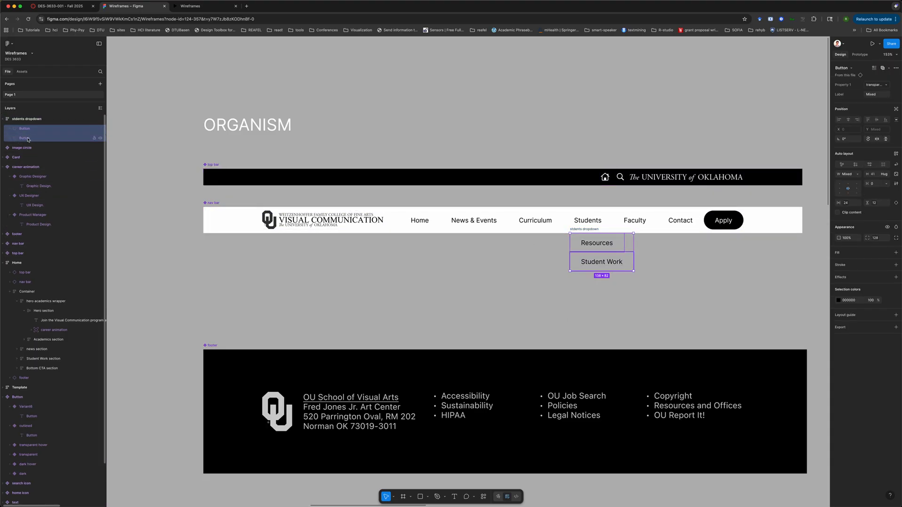
{"action": "left_click", "coordinate": [854, 180]}
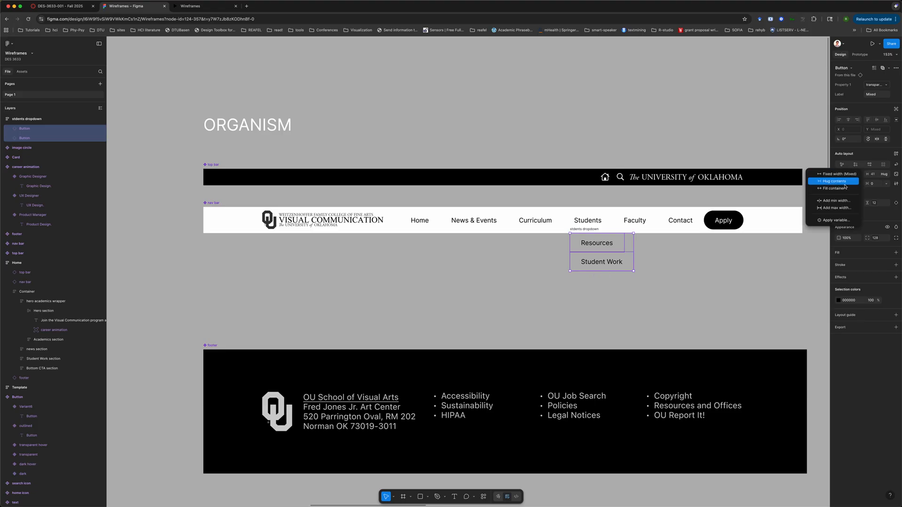
{"action": "left_click", "coordinate": [843, 191]}
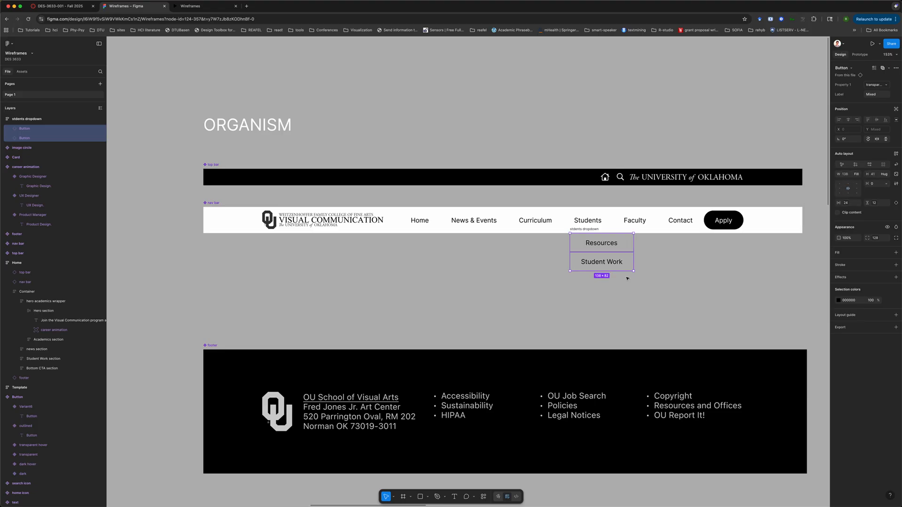
Select the students dropdown frame and nudge it slightly down below the nav bar
{"action": "left_click", "coordinate": [687, 270]}
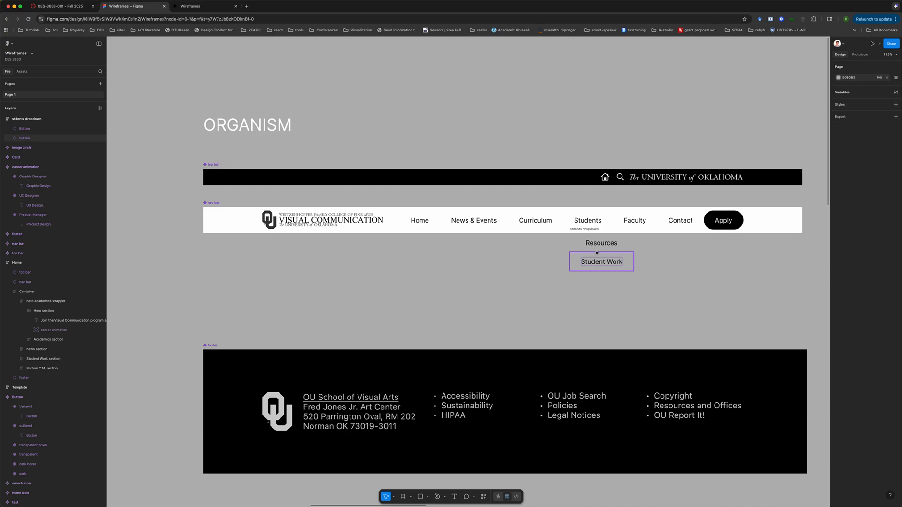
{"action": "left_click", "coordinate": [598, 243]}
{"action": "left_click", "coordinate": [578, 264], "text": "shift"}
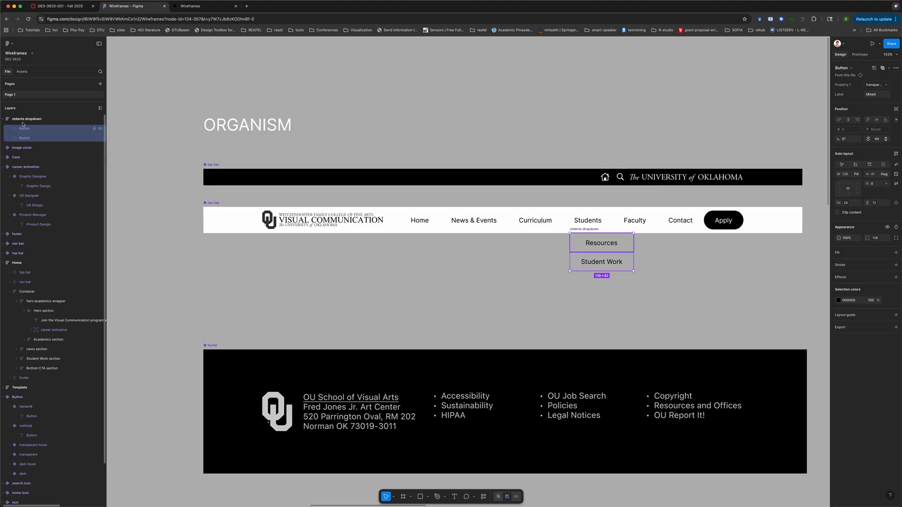
{"action": "key", "text": "Escape"}
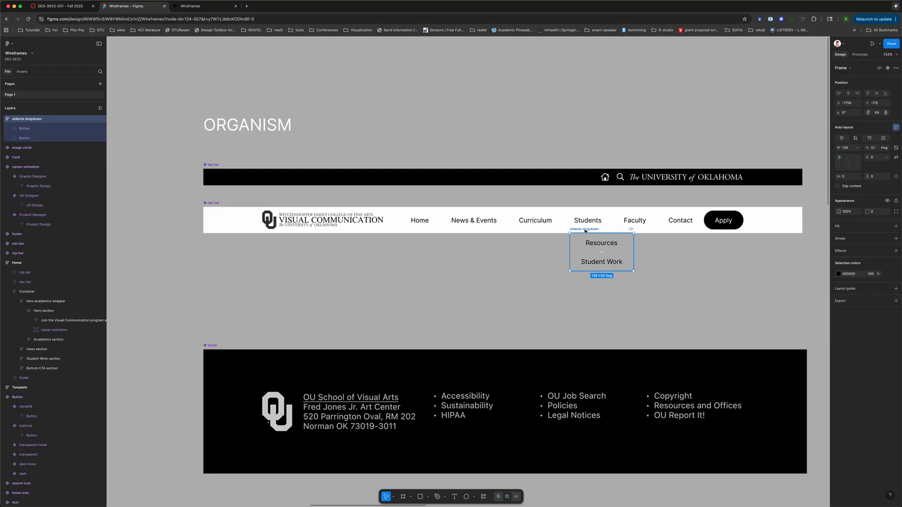
{"action": "mouse_move", "coordinate": [585, 230]}
{"action": "left_mouse_down"}
{"action": "mouse_move", "coordinate": [584, 249]}
{"action": "mouse_move", "coordinate": [583, 231]}
{"action": "left_mouse_up"}
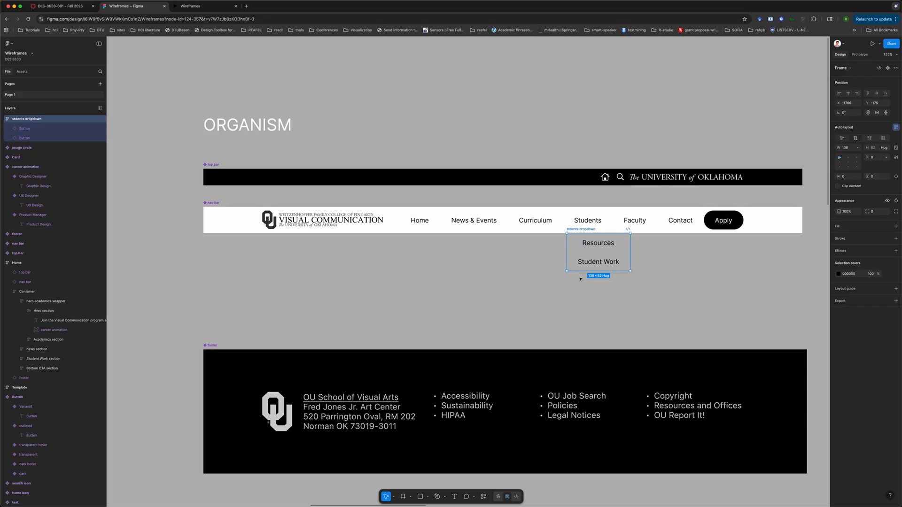
{"action": "mouse_move", "coordinate": [584, 230]}
{"action": "left_mouse_down"}
{"action": "mouse_move", "coordinate": [581, 243]}
{"action": "mouse_move", "coordinate": [583, 235]}
{"action": "left_mouse_up"}
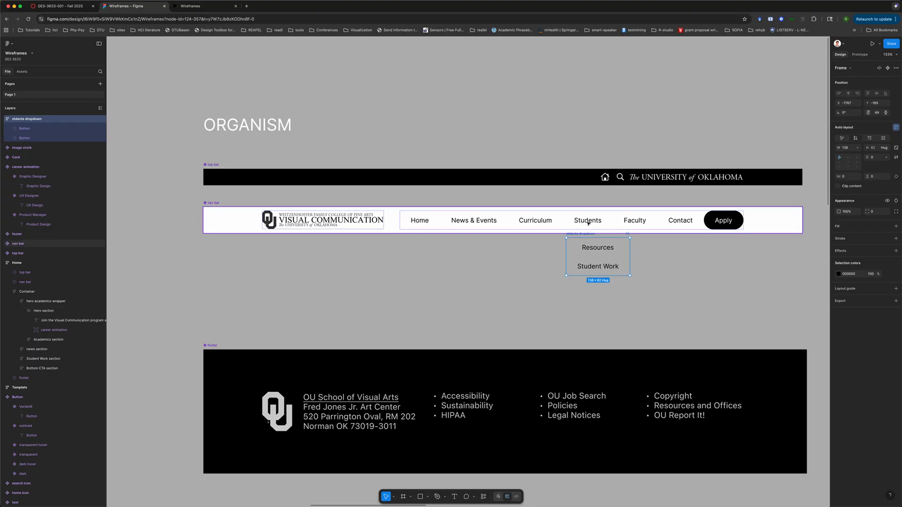
Move the students dropdown frame further down beneath the Students nav button
{"action": "double_click", "coordinate": [588, 223]}
{"action": "double_click", "coordinate": [589, 223]}
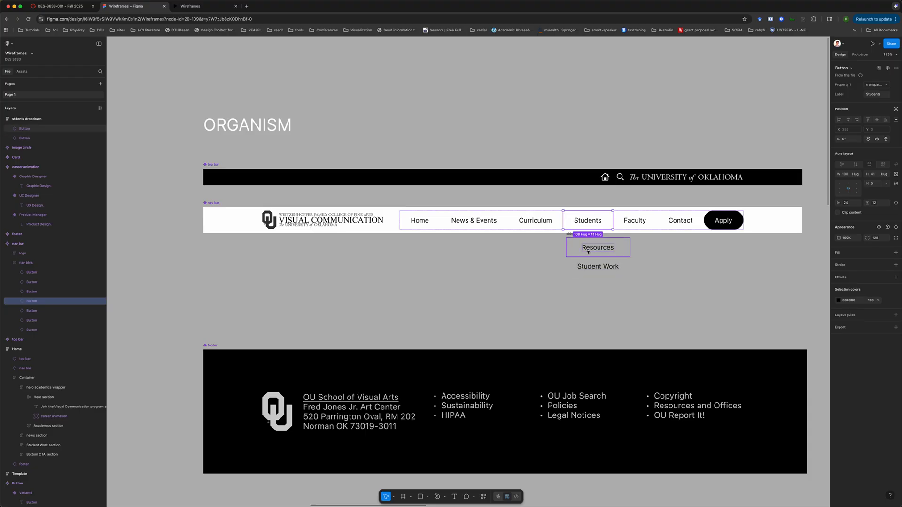
{"action": "left_click", "coordinate": [533, 252]}
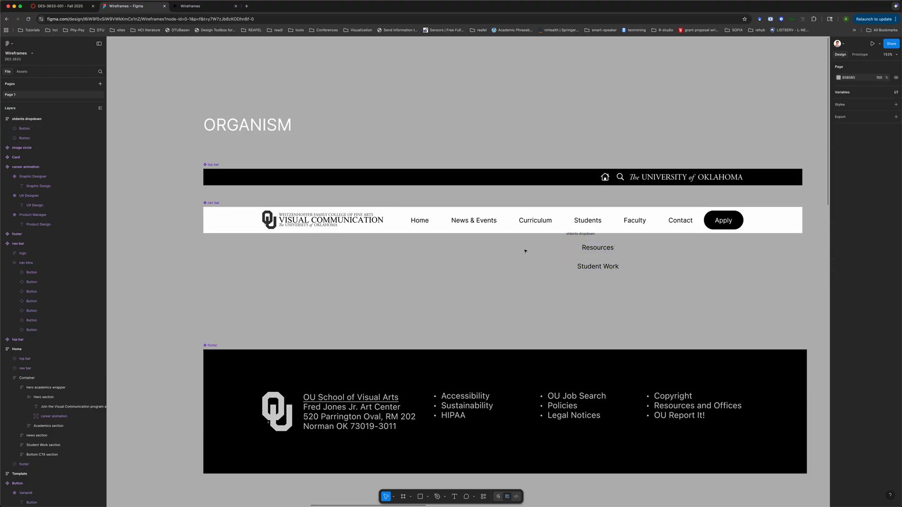
{"action": "left_click_drag", "start_coordinate": [579, 233], "coordinate": [580, 243]}
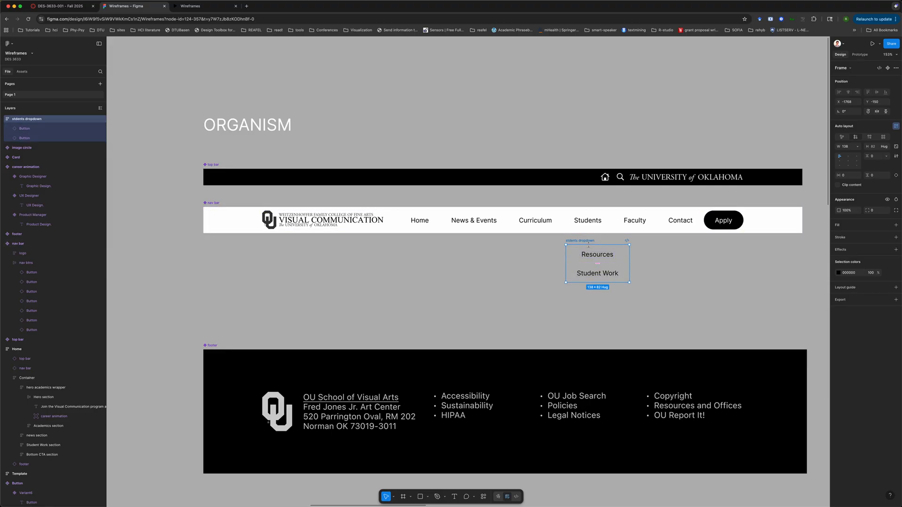
Give the students dropdown frame the light library color as its fill
{"action": "left_click", "coordinate": [887, 225]}
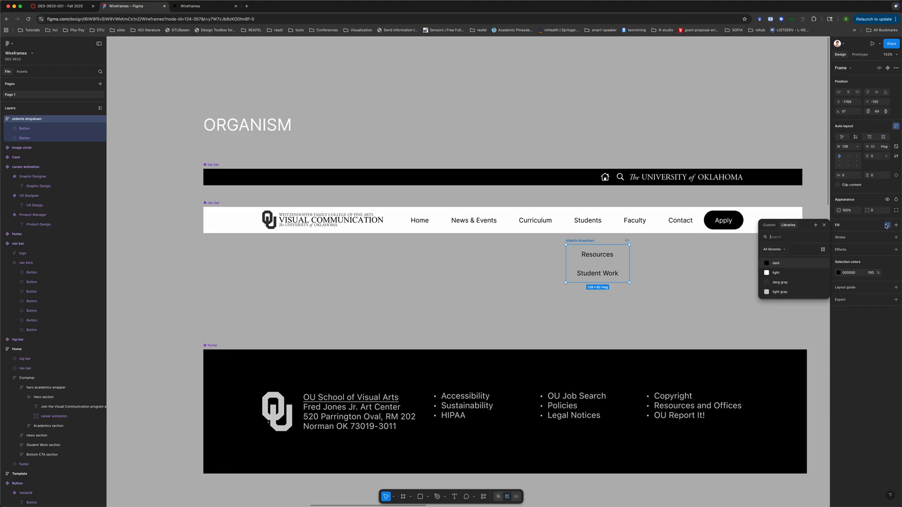
{"action": "left_click", "coordinate": [769, 225]}
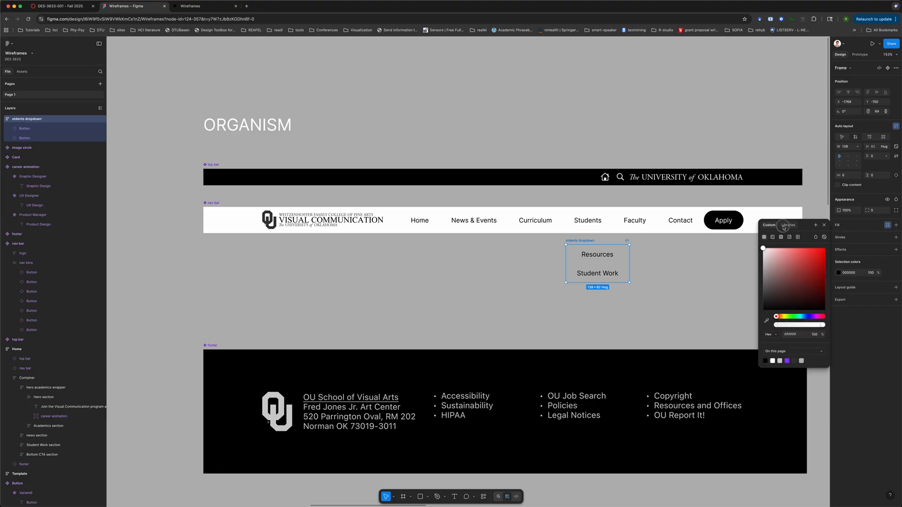
{"action": "left_click", "coordinate": [788, 225]}
{"action": "left_click", "coordinate": [782, 271]}
{"action": "left_click", "coordinate": [667, 301]}
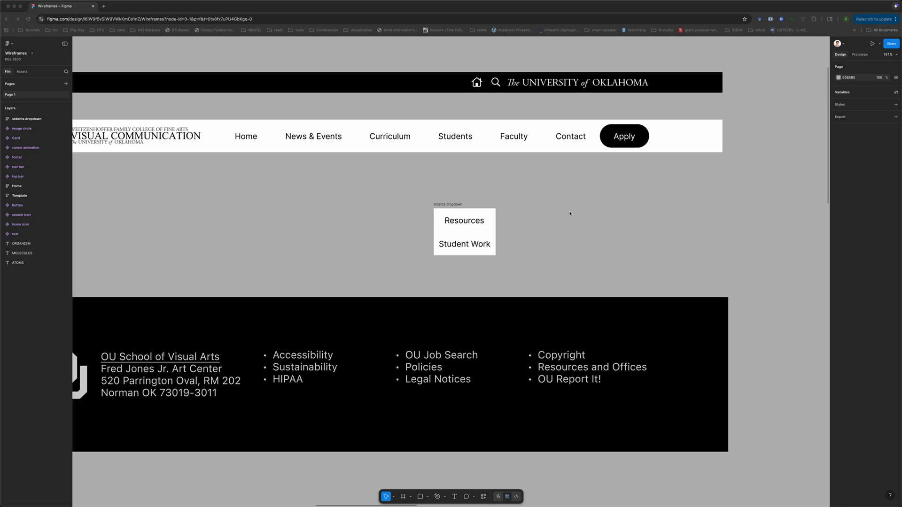
Nudge the students dropdown frame slightly up toward the nav bar
{"action": "scroll", "coordinate": [570, 213], "scroll_direction": "left", "scroll_amount": 2}
{"action": "scroll", "coordinate": [569, 214], "scroll_direction": "down", "scroll_amount": 1}
{"action": "left_click", "coordinate": [463, 199]}
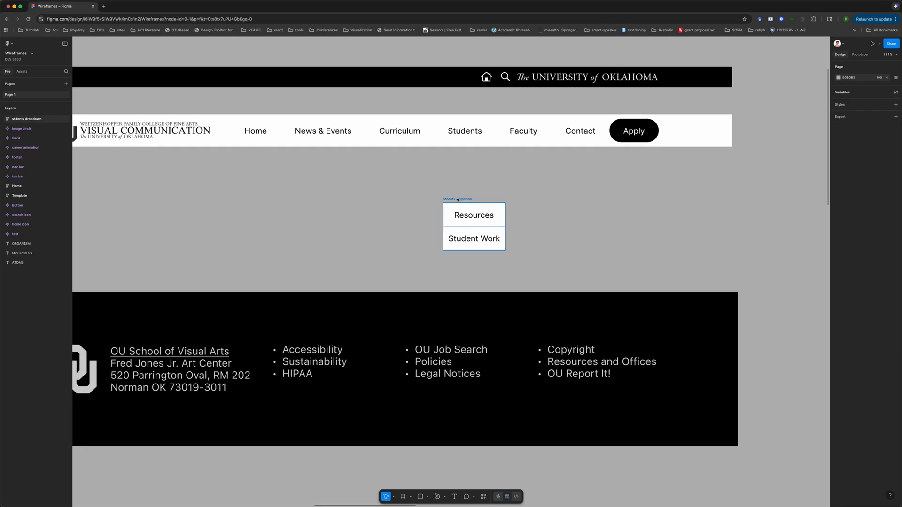
{"action": "left_click_drag", "start_coordinate": [463, 198], "coordinate": [459, 192]}
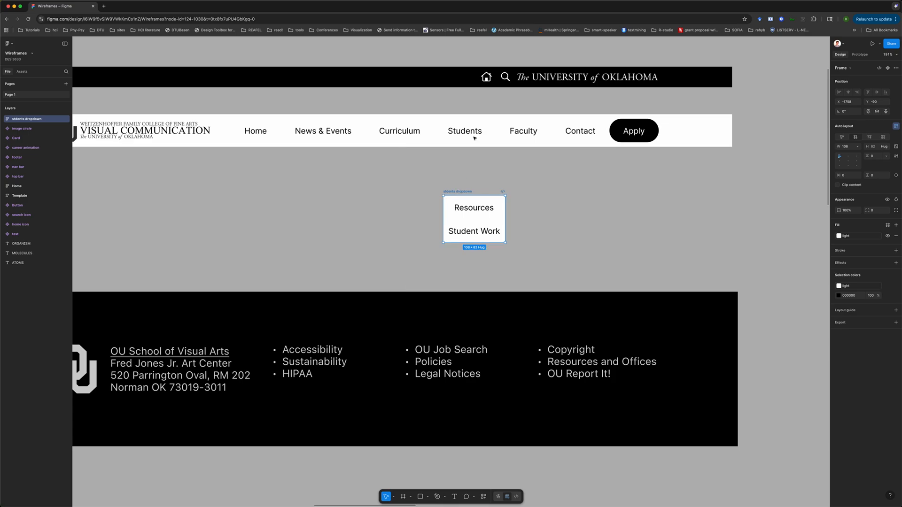
{"action": "left_click", "coordinate": [460, 175]}
Shift the students dropdown frame slightly left to line up under the Students nav button
{"action": "scroll", "coordinate": [453, 119], "scroll_direction": "up", "scroll_amount": 3}
{"action": "double_click", "coordinate": [450, 128]}
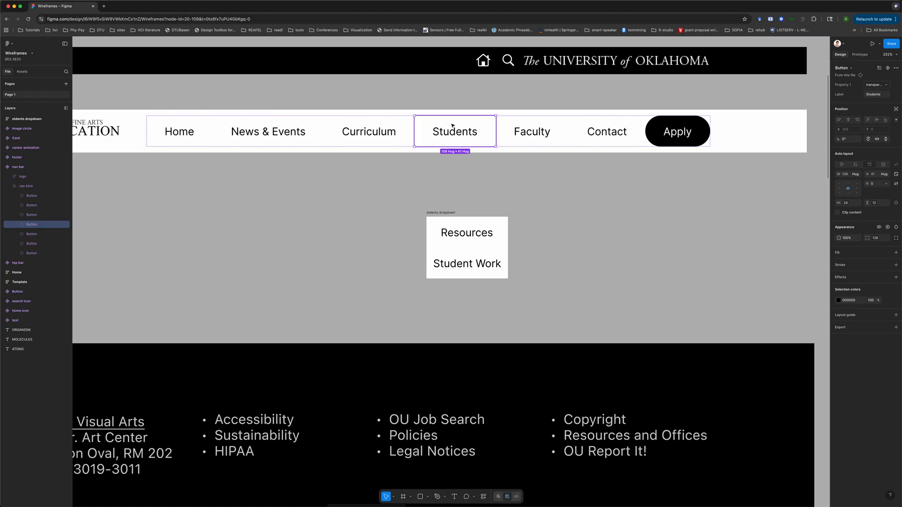
{"action": "left_click", "coordinate": [456, 197]}
{"action": "left_click", "coordinate": [454, 130]}
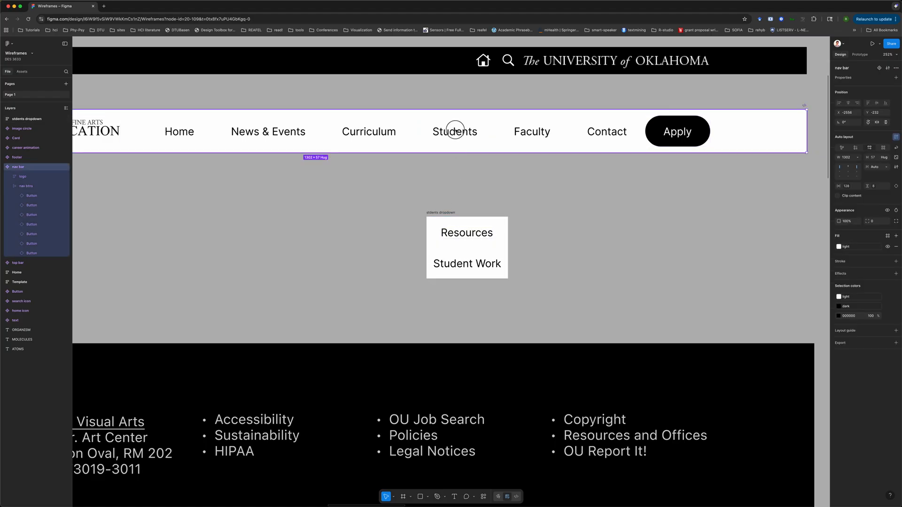
{"action": "left_click", "coordinate": [455, 130]}
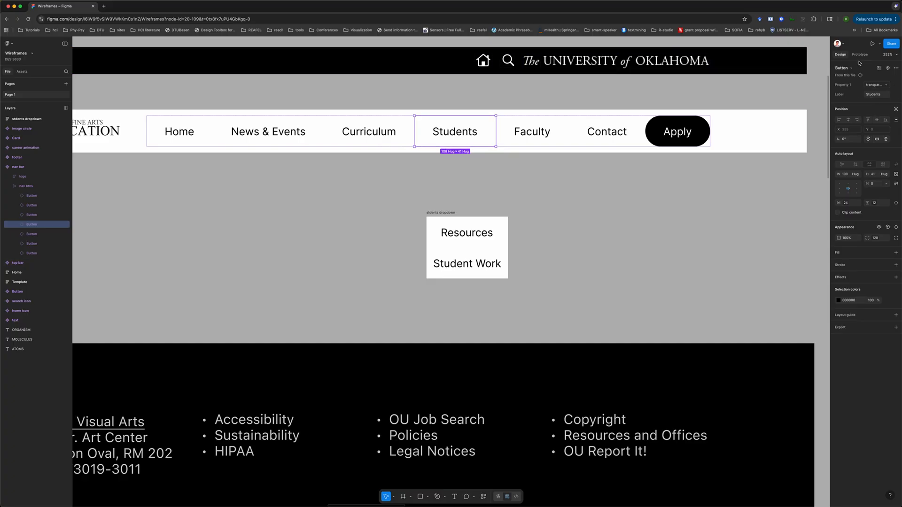
{"action": "mouse_move", "coordinate": [440, 215]}
{"action": "left_mouse_down"}
{"action": "mouse_move", "coordinate": [434, 165]}
{"action": "mouse_move", "coordinate": [435, 215]}
{"action": "left_mouse_up"}
Select the Students nav button and add a While hovering prototype interaction to it
{"action": "left_click", "coordinate": [461, 130]}
{"action": "double_click", "coordinate": [460, 131]}
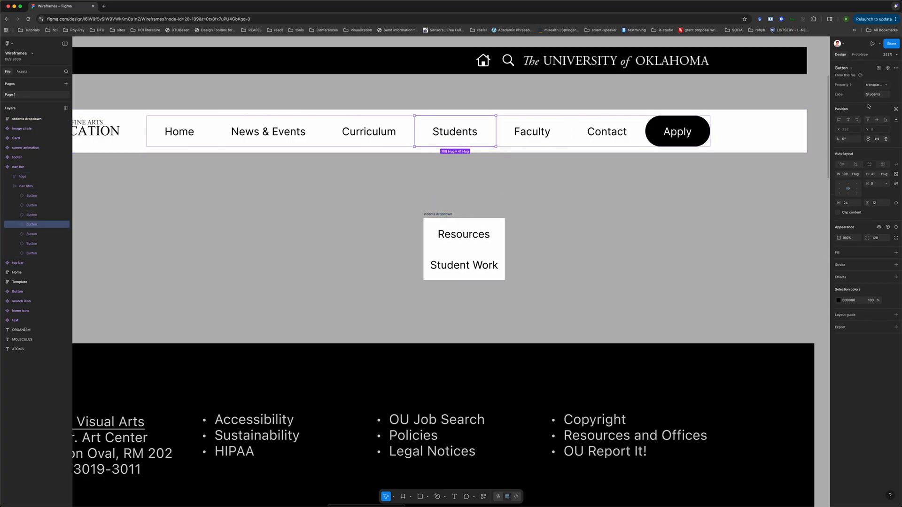
{"action": "left_click", "coordinate": [862, 56]}
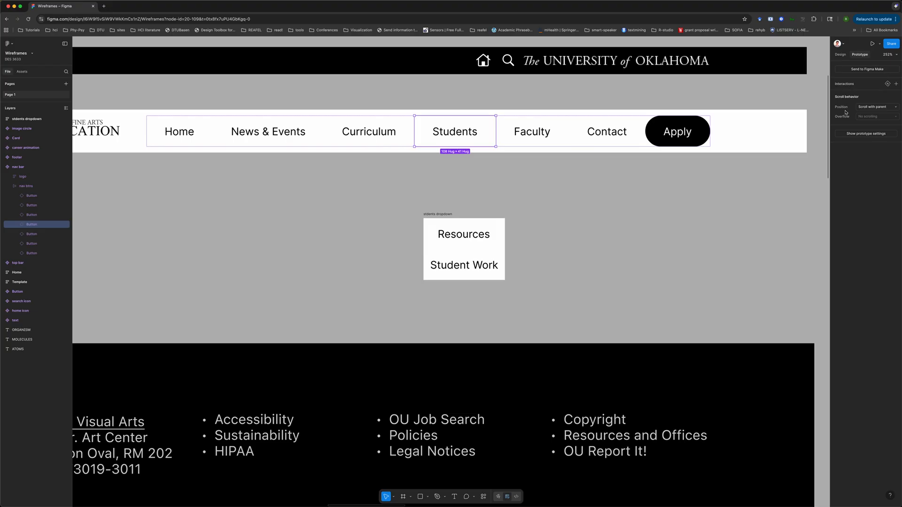
{"action": "left_click", "coordinate": [895, 84]}
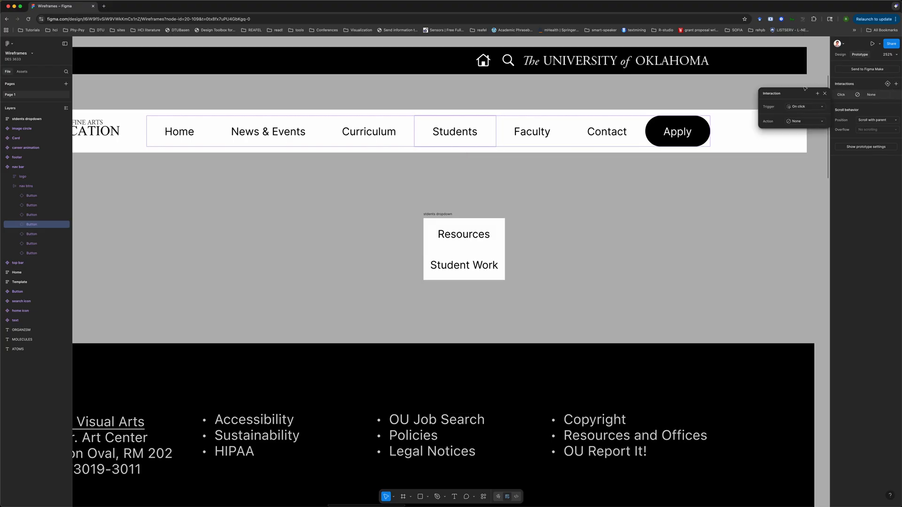
{"action": "left_click", "coordinate": [803, 108]}
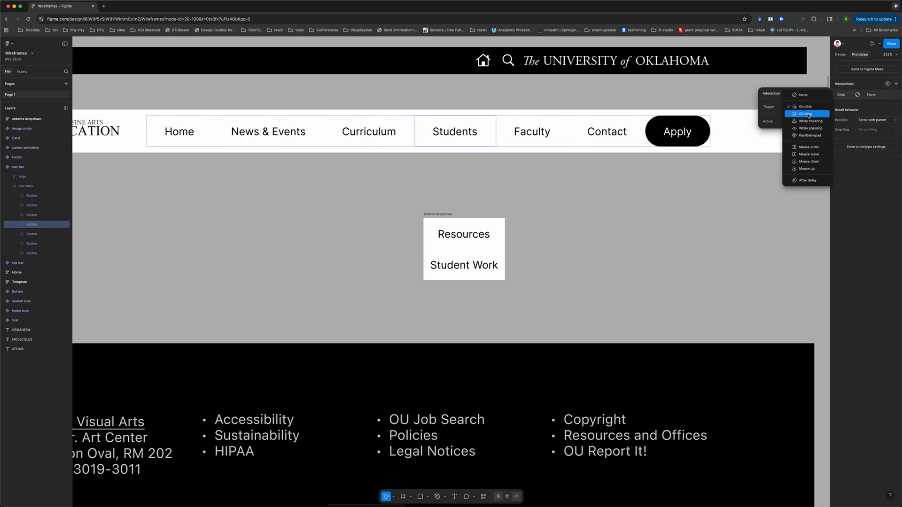
{"action": "left_click", "coordinate": [809, 122]}
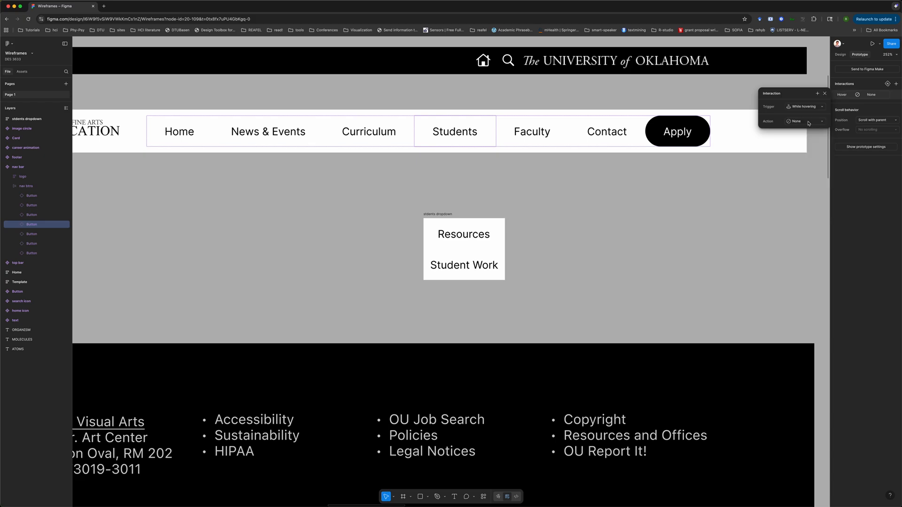
Set the interaction's action to Open overlay showing the students dropdown
{"action": "left_click", "coordinate": [798, 122]}
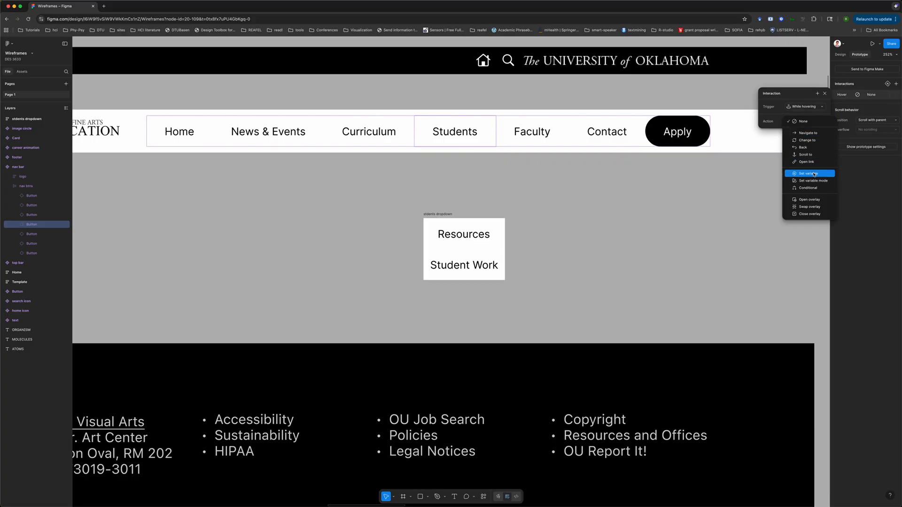
{"action": "left_click", "coordinate": [812, 199]}
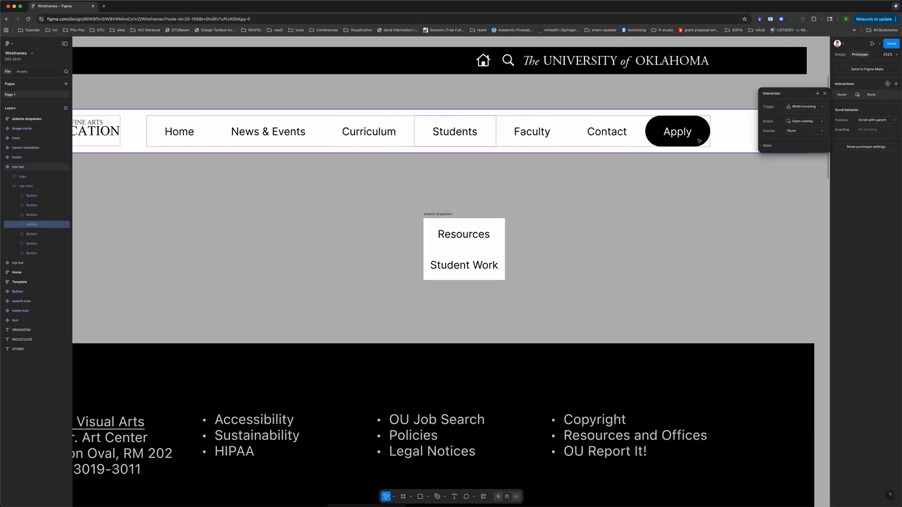
{"action": "left_click", "coordinate": [812, 132]}
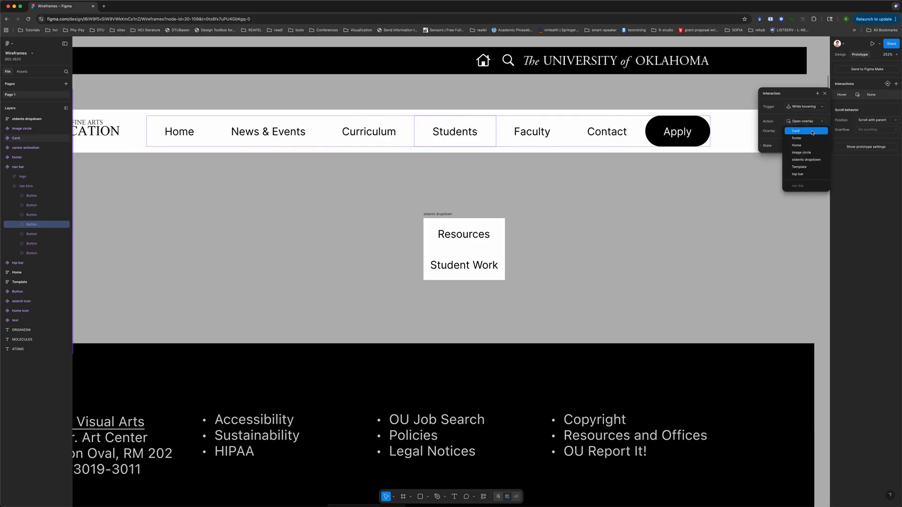
{"action": "left_click", "coordinate": [807, 160]}
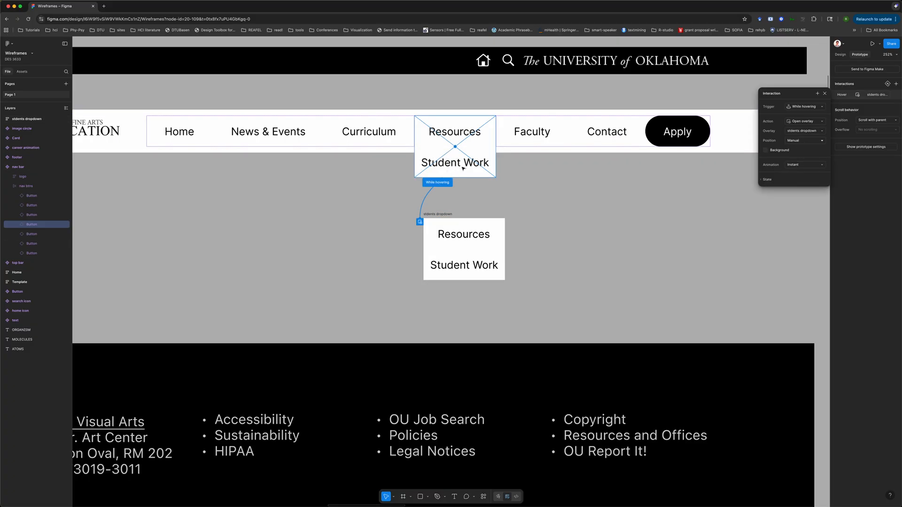
Place the overlay just below the Students nav button and set its animation to Dissolve
{"action": "left_click_drag", "start_coordinate": [463, 166], "coordinate": [463, 197]}
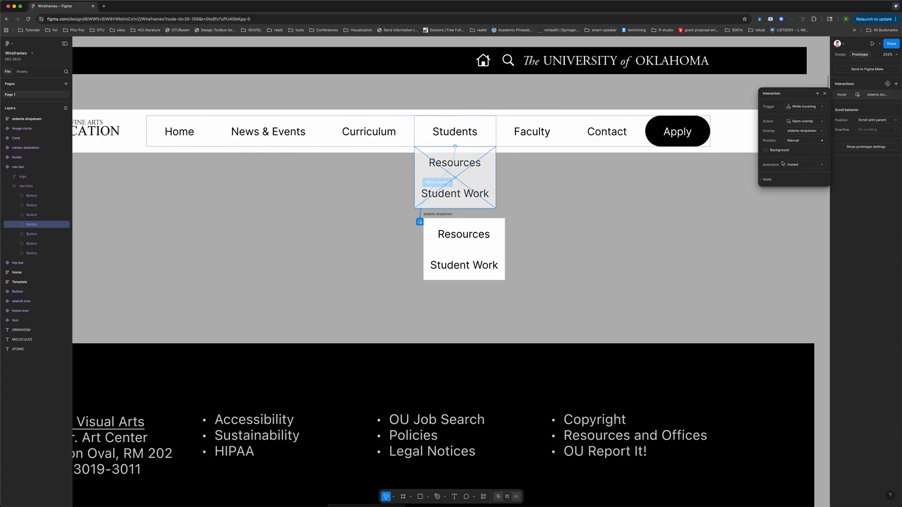
{"action": "left_click", "coordinate": [796, 169]}
{"action": "left_click", "coordinate": [797, 174]}
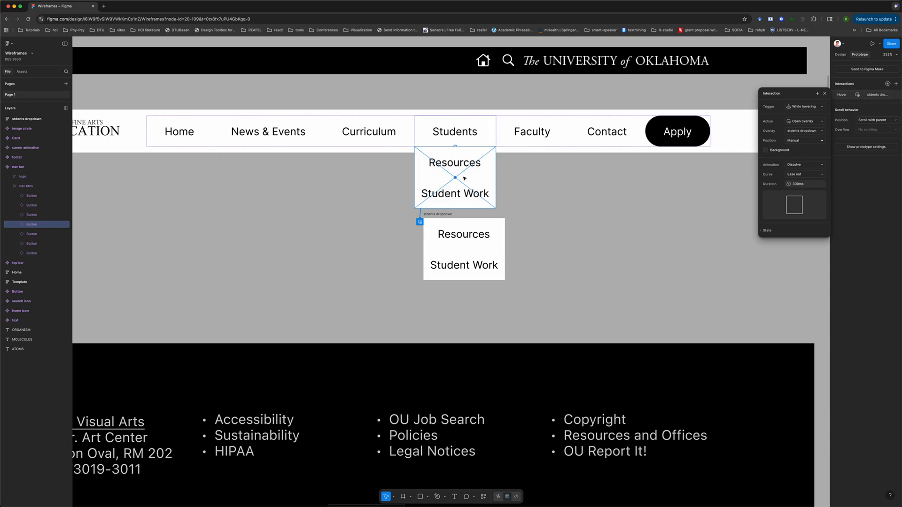
{"action": "left_click", "coordinate": [692, 242]}
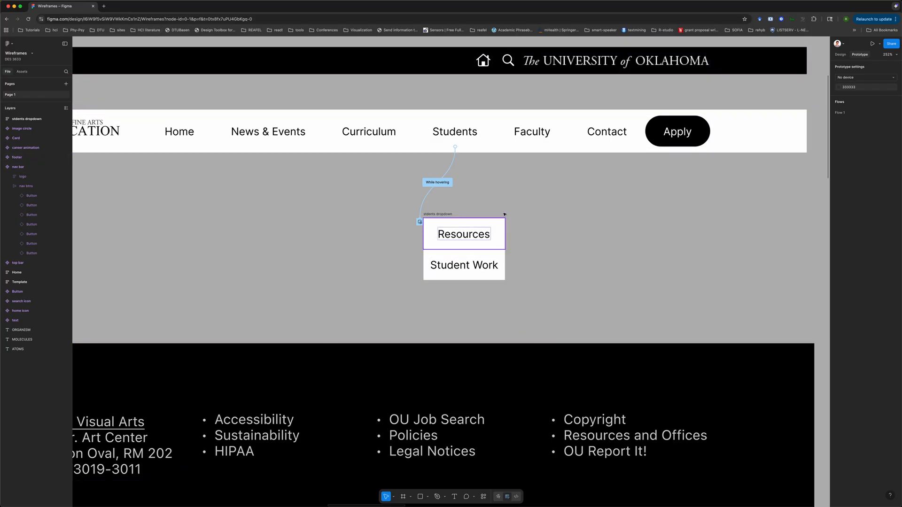
Open the prototype preview in a new tab and return to the design file
{"action": "left_click", "coordinate": [872, 44]}
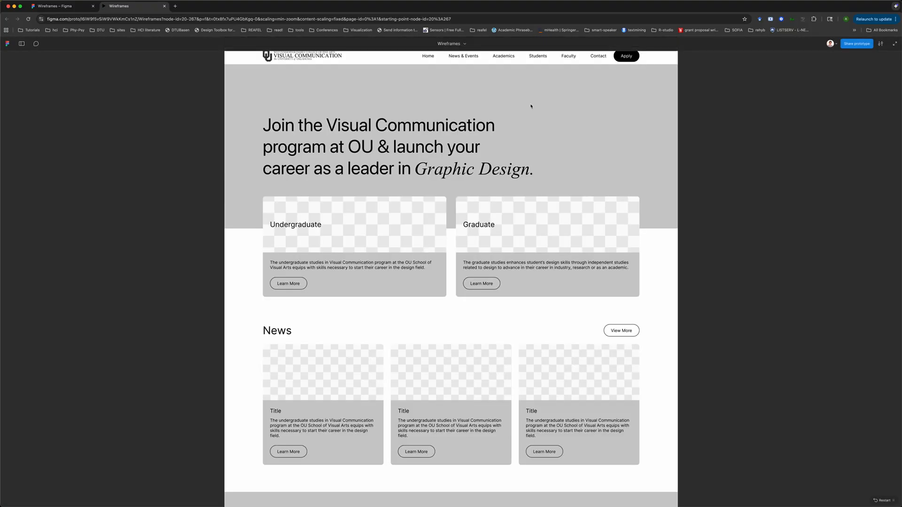
{"action": "mouse_move", "coordinate": [538, 57]}
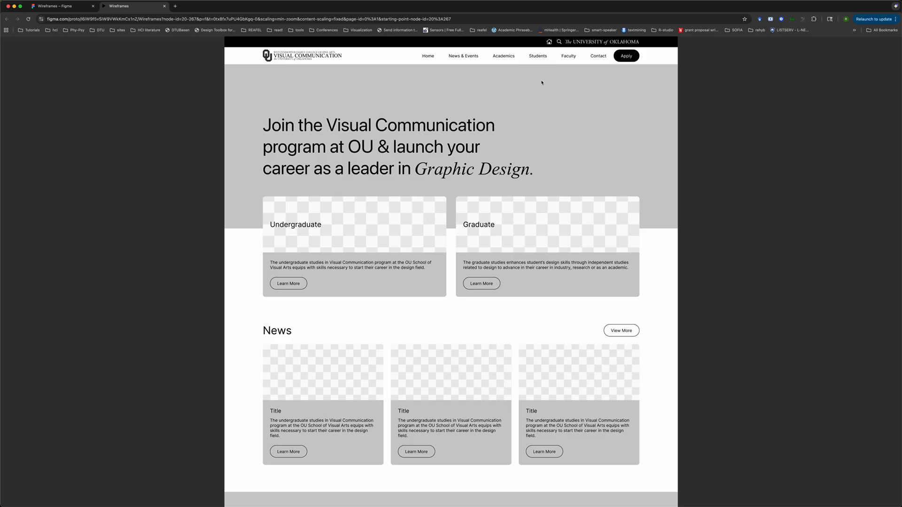
{"action": "left_click", "coordinate": [55, 6]}
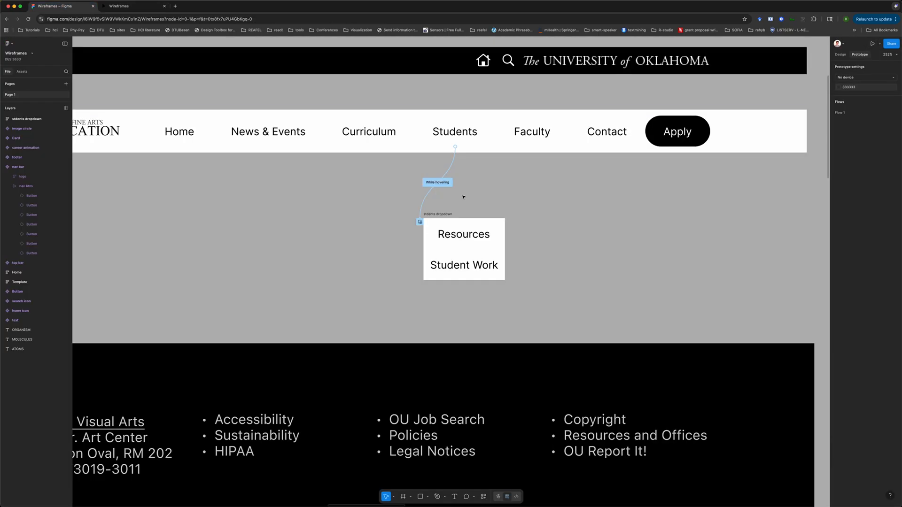
Review the Students nav button's hover interaction settings
{"action": "left_click", "coordinate": [445, 215]}
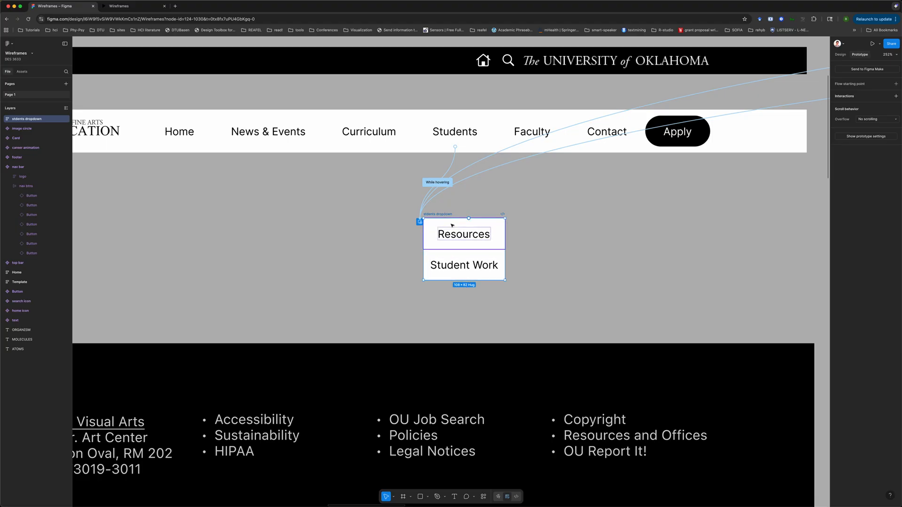
{"action": "left_click", "coordinate": [459, 133]}
{"action": "left_click", "coordinate": [459, 132]}
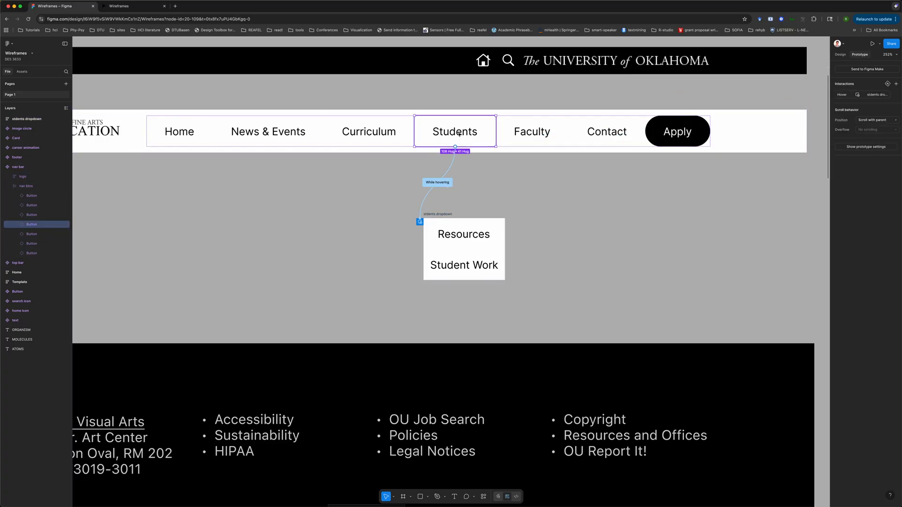
{"action": "left_click", "coordinate": [842, 95]}
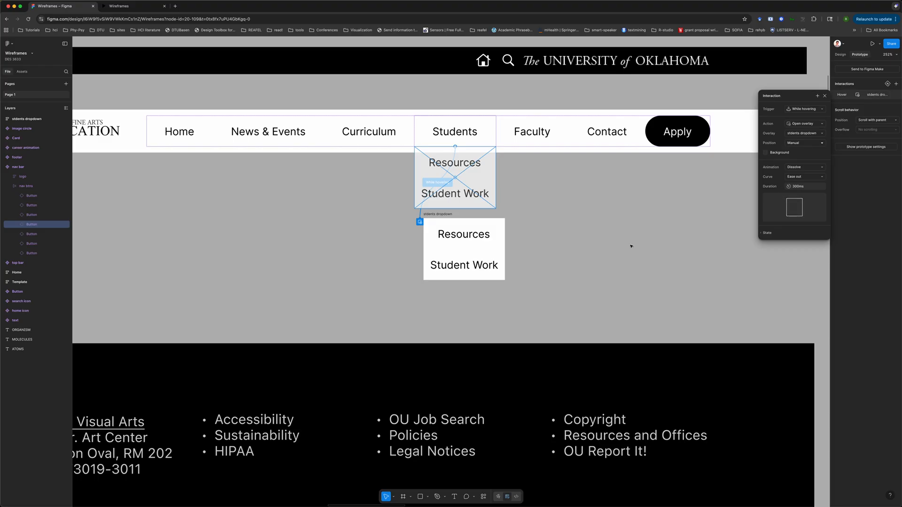
{"action": "left_click", "coordinate": [630, 244]}
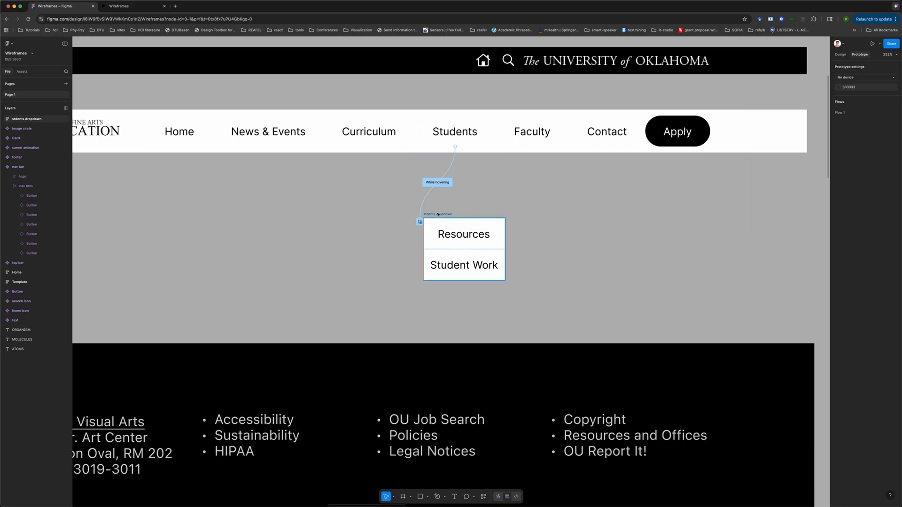
Add a Mouse enter interaction to the students dropdown frame
{"action": "left_click", "coordinate": [437, 214]}
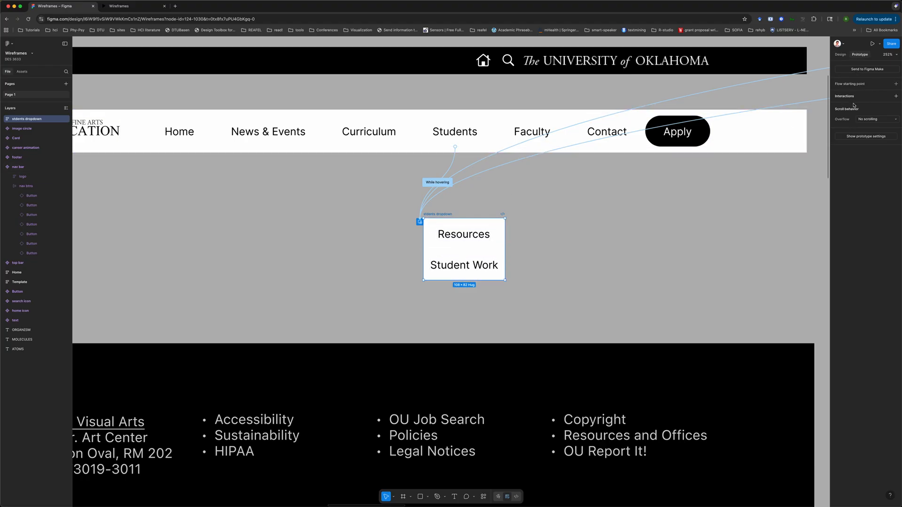
{"action": "left_click", "coordinate": [895, 97]}
{"action": "left_click", "coordinate": [808, 119]}
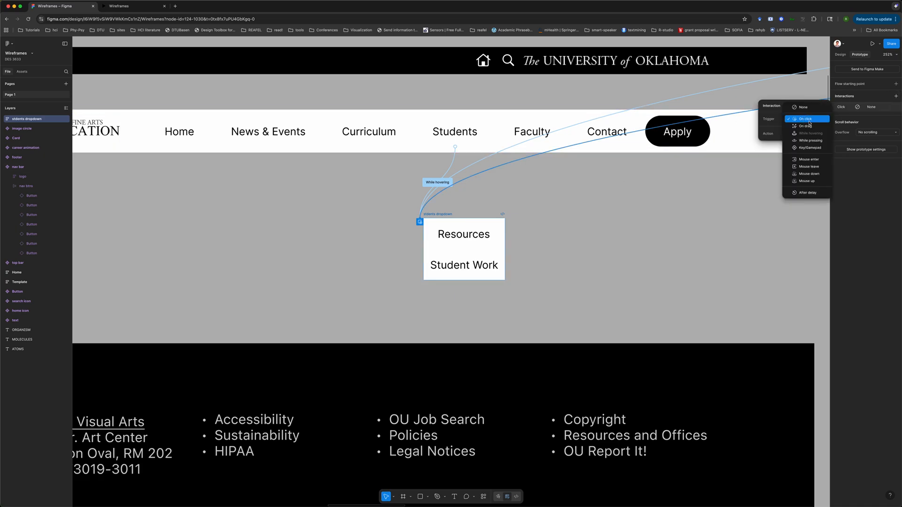
{"action": "left_click", "coordinate": [808, 159]}
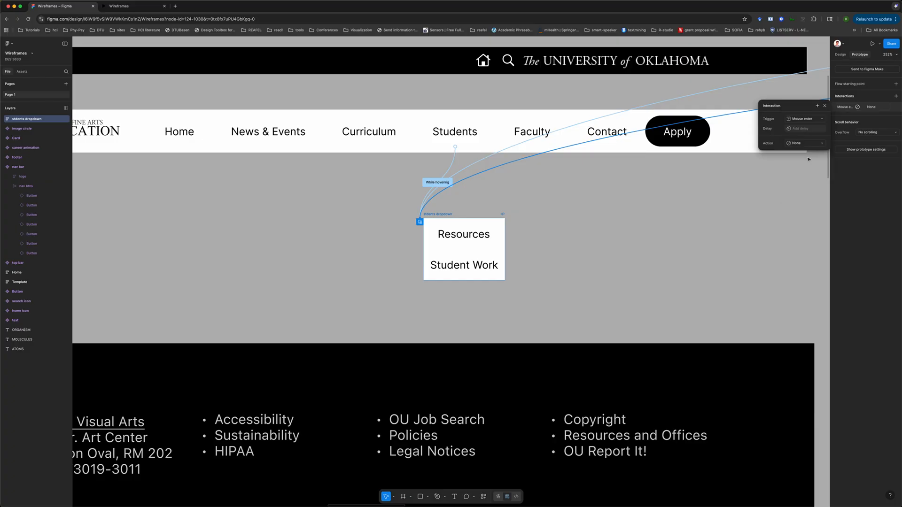
{"action": "left_click", "coordinate": [790, 132]}
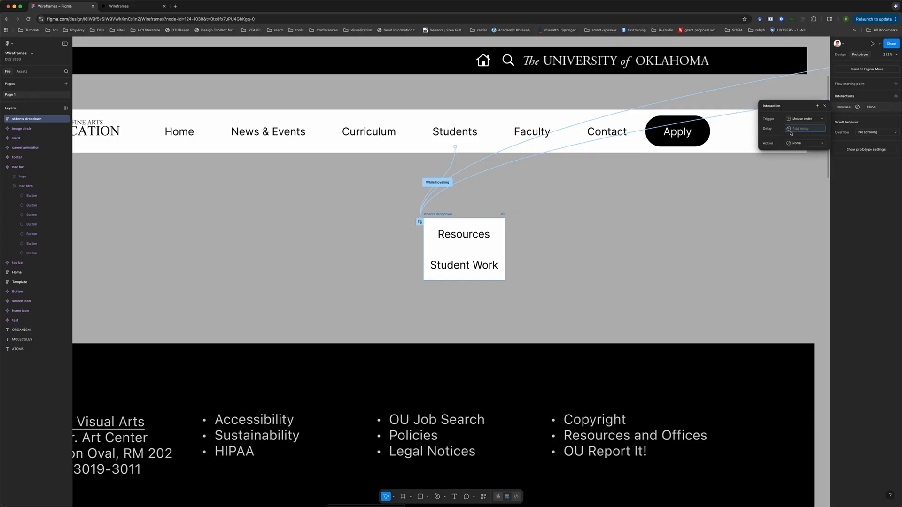
{"action": "left_click", "coordinate": [811, 144]}
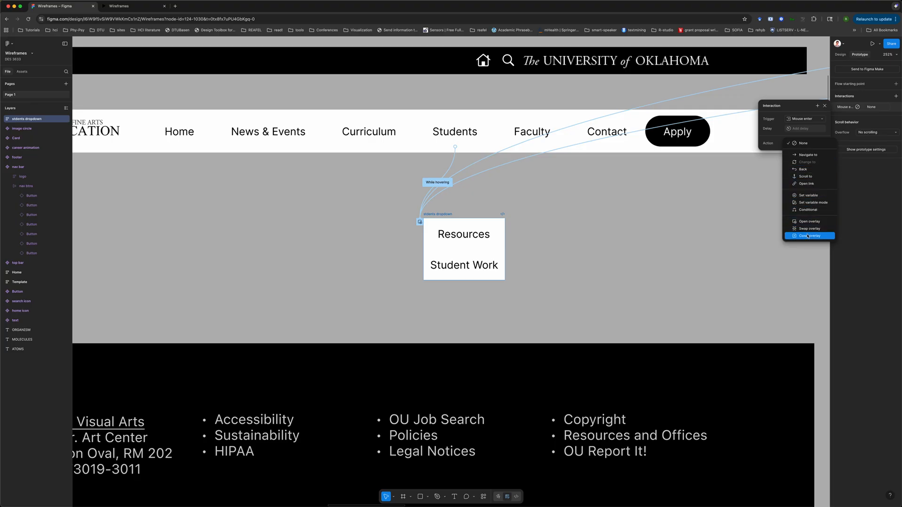
{"action": "left_click", "coordinate": [672, 231]}
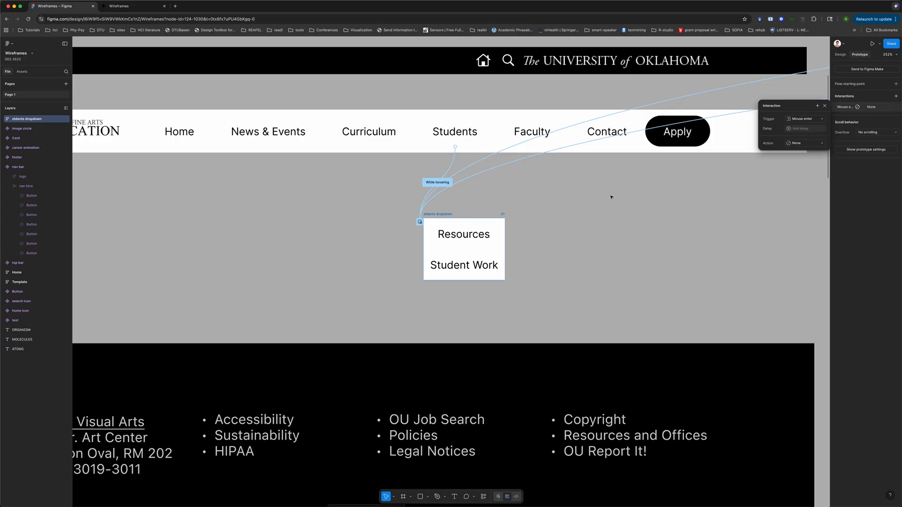
{"action": "left_click", "coordinate": [370, 207]}
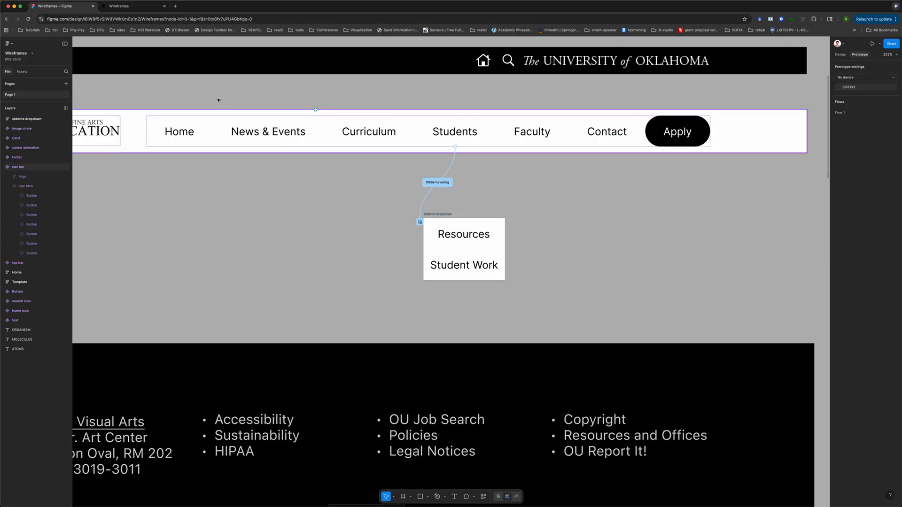
Test hovering over Students in the prototype preview tab, then return to the design file
{"action": "left_click", "coordinate": [138, 9]}
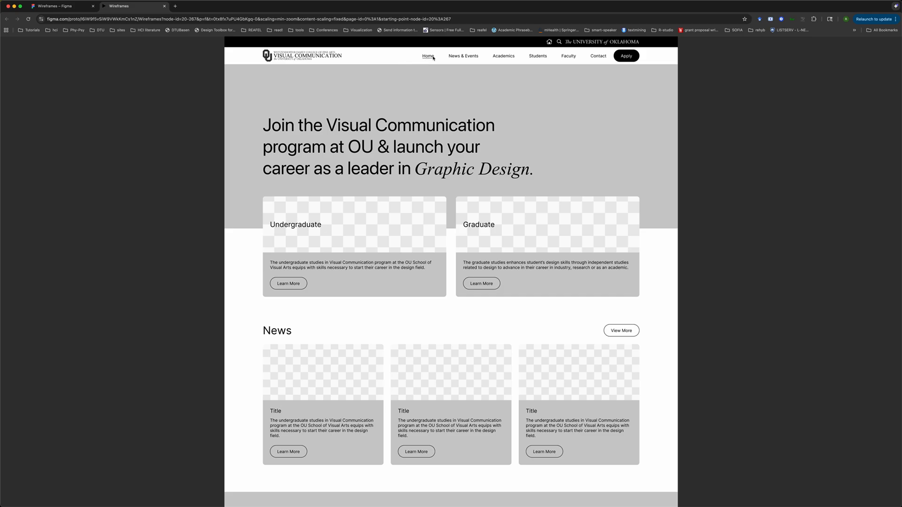
{"action": "mouse_move", "coordinate": [532, 59]}
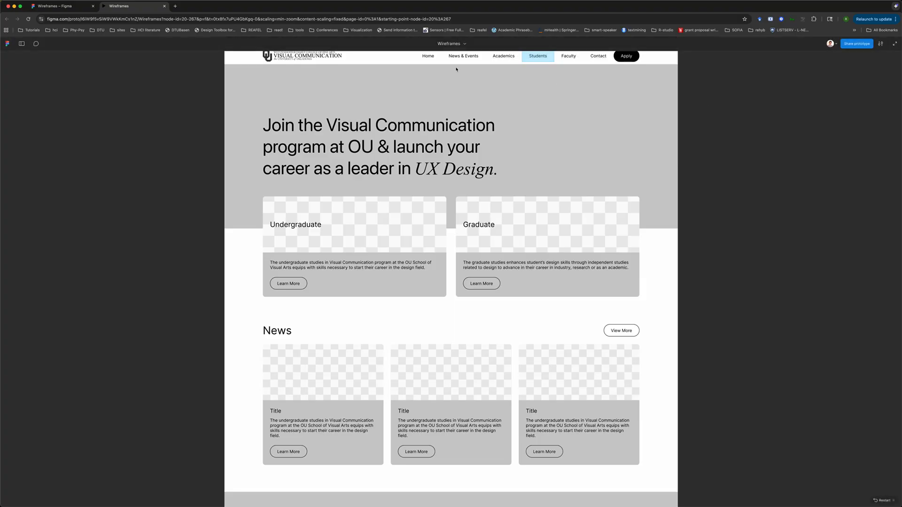
{"action": "left_click", "coordinate": [63, 8]}
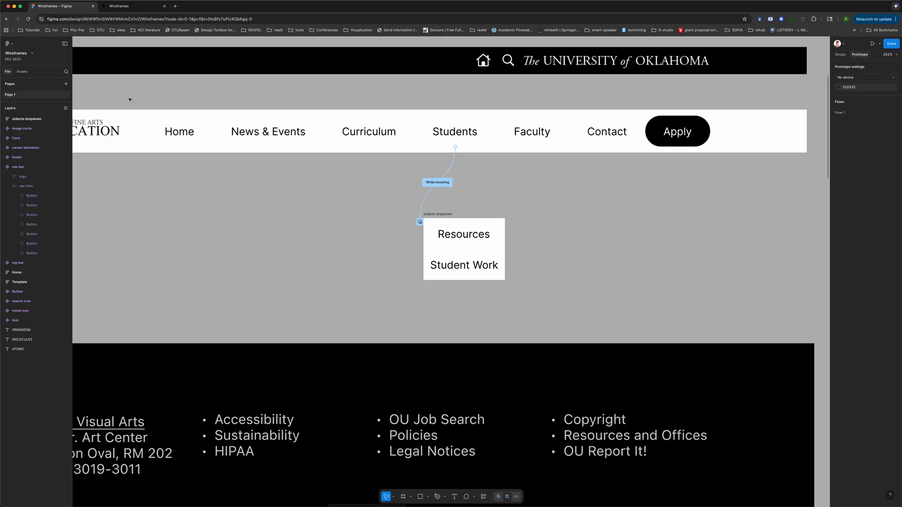
{"action": "scroll", "coordinate": [208, 216], "scroll_direction": "down", "scroll_amount": 5}
{"action": "scroll", "coordinate": [208, 217], "scroll_direction": "right", "scroll_amount": 1}
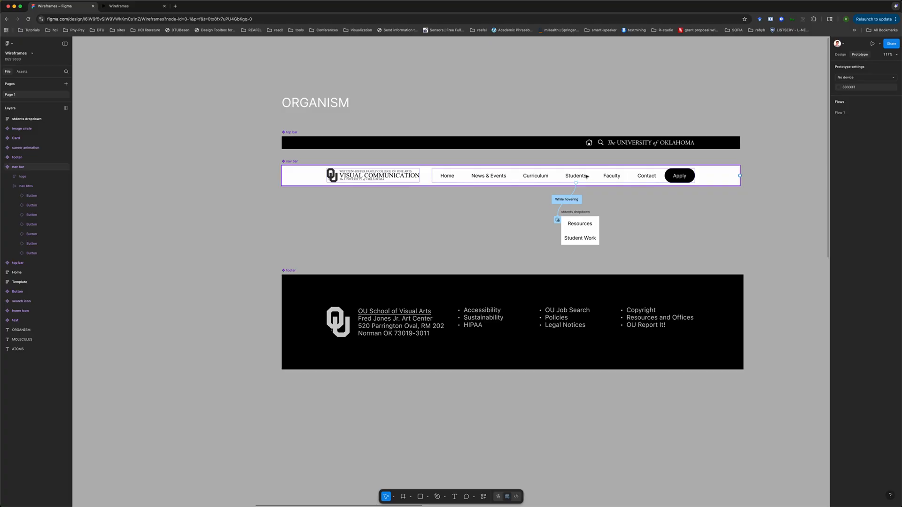
{"action": "left_click", "coordinate": [242, 213]}
{"action": "scroll", "coordinate": [242, 214], "scroll_direction": "left", "scroll_amount": 20}
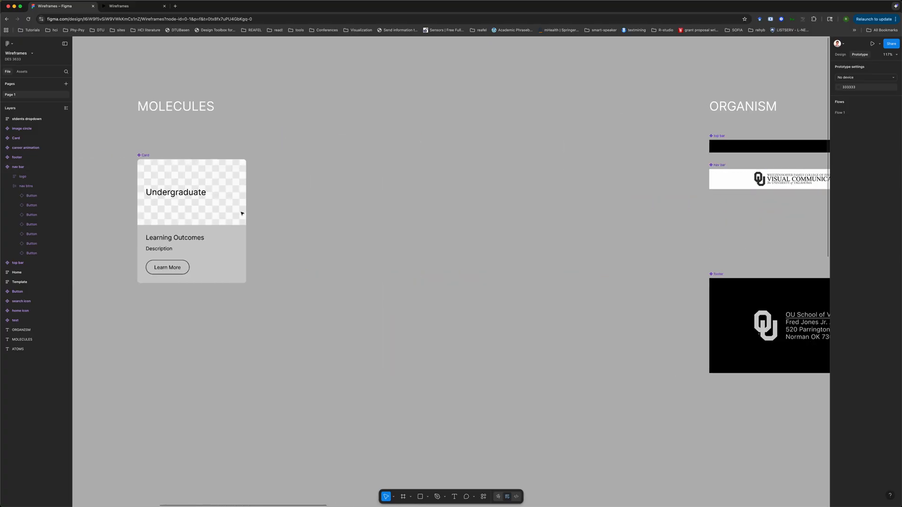
{"action": "scroll", "coordinate": [241, 213], "scroll_direction": "down", "scroll_amount": 2}
{"action": "scroll", "coordinate": [242, 214], "scroll_direction": "up", "scroll_amount": 4}
{"action": "scroll", "coordinate": [242, 214], "scroll_direction": "up", "scroll_amount": 3}
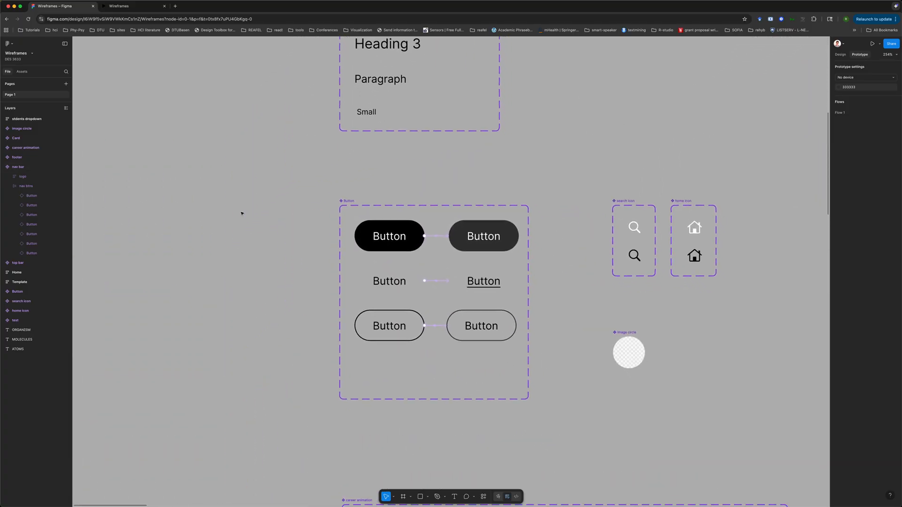
{"action": "scroll", "coordinate": [320, 261], "scroll_direction": "down", "scroll_amount": 2}
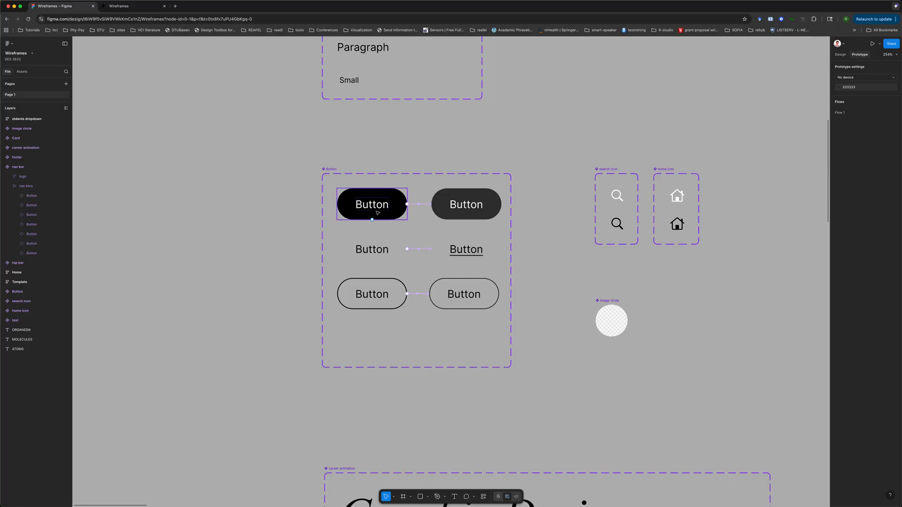
{"action": "scroll", "coordinate": [516, 240], "scroll_direction": "down", "scroll_amount": 5}
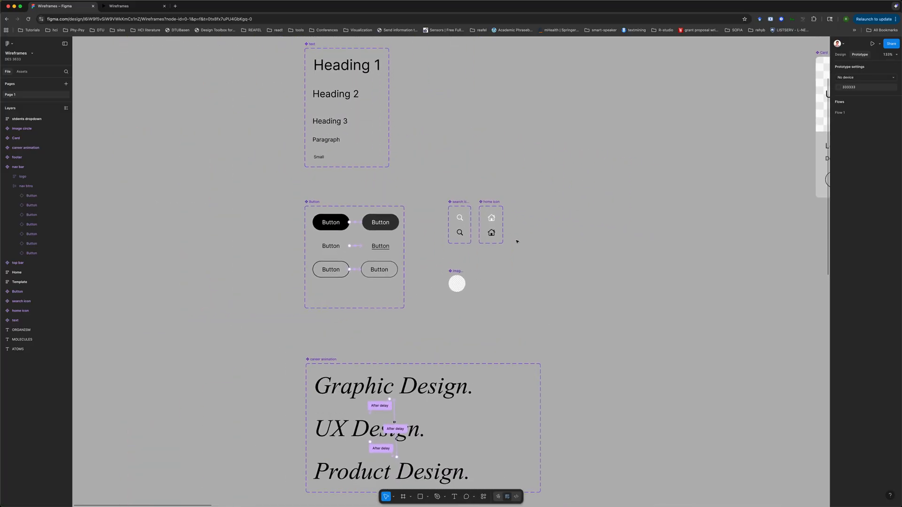
{"action": "scroll", "coordinate": [517, 242], "scroll_direction": "up", "scroll_amount": 3}
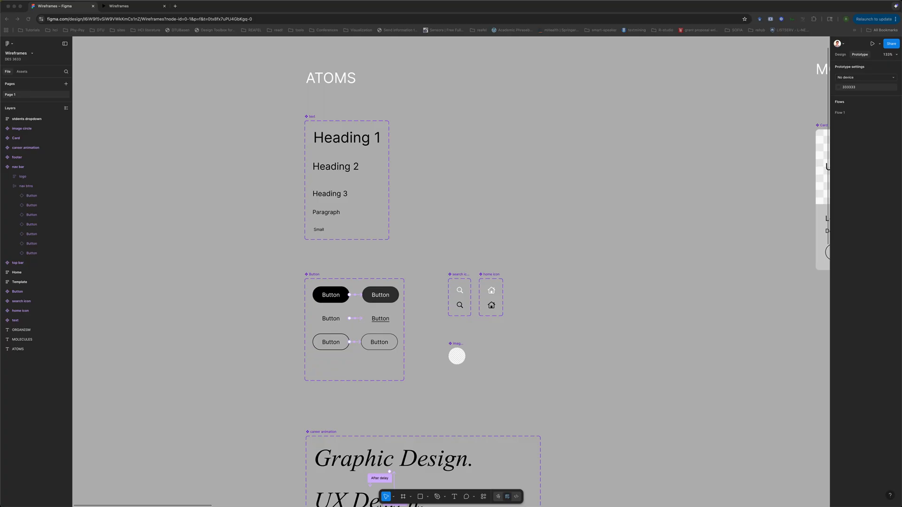
{"action": "left_click", "coordinate": [585, 312]}
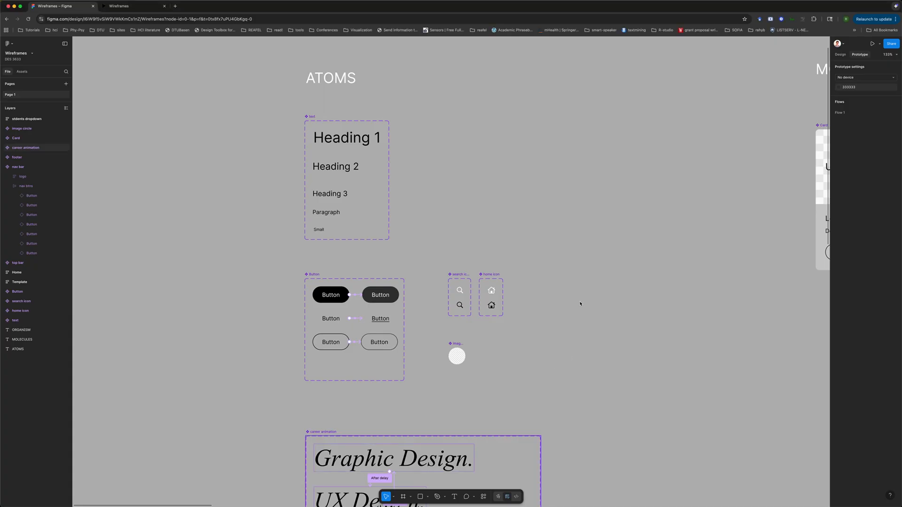
Paste a plus character as text beside the icons and set its font to SF Pro
{"action": "key", "text": "super+v"}
{"action": "left_click_drag", "start_coordinate": [453, 273], "coordinate": [525, 250]}
{"action": "left_click", "coordinate": [840, 55]}
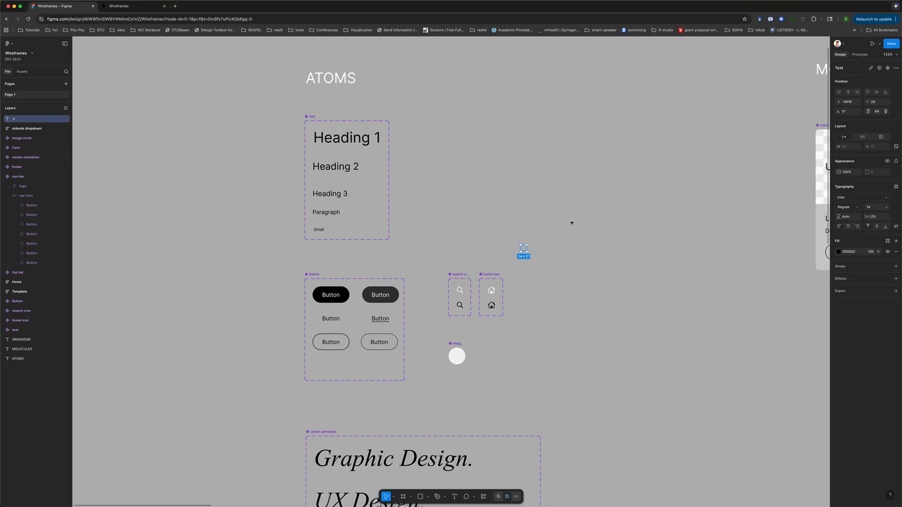
{"action": "left_click", "coordinate": [849, 197]}
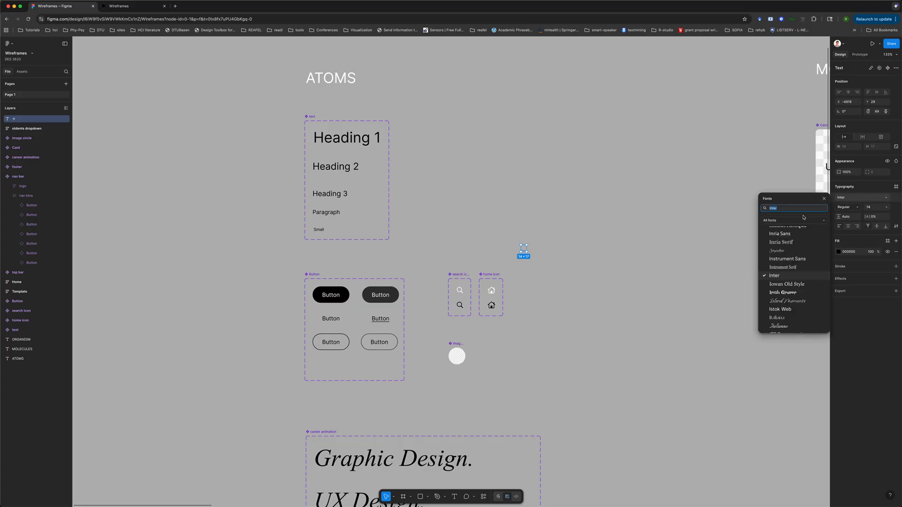
{"action": "type", "text": "sf pro"}
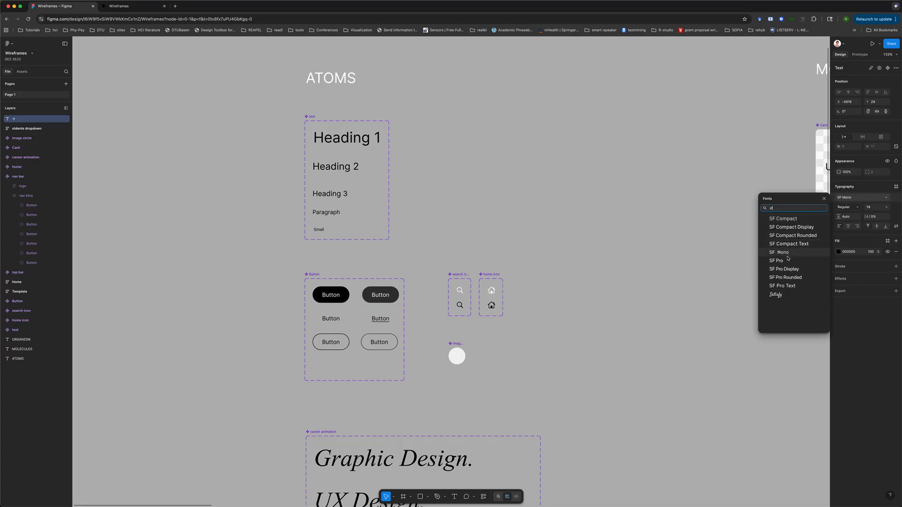
{"action": "left_click", "coordinate": [787, 260]}
Paste a minus character next to the plus and turn it into a component
{"action": "key", "text": "super+Tab"}
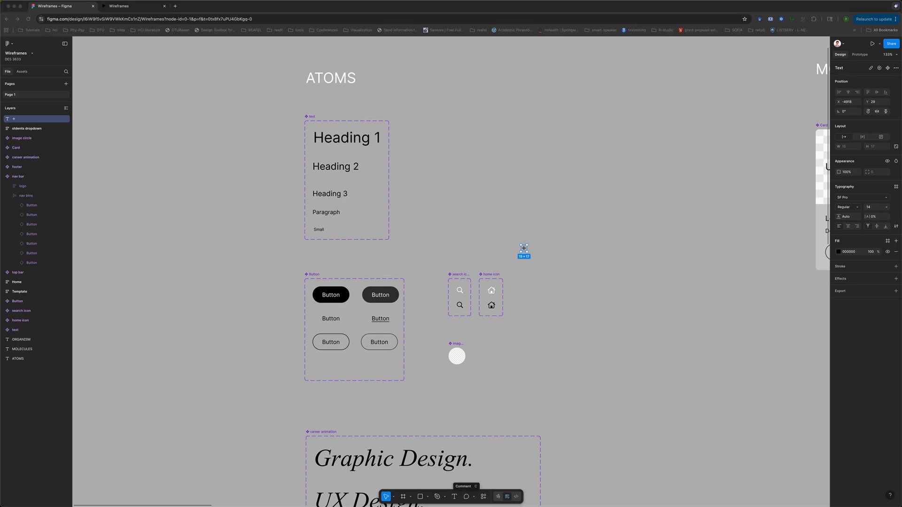
{"action": "left_click", "coordinate": [593, 368]}
{"action": "key", "text": "super+v"}
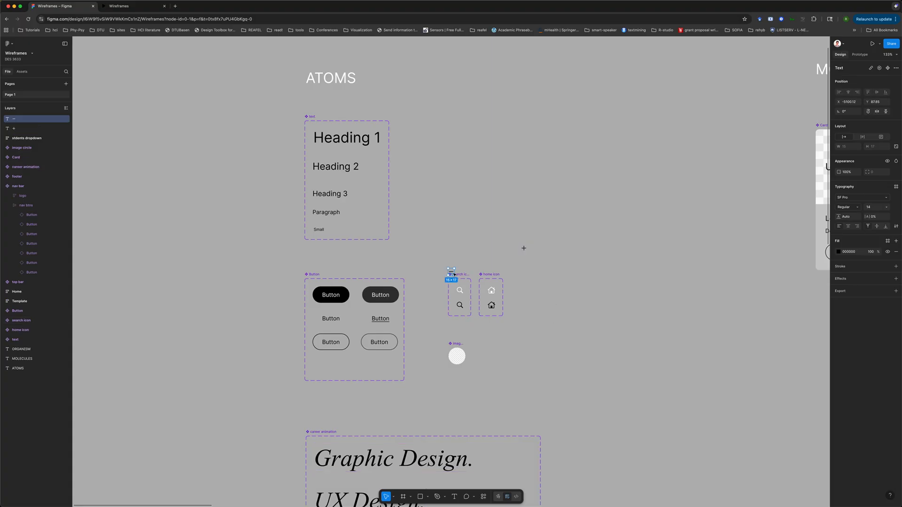
{"action": "left_click_drag", "start_coordinate": [452, 273], "coordinate": [547, 250]}
{"action": "right_click", "coordinate": [548, 251]}
{"action": "left_click", "coordinate": [563, 363]}
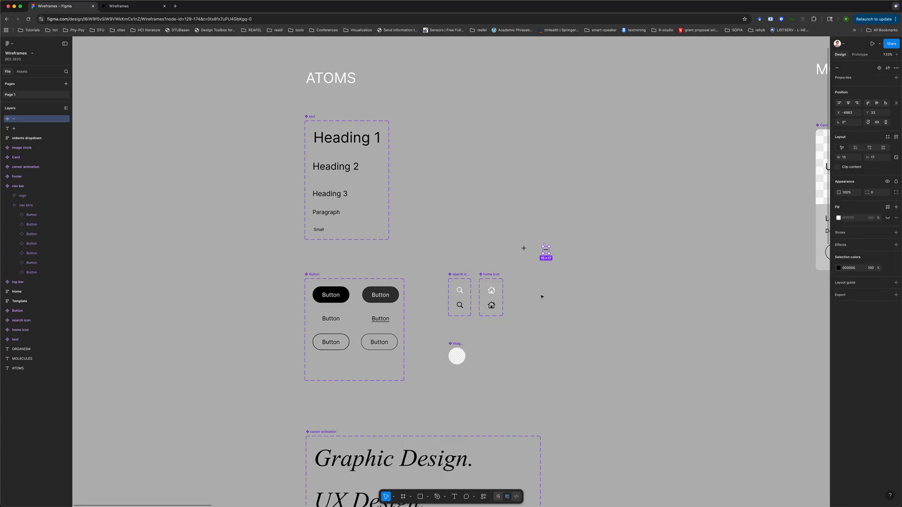
Turn the plus character into a component
{"action": "left_click", "coordinate": [524, 247]}
{"action": "right_click", "coordinate": [524, 246]}
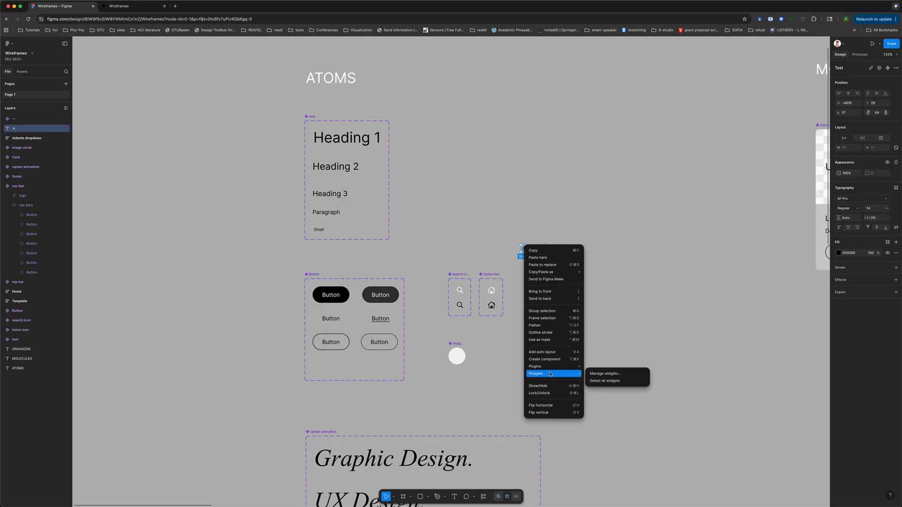
{"action": "left_click", "coordinate": [555, 360]}
{"action": "scroll", "coordinate": [525, 250], "scroll_direction": "up", "scroll_amount": 5}
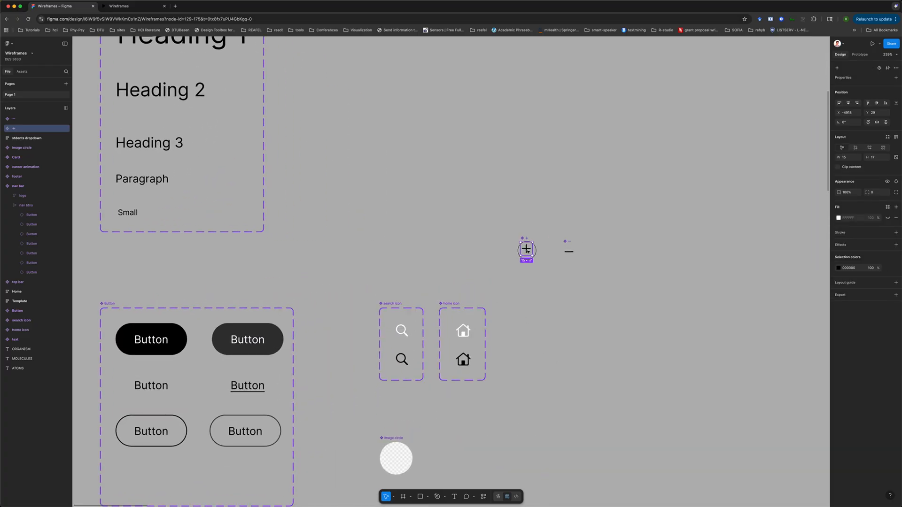
{"action": "double_click", "coordinate": [527, 249]}
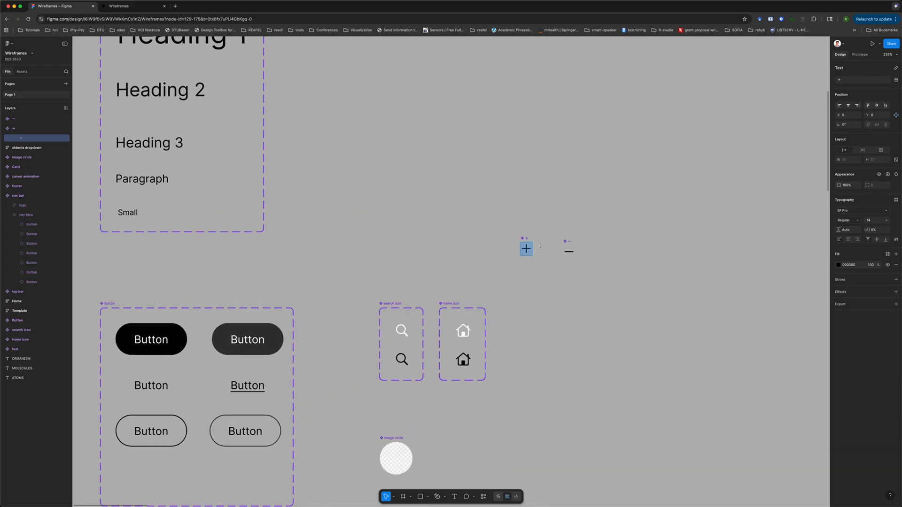
{"action": "left_click", "coordinate": [886, 220]}
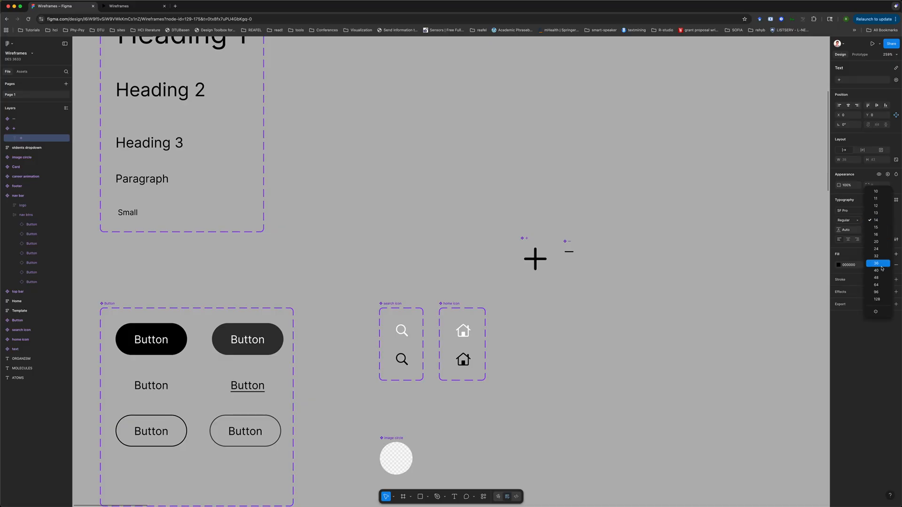
{"action": "left_click", "coordinate": [876, 311]}
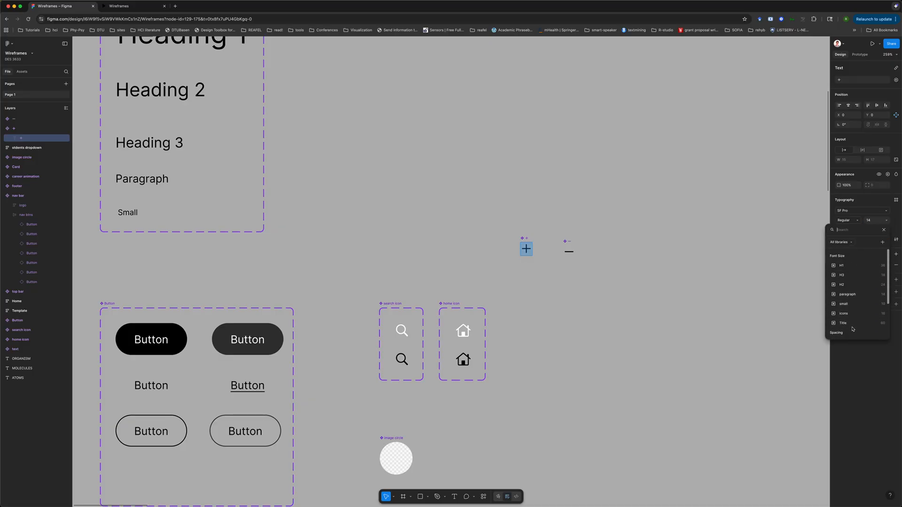
{"action": "left_click", "coordinate": [683, 250]}
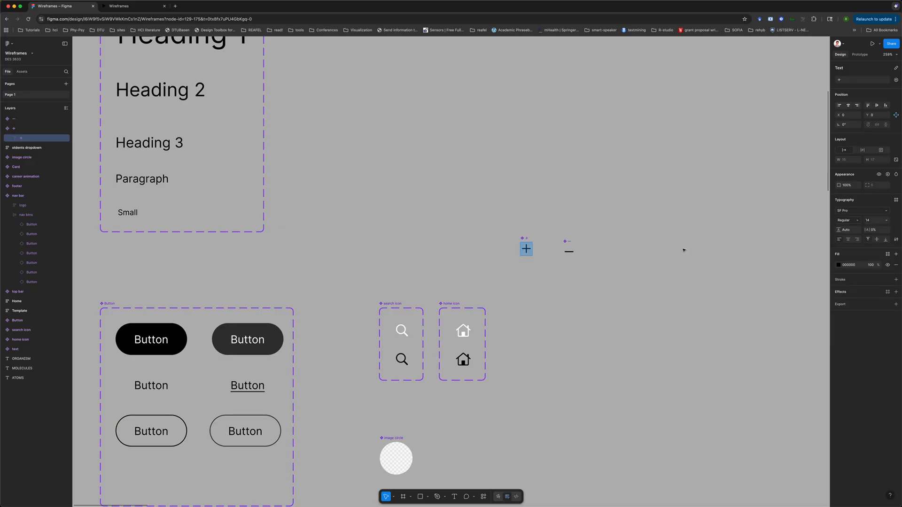
Apply the paragraph font size style to the minus character
{"action": "left_click", "coordinate": [570, 249]}
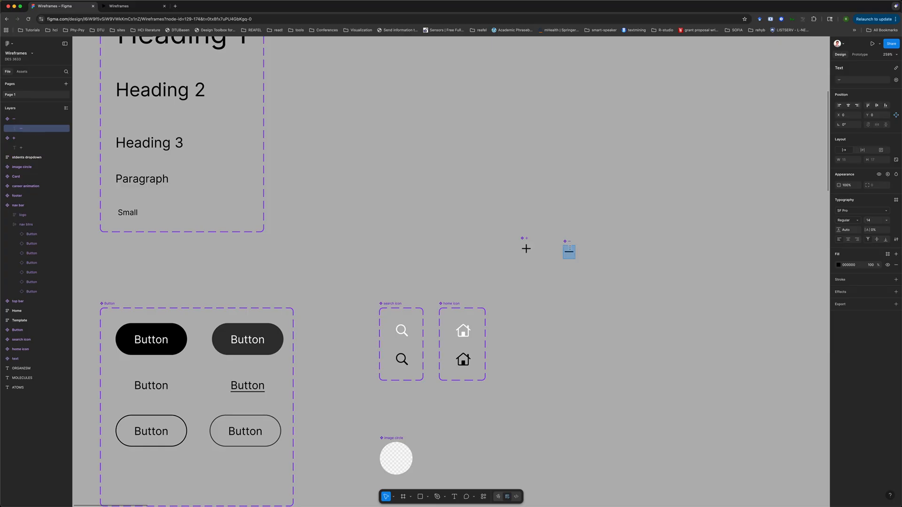
{"action": "left_click", "coordinate": [884, 224]}
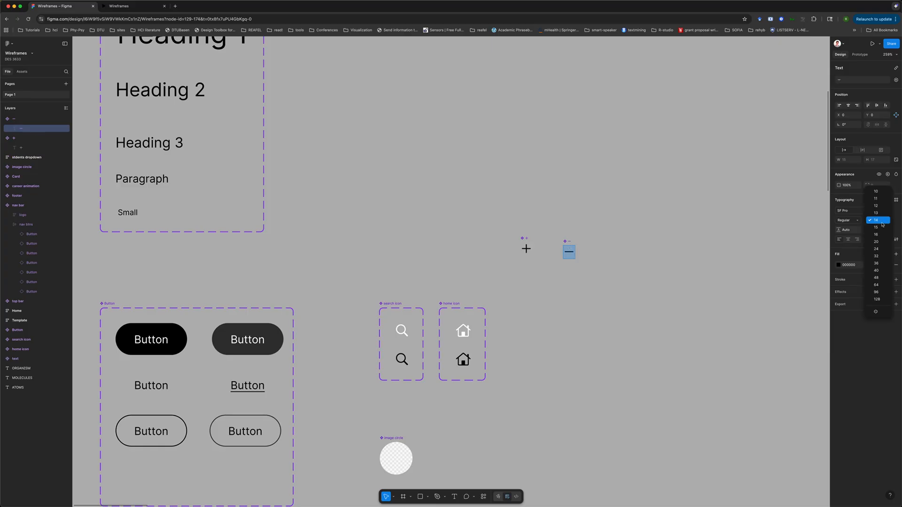
{"action": "left_click", "coordinate": [876, 312]}
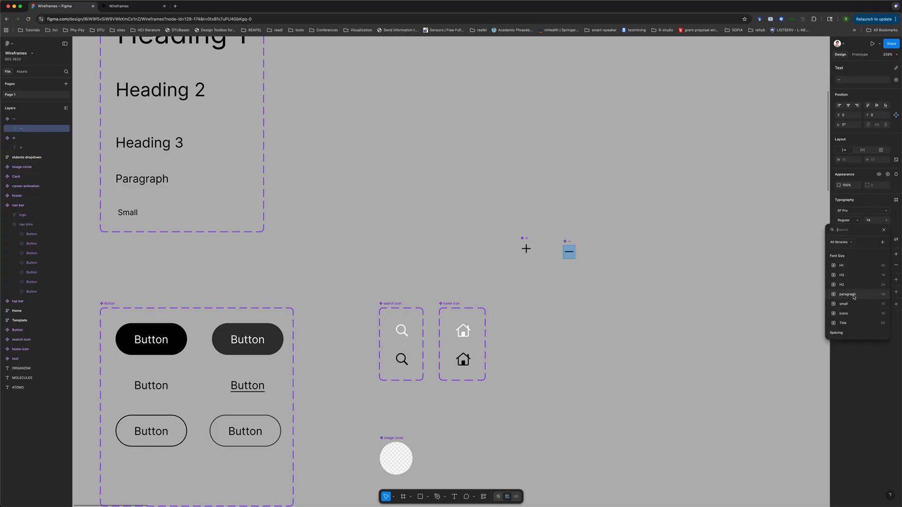
{"action": "left_click", "coordinate": [854, 295]}
{"action": "left_click", "coordinate": [659, 294]}
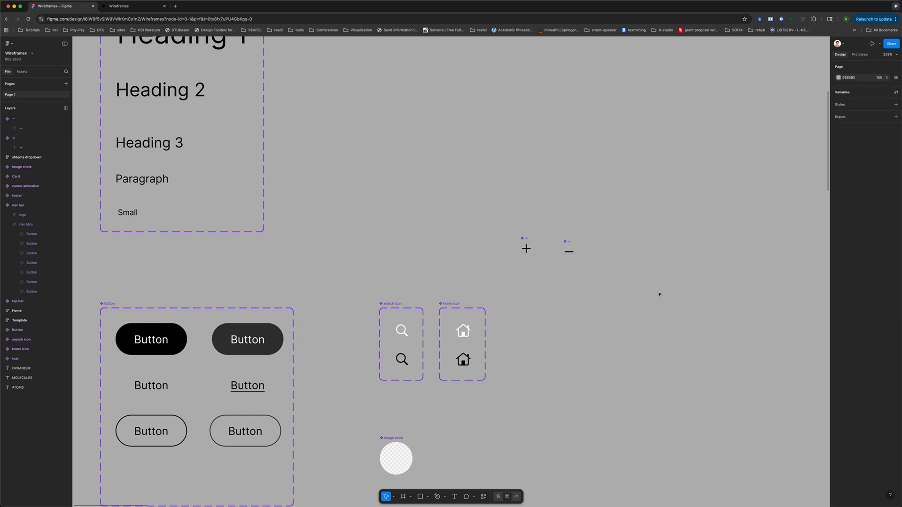
Add a second variant to the plus component and name the default variant black
{"action": "left_click", "coordinate": [522, 239]}
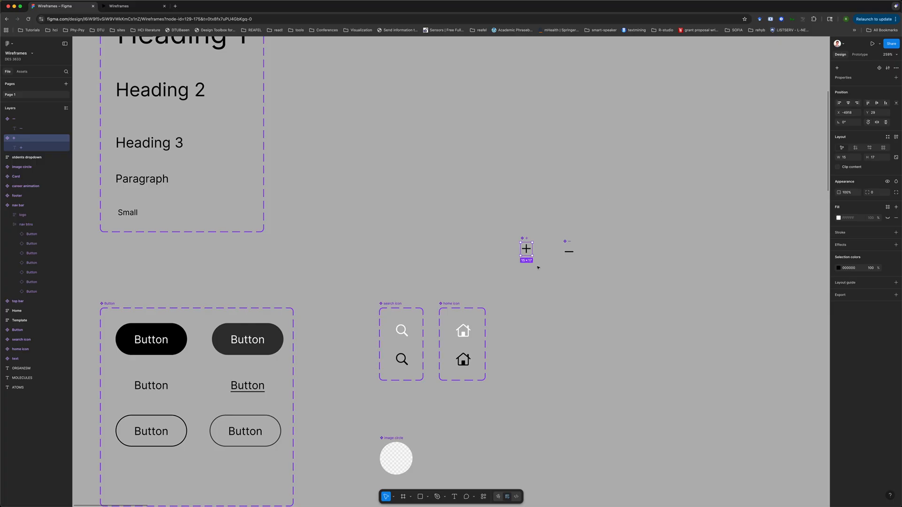
{"action": "left_click", "coordinate": [879, 68]}
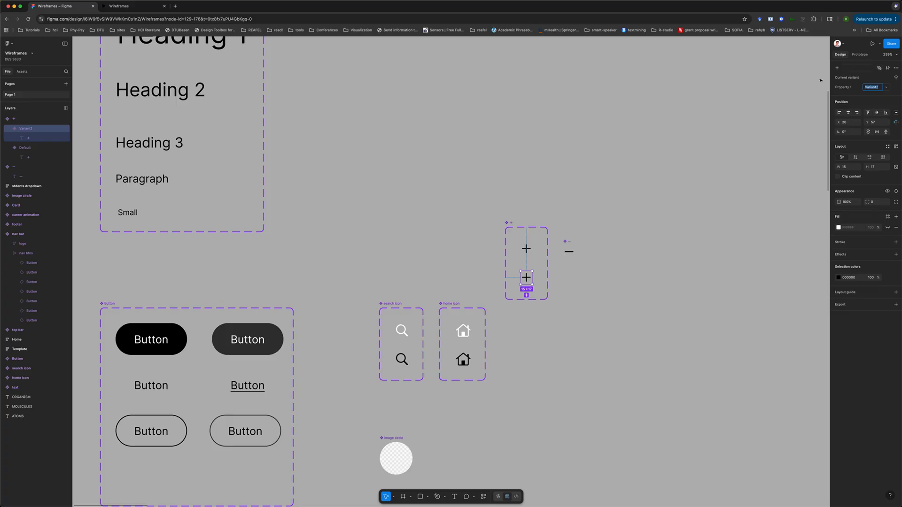
{"action": "left_click", "coordinate": [527, 249]}
{"action": "left_click", "coordinate": [872, 88]}
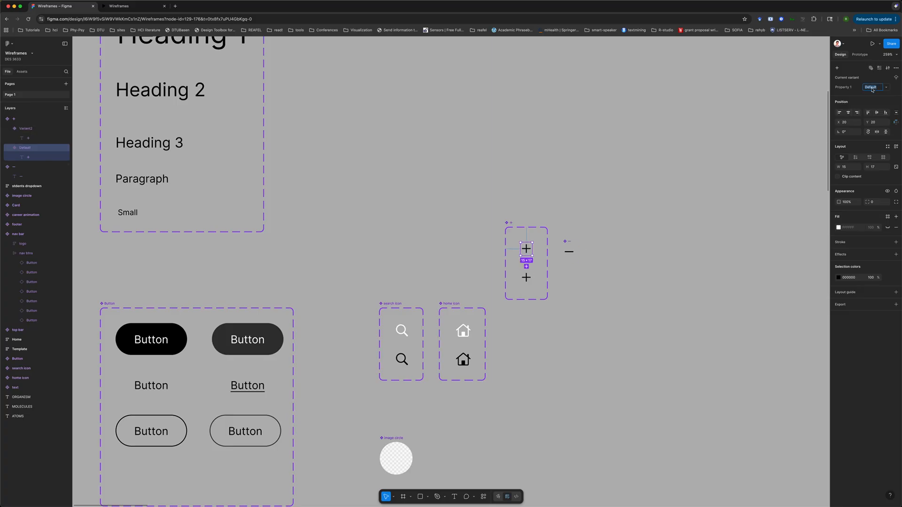
{"action": "type", "text": "black"}
{"action": "key", "text": "Return"}
Name the second plus variant white
{"action": "left_click", "coordinate": [524, 283]}
{"action": "left_click", "coordinate": [872, 87]}
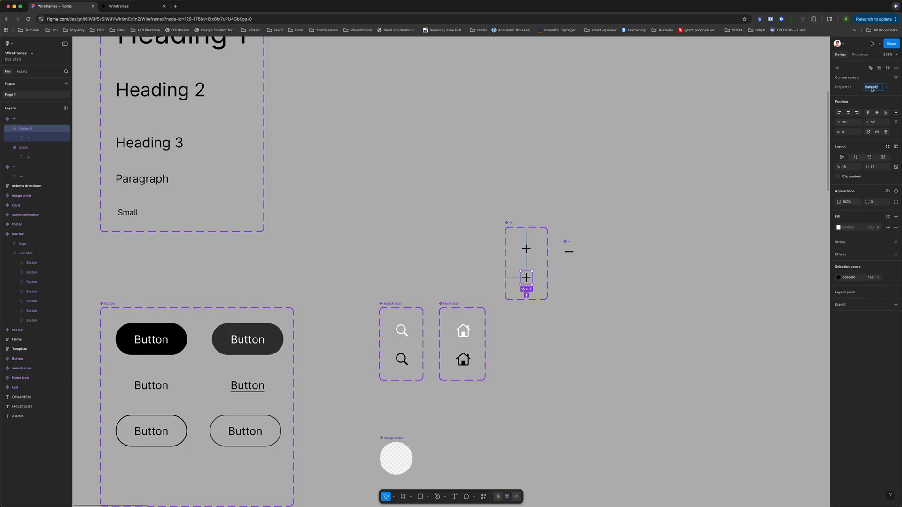
{"action": "type", "text": "white"}
{"action": "key", "text": "Return"}
Set the white plus variant's text fill to white FFFFFF
{"action": "left_click", "coordinate": [526, 278]}
{"action": "double_click", "coordinate": [526, 278]}
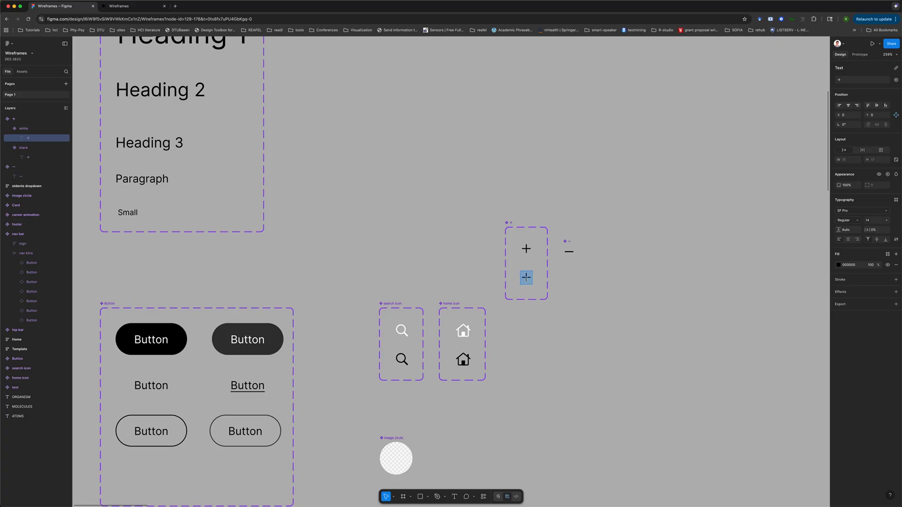
{"action": "left_click", "coordinate": [838, 265]}
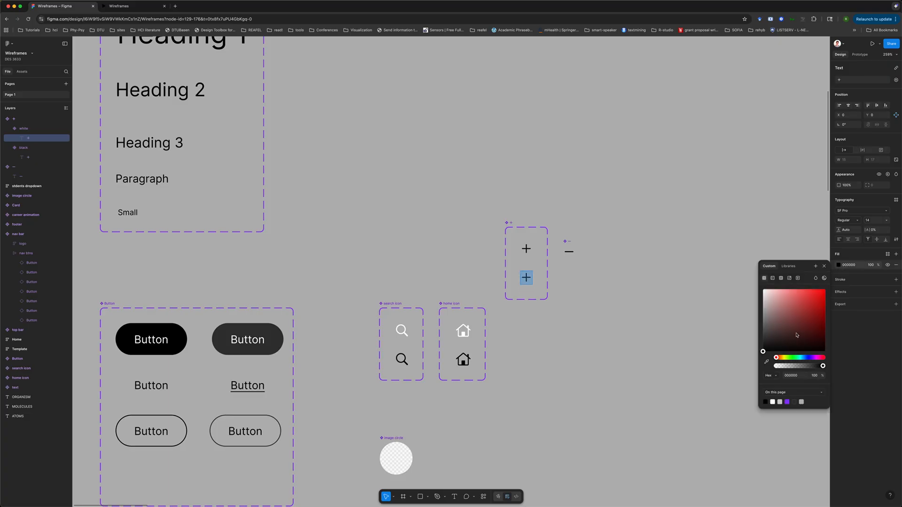
{"action": "left_click", "coordinate": [772, 402]}
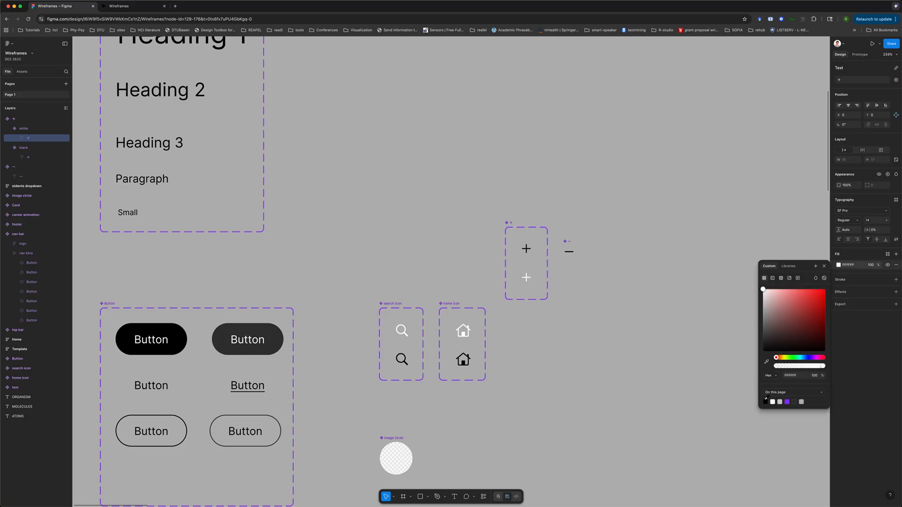
Move the minus component up slightly and rename the plus component set Plus icon
{"action": "left_click", "coordinate": [569, 249]}
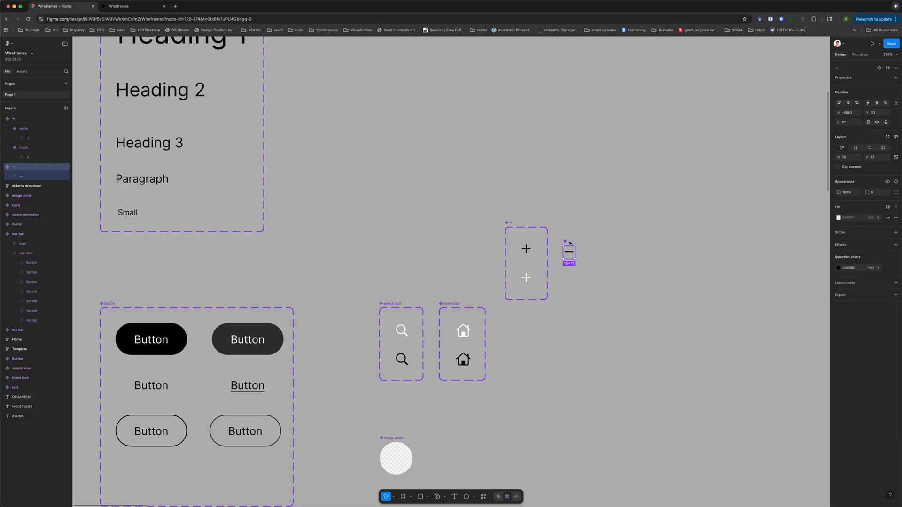
{"action": "left_click_drag", "start_coordinate": [570, 243], "coordinate": [569, 229]}
{"action": "left_click", "coordinate": [515, 224]}
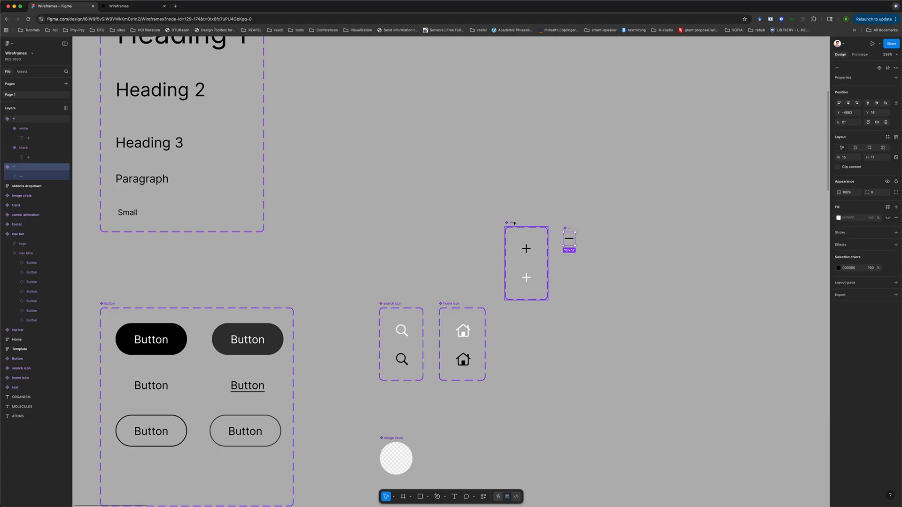
{"action": "double_click", "coordinate": [514, 224]}
{"action": "type", "text": "Plus ico"}
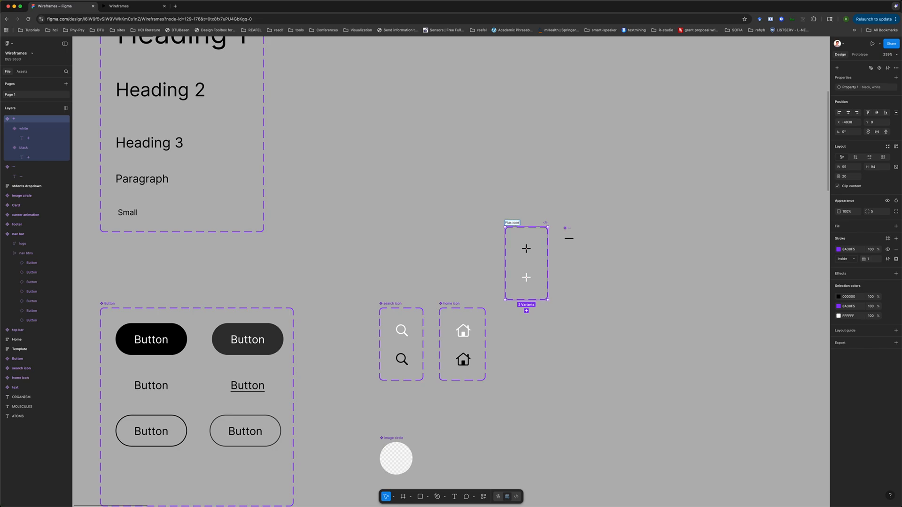
{"action": "type", "text": "n"}
Rename the minus component minus icon
{"action": "left_click", "coordinate": [565, 228]}
{"action": "type", "text": "minus icon"}
{"action": "key", "text": "Return"}
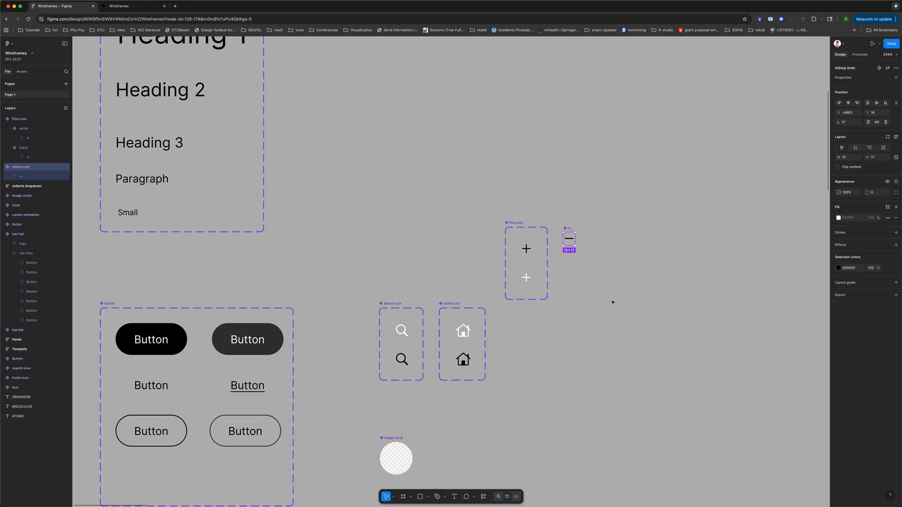
Add a second variant to the minus icon component
{"action": "left_click", "coordinate": [590, 190]}
{"action": "left_click", "coordinate": [569, 238]}
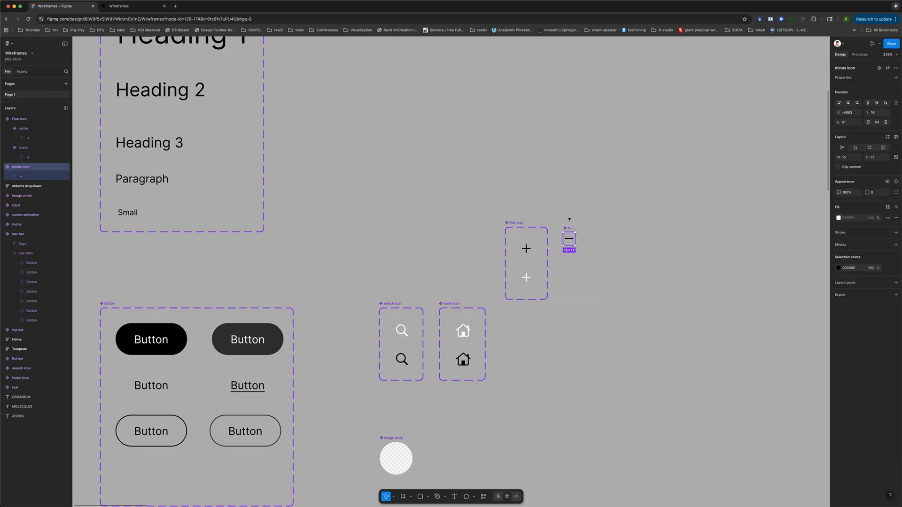
{"action": "left_click", "coordinate": [879, 68]}
Set the second minus variant's text fill to the light color style
{"action": "double_click", "coordinate": [573, 265]}
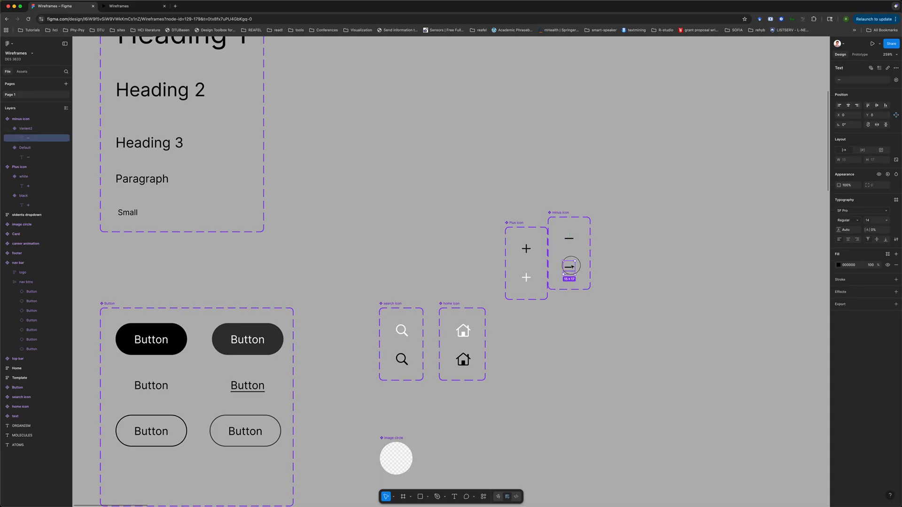
{"action": "key", "text": "Return"}
{"action": "left_click", "coordinate": [839, 265]}
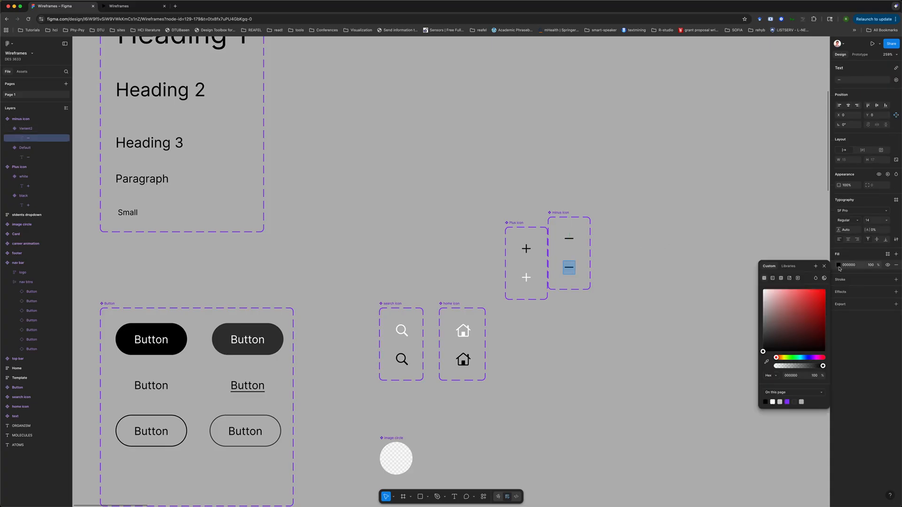
{"action": "left_click", "coordinate": [788, 266]}
{"action": "left_click", "coordinate": [780, 313]}
{"action": "key", "text": "Escape"}
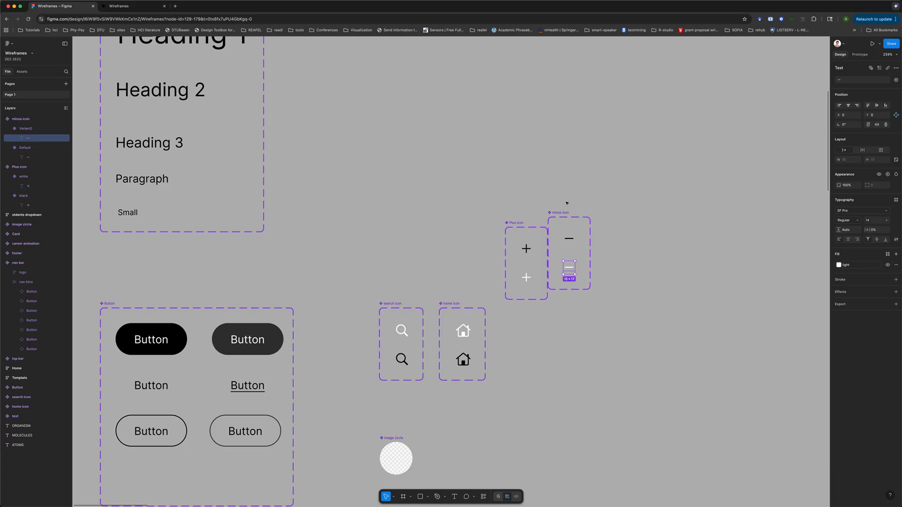
Name the minus icon variants black and white
{"action": "left_click", "coordinate": [569, 241]}
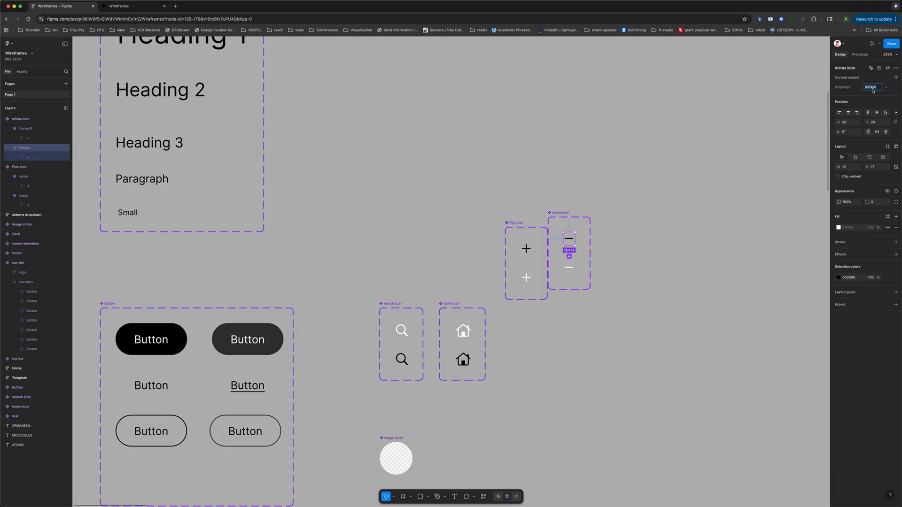
{"action": "type", "text": "black"}
{"action": "key", "text": "Return"}
{"action": "left_click", "coordinate": [572, 270]}
{"action": "left_click", "coordinate": [874, 87]}
{"action": "type", "text": "white"}
{"action": "left_click", "coordinate": [715, 312]}
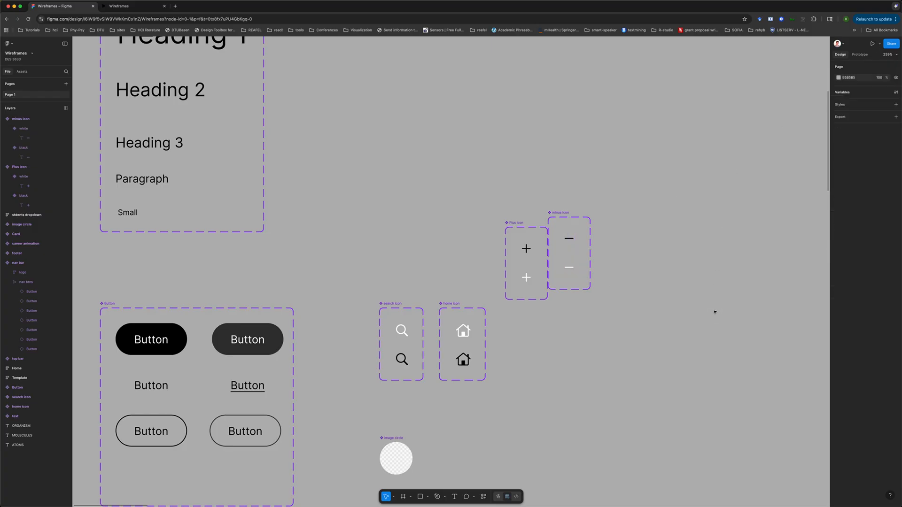
Move the plus and minus icon sets into the row beside the home icon
{"action": "left_click_drag", "start_coordinate": [534, 229], "coordinate": [506, 303]}
{"action": "left_click_drag", "start_coordinate": [561, 213], "coordinate": [560, 304]}
{"action": "left_click", "coordinate": [499, 305]}
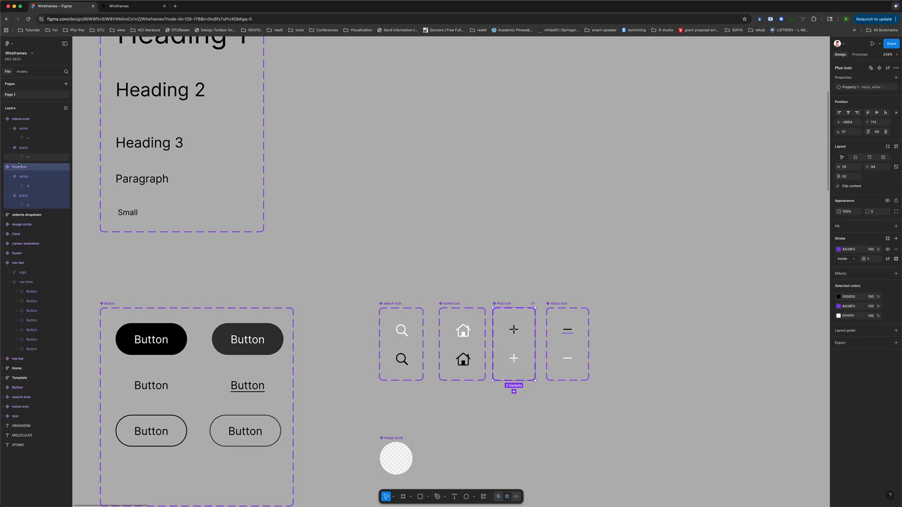
Search the assets for plus, insert a plus icon instance set to white, and paste it into the dark filled button
{"action": "left_click", "coordinate": [22, 71]}
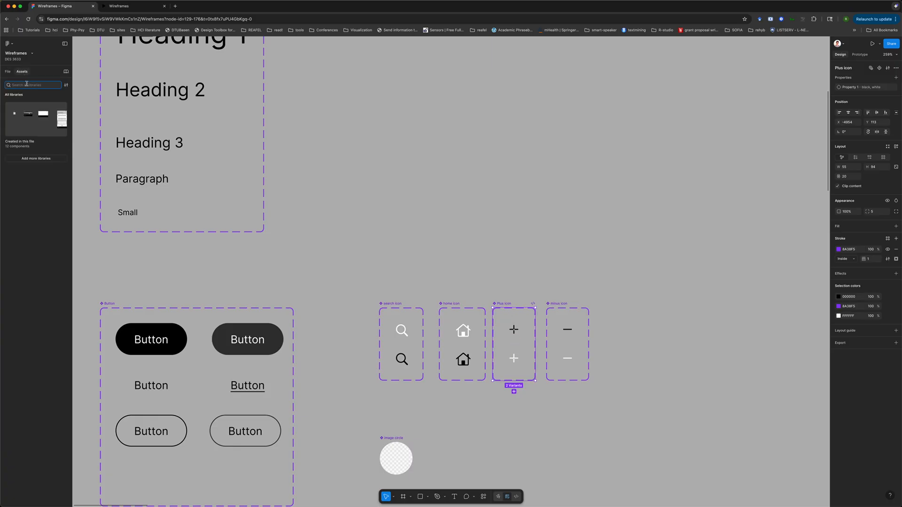
{"action": "type", "text": "plus"}
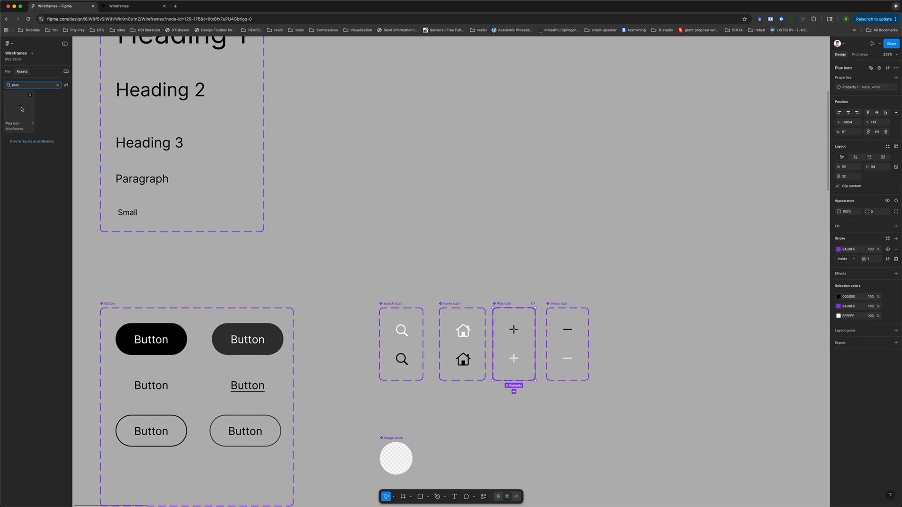
{"action": "left_click", "coordinate": [34, 129]}
{"action": "left_click", "coordinate": [112, 169]}
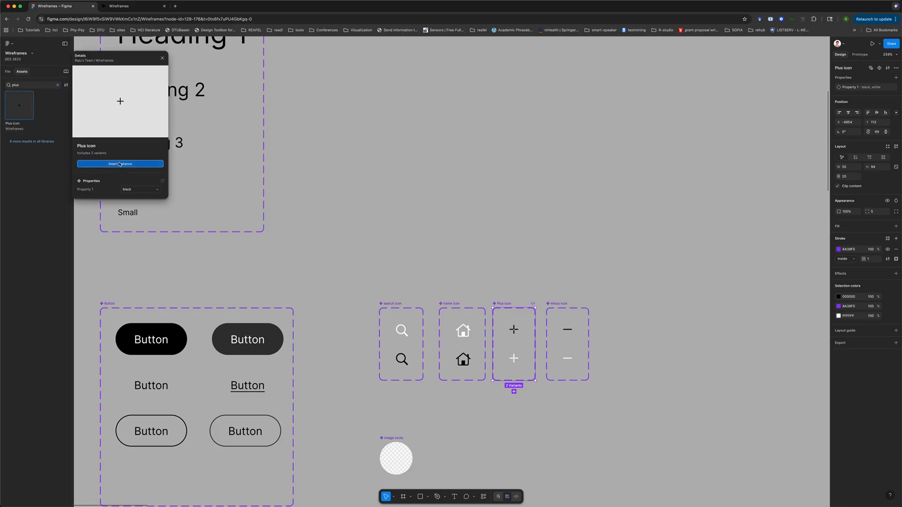
{"action": "left_click", "coordinate": [871, 85]}
{"action": "left_click", "coordinate": [869, 93]}
{"action": "left_click", "coordinate": [485, 191]}
{"action": "left_click", "coordinate": [452, 274]}
{"action": "key", "text": "Delete"}
{"action": "left_click", "coordinate": [168, 333]}
{"action": "key", "text": "ctrl+v"}
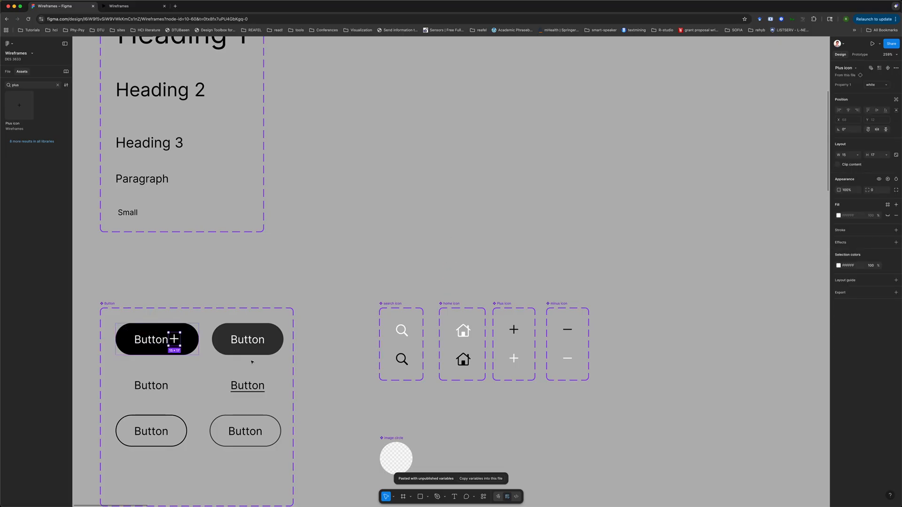
Delete the plus icon from the dark filled button
{"action": "left_click", "coordinate": [170, 339]}
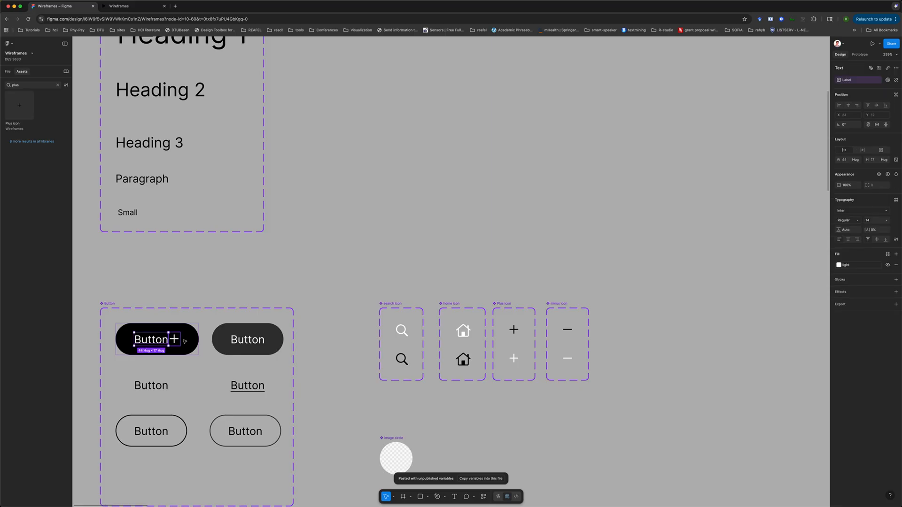
{"action": "left_click", "coordinate": [165, 395]}
{"action": "left_click", "coordinate": [174, 343]}
{"action": "left_click", "coordinate": [174, 343]}
{"action": "key", "text": "Delete"}
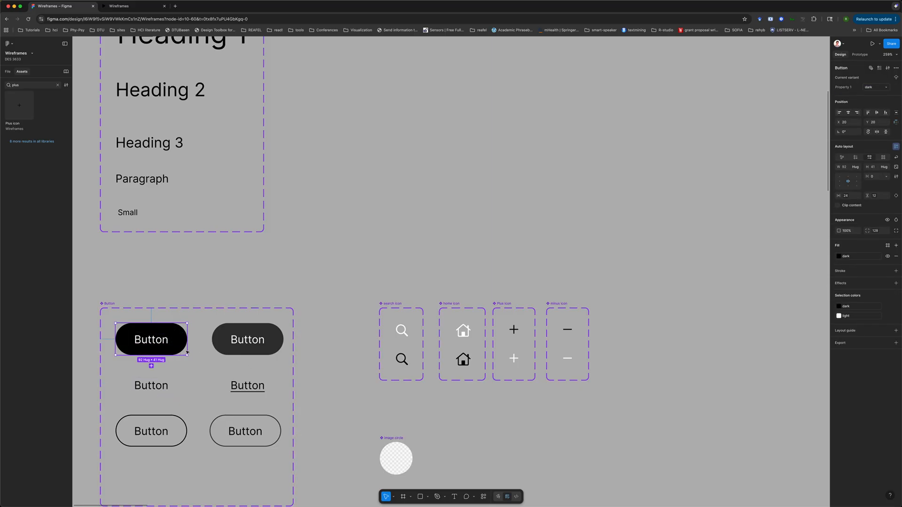
Paste the plus icon into the transparent text button and switch it to the black variant
{"action": "left_click", "coordinate": [170, 387]}
{"action": "key", "text": "ctrl+v"}
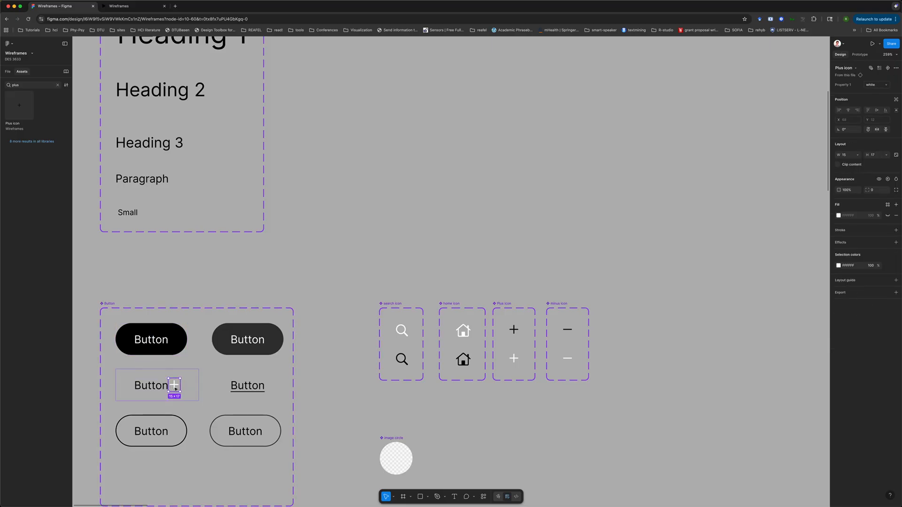
{"action": "left_click", "coordinate": [879, 88]}
{"action": "left_click", "coordinate": [874, 94]}
{"action": "left_click", "coordinate": [144, 376]}
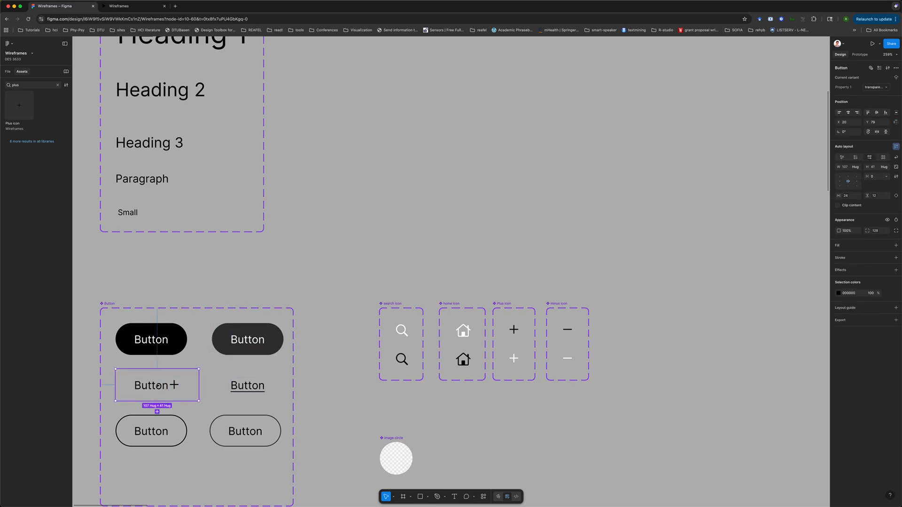
Paste an icon into the underlined button and swap the instance to the minus icon
{"action": "left_click", "coordinate": [253, 392]}
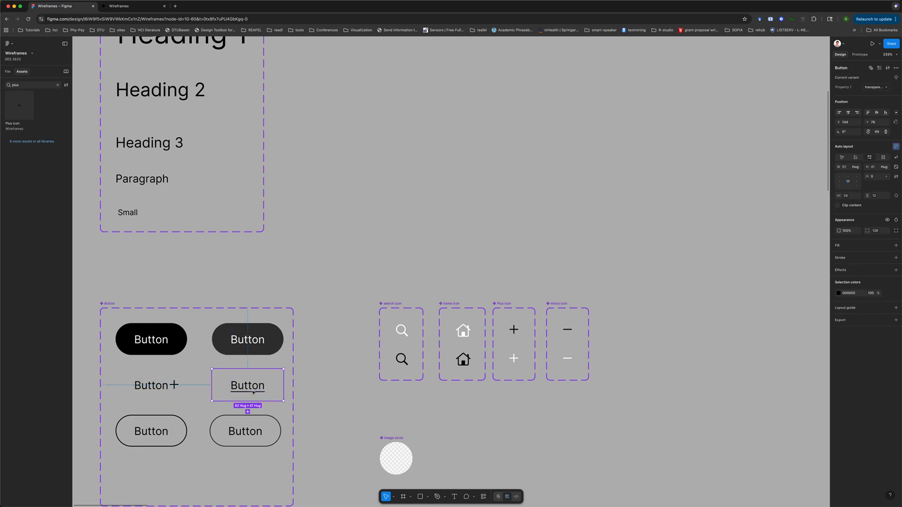
{"action": "key", "text": "ctrl+v"}
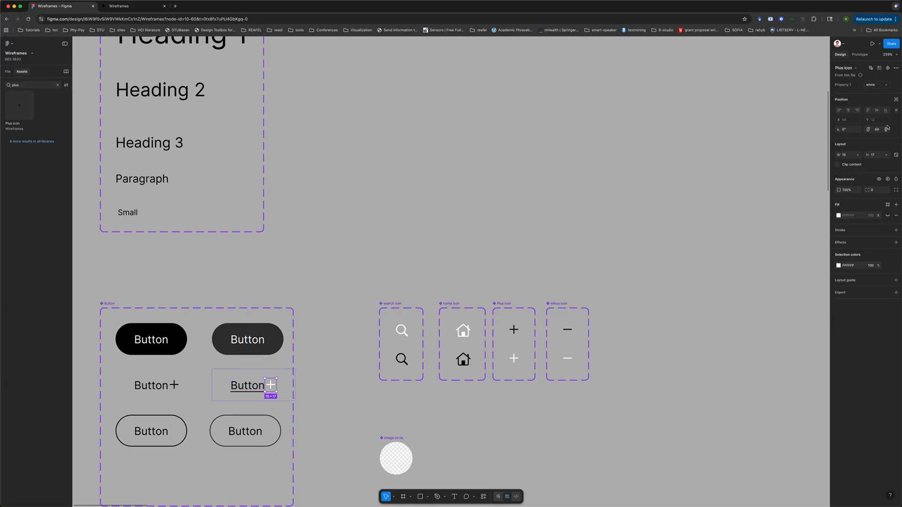
{"action": "left_click", "coordinate": [877, 86]}
{"action": "left_click", "coordinate": [844, 78]}
{"action": "left_click", "coordinate": [855, 68]}
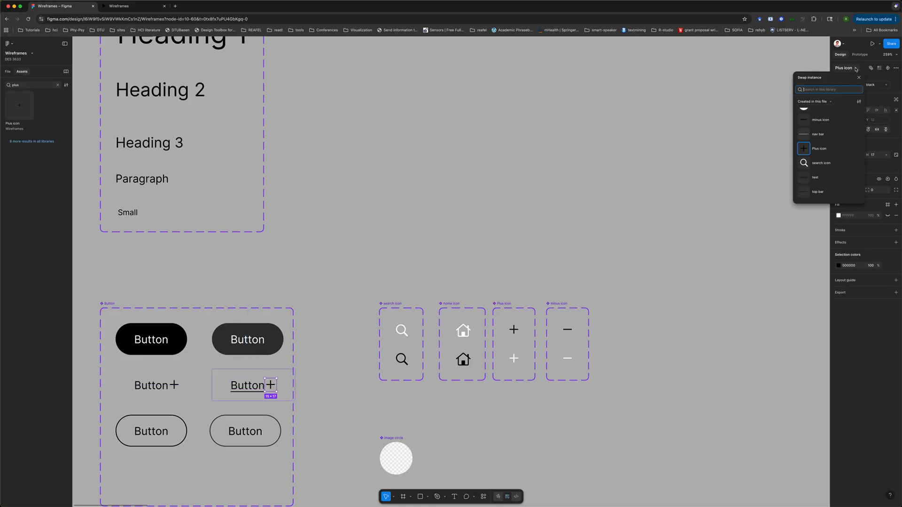
{"action": "left_click", "coordinate": [823, 119]}
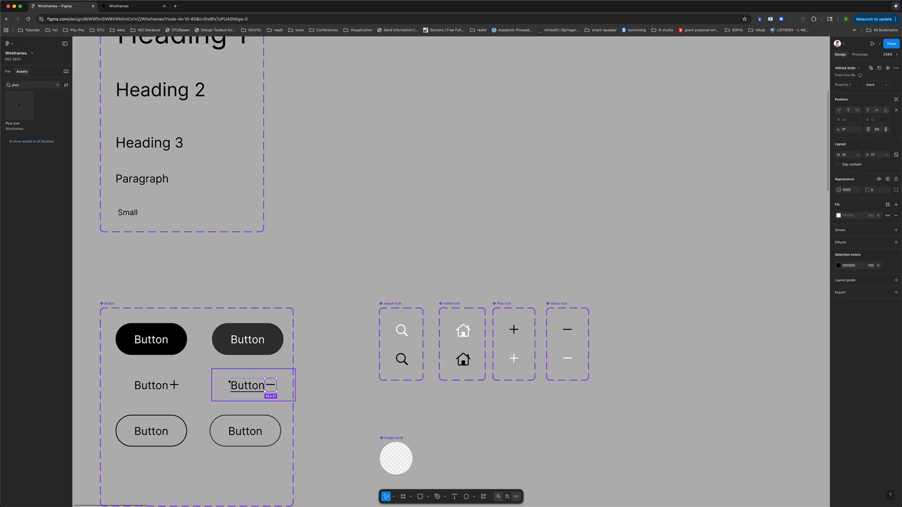
Set the auto layout gap of both icon buttons to the small spacing variable
{"action": "left_click", "coordinate": [188, 388]}
{"action": "left_click", "coordinate": [214, 392], "text": "shift"}
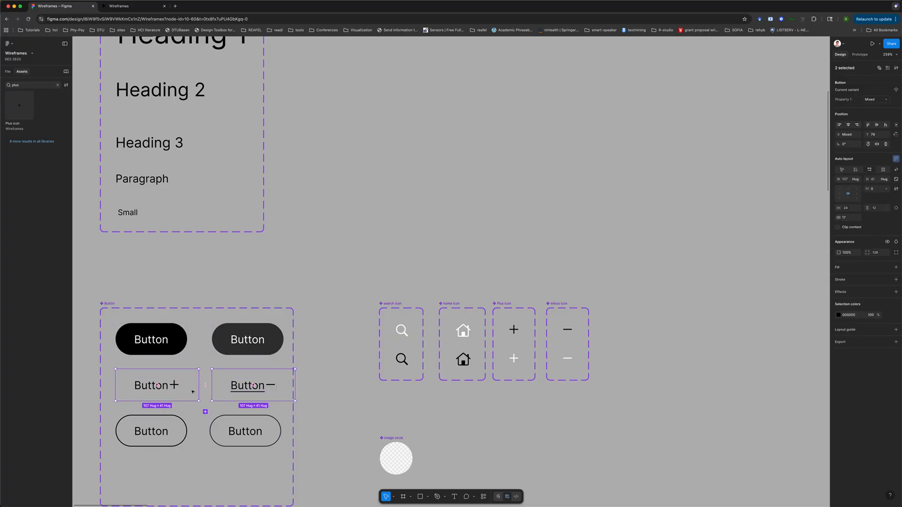
{"action": "left_click", "coordinate": [886, 189]}
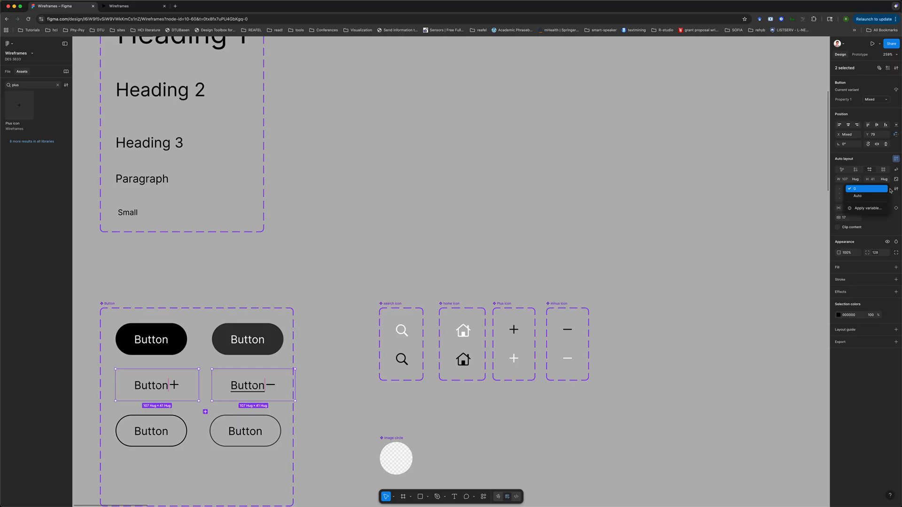
{"action": "left_click", "coordinate": [874, 209]}
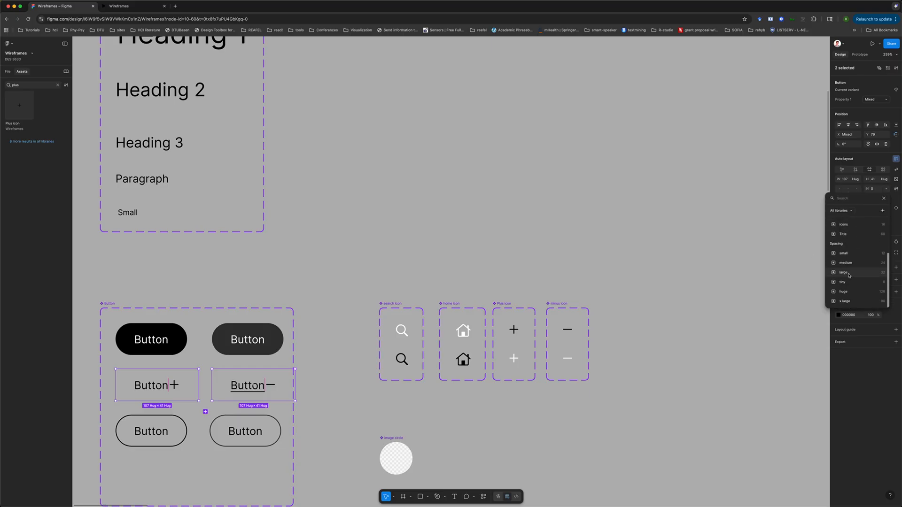
{"action": "left_click", "coordinate": [851, 254]}
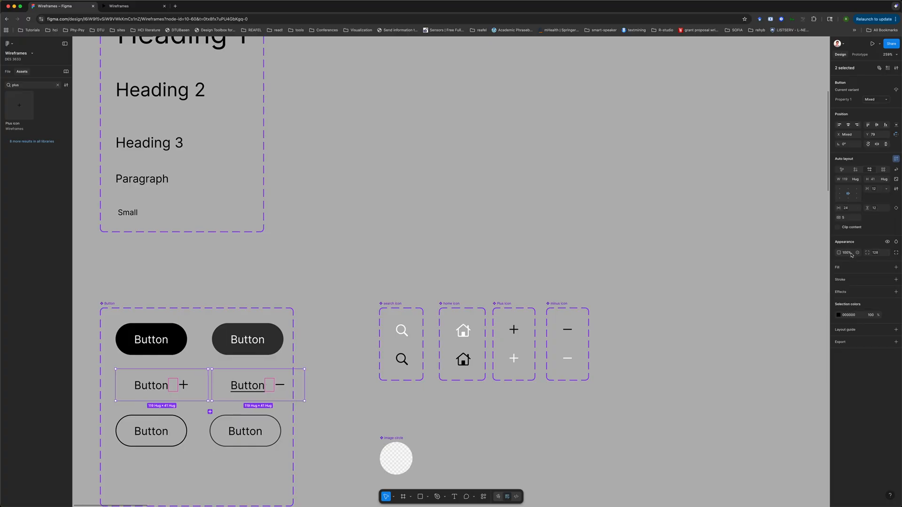
Change the gap of both icon buttons to the tiny spacing variable
{"action": "left_click", "coordinate": [360, 404]}
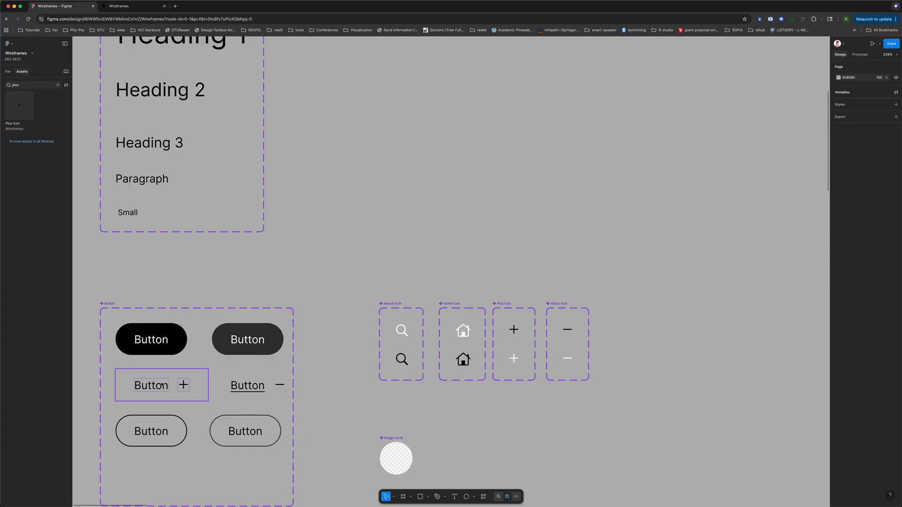
{"action": "left_click", "coordinate": [178, 382]}
{"action": "left_click", "coordinate": [253, 385], "text": "shift"}
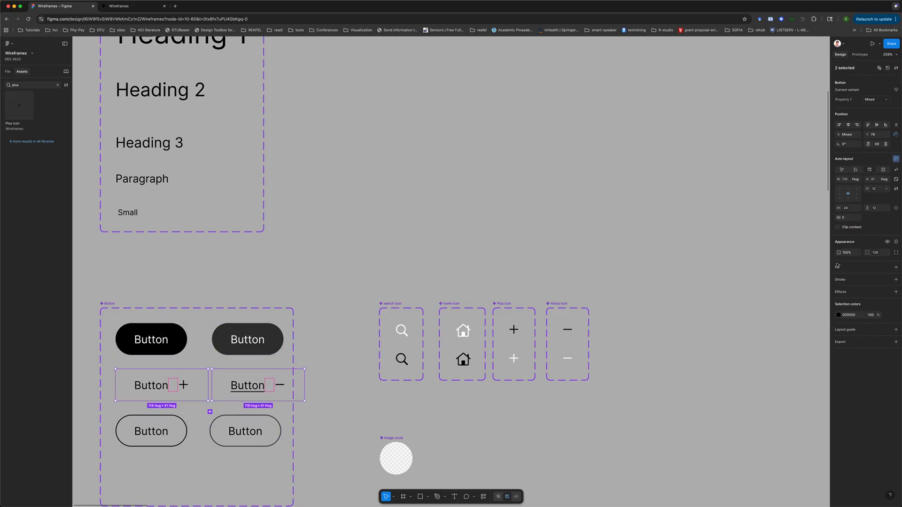
{"action": "left_click", "coordinate": [884, 188]}
{"action": "scroll", "coordinate": [864, 286], "scroll_direction": "down", "scroll_amount": 1}
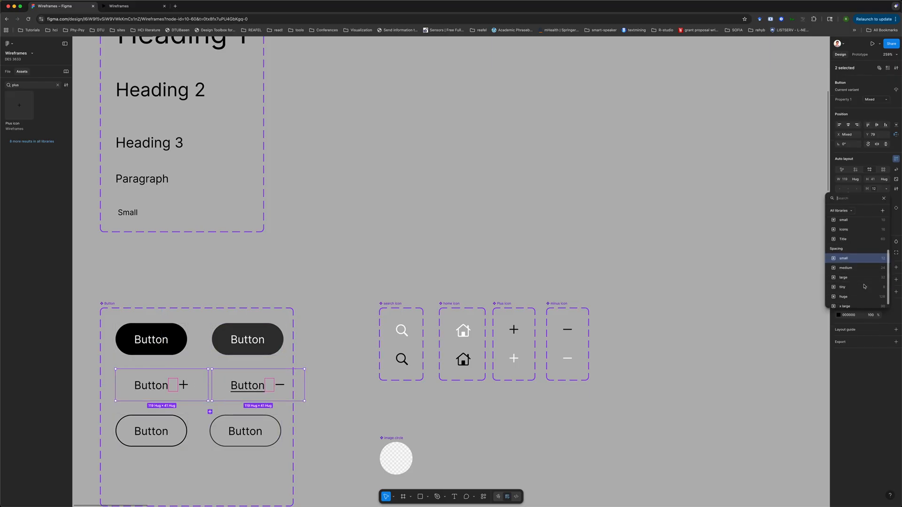
{"action": "left_click", "coordinate": [863, 287]}
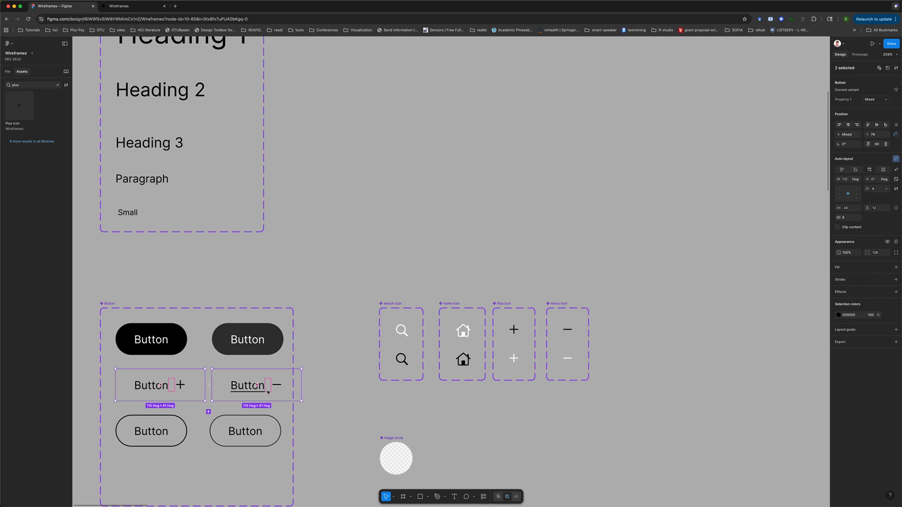
Widen the Button component set frame slightly to fit the icon buttons
{"action": "left_click", "coordinate": [328, 379]}
{"action": "left_click", "coordinate": [136, 306]}
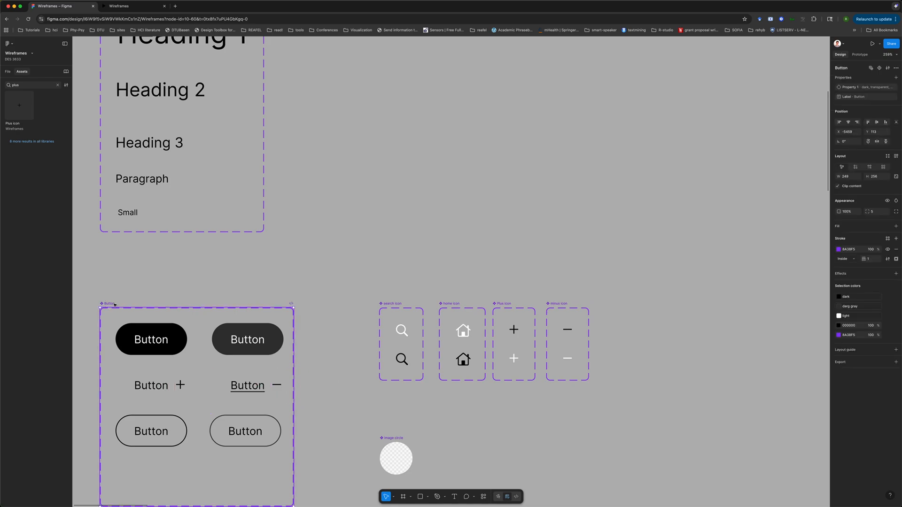
{"action": "left_click_drag", "start_coordinate": [294, 354], "coordinate": [315, 355]}
Create a boolean property named Show Plus icon controlling the plus icon's visibility, defaulting to True
{"action": "double_click", "coordinate": [180, 384]}
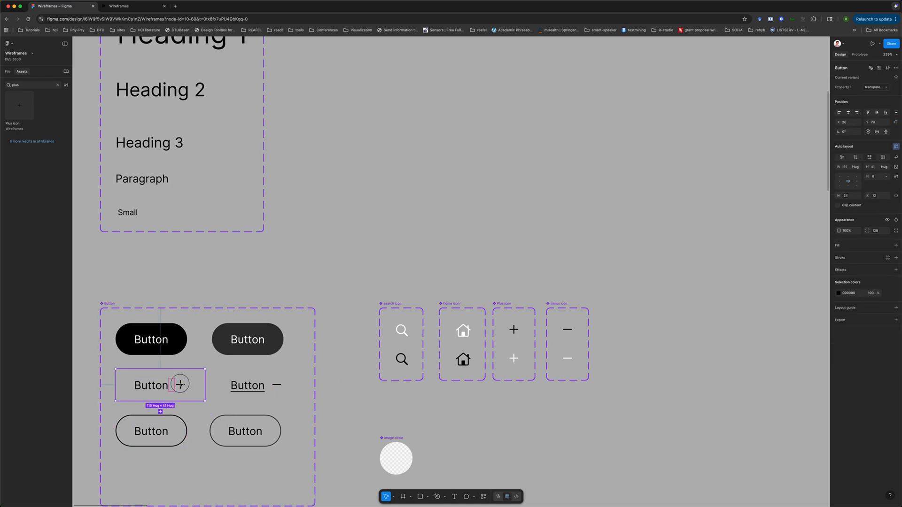
{"action": "left_click", "coordinate": [279, 387], "text": "shift"}
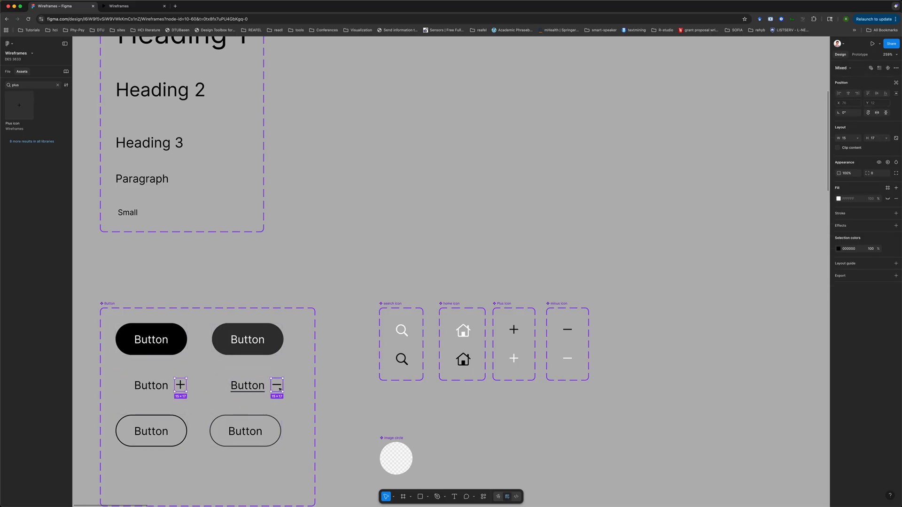
{"action": "left_click", "coordinate": [279, 250]}
{"action": "double_click", "coordinate": [180, 384]}
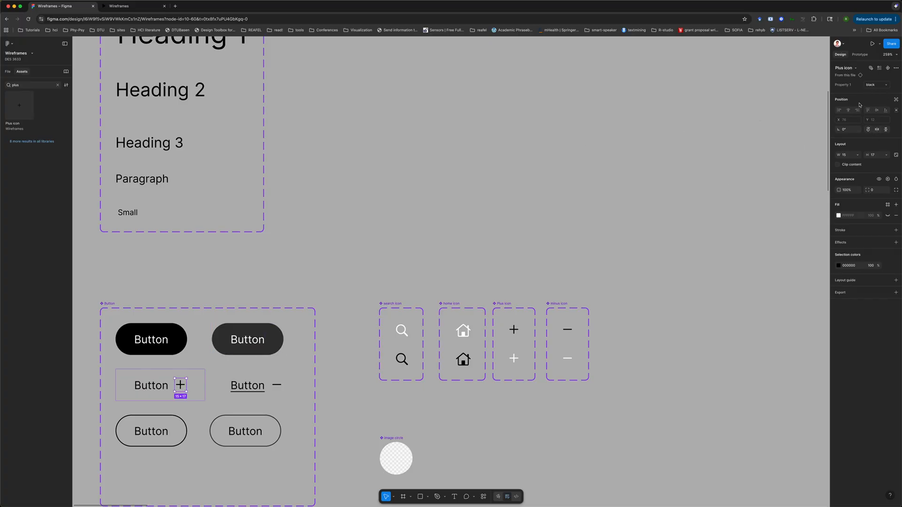
{"action": "left_click", "coordinate": [889, 179]}
{"action": "left_click", "coordinate": [884, 202]}
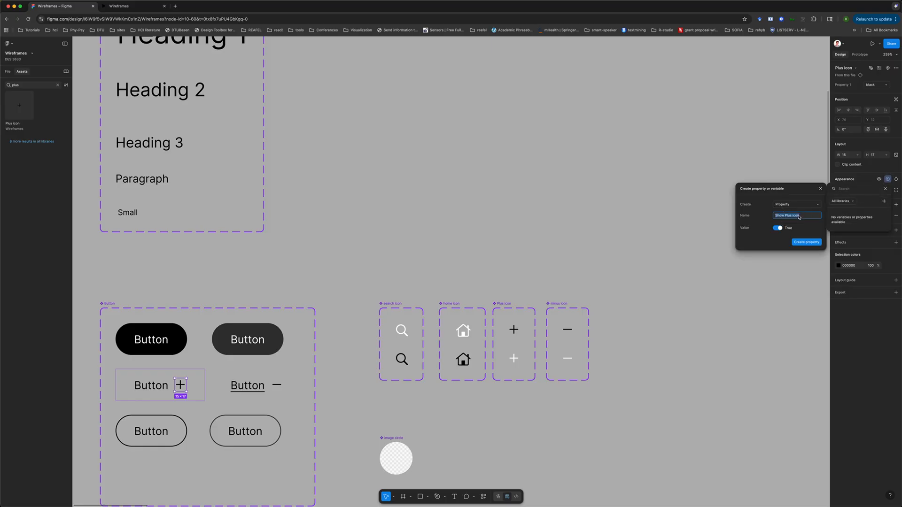
{"action": "left_click", "coordinate": [811, 242]}
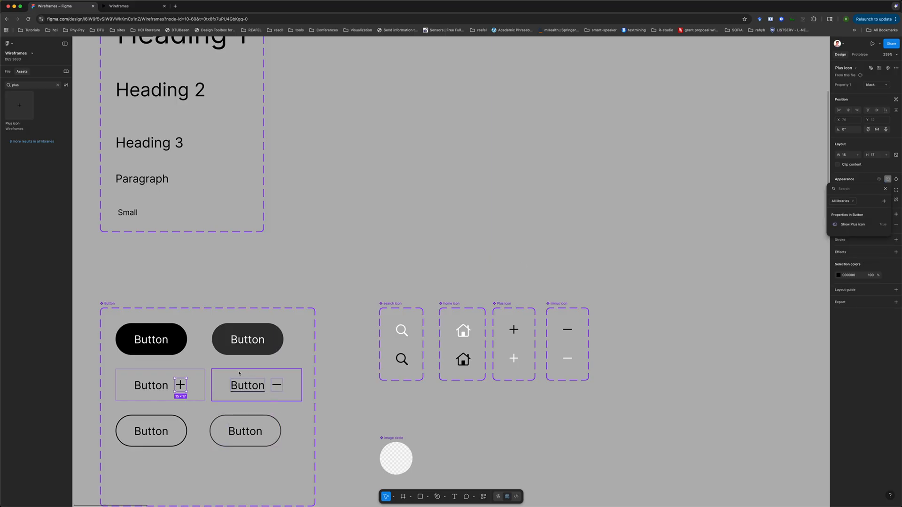
Link the minus icon's visibility to the Show Plus icon property
{"action": "left_click", "coordinate": [276, 385]}
{"action": "left_click", "coordinate": [276, 385]}
{"action": "left_click", "coordinate": [276, 386]}
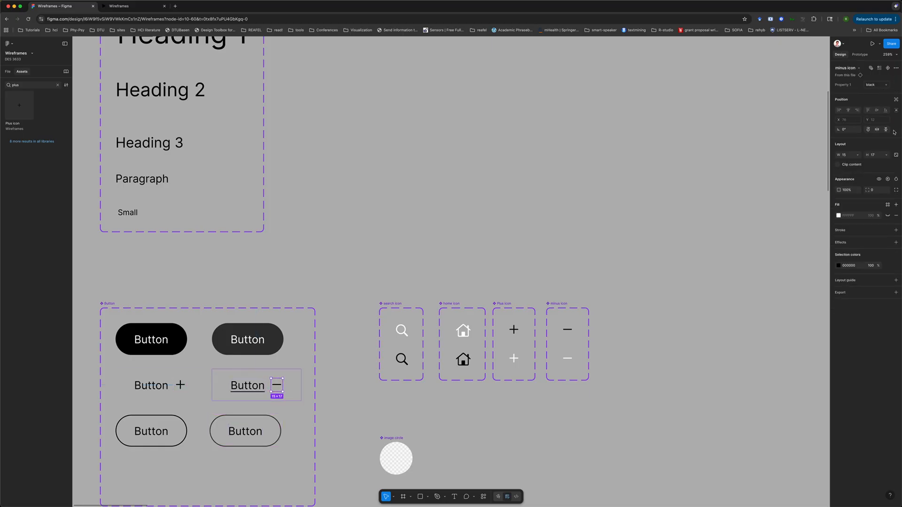
{"action": "left_click", "coordinate": [888, 179]}
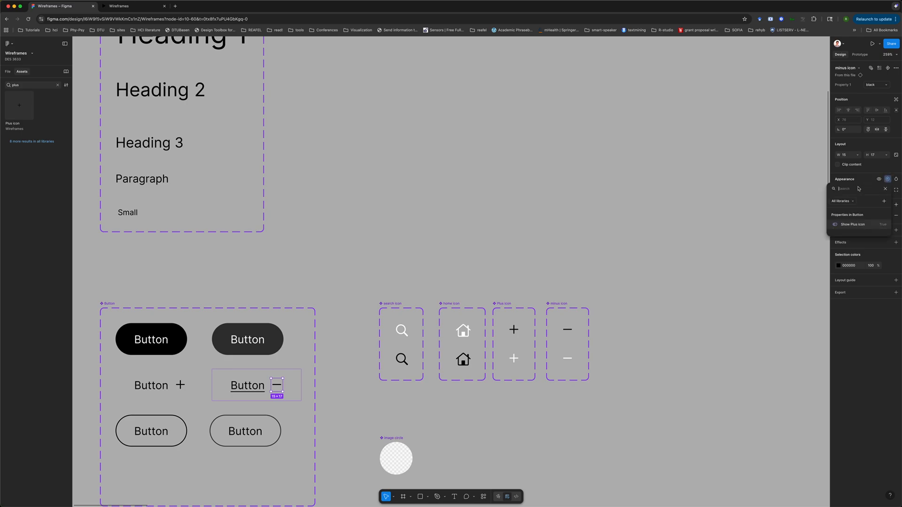
{"action": "left_click", "coordinate": [852, 225]}
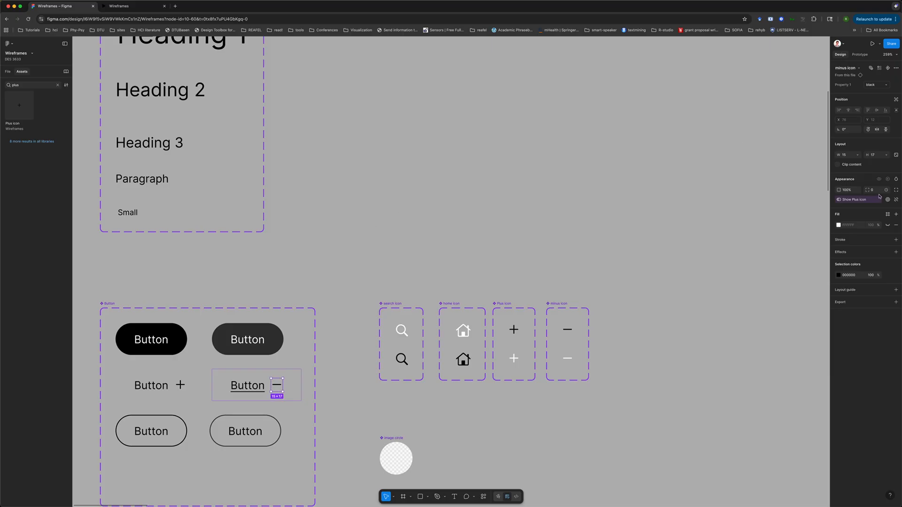
Rename the boolean property to Show icon
{"action": "left_click", "coordinate": [887, 199]}
{"action": "double_click", "coordinate": [800, 121]}
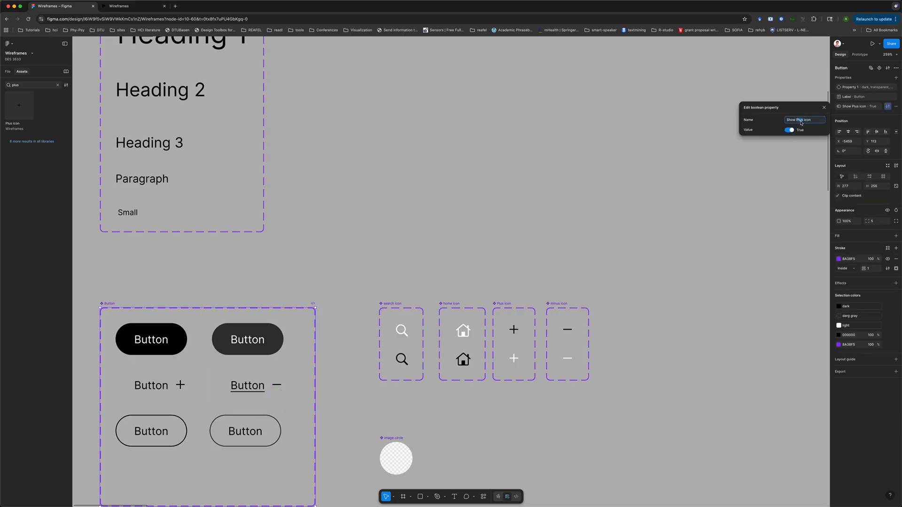
{"action": "key", "text": "BackSpace"}
{"action": "key", "text": "Return"}
Set the Show icon property's default value to False
{"action": "double_click", "coordinate": [181, 385]}
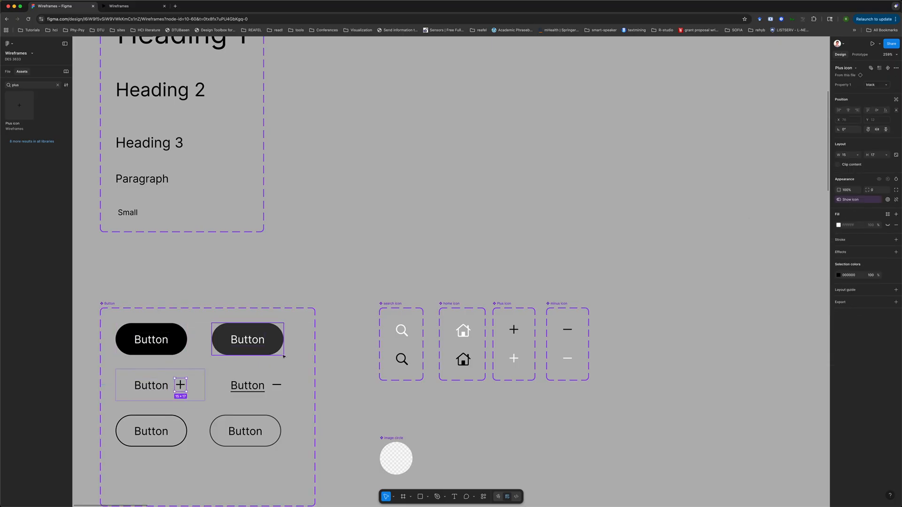
{"action": "double_click", "coordinate": [277, 385]}
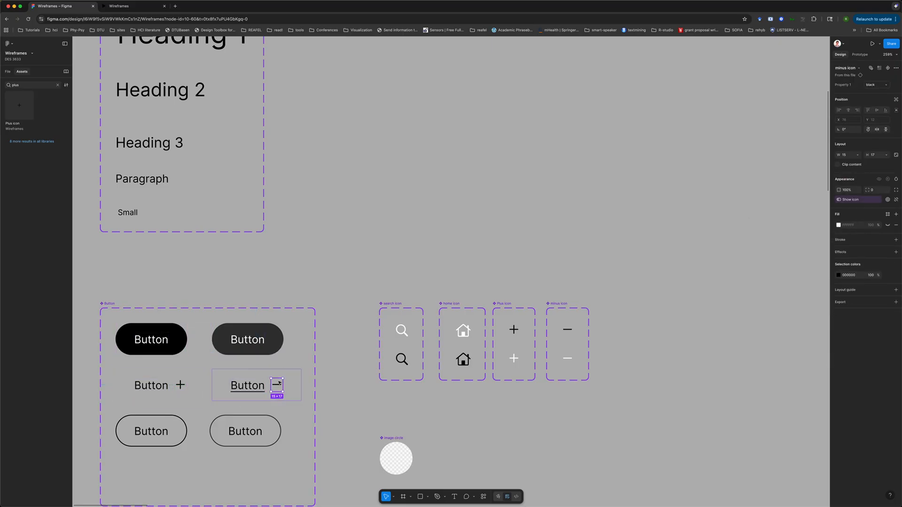
{"action": "left_click", "coordinate": [432, 238]}
{"action": "double_click", "coordinate": [186, 387]}
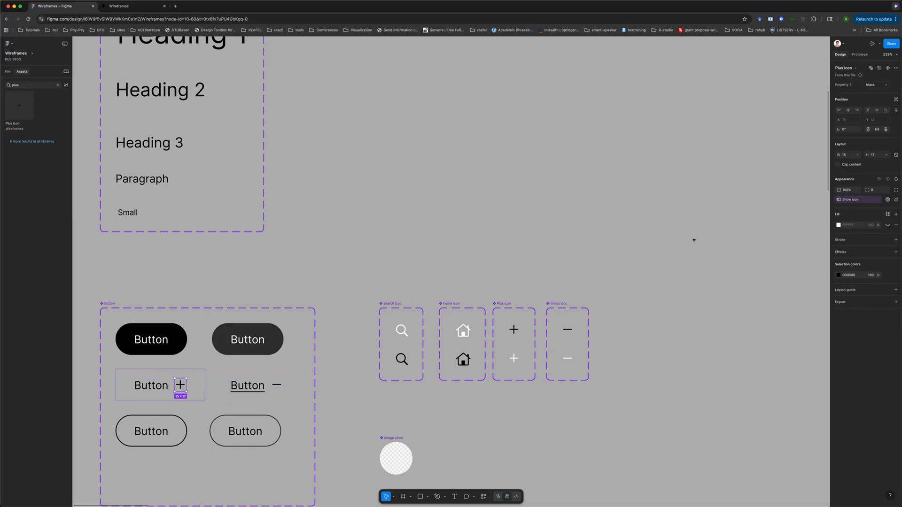
{"action": "left_click", "coordinate": [888, 200]}
{"action": "left_click", "coordinate": [792, 130]}
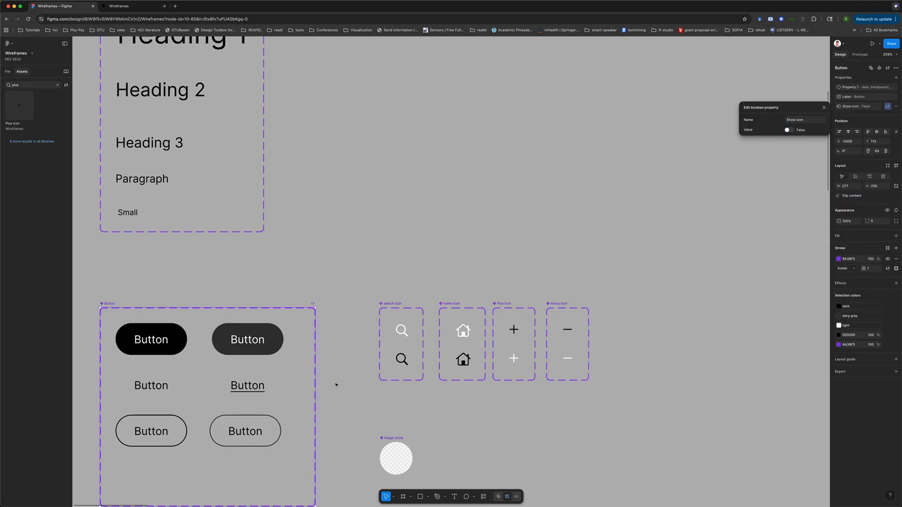
{"action": "left_click", "coordinate": [374, 245]}
{"action": "scroll", "coordinate": [374, 244], "scroll_direction": "down", "scroll_amount": 5}
{"action": "scroll", "coordinate": [374, 244], "scroll_direction": "right", "scroll_amount": 15}
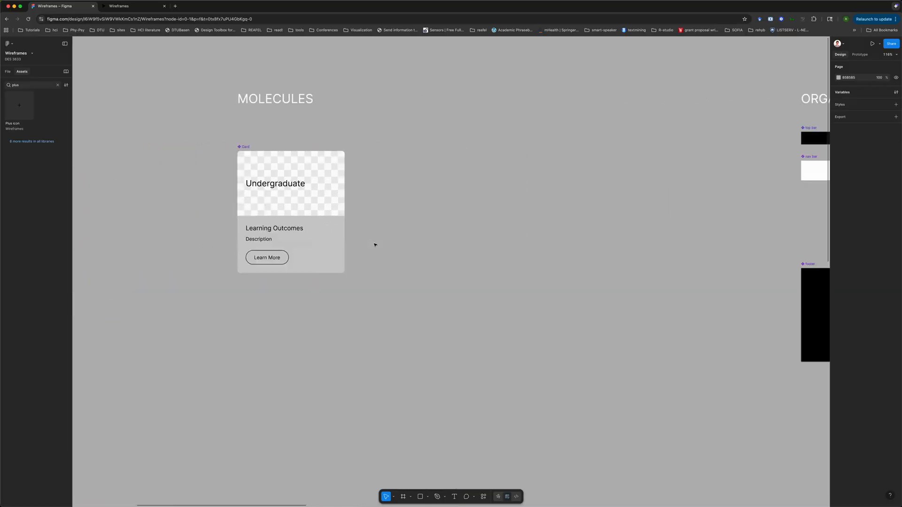
Turn on the Show icon property for the Students button in the nav bar
{"action": "scroll", "coordinate": [375, 244], "scroll_direction": "up", "scroll_amount": 5}
{"action": "left_click", "coordinate": [583, 287]}
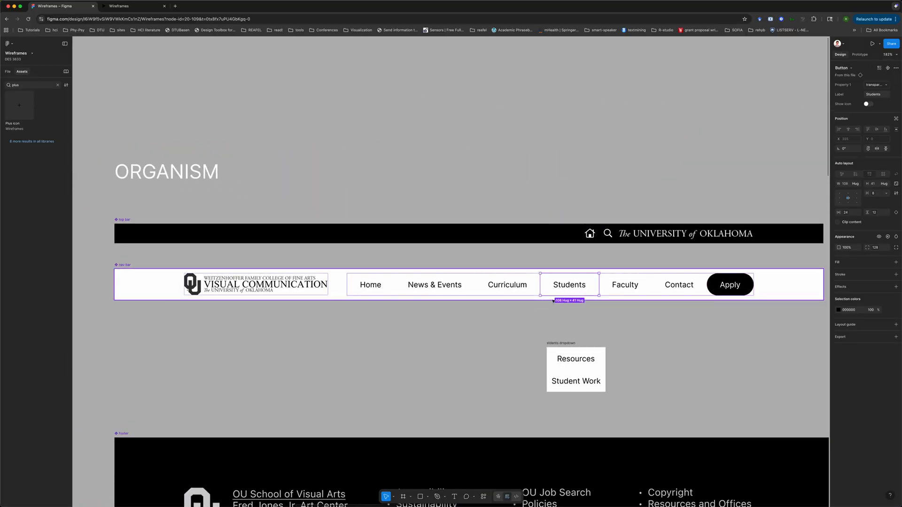
{"action": "key", "text": "alt+1"}
{"action": "left_click", "coordinate": [867, 103]}
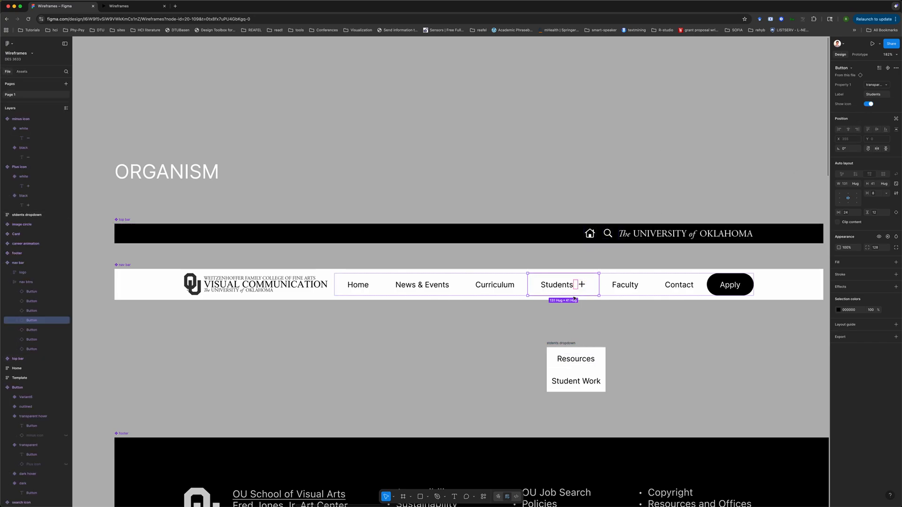
Move the students dropdown frame up so it sits just below the Students button
{"action": "left_click", "coordinate": [620, 314]}
{"action": "left_click_drag", "start_coordinate": [572, 361], "coordinate": [563, 331]}
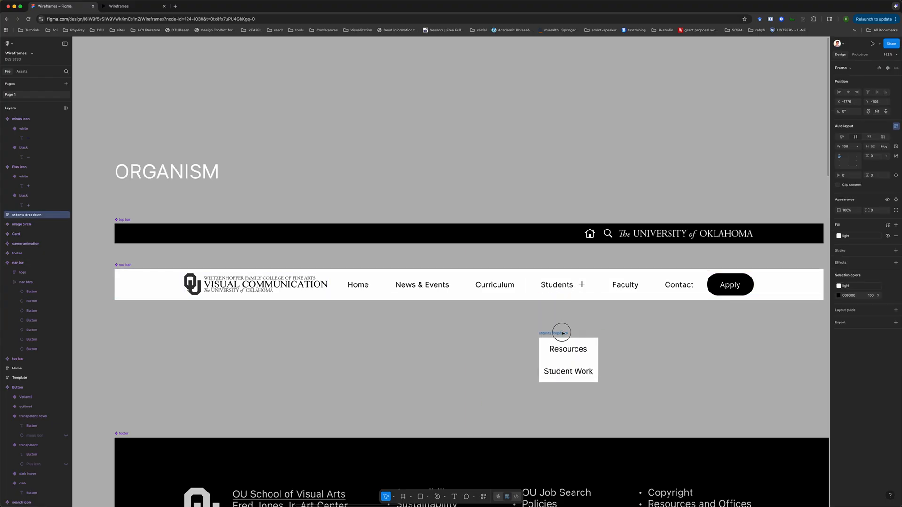
{"action": "left_click", "coordinate": [652, 335]}
{"action": "left_click", "coordinate": [562, 285]}
{"action": "double_click", "coordinate": [561, 285]}
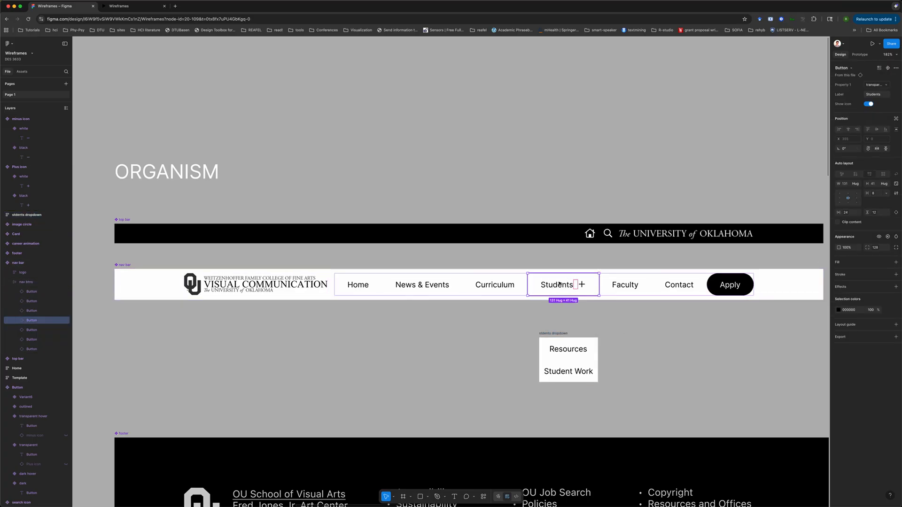
{"action": "left_click", "coordinate": [653, 350]}
Change the Students button's overlay interaction trigger from While hovering to On click
{"action": "scroll", "coordinate": [654, 350], "scroll_direction": "down", "scroll_amount": 2}
{"action": "double_click", "coordinate": [574, 295]}
{"action": "left_click", "coordinate": [859, 55]}
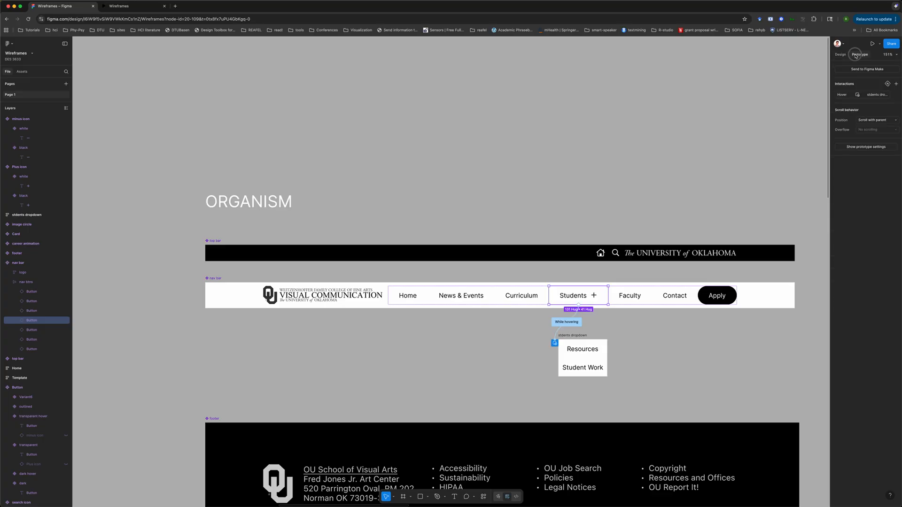
{"action": "scroll", "coordinate": [585, 322], "scroll_direction": "up", "scroll_amount": 5}
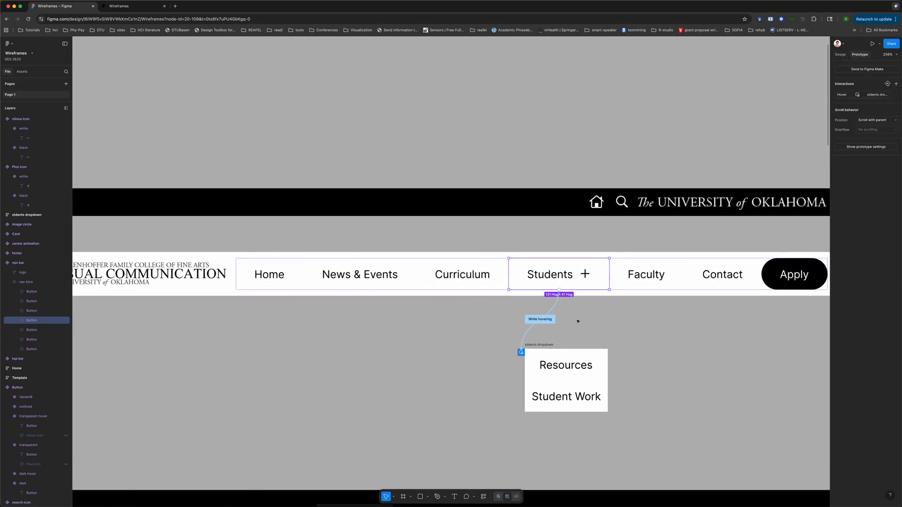
{"action": "left_click", "coordinate": [545, 320]}
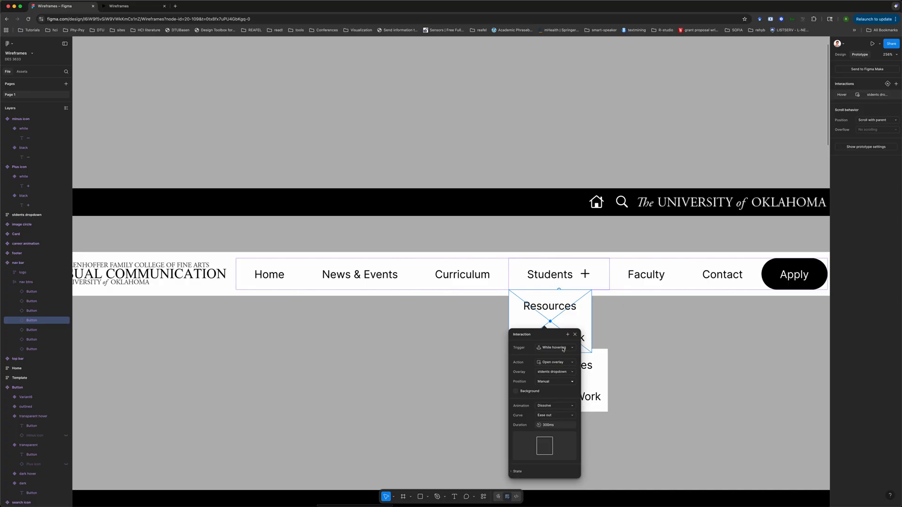
{"action": "left_click", "coordinate": [563, 348]}
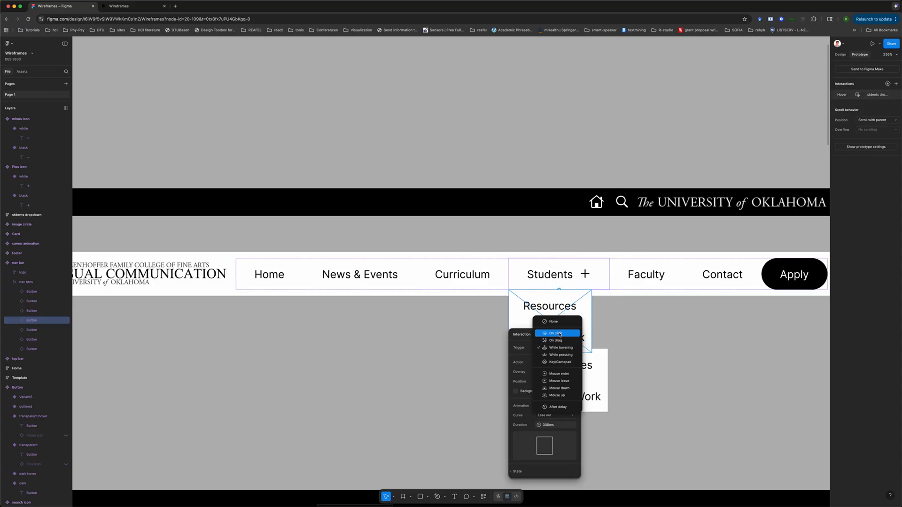
{"action": "left_click", "coordinate": [560, 334]}
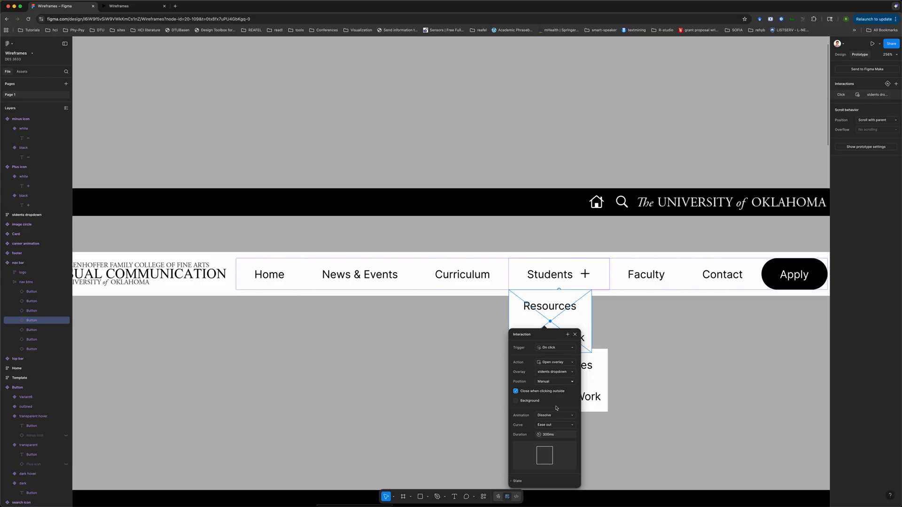
{"action": "left_click", "coordinate": [679, 356]}
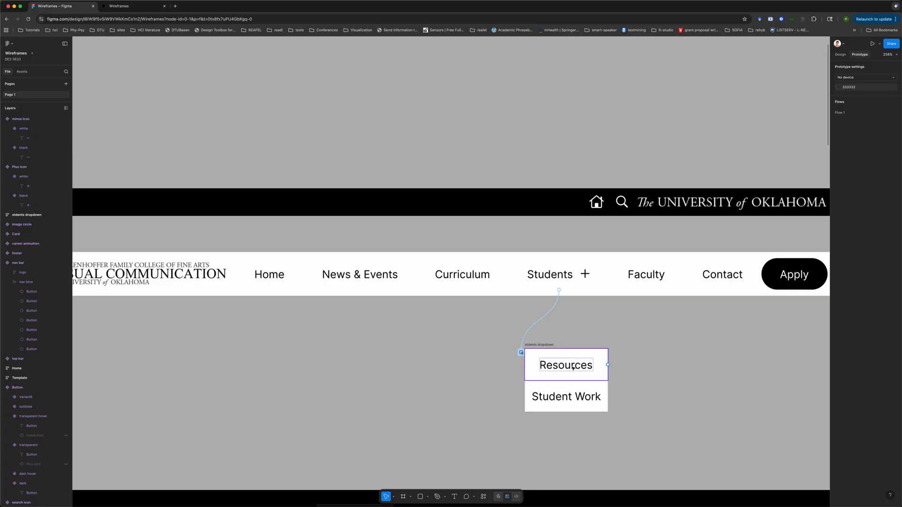
{"action": "left_click", "coordinate": [547, 346]}
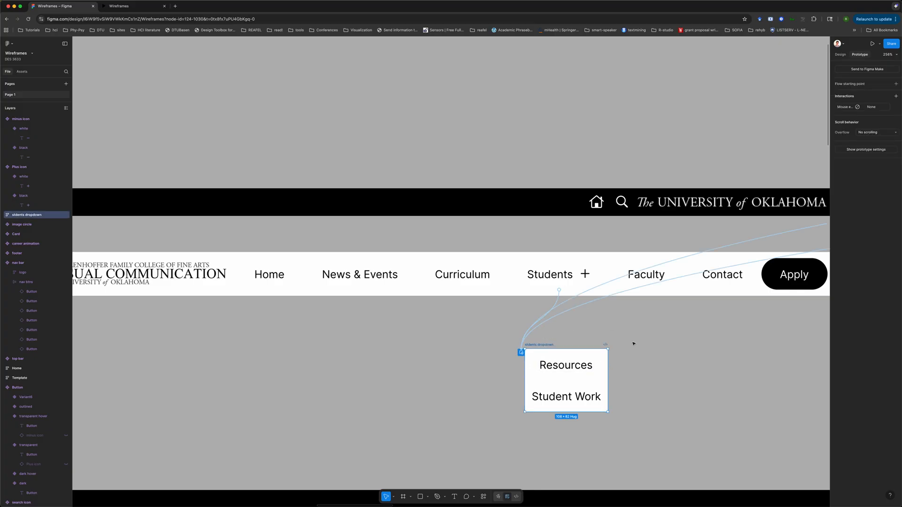
{"action": "scroll", "coordinate": [634, 344], "scroll_direction": "right", "scroll_amount": 2}
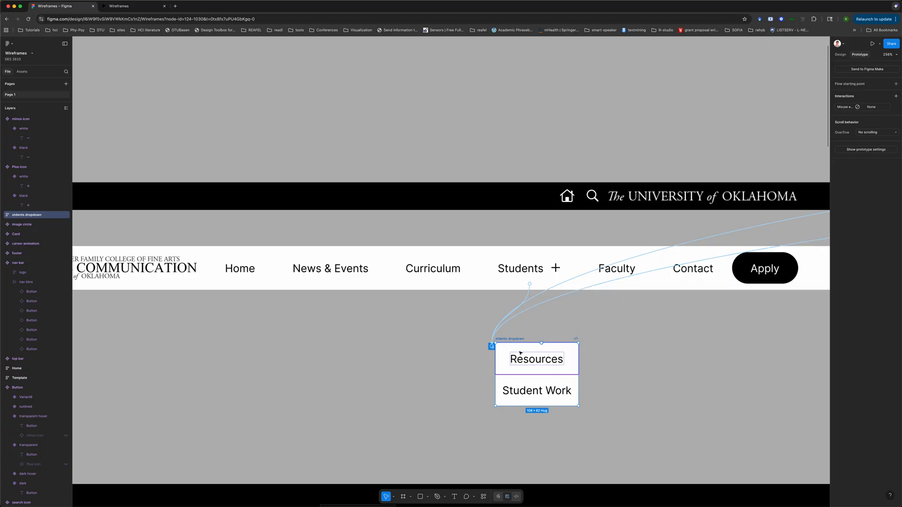
{"action": "scroll", "coordinate": [626, 366], "scroll_direction": "right", "scroll_amount": 3}
{"action": "scroll", "coordinate": [625, 365], "scroll_direction": "down", "scroll_amount": 3}
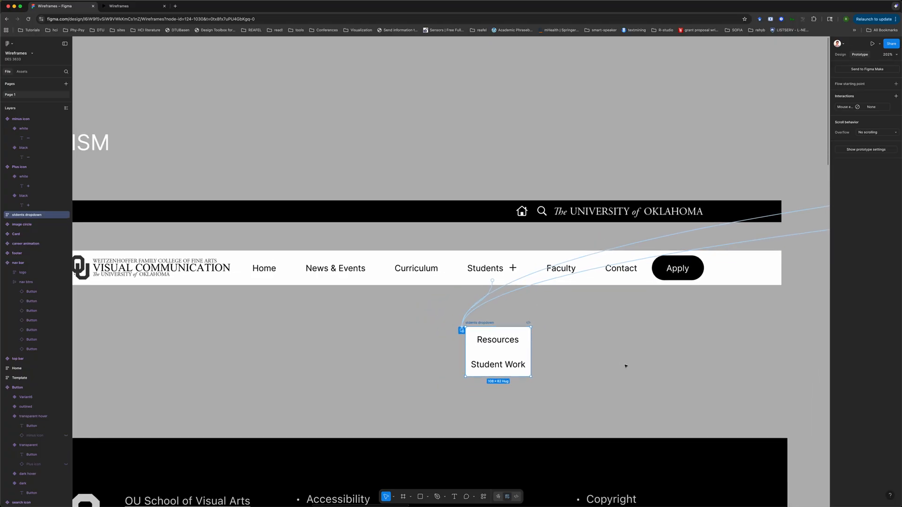
{"action": "left_click", "coordinate": [563, 322]}
Test the Students dropdown in the prototype preview by opening it from the Students button and trying its items
{"action": "left_click", "coordinate": [124, 6]}
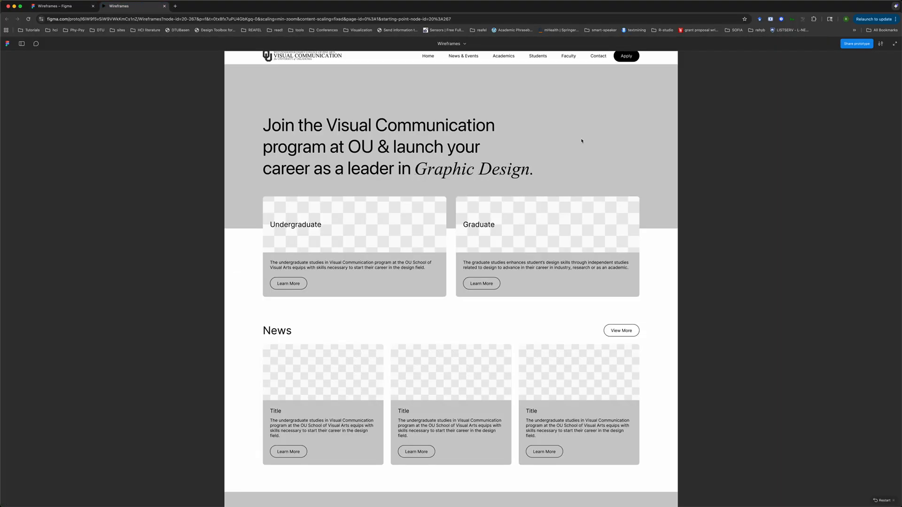
{"action": "left_click", "coordinate": [645, 137]}
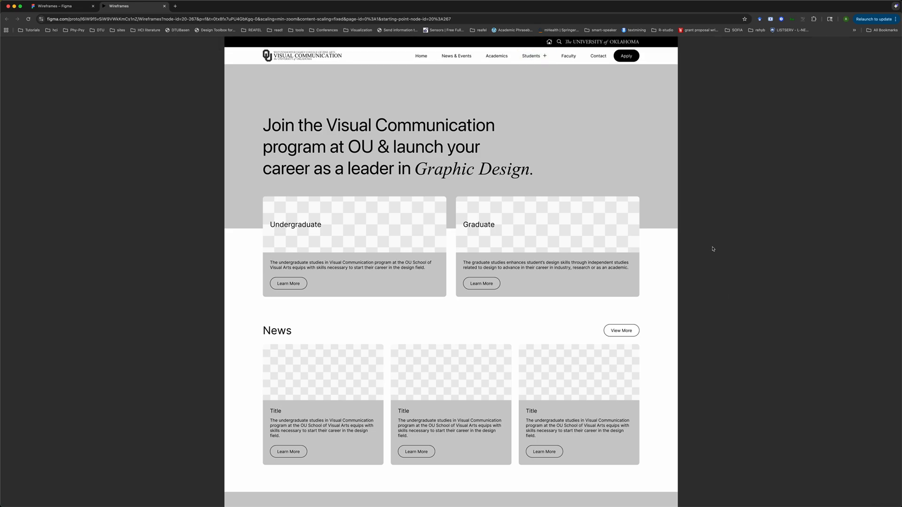
{"action": "left_click", "coordinate": [531, 57]}
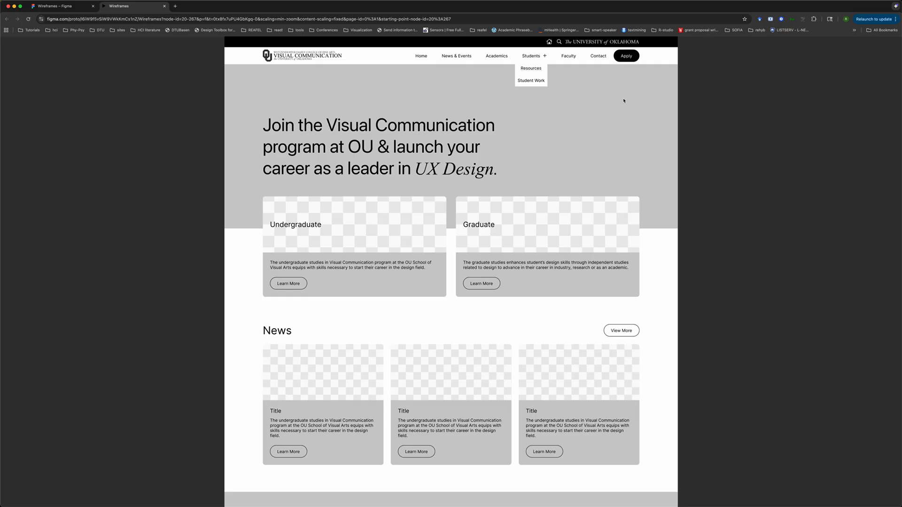
{"action": "left_click", "coordinate": [533, 58]}
{"action": "left_click", "coordinate": [537, 57]}
{"action": "scroll", "coordinate": [553, 125], "scroll_direction": "down", "scroll_amount": 5}
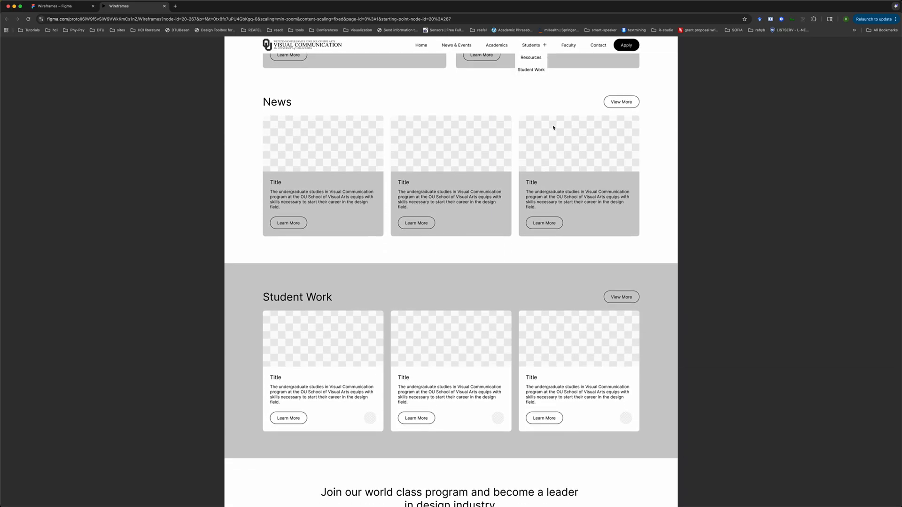
{"action": "scroll", "coordinate": [553, 125], "scroll_direction": "down", "scroll_amount": 2}
{"action": "scroll", "coordinate": [554, 125], "scroll_direction": "up", "scroll_amount": 10}
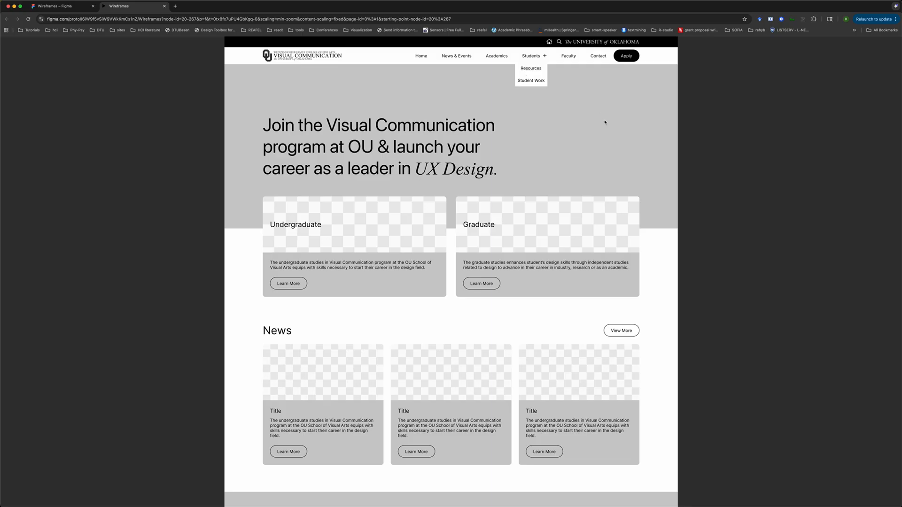
{"action": "left_click", "coordinate": [536, 70]}
{"action": "left_click", "coordinate": [536, 70]}
{"action": "left_click", "coordinate": [205, 110]}
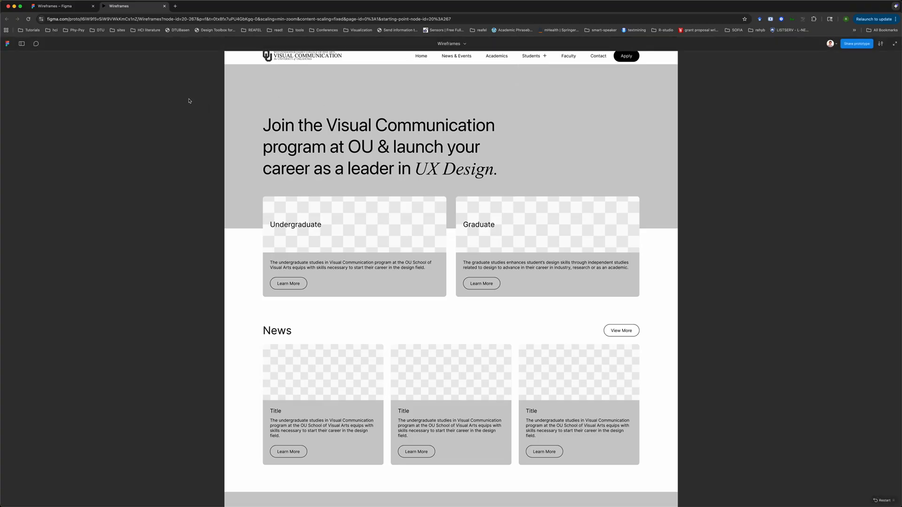
{"action": "left_click", "coordinate": [540, 61]}
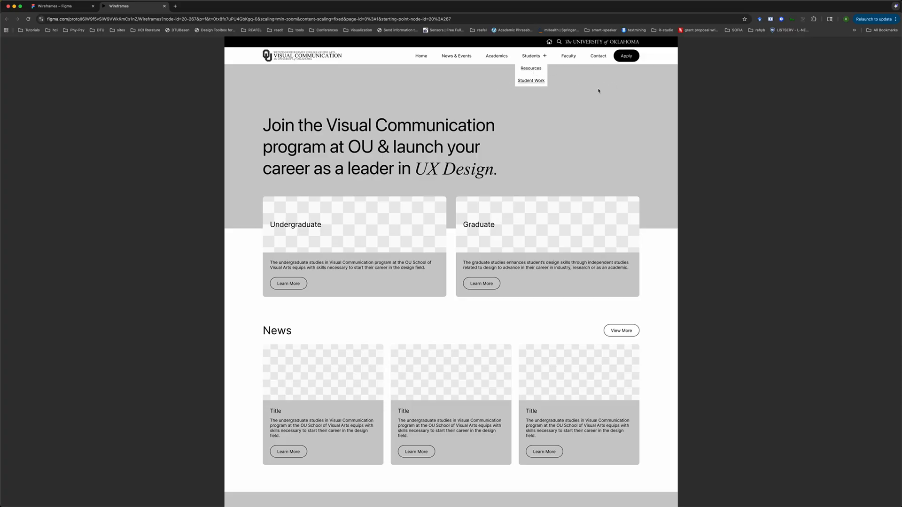
{"action": "left_click", "coordinate": [541, 56]}
{"action": "left_click", "coordinate": [541, 56]}
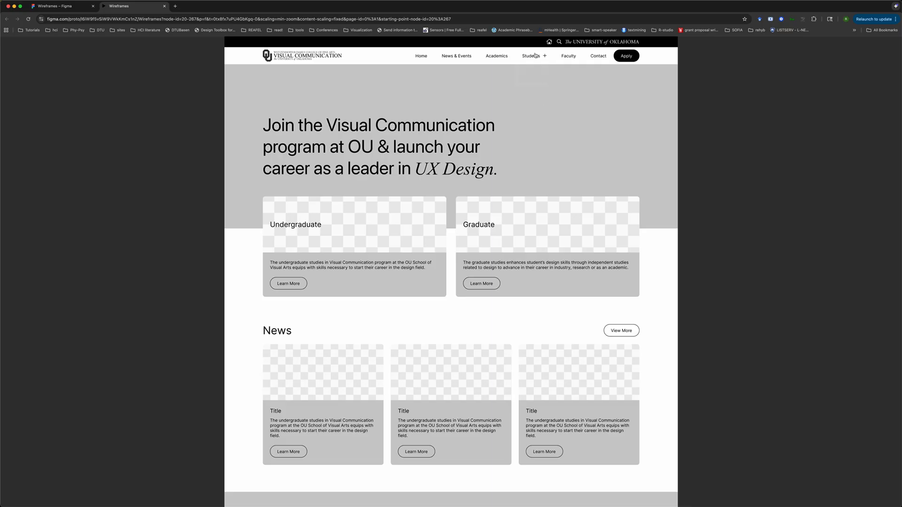
{"action": "mouse_move", "coordinate": [539, 56]}
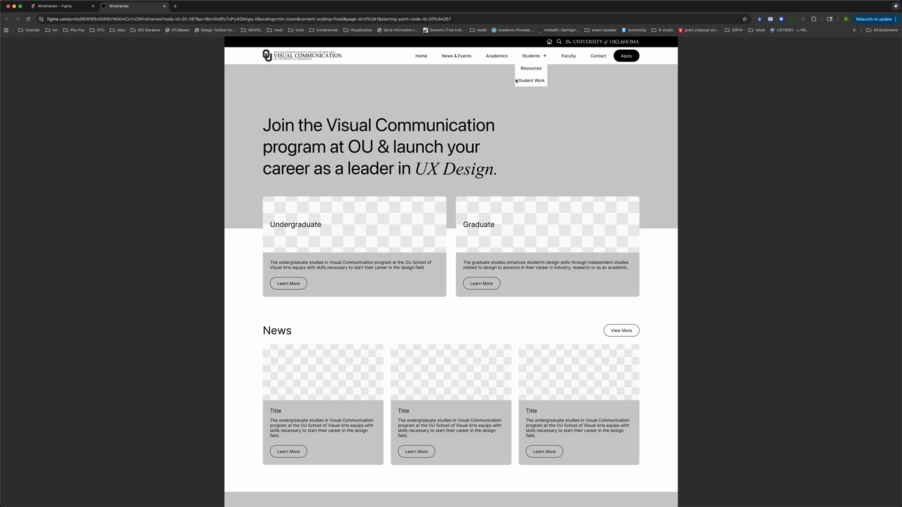
Replace the students dropdown's interaction with a Mouse leave trigger that performs Close overlay
{"action": "left_click", "coordinate": [59, 6]}
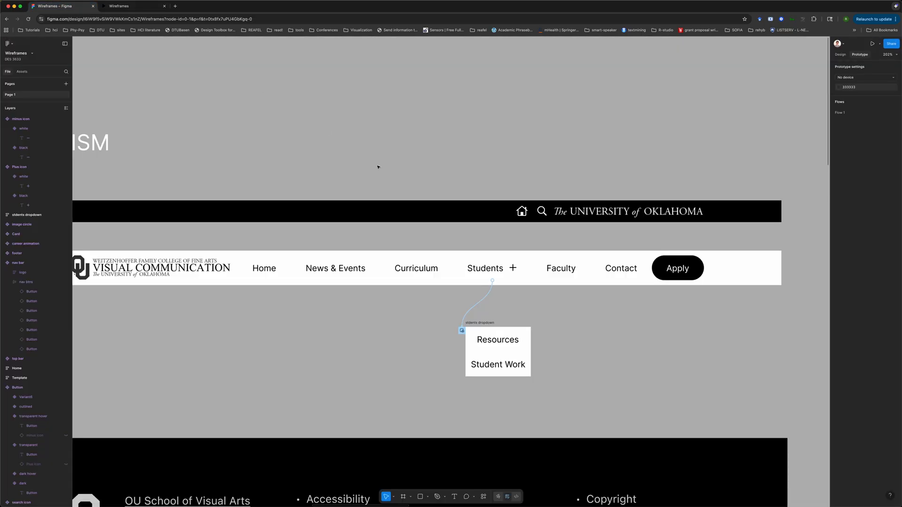
{"action": "left_click", "coordinate": [484, 323]}
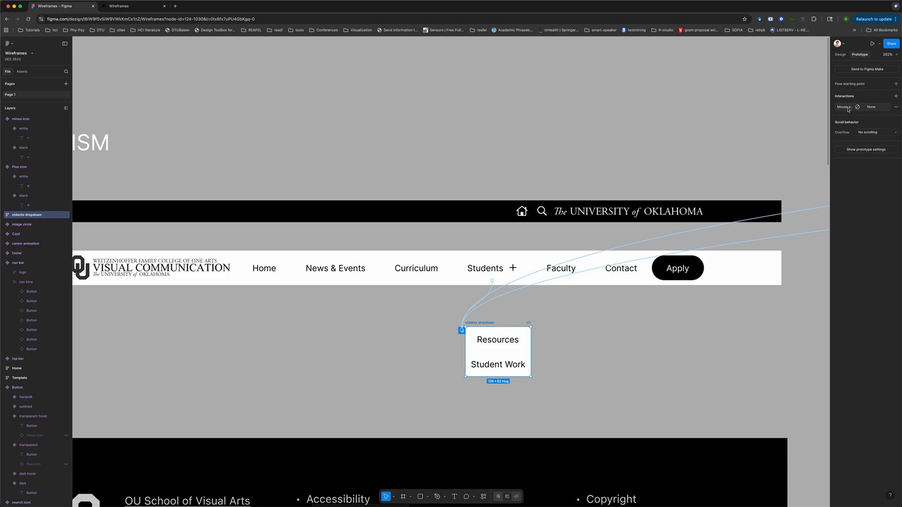
{"action": "left_click", "coordinate": [896, 107]}
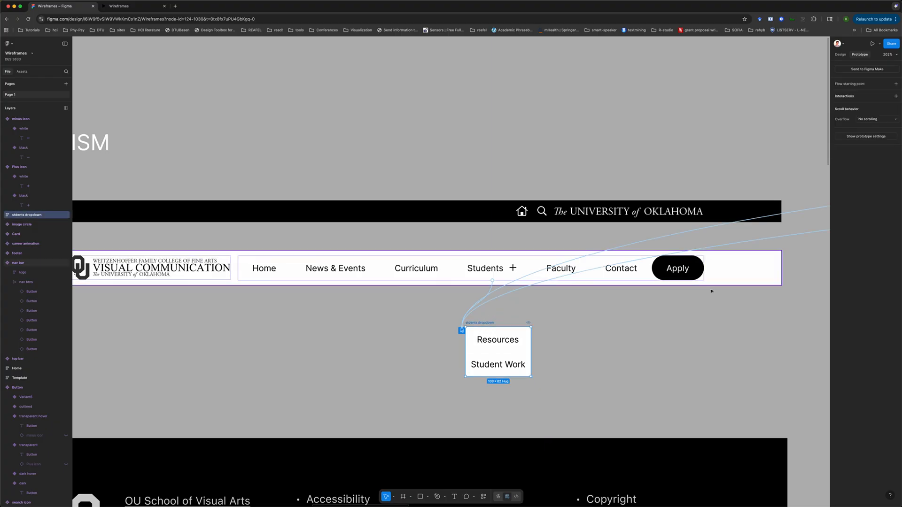
{"action": "left_click", "coordinate": [896, 96]}
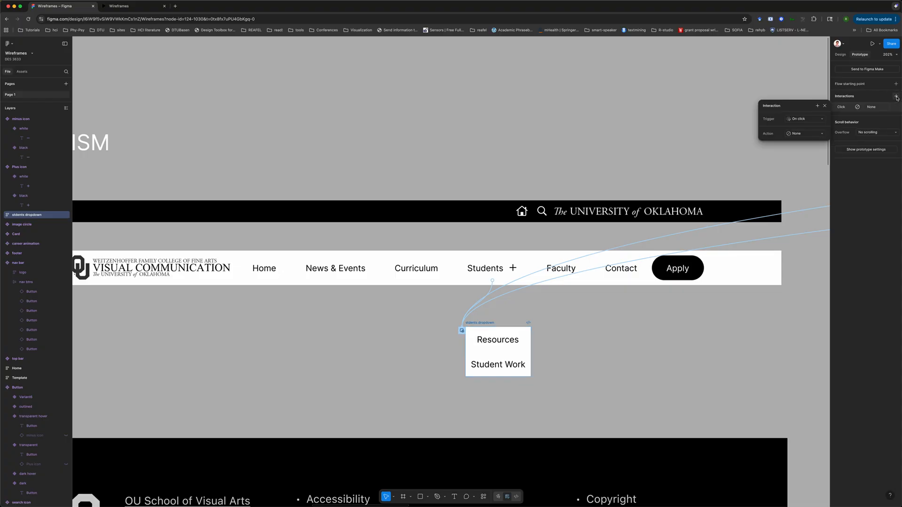
{"action": "left_click", "coordinate": [805, 119]}
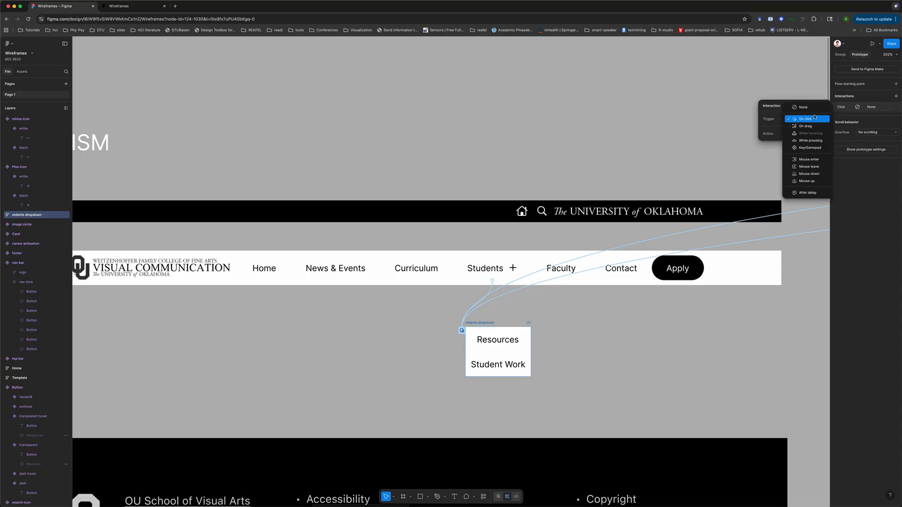
{"action": "left_click", "coordinate": [814, 167]}
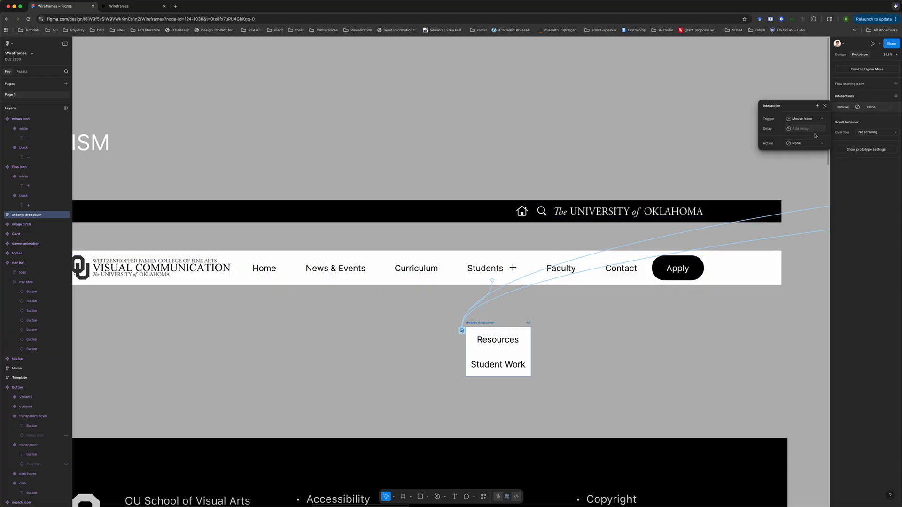
{"action": "left_click", "coordinate": [804, 143]}
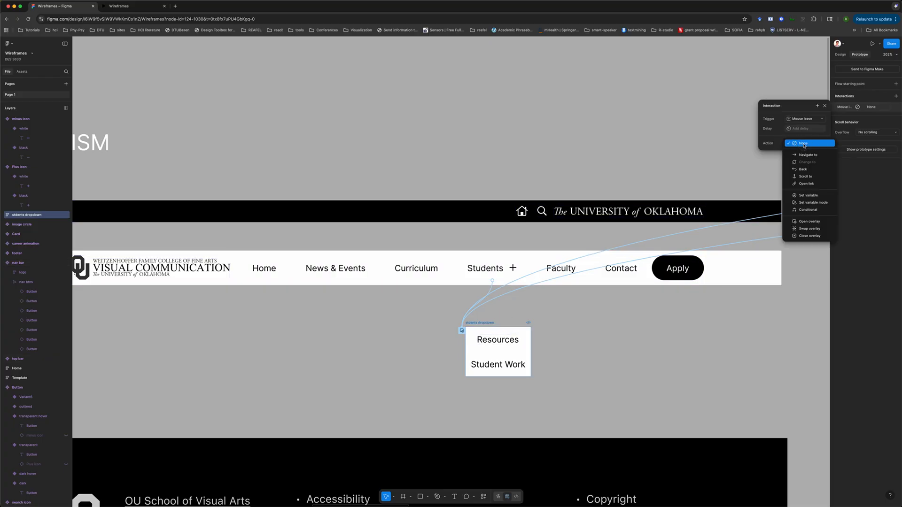
{"action": "left_click", "coordinate": [810, 235]}
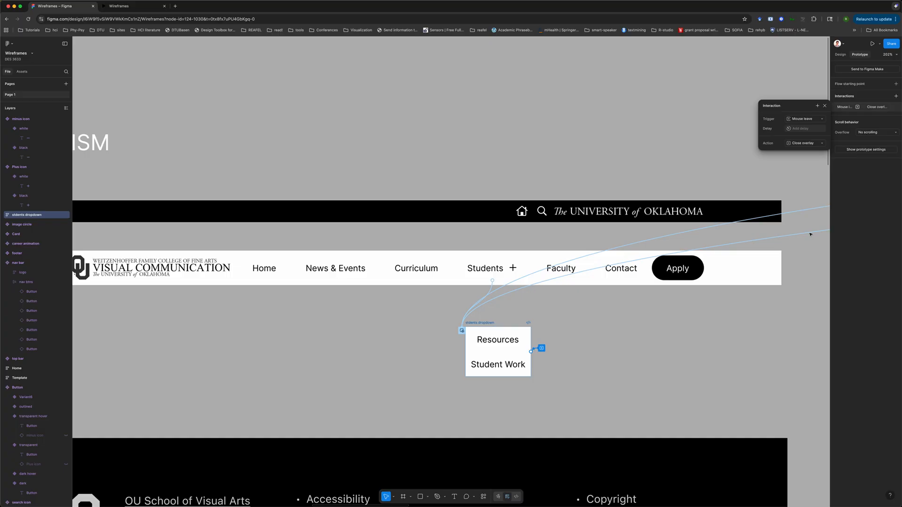
{"action": "left_click", "coordinate": [667, 361]}
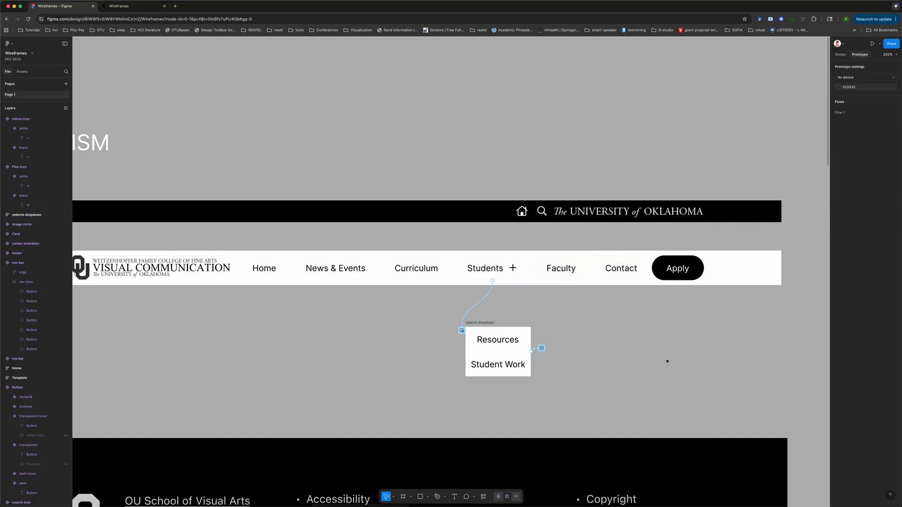
Test the Students dropdown again in the prototype preview, opening it and leaving it
{"action": "left_click", "coordinate": [124, 6]}
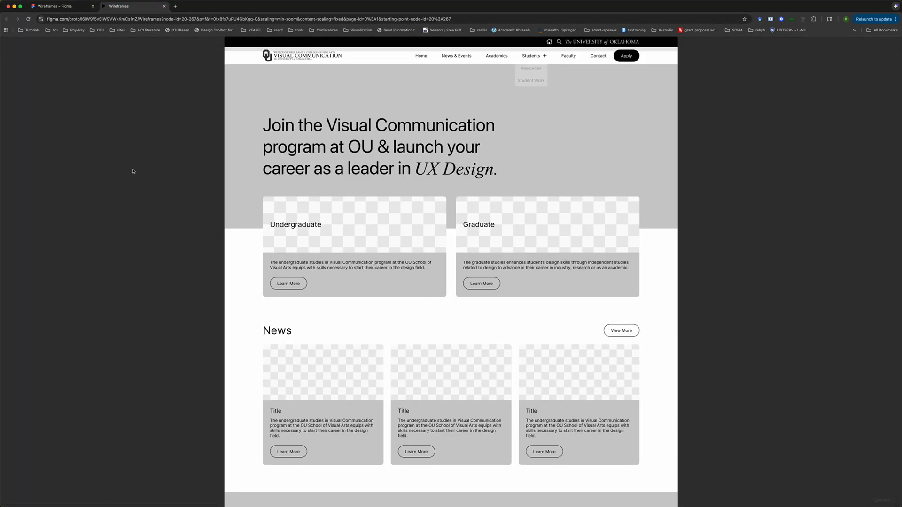
{"action": "left_click", "coordinate": [534, 60]}
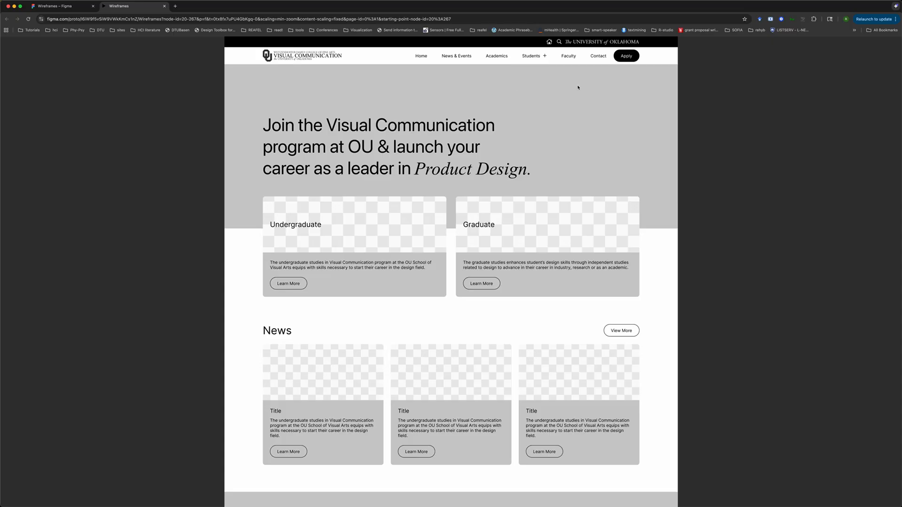
{"action": "mouse_move", "coordinate": [538, 56]}
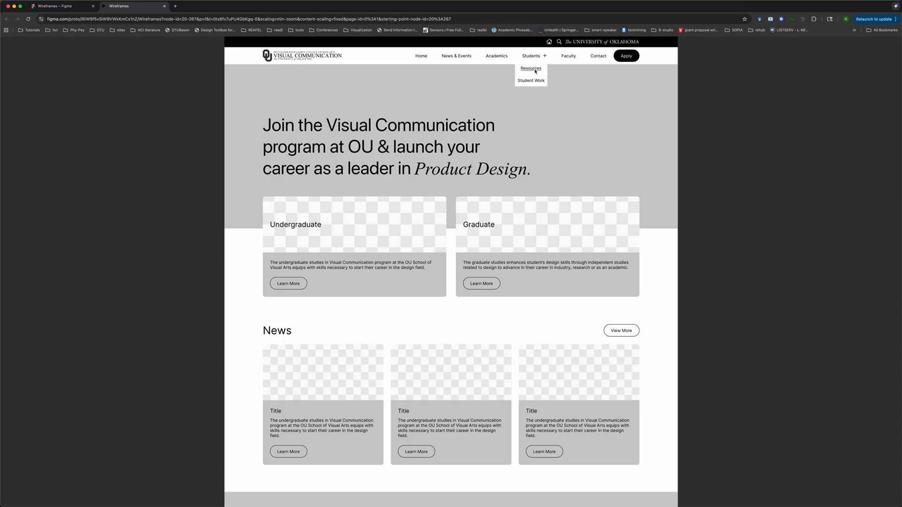
{"action": "left_click", "coordinate": [535, 71]}
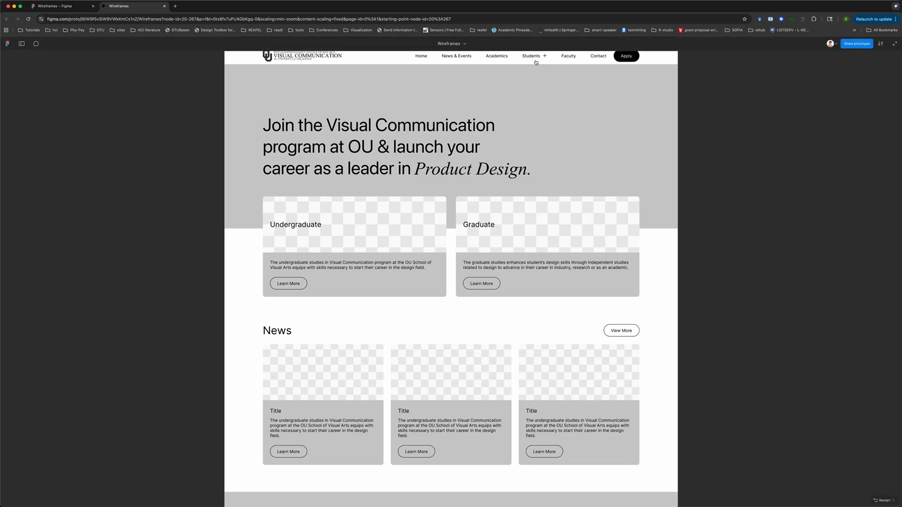
Duplicate the Template frame and place the copy on the canvas beside the Home frame
{"action": "left_click", "coordinate": [67, 9]}
{"action": "scroll", "coordinate": [374, 178], "scroll_direction": "down", "scroll_amount": 5}
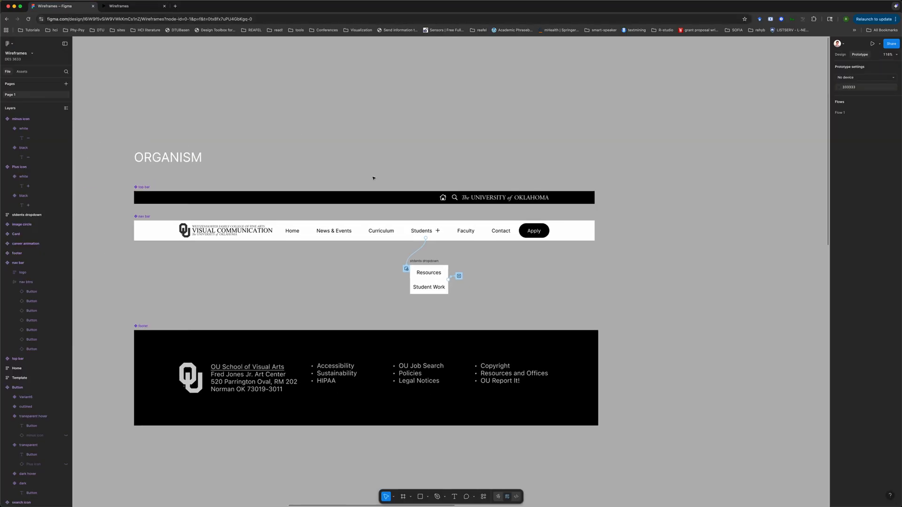
{"action": "scroll", "coordinate": [373, 179], "scroll_direction": "right", "scroll_amount": 15}
{"action": "scroll", "coordinate": [373, 179], "scroll_direction": "left", "scroll_amount": 3}
{"action": "scroll", "coordinate": [374, 178], "scroll_direction": "left", "scroll_amount": 10}
{"action": "scroll", "coordinate": [374, 178], "scroll_direction": "down", "scroll_amount": 3}
{"action": "scroll", "coordinate": [373, 178], "scroll_direction": "left", "scroll_amount": 5}
{"action": "scroll", "coordinate": [373, 179], "scroll_direction": "right", "scroll_amount": 20}
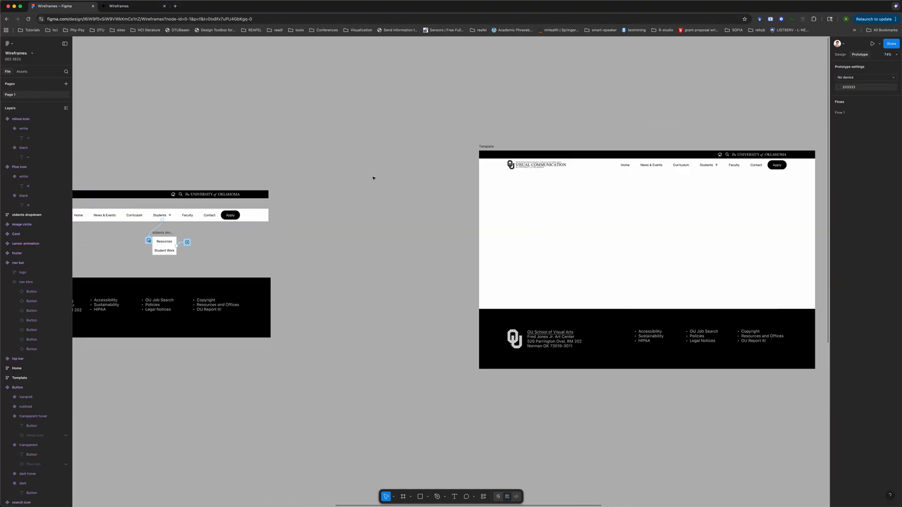
{"action": "left_click", "coordinate": [494, 135]}
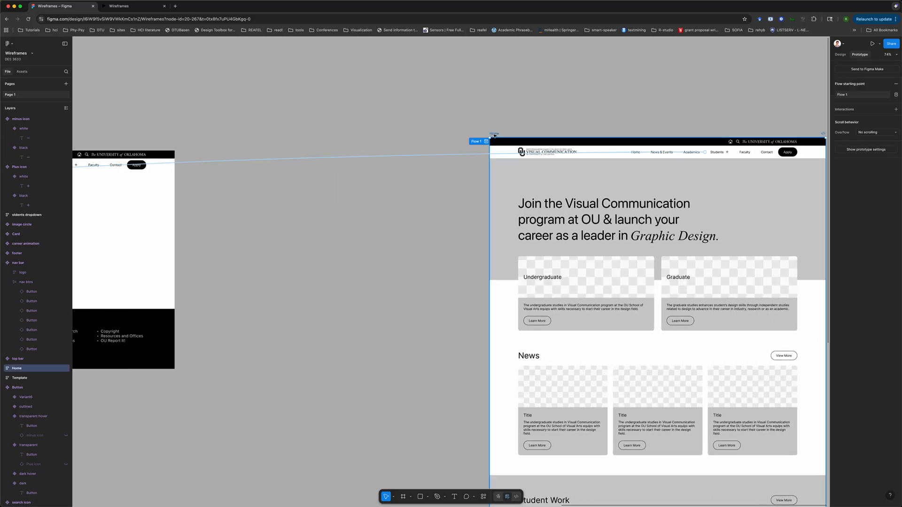
{"action": "scroll", "coordinate": [495, 136], "scroll_direction": "right", "scroll_amount": 10}
{"action": "scroll", "coordinate": [494, 135], "scroll_direction": "left", "scroll_amount": 10}
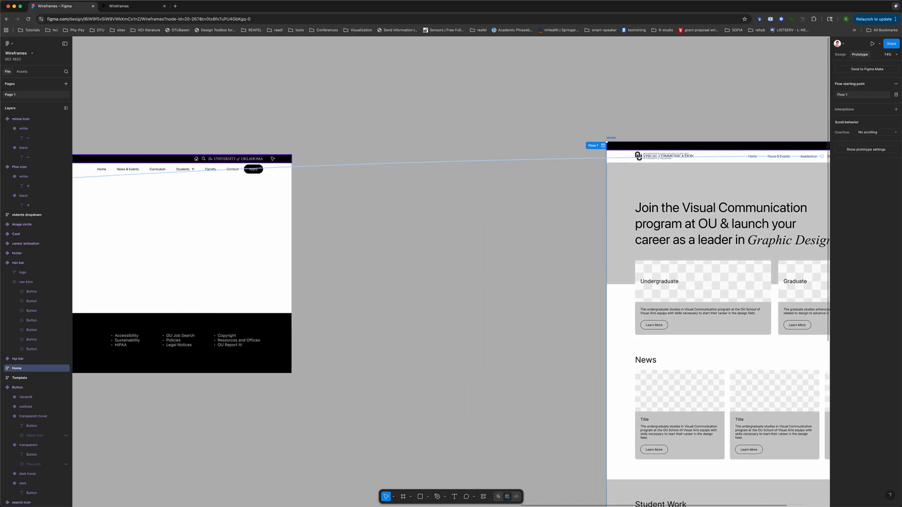
{"action": "left_click", "coordinate": [166, 154]}
{"action": "key", "text": "ctrl+c"}
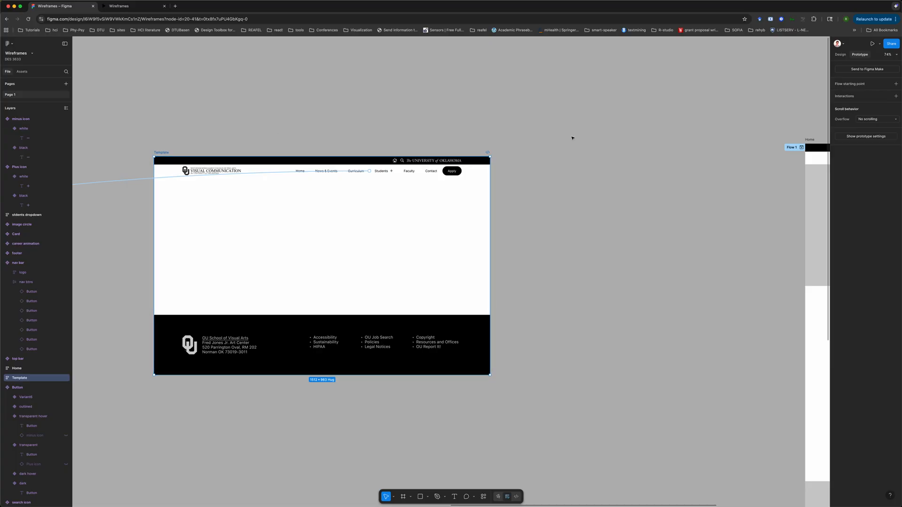
{"action": "scroll", "coordinate": [572, 137], "scroll_direction": "right", "scroll_amount": 20}
{"action": "key", "text": "ctrl+v"}
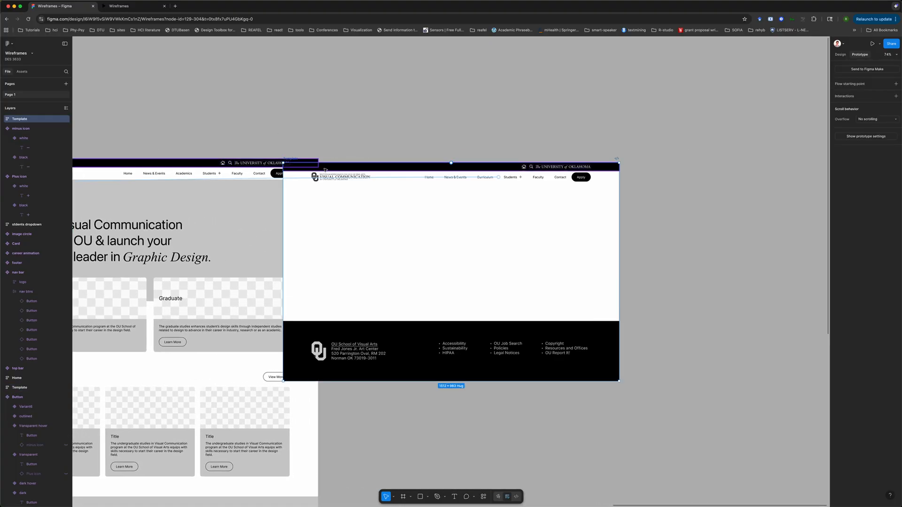
{"action": "left_click_drag", "start_coordinate": [404, 167], "coordinate": [465, 164]}
Rename the duplicated frame as Student Work
{"action": "double_click", "coordinate": [346, 155]}
{"action": "type", "text": "Student Wo"}
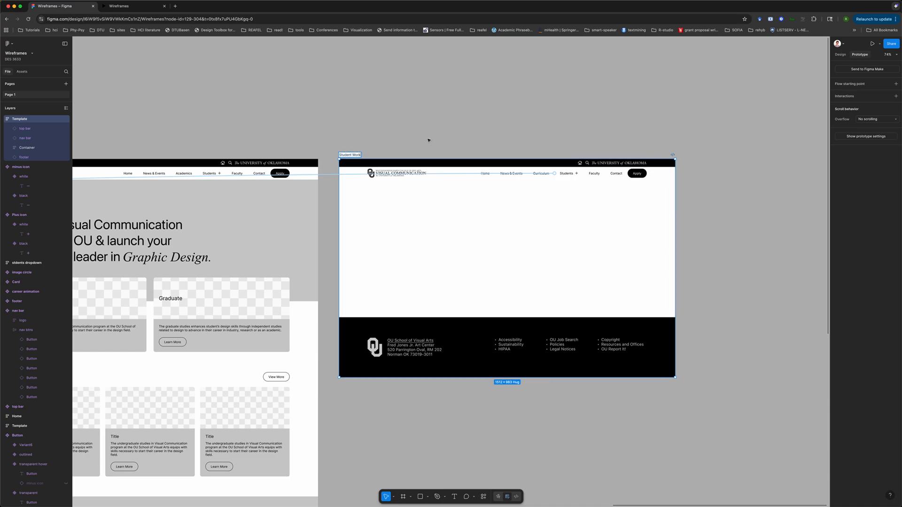
{"action": "type", "text": "rk"}
{"action": "left_click", "coordinate": [402, 141]}
Add a text box reading STUDENT WORK inside the Student Work frame's content container
{"action": "scroll", "coordinate": [418, 139], "scroll_direction": "left", "scroll_amount": 5}
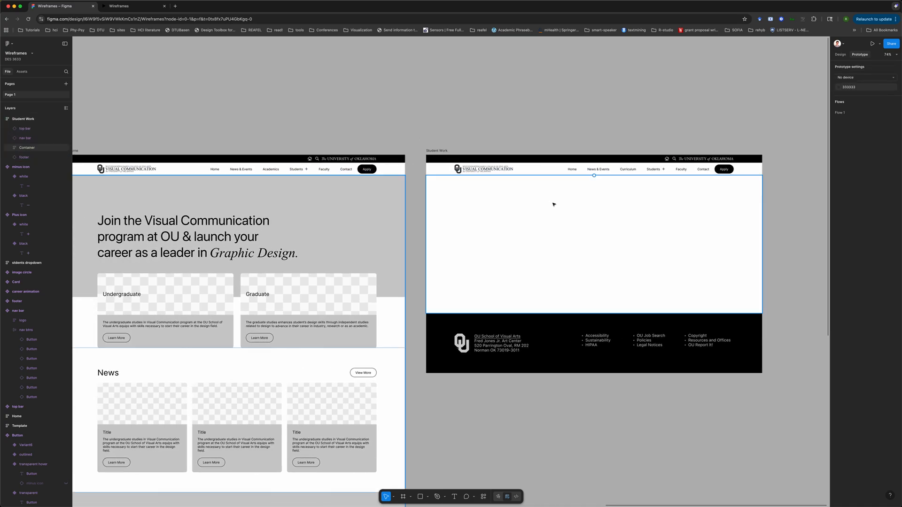
{"action": "left_click", "coordinate": [568, 202]}
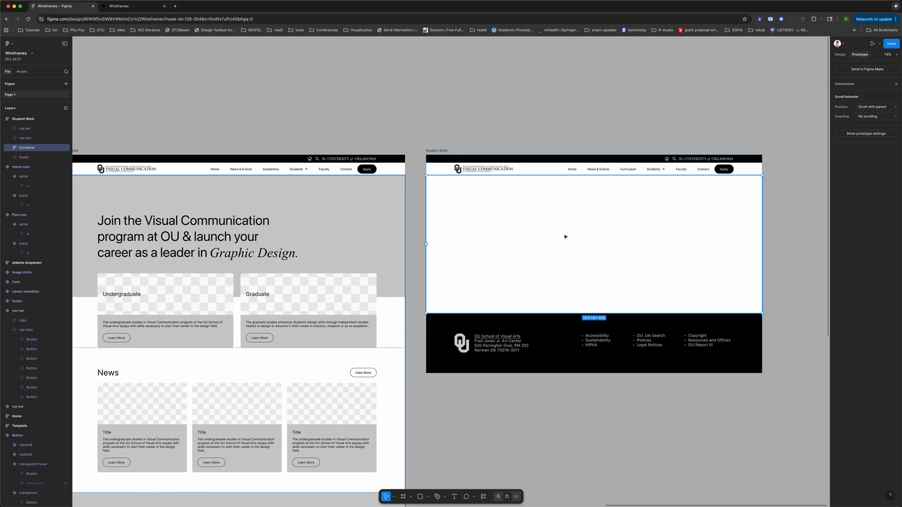
{"action": "left_click", "coordinate": [840, 55]}
{"action": "left_click", "coordinate": [642, 92]}
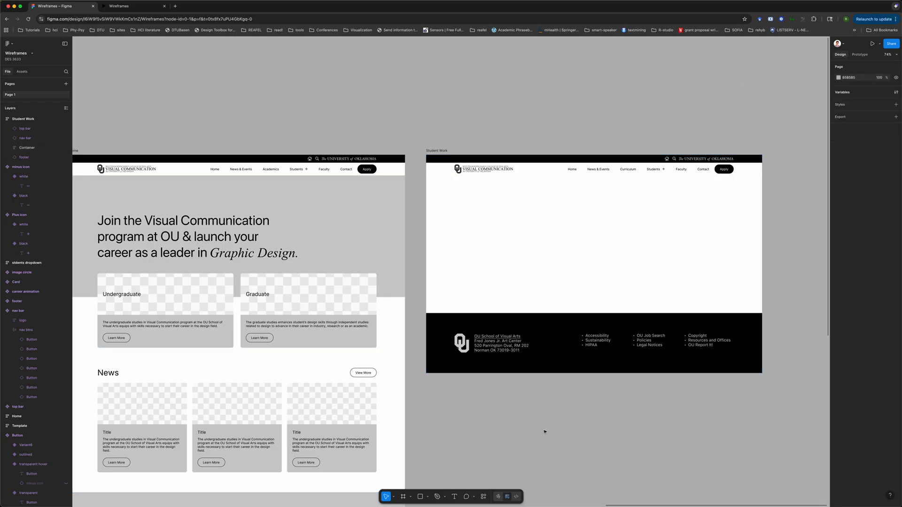
{"action": "left_click", "coordinate": [454, 497]}
{"action": "left_click_drag", "start_coordinate": [469, 217], "coordinate": [670, 285]}
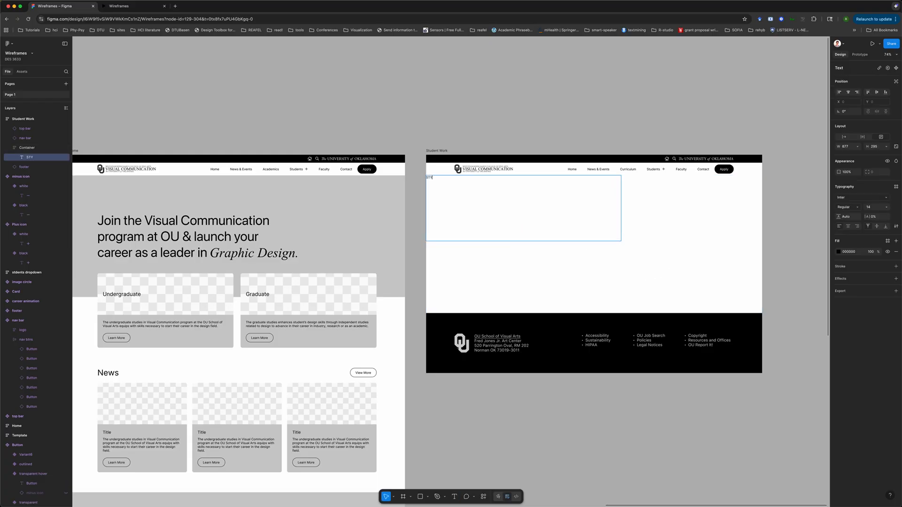
{"action": "type", "text": "STUDENT WORK"}
{"action": "key", "text": "Escape"}
{"action": "key", "text": "Escape"}
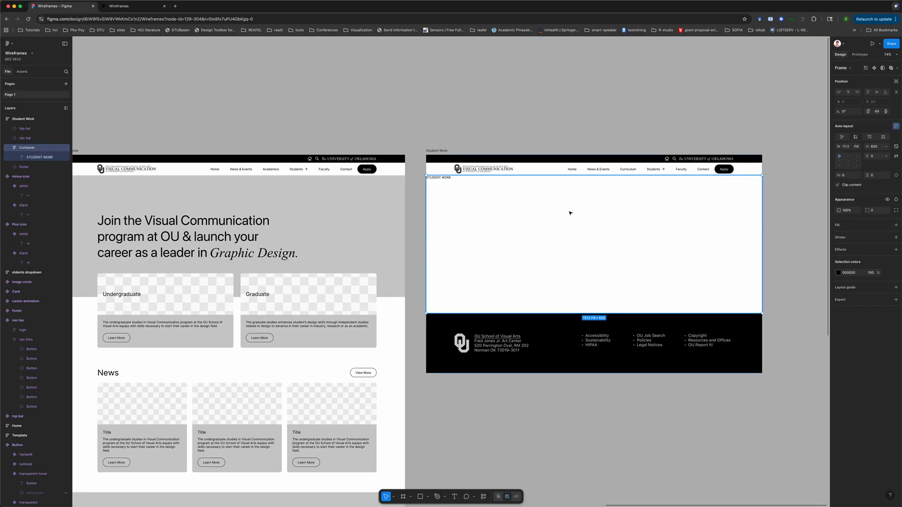
Set the STUDENT WORK text to size 60, make it fill the container width, and center it both ways
{"action": "left_click", "coordinate": [439, 179]}
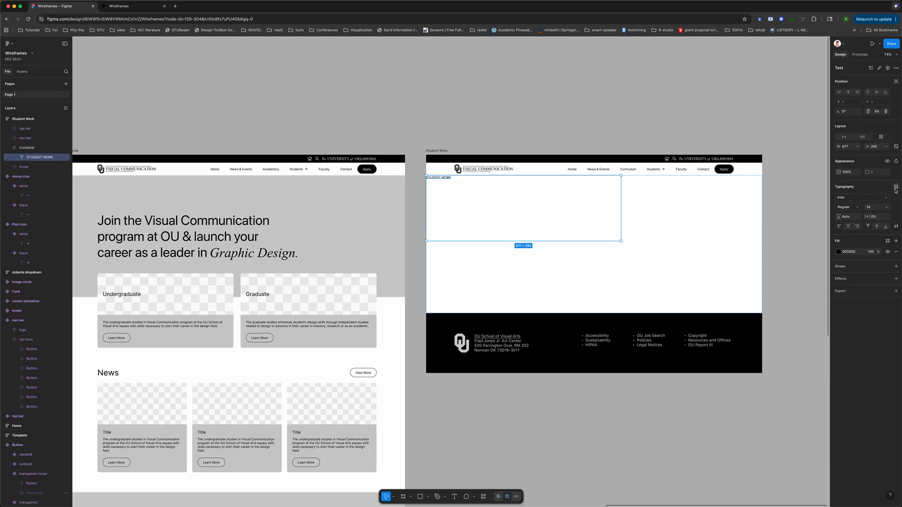
{"action": "left_click", "coordinate": [882, 210]}
{"action": "left_click", "coordinate": [882, 301]}
{"action": "scroll", "coordinate": [869, 311], "scroll_direction": "down", "scroll_amount": 2}
{"action": "left_click", "coordinate": [855, 253]}
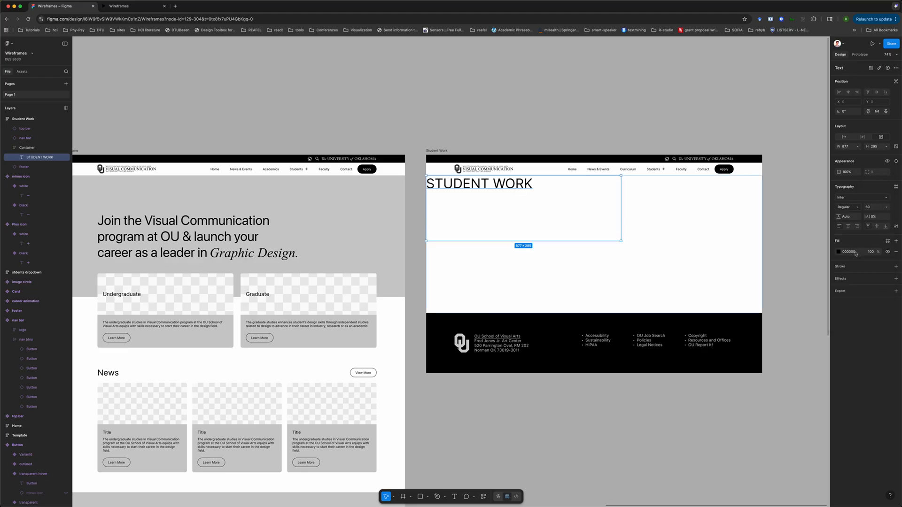
{"action": "left_click", "coordinate": [858, 147]}
{"action": "left_click", "coordinate": [851, 161]}
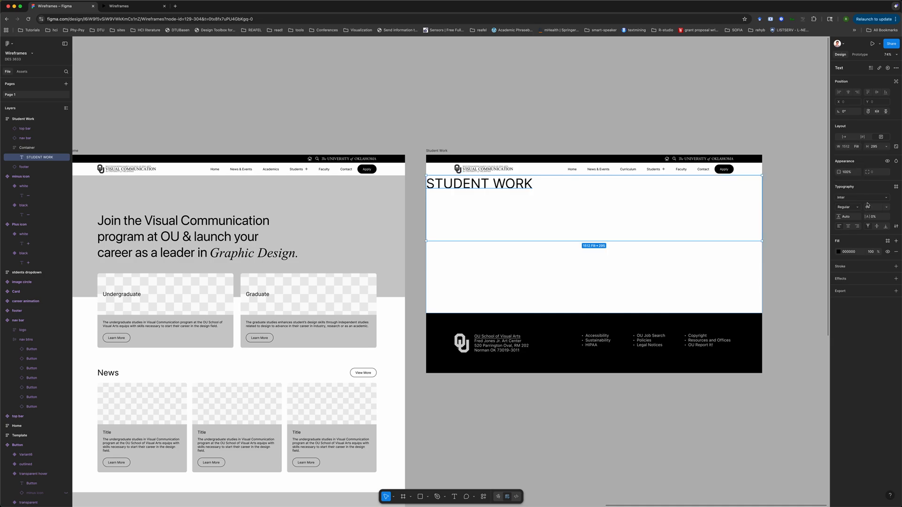
{"action": "left_click", "coordinate": [879, 226]}
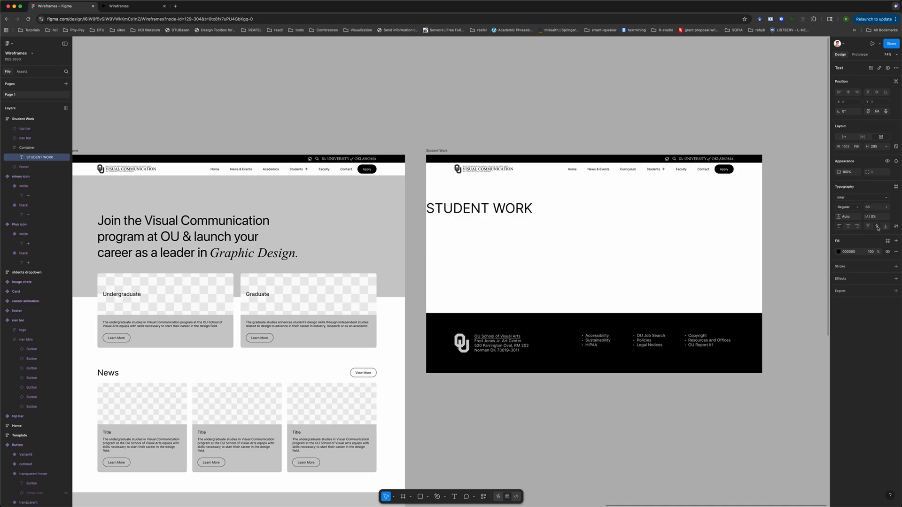
{"action": "left_click", "coordinate": [848, 227]}
Give the dropdown's Student Work button an On click interaction that navigates to the Student Work frame
{"action": "left_click", "coordinate": [595, 119]}
{"action": "scroll", "coordinate": [596, 119], "scroll_direction": "left", "scroll_amount": 10}
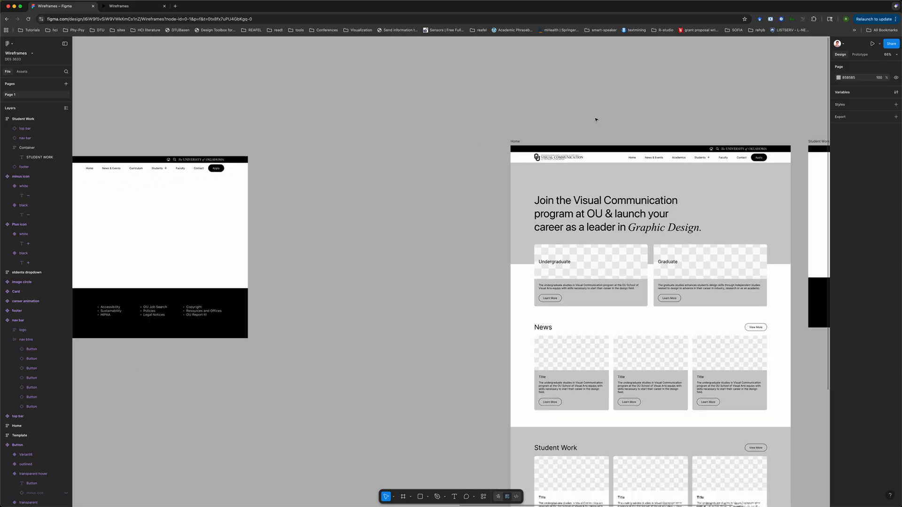
{"action": "scroll", "coordinate": [381, 166], "scroll_direction": "left", "scroll_amount": 10}
{"action": "scroll", "coordinate": [381, 166], "scroll_direction": "down", "scroll_amount": 2}
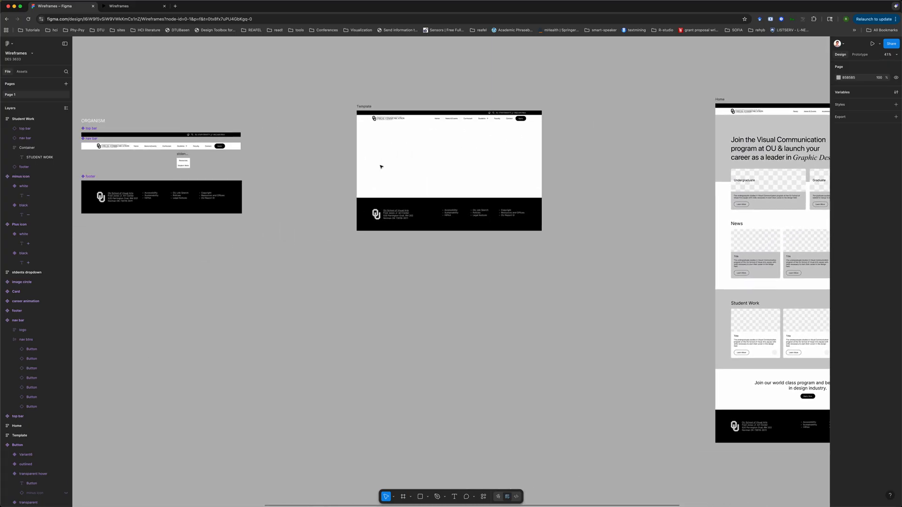
{"action": "scroll", "coordinate": [381, 166], "scroll_direction": "down", "scroll_amount": 2}
{"action": "scroll", "coordinate": [381, 167], "scroll_direction": "right", "scroll_amount": 10}
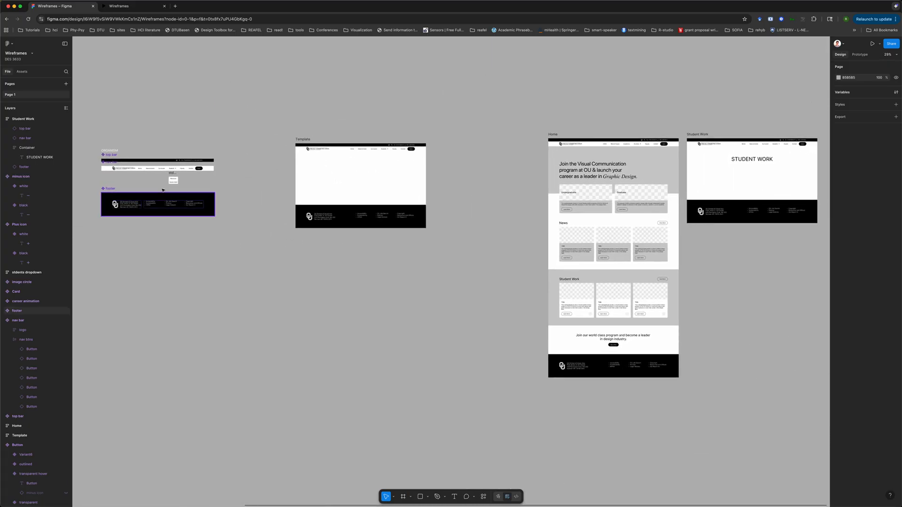
{"action": "scroll", "coordinate": [176, 191], "scroll_direction": "up", "scroll_amount": 5}
{"action": "scroll", "coordinate": [176, 192], "scroll_direction": "up", "scroll_amount": 3}
{"action": "left_click", "coordinate": [172, 152]}
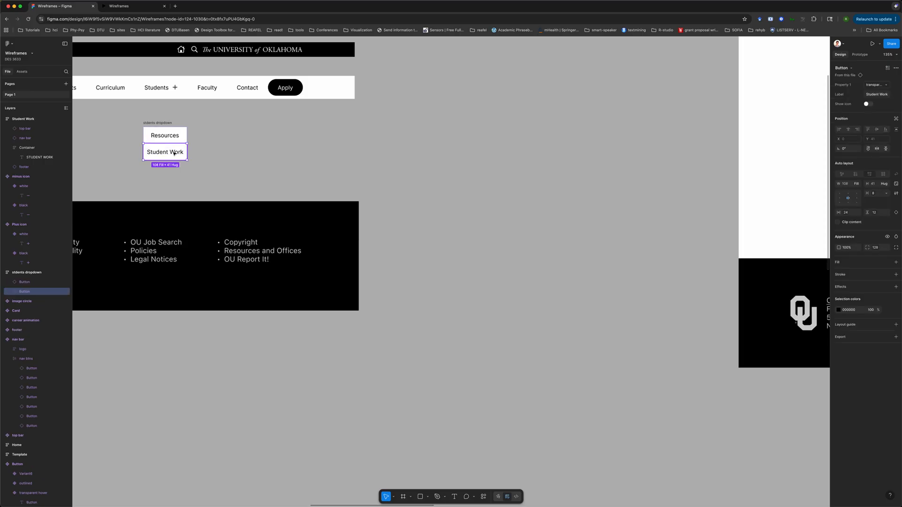
{"action": "left_click", "coordinate": [859, 55]}
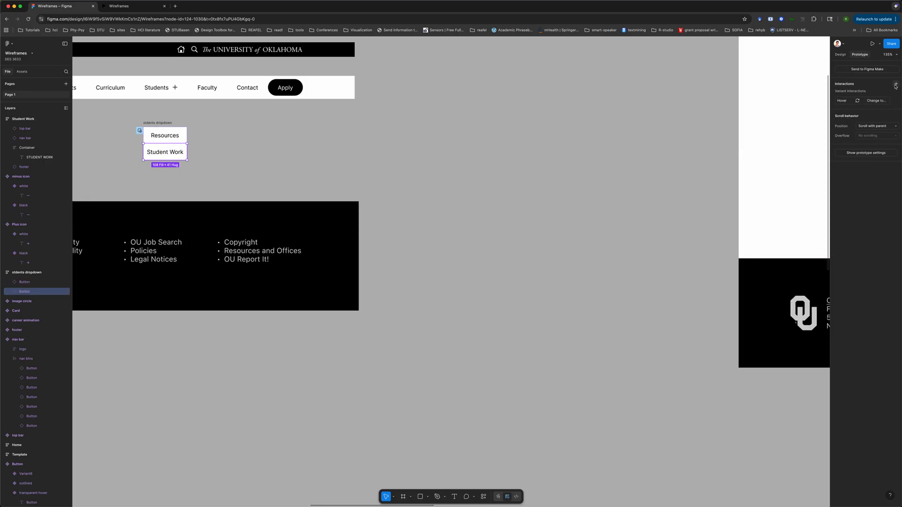
{"action": "left_click", "coordinate": [895, 84]}
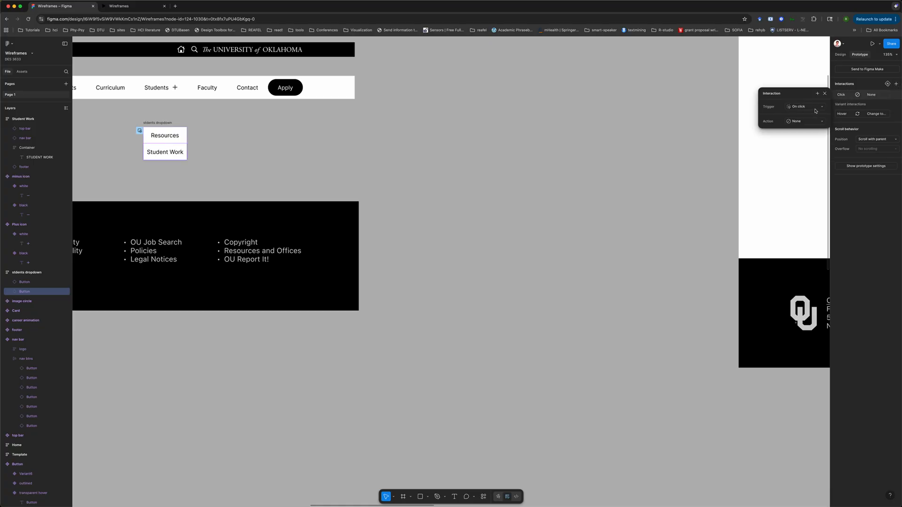
{"action": "left_click", "coordinate": [815, 123]}
{"action": "left_click", "coordinate": [804, 135]}
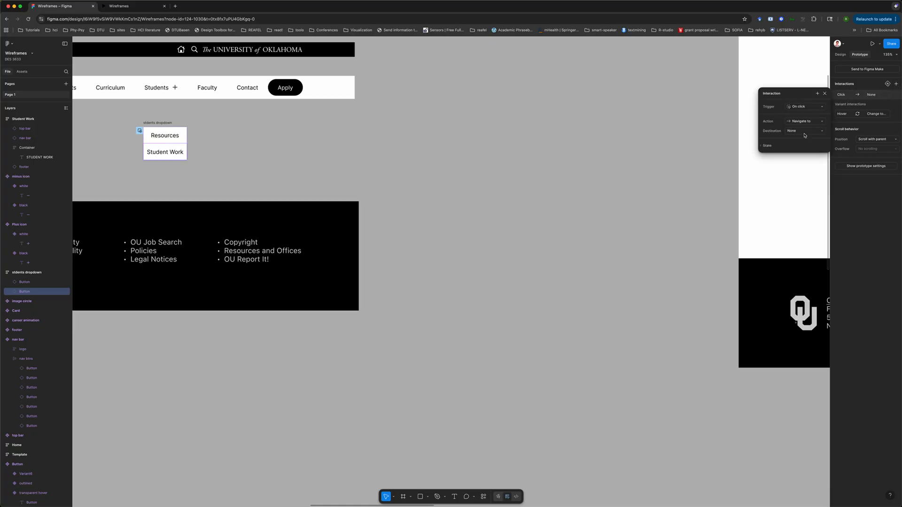
{"action": "left_click", "coordinate": [801, 133]}
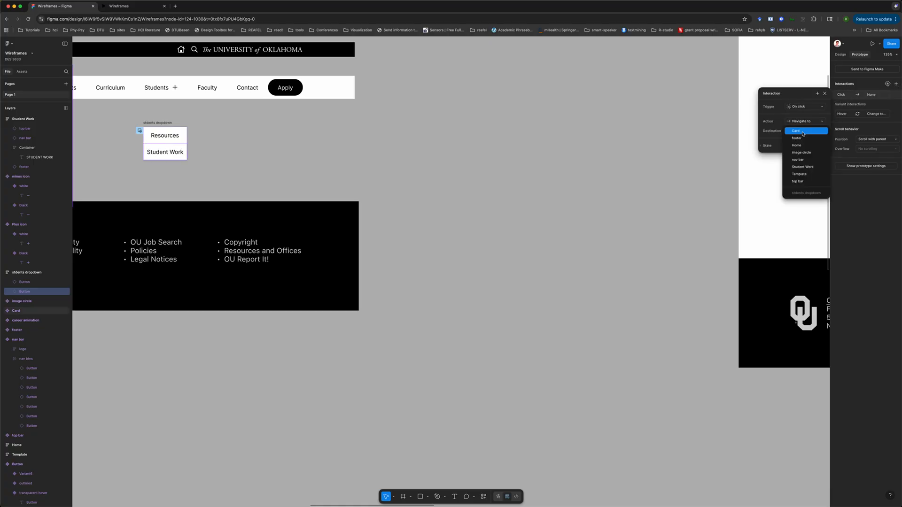
{"action": "left_click", "coordinate": [806, 168]}
{"action": "left_click", "coordinate": [574, 255]}
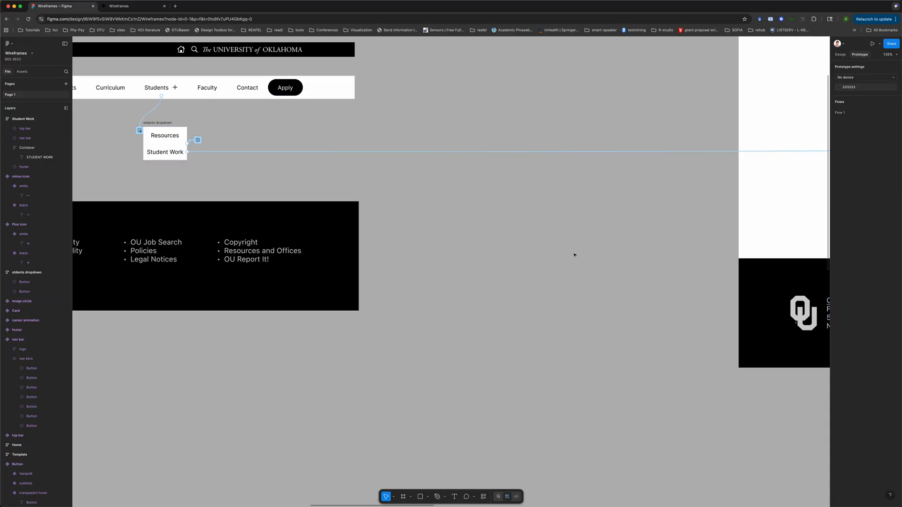
Test the Student Work link in the prototype preview by opening the Students dropdown and choosing its items
{"action": "scroll", "coordinate": [574, 255], "scroll_direction": "down", "scroll_amount": 5}
{"action": "scroll", "coordinate": [574, 255], "scroll_direction": "right", "scroll_amount": 15}
{"action": "scroll", "coordinate": [575, 255], "scroll_direction": "right", "scroll_amount": 5}
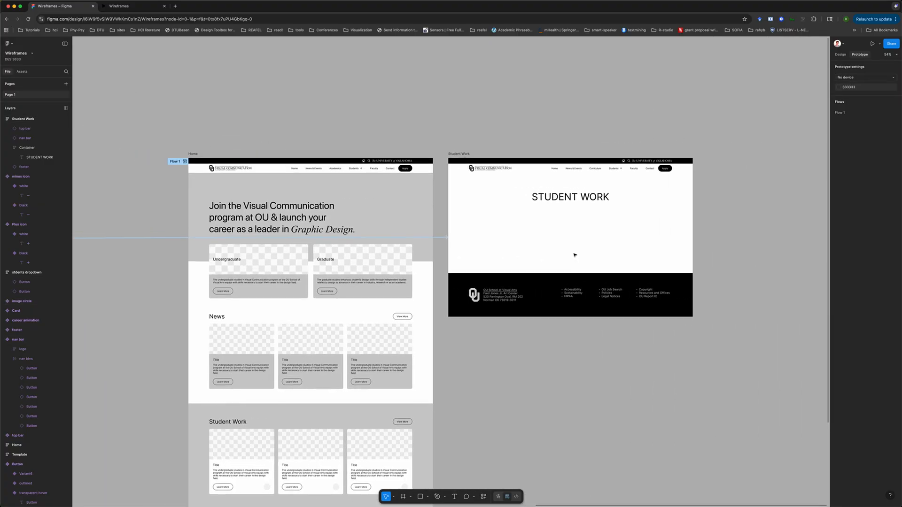
{"action": "scroll", "coordinate": [329, 164], "scroll_direction": "left", "scroll_amount": 8}
{"action": "left_click", "coordinate": [122, 6]}
{"action": "left_click", "coordinate": [155, 213]}
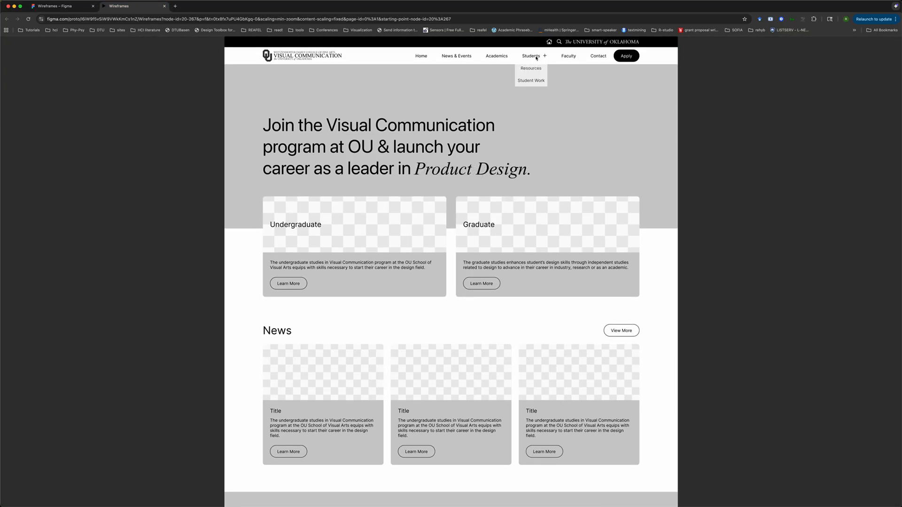
{"action": "mouse_move", "coordinate": [539, 58]}
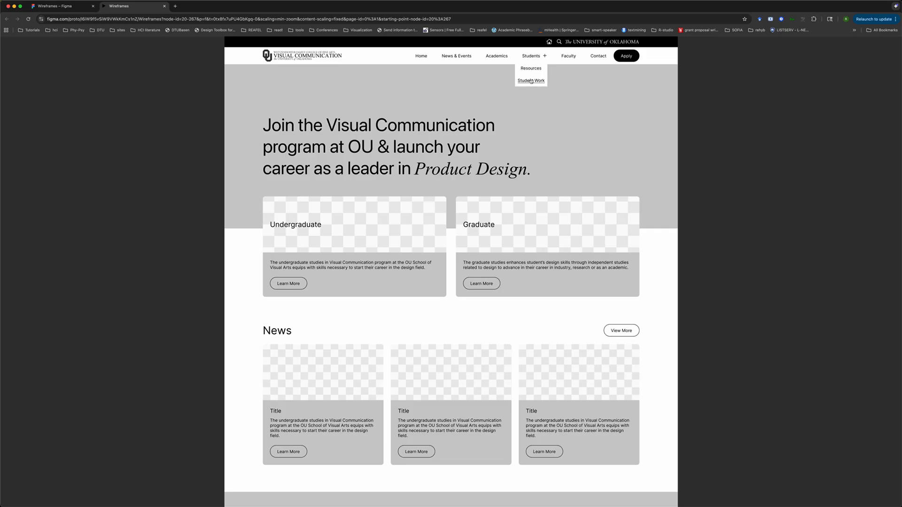
{"action": "left_click", "coordinate": [531, 80]}
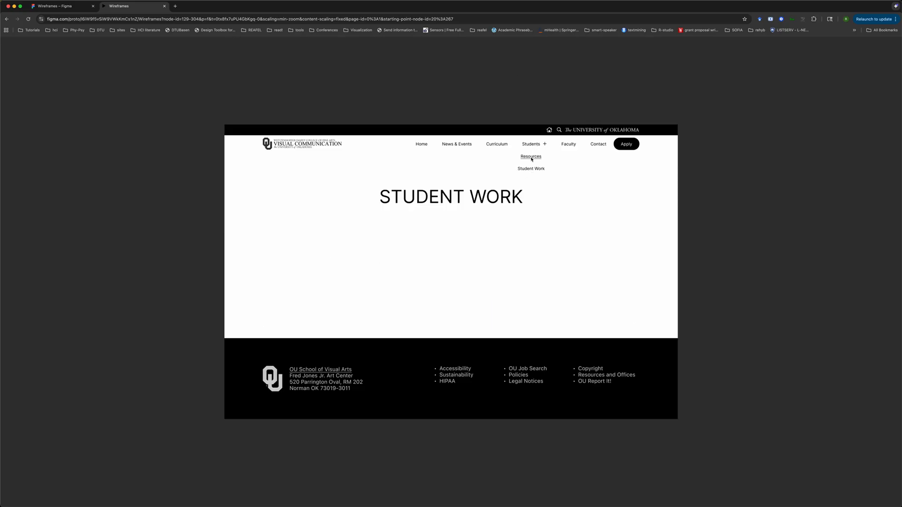
{"action": "left_click", "coordinate": [532, 158]}
{"action": "left_click", "coordinate": [531, 158]}
{"action": "left_click", "coordinate": [532, 174]}
{"action": "mouse_move", "coordinate": [539, 146]}
{"action": "left_click", "coordinate": [748, 340]}
{"action": "key", "text": "r"}
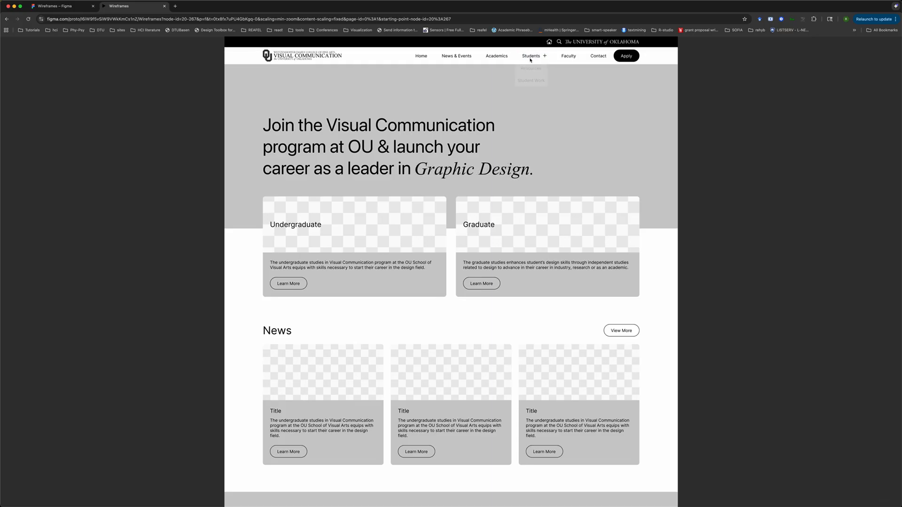
{"action": "mouse_move", "coordinate": [530, 60]}
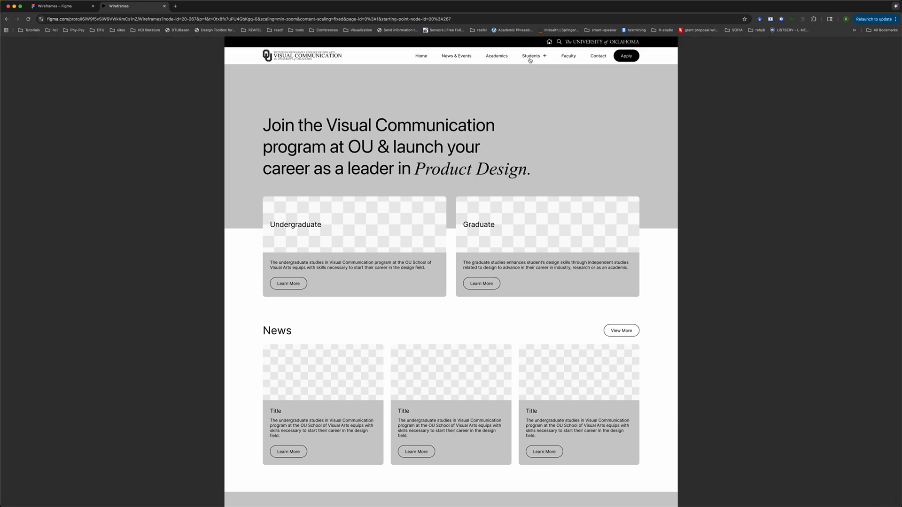
Return to the design file and inspect the Students navigation button's existing click interaction
{"action": "left_click", "coordinate": [57, 6]}
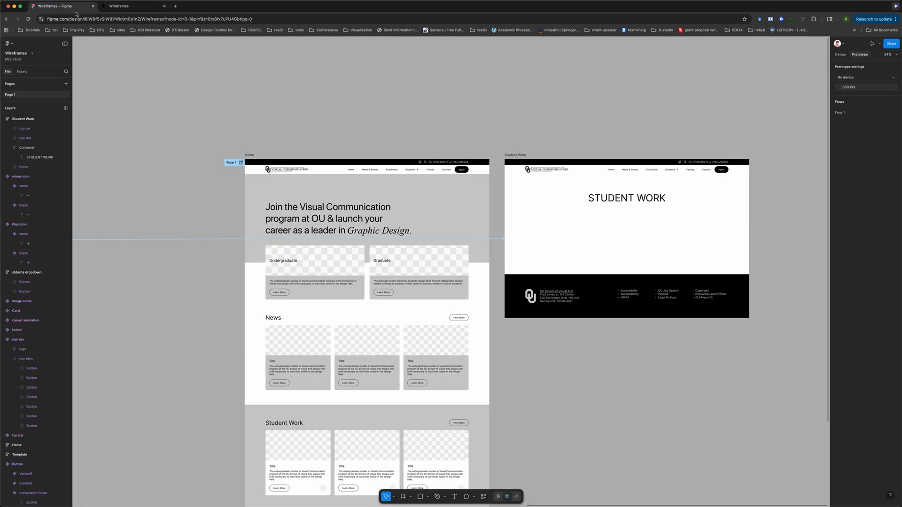
{"action": "scroll", "coordinate": [257, 172], "scroll_direction": "down", "scroll_amount": 3}
{"action": "scroll", "coordinate": [257, 172], "scroll_direction": "left", "scroll_amount": 10}
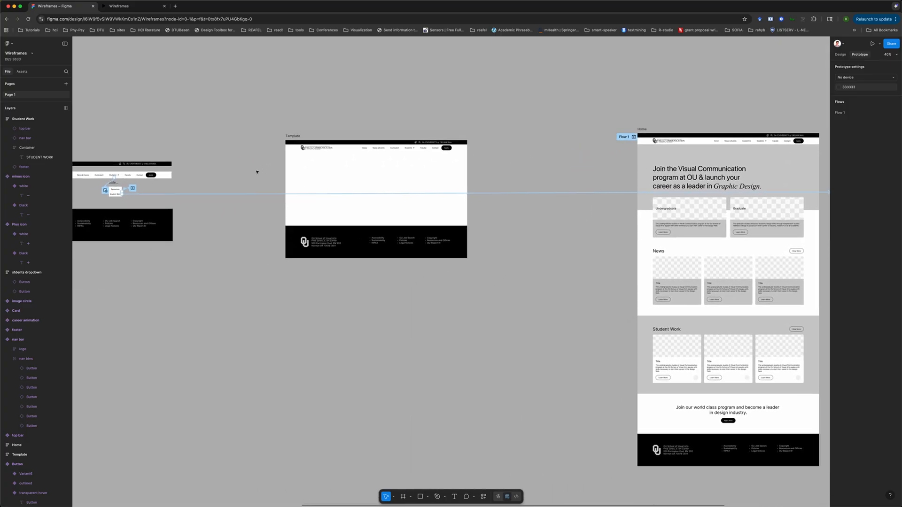
{"action": "scroll", "coordinate": [433, 186], "scroll_direction": "up", "scroll_amount": 10}
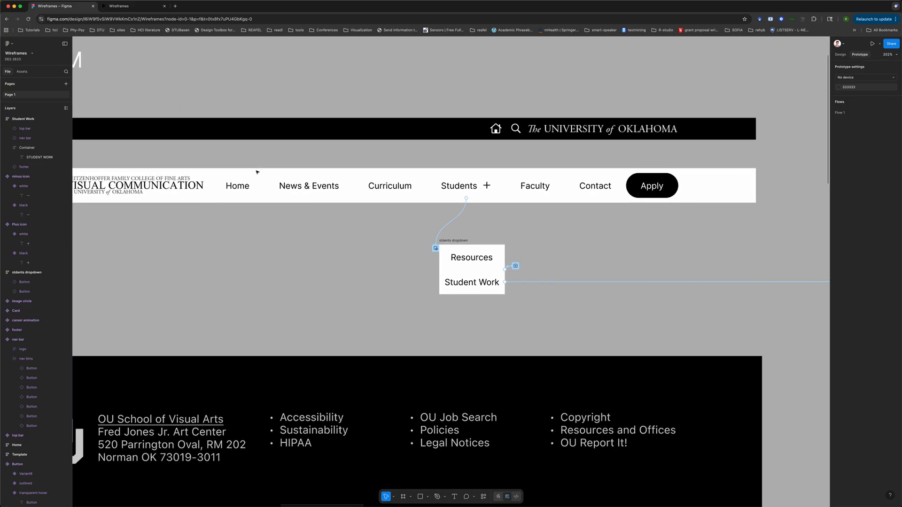
{"action": "left_click", "coordinate": [433, 186]}
{"action": "left_click", "coordinate": [433, 186]}
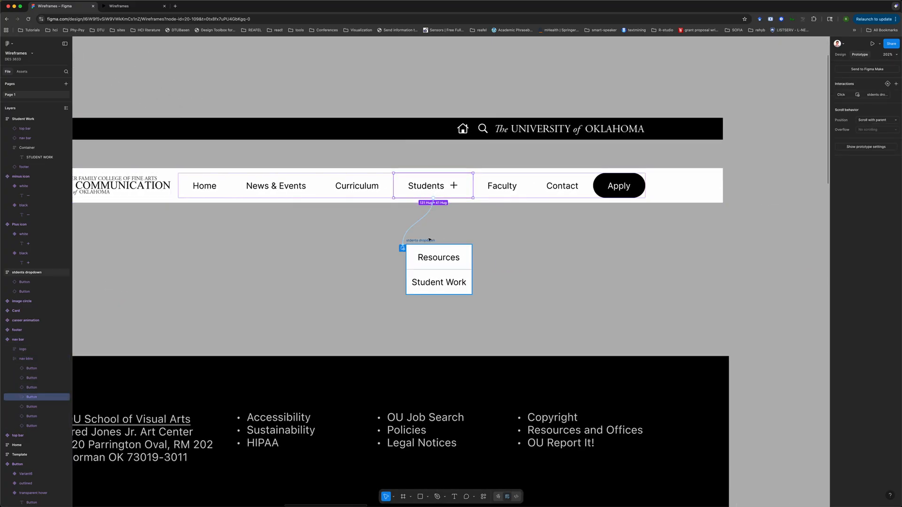
{"action": "left_click", "coordinate": [427, 217]}
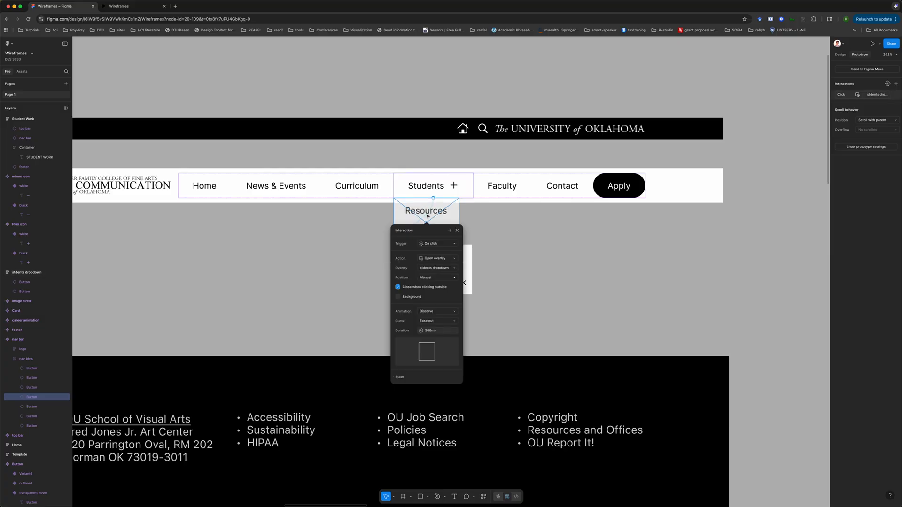
{"action": "left_click", "coordinate": [428, 186]}
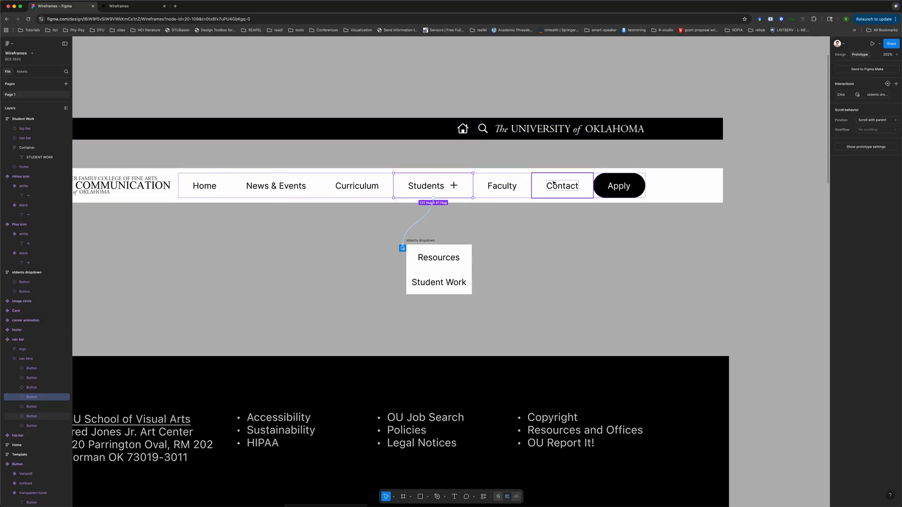
Reset the Students navigation button instance to its component defaults
{"action": "left_click", "coordinate": [512, 186]}
{"action": "left_click", "coordinate": [422, 186]}
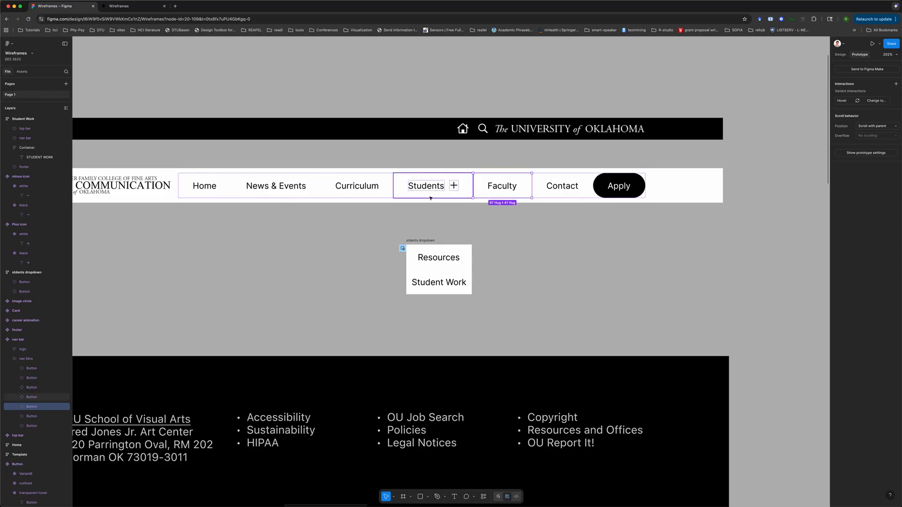
{"action": "right_click", "coordinate": [422, 186]}
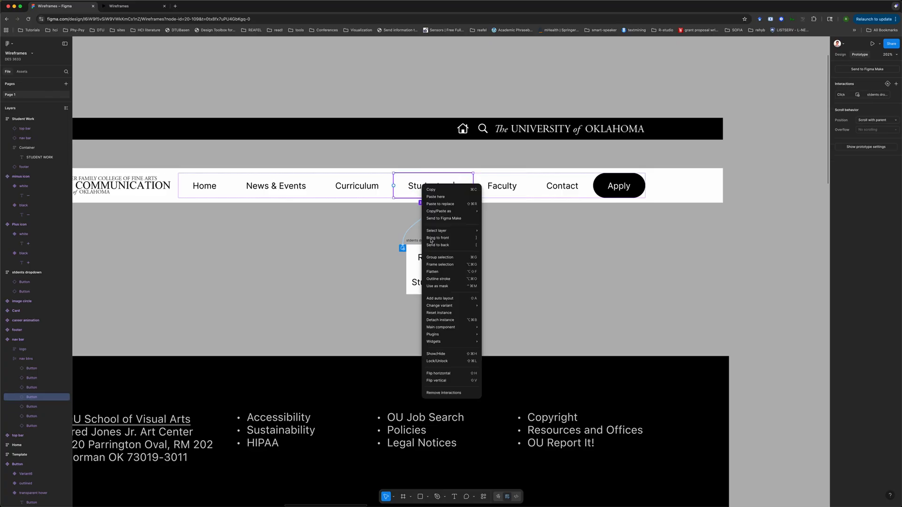
{"action": "left_click", "coordinate": [448, 322]}
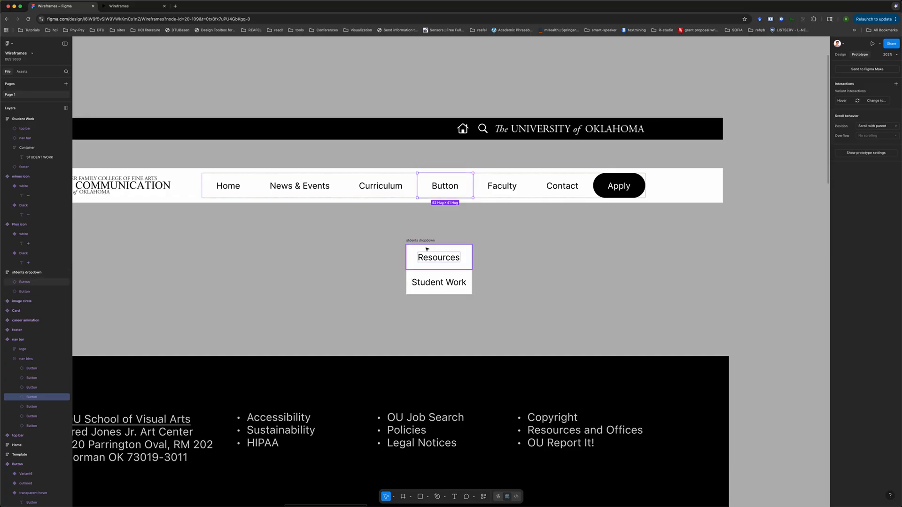
Give the Students button an On click interaction that navigates to the students dropdown
{"action": "left_click", "coordinate": [840, 54]}
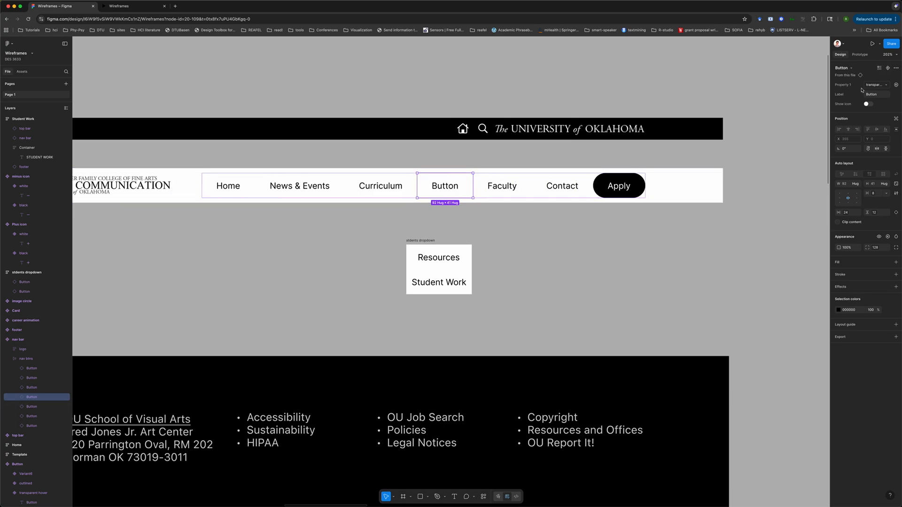
{"action": "left_click", "coordinate": [859, 54]}
{"action": "left_click_drag", "start_coordinate": [445, 197], "coordinate": [423, 263]}
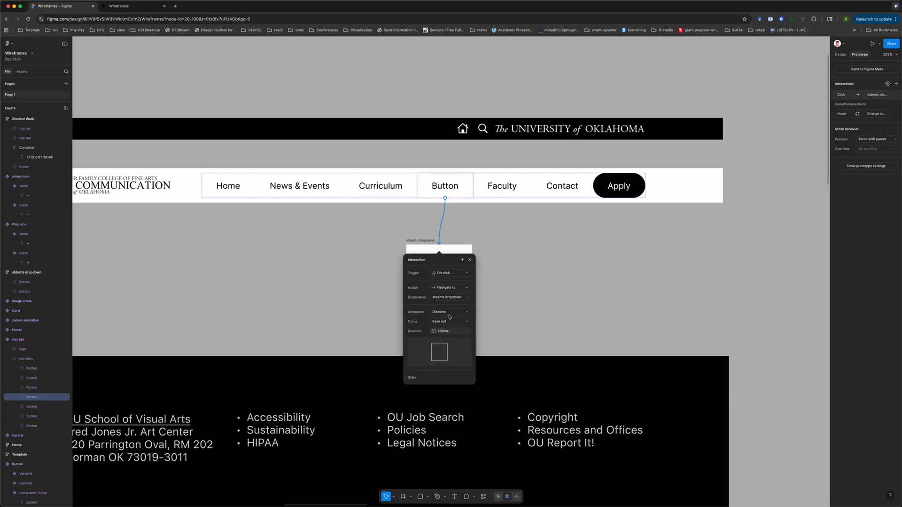
{"action": "left_click", "coordinate": [529, 264]}
Set the button's label to Students and turn on its icon
{"action": "left_click", "coordinate": [448, 185]}
{"action": "left_click", "coordinate": [451, 185]}
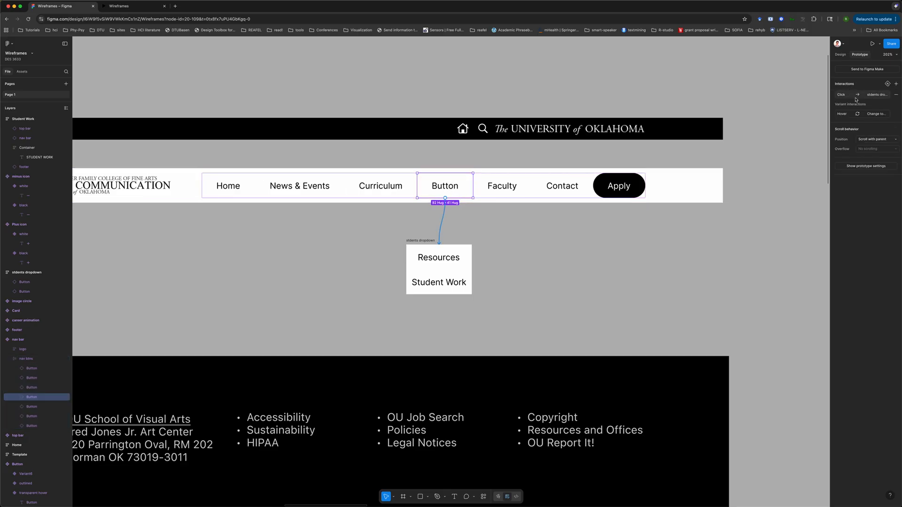
{"action": "left_click", "coordinate": [840, 54]}
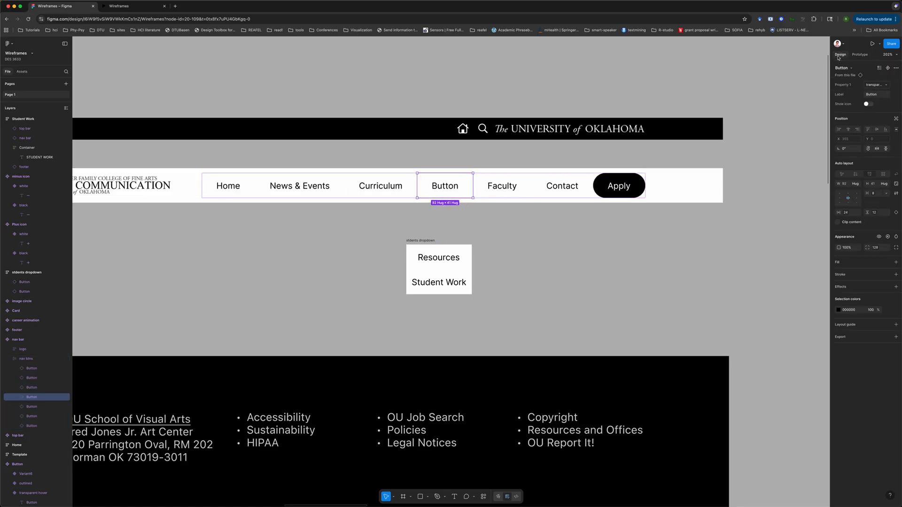
{"action": "left_click", "coordinate": [873, 95]}
{"action": "type", "text": "Students"}
{"action": "key", "text": "Return"}
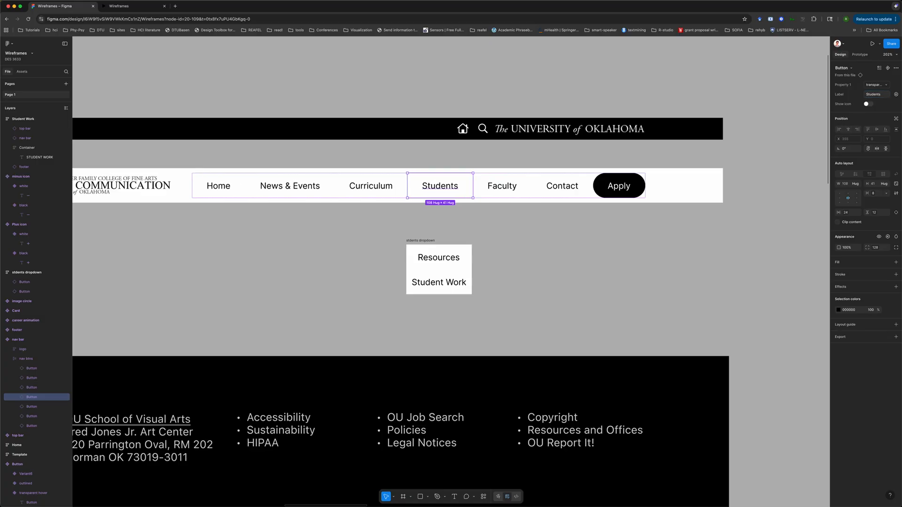
{"action": "left_click", "coordinate": [868, 103]}
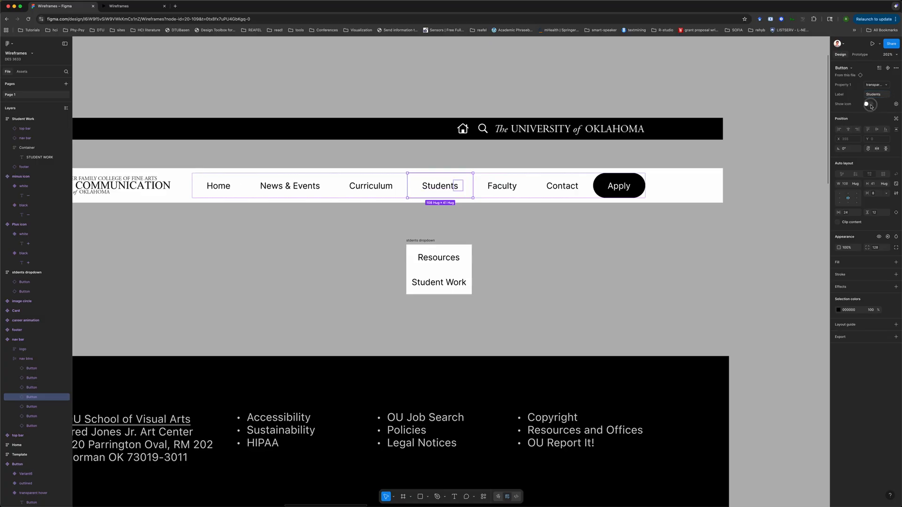
Test the Students button in the prototype preview
{"action": "left_click", "coordinate": [658, 226]}
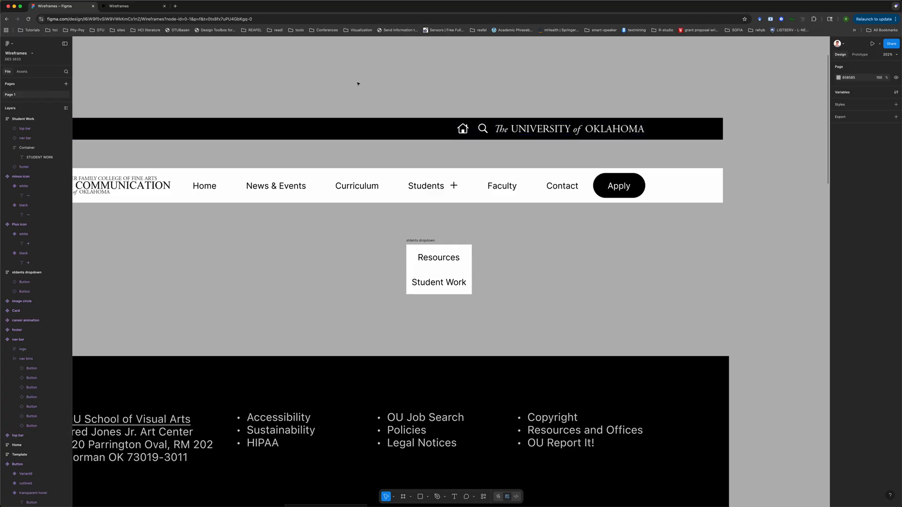
{"action": "left_click", "coordinate": [132, 8]}
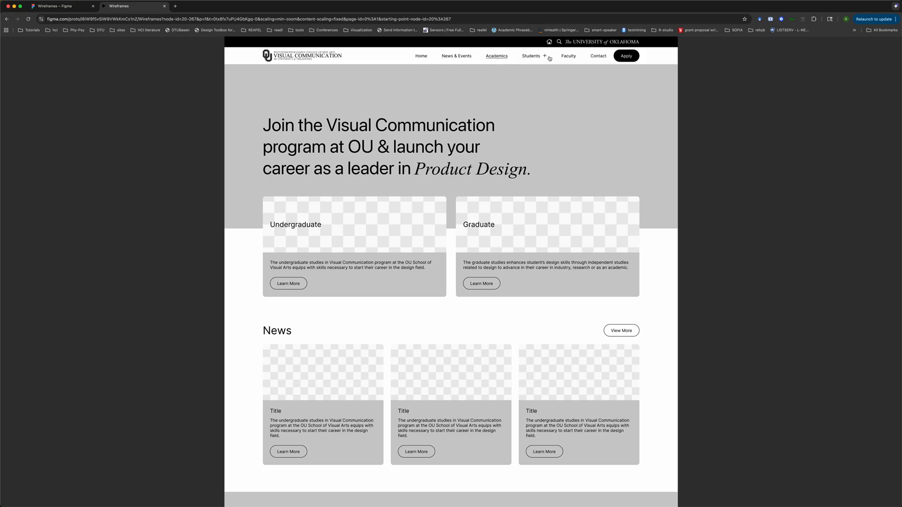
{"action": "left_click", "coordinate": [532, 56]}
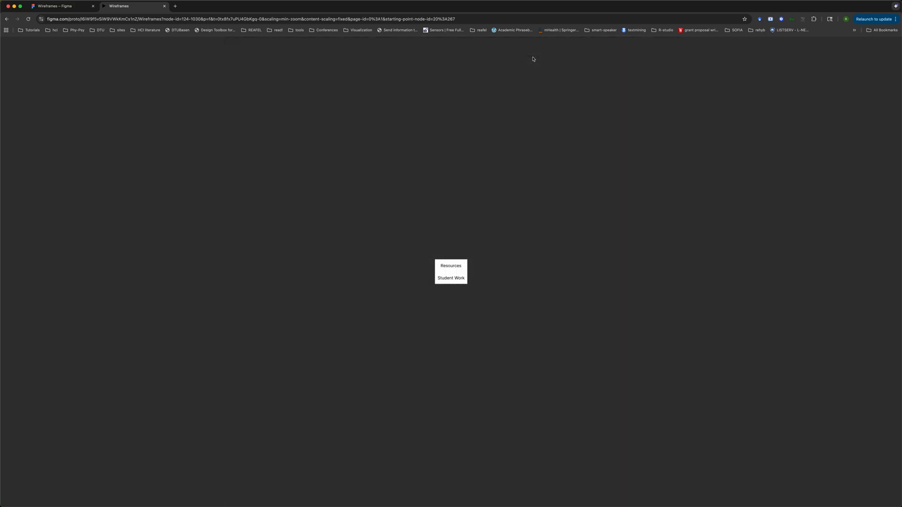
{"action": "left_click", "coordinate": [322, 135]}
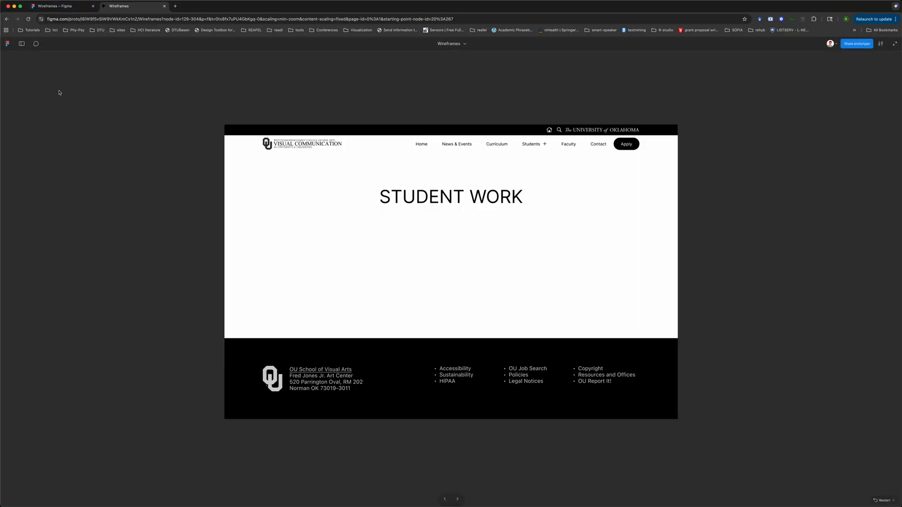
{"action": "left_click", "coordinate": [55, 5]}
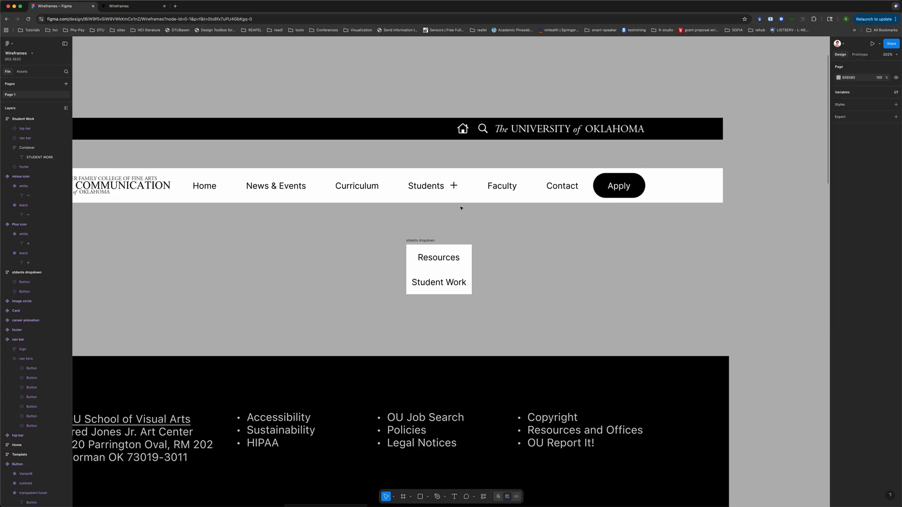
Inspect the Students button's hover variant interaction
{"action": "left_click", "coordinate": [437, 187]}
{"action": "double_click", "coordinate": [437, 187]}
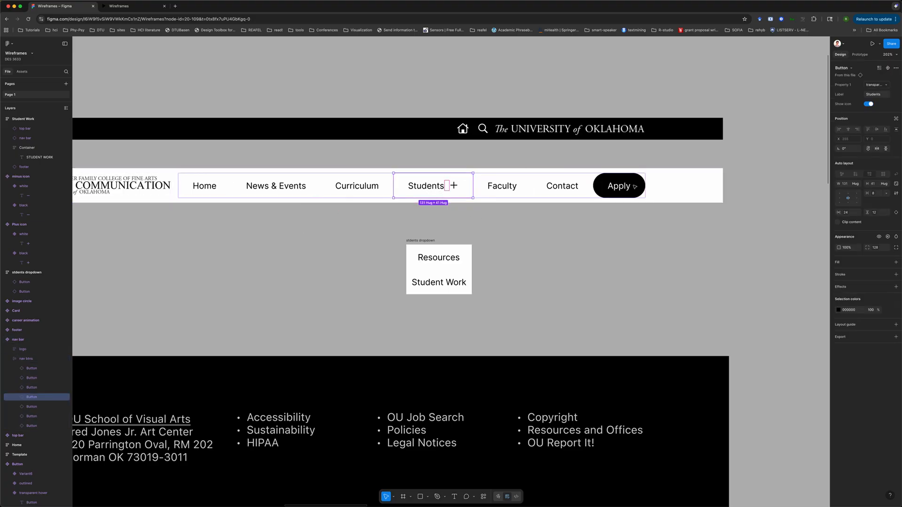
{"action": "left_click", "coordinate": [860, 54]}
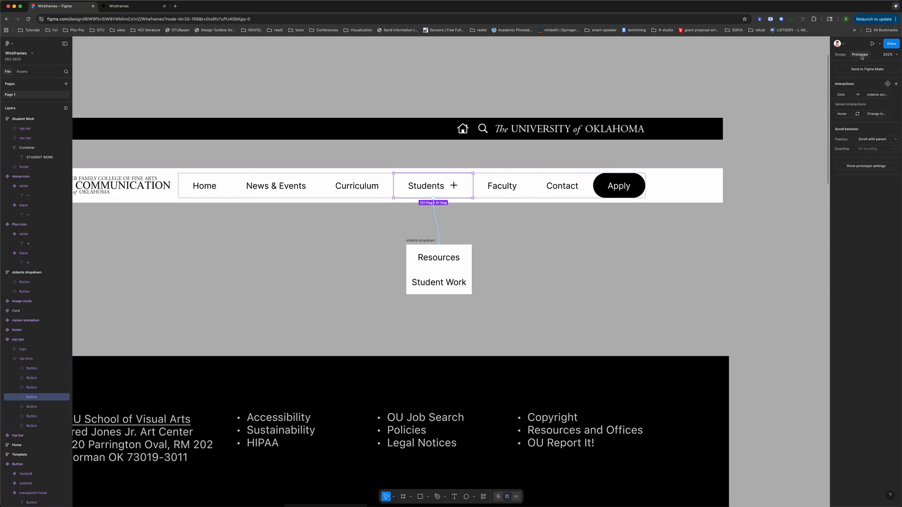
{"action": "left_click", "coordinate": [875, 114]}
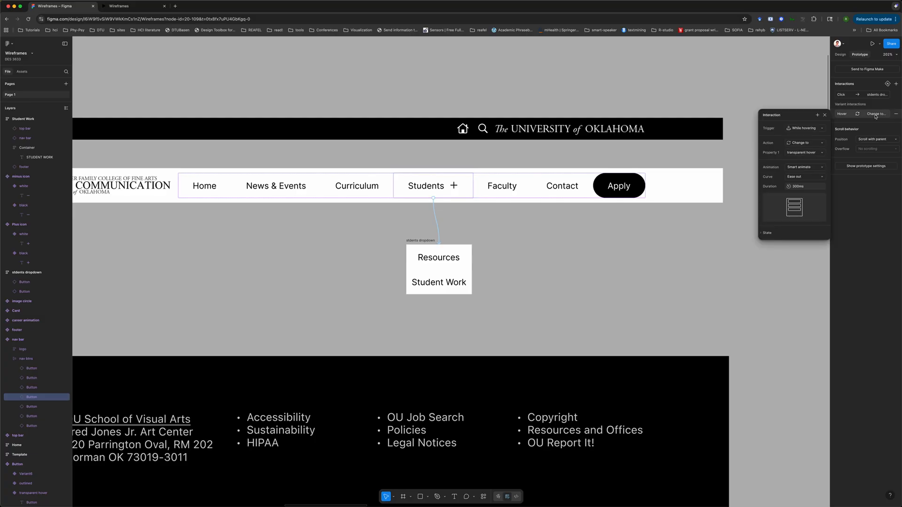
Preview the prototype again and open the Students dropdown
{"action": "left_click", "coordinate": [129, 6]}
{"action": "left_click", "coordinate": [535, 144]}
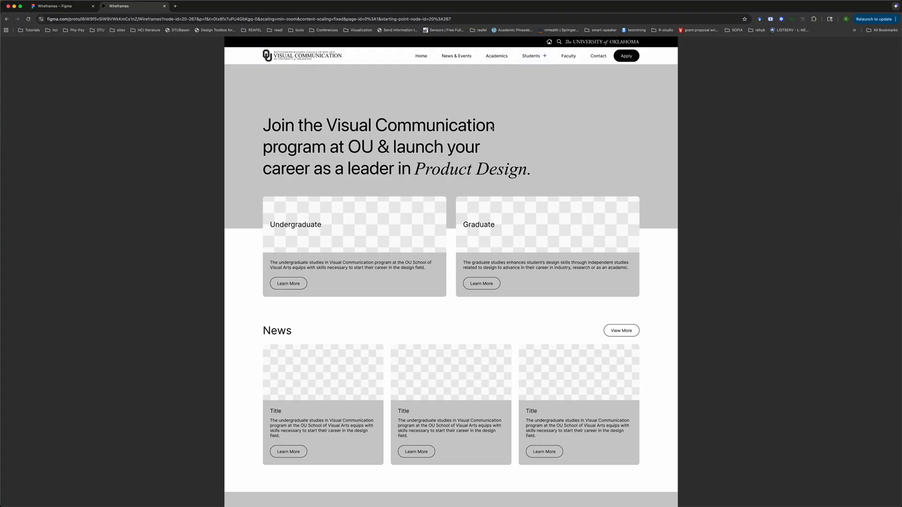
{"action": "left_click", "coordinate": [542, 57]}
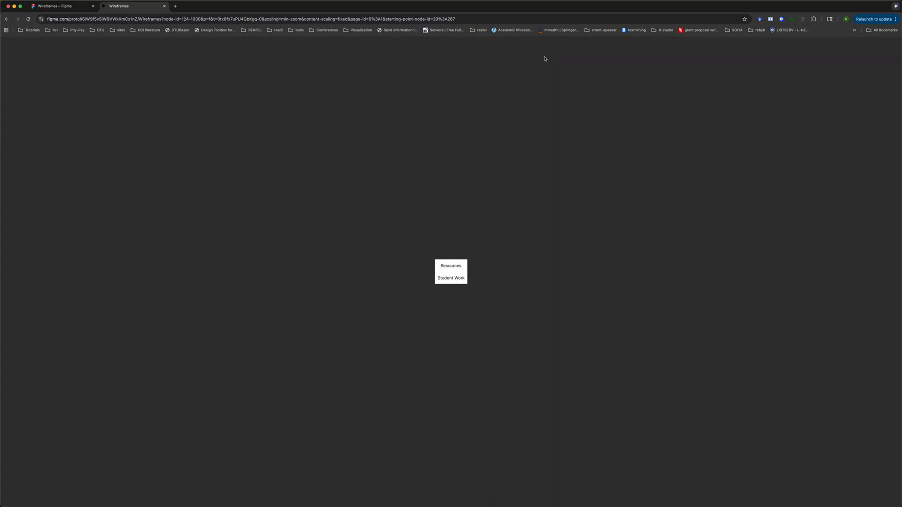
{"action": "left_click", "coordinate": [540, 129]}
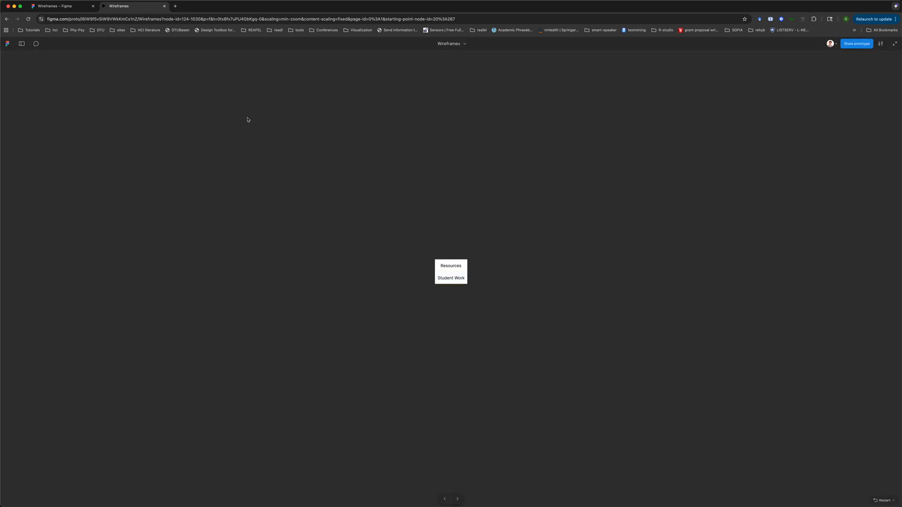
{"action": "left_click", "coordinate": [74, 1]}
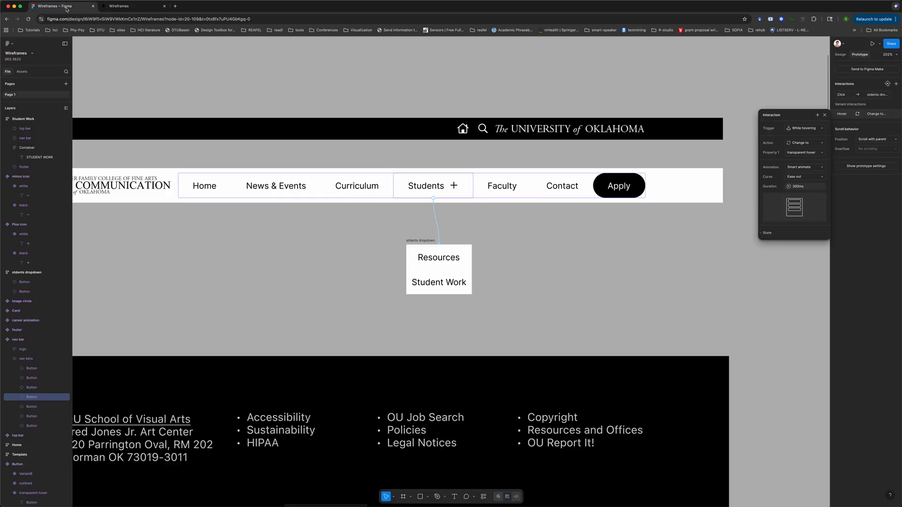
Switch the Students button to the transparent hover variant
{"action": "left_click", "coordinate": [557, 276]}
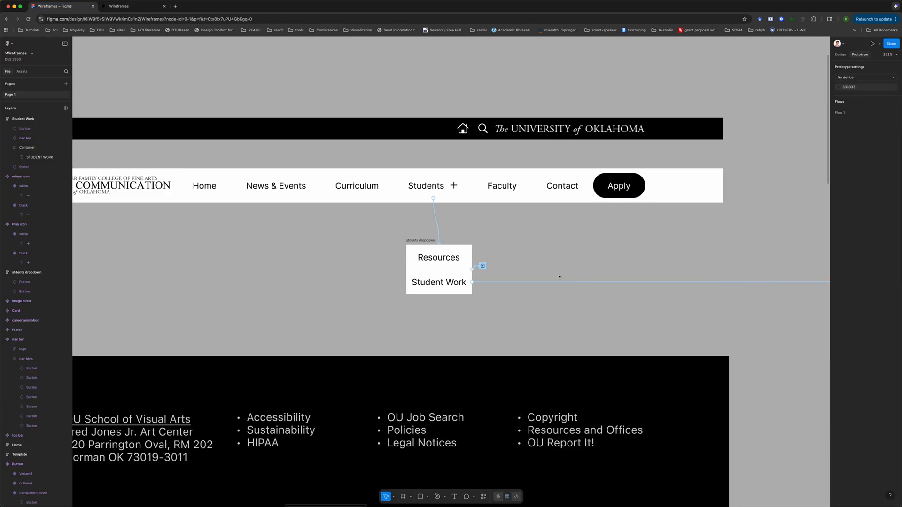
{"action": "double_click", "coordinate": [436, 187]}
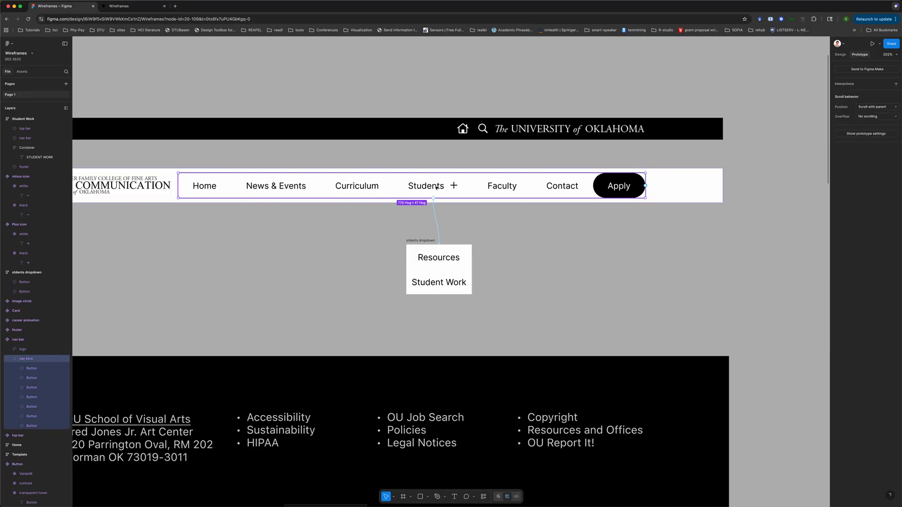
{"action": "left_click", "coordinate": [436, 187]}
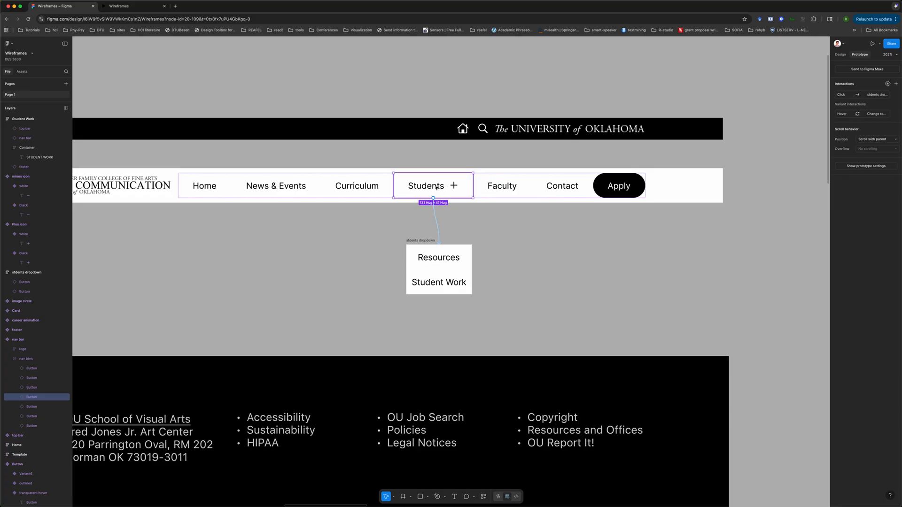
{"action": "left_click", "coordinate": [840, 55]}
{"action": "left_click", "coordinate": [886, 86]}
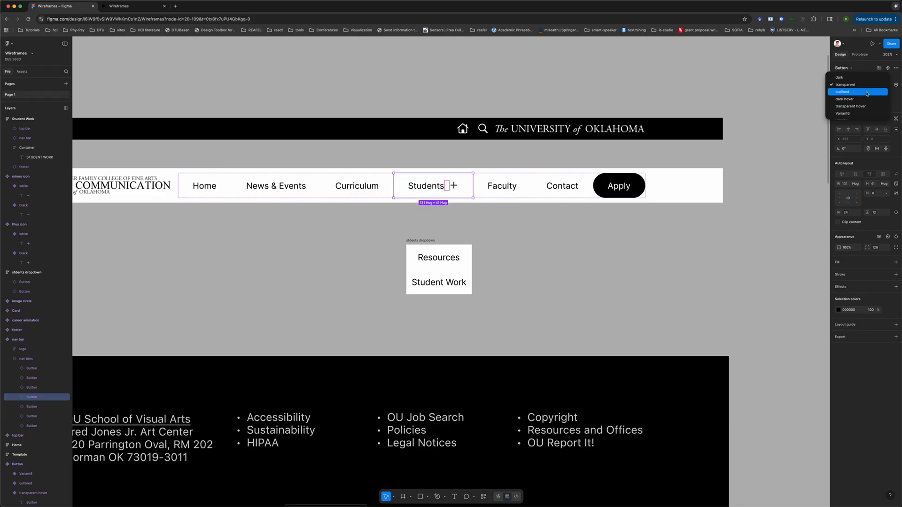
{"action": "left_click", "coordinate": [862, 106]}
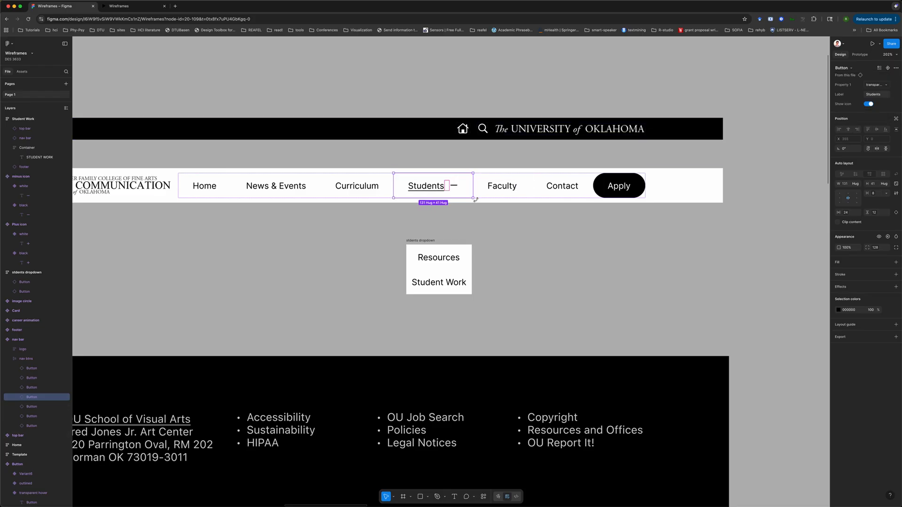
{"action": "left_click", "coordinate": [547, 245]}
Change the Students button's click action to Open overlay with the students dropdown, positioned just below the button
{"action": "double_click", "coordinate": [442, 187]}
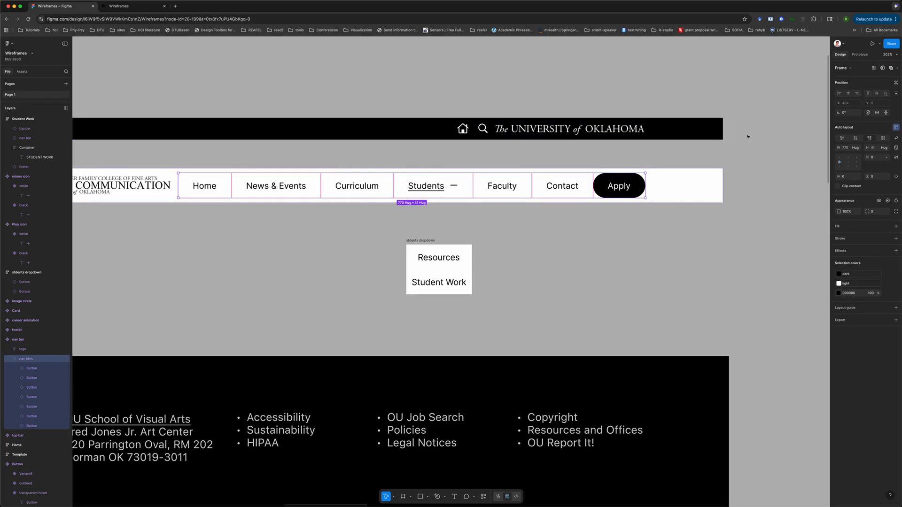
{"action": "left_click", "coordinate": [859, 54]}
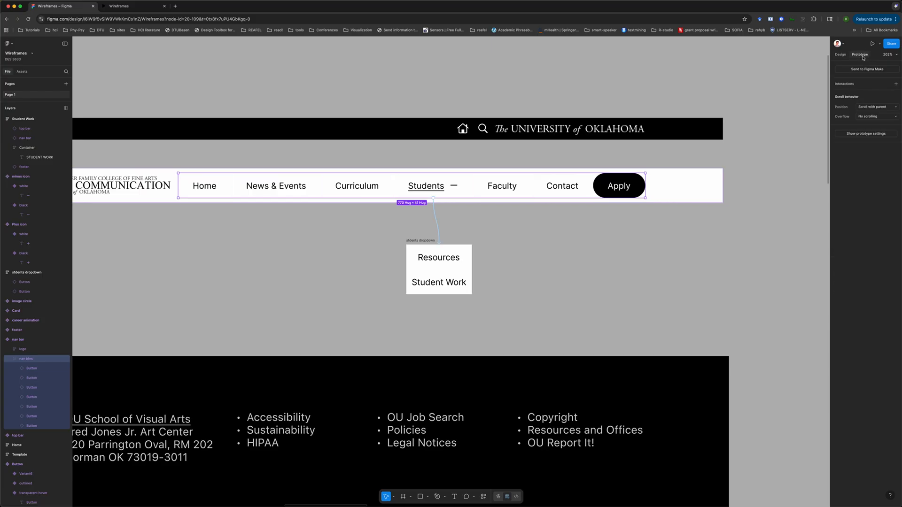
{"action": "left_click", "coordinate": [436, 186]}
{"action": "left_click", "coordinate": [436, 221]}
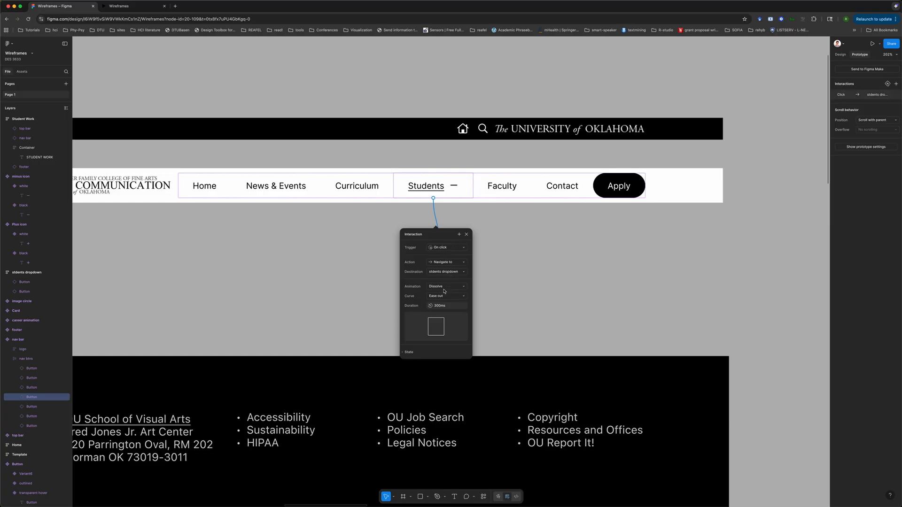
{"action": "left_click", "coordinate": [454, 263]}
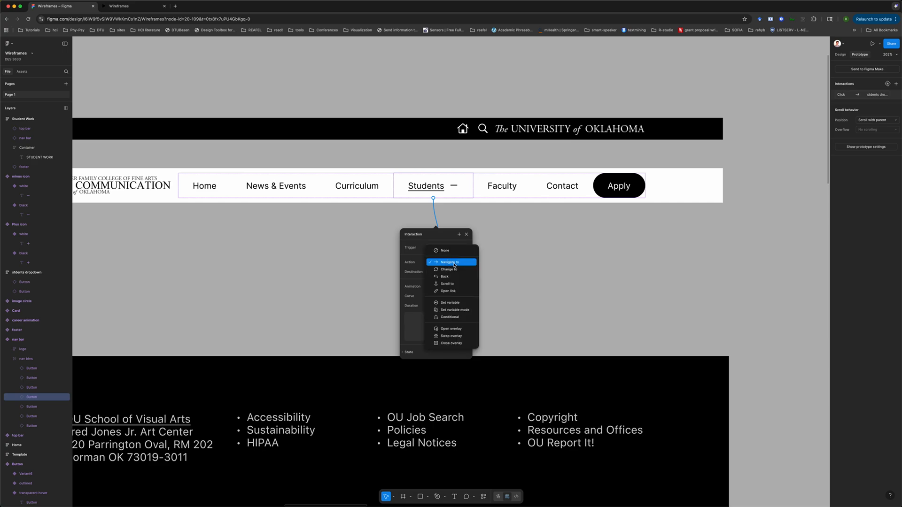
{"action": "left_click", "coordinate": [451, 329]}
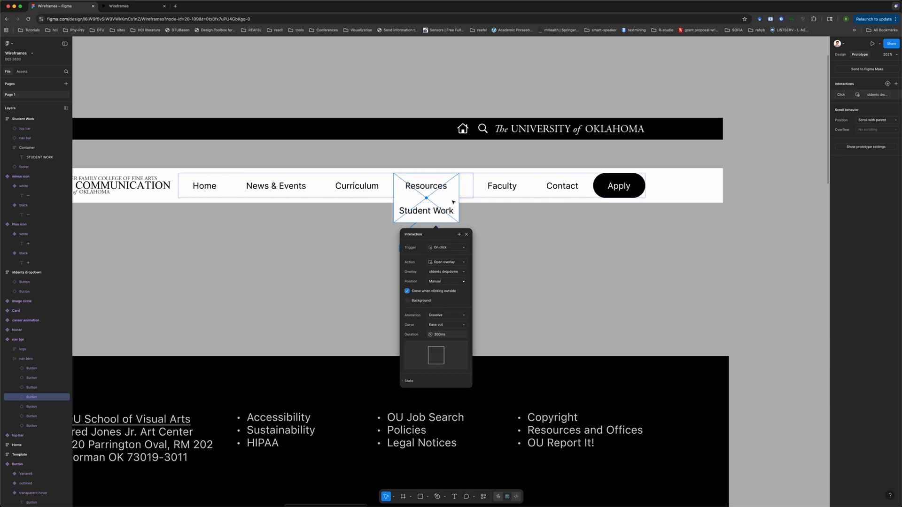
{"action": "scroll", "coordinate": [453, 201], "scroll_direction": "down", "scroll_amount": 2}
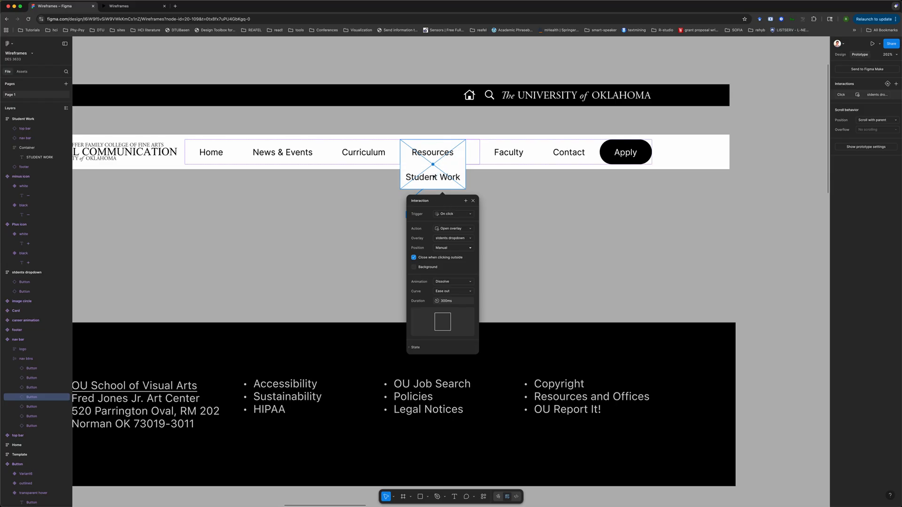
{"action": "left_click_drag", "start_coordinate": [455, 164], "coordinate": [454, 189]}
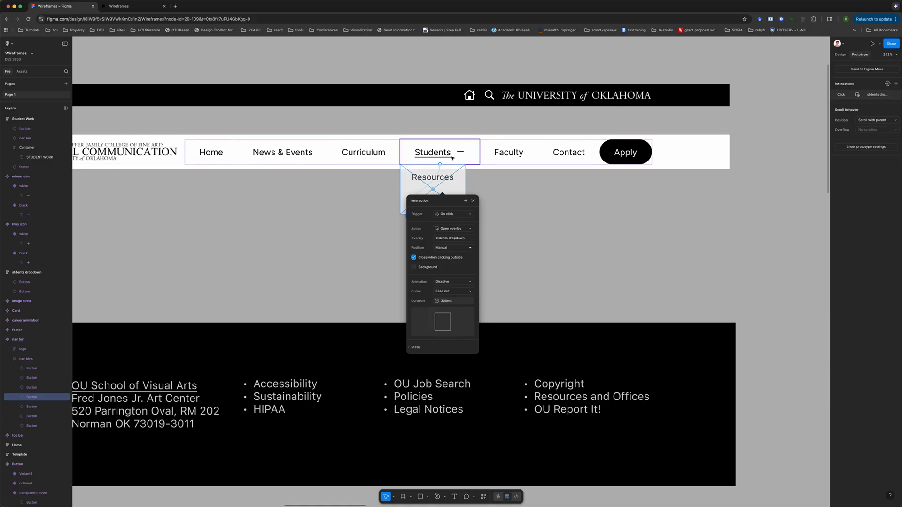
Close the interaction dialog and move the Button component set further left on the canvas
{"action": "left_click", "coordinate": [503, 196]}
{"action": "scroll", "coordinate": [348, 216], "scroll_direction": "left", "scroll_amount": 7}
{"action": "scroll", "coordinate": [345, 218], "scroll_direction": "left", "scroll_amount": 12}
{"action": "scroll", "coordinate": [345, 218], "scroll_direction": "down", "scroll_amount": 5}
{"action": "scroll", "coordinate": [345, 219], "scroll_direction": "left", "scroll_amount": 10}
{"action": "scroll", "coordinate": [345, 219], "scroll_direction": "down", "scroll_amount": 1}
{"action": "scroll", "coordinate": [344, 219], "scroll_direction": "down", "scroll_amount": 2}
{"action": "scroll", "coordinate": [344, 219], "scroll_direction": "left", "scroll_amount": 2}
{"action": "scroll", "coordinate": [345, 219], "scroll_direction": "up", "scroll_amount": 5}
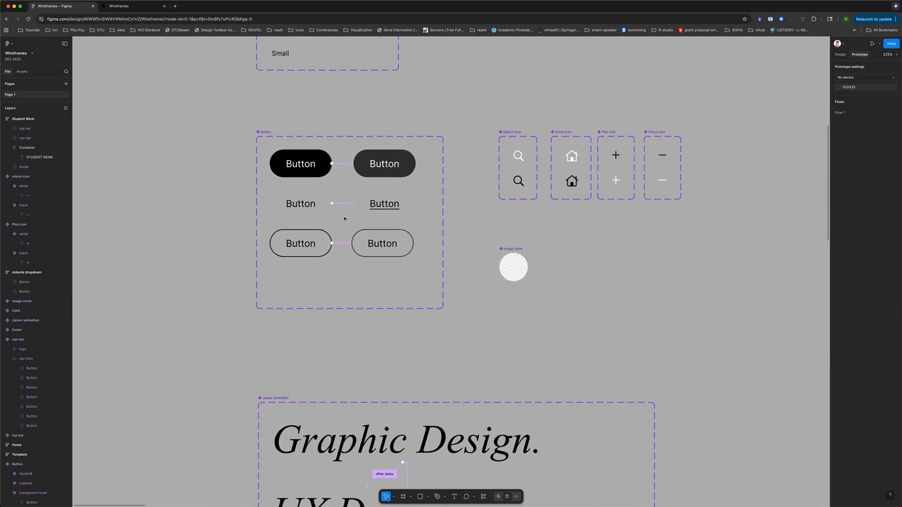
{"action": "left_click", "coordinate": [387, 203]}
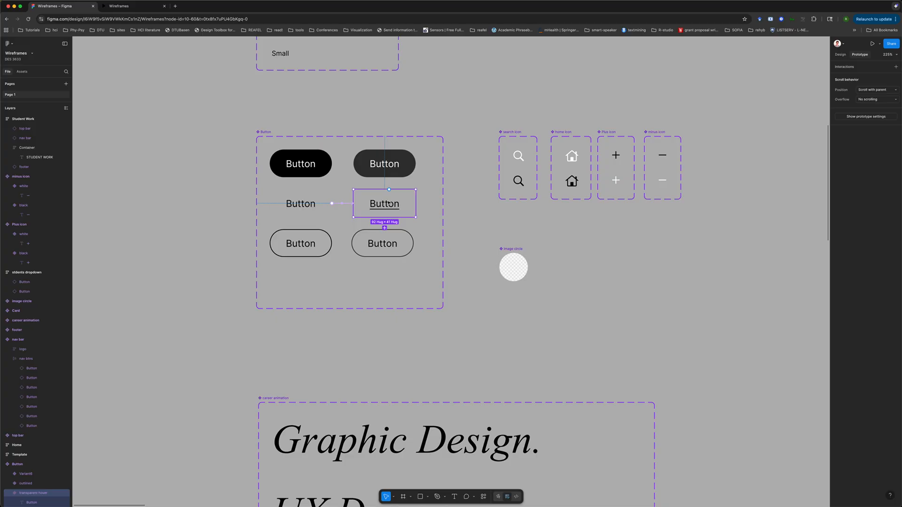
{"action": "scroll", "coordinate": [42, 409], "scroll_direction": "down", "scroll_amount": 5}
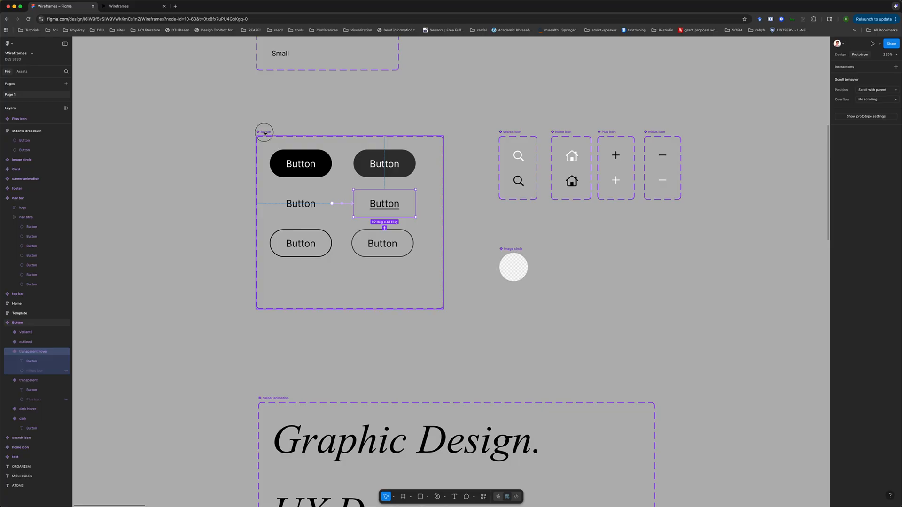
{"action": "left_click_drag", "start_coordinate": [267, 133], "coordinate": [124, 136]}
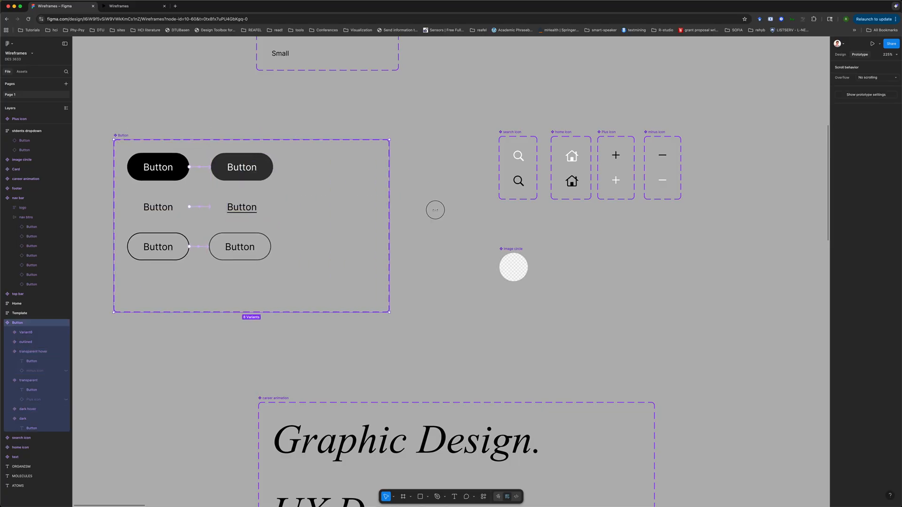
Add a new variant beside the transparent hover button and name it transparent clicked
{"action": "left_click", "coordinate": [263, 212]}
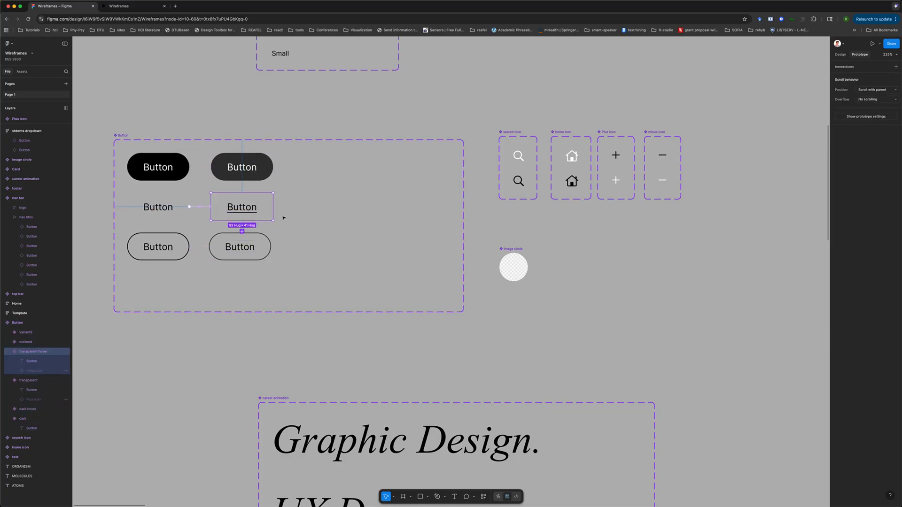
{"action": "left_click", "coordinate": [243, 231]}
{"action": "left_click_drag", "start_coordinate": [246, 214], "coordinate": [337, 205]}
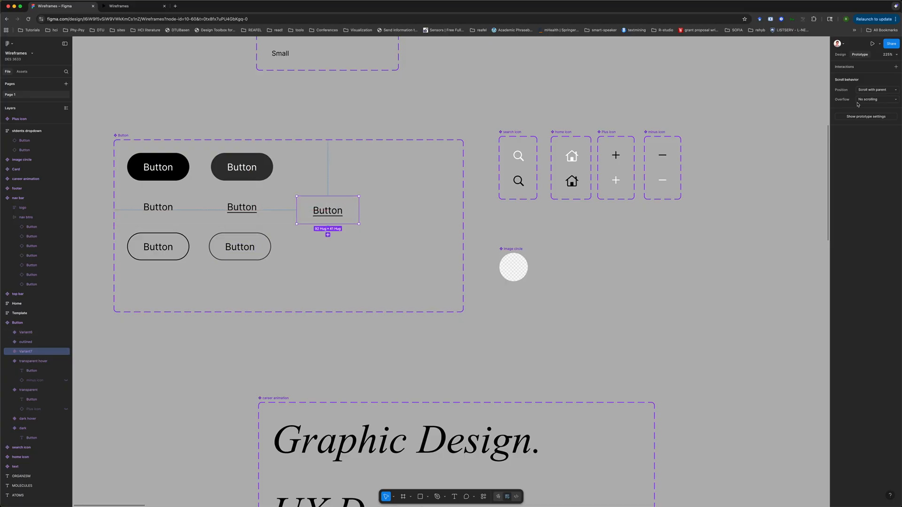
{"action": "left_click", "coordinate": [840, 54]}
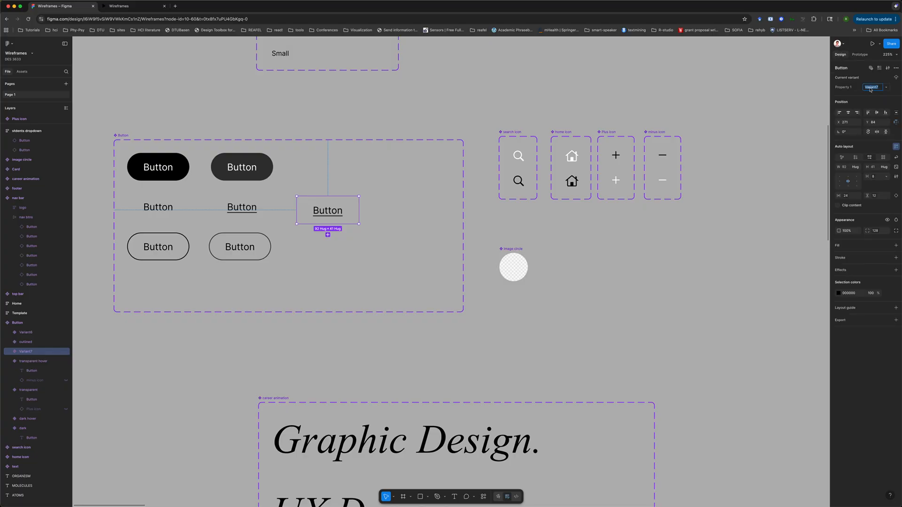
{"action": "type", "text": "transpare"}
{"action": "type", "text": "nt clicked"}
{"action": "key", "text": "Return"}
{"action": "left_click_drag", "start_coordinate": [328, 208], "coordinate": [328, 205]}
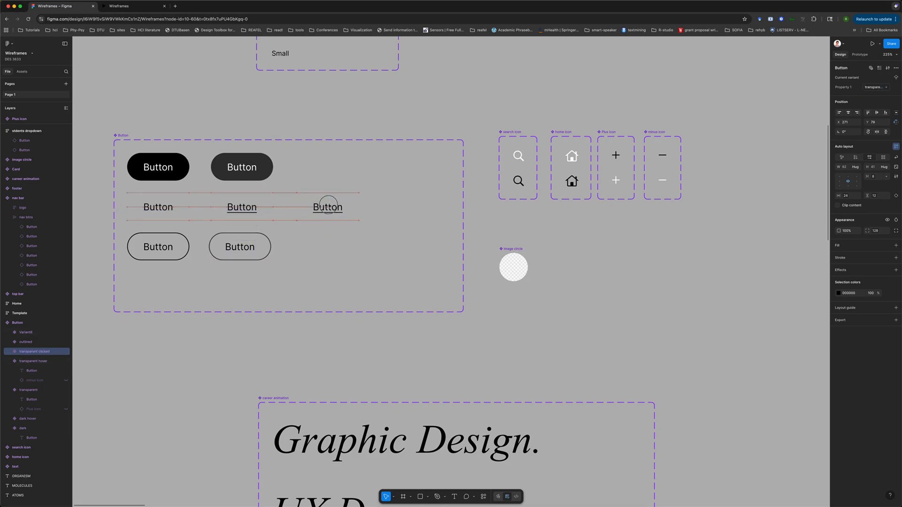
Connect the transparent hover variant to the transparent clicked variant with an On click Change to interaction
{"action": "left_click", "coordinate": [860, 54]}
{"action": "left_click", "coordinate": [246, 212]}
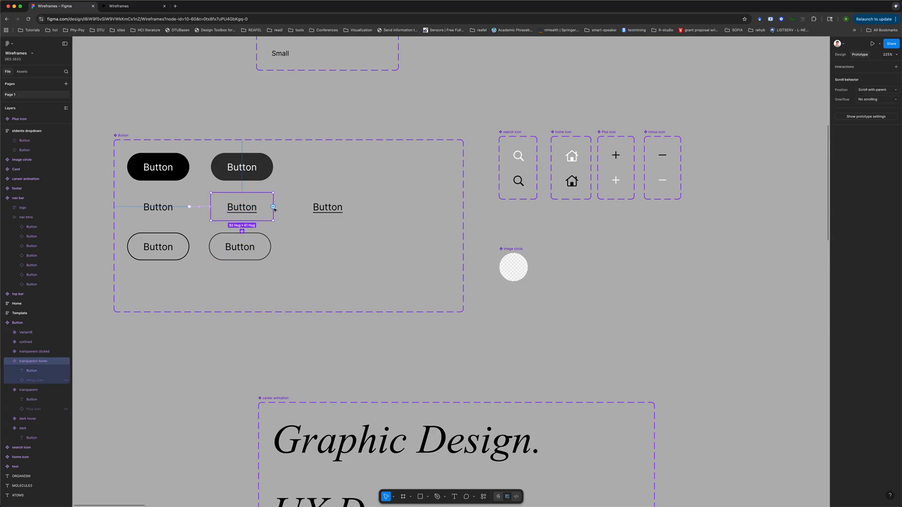
{"action": "left_click_drag", "start_coordinate": [273, 207], "coordinate": [291, 210]}
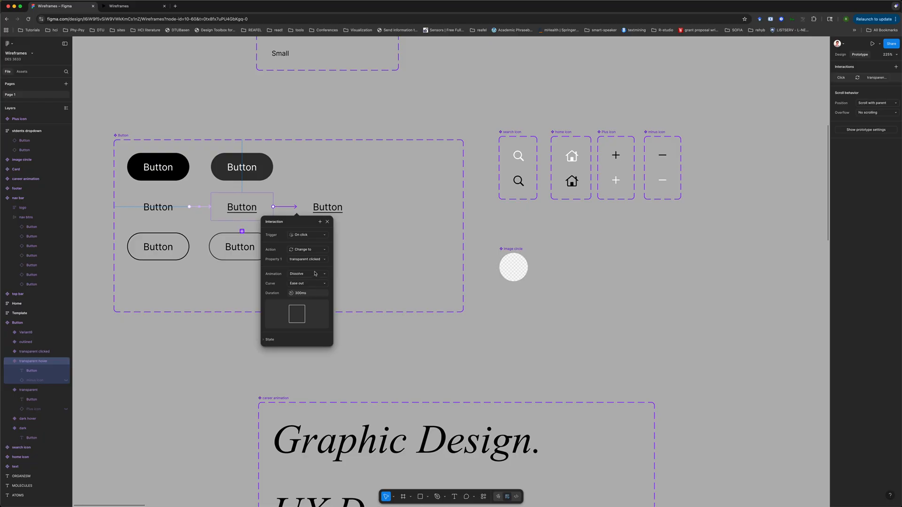
{"action": "left_click", "coordinate": [341, 198]}
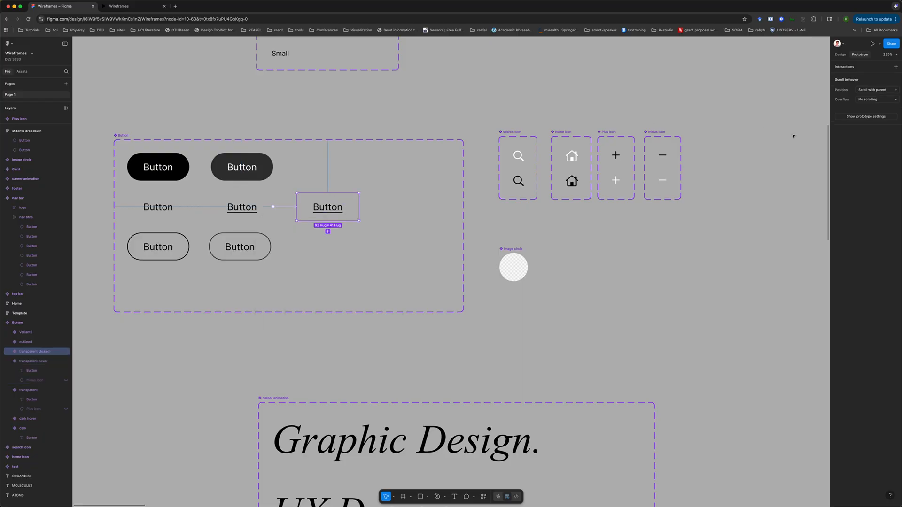
Show the hidden icon in the transparent hover variant and swap it for the plus icon
{"action": "left_click", "coordinate": [841, 55]}
{"action": "left_click", "coordinate": [856, 157]}
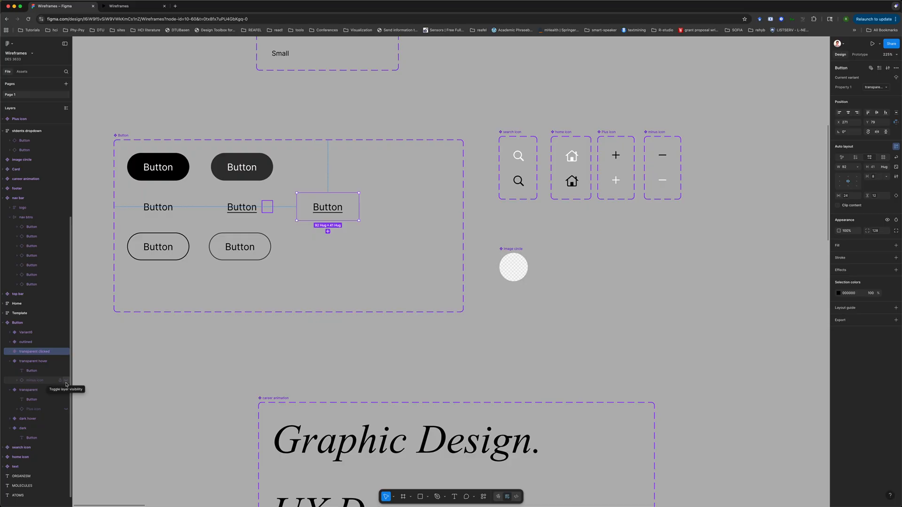
{"action": "left_click", "coordinate": [243, 207]}
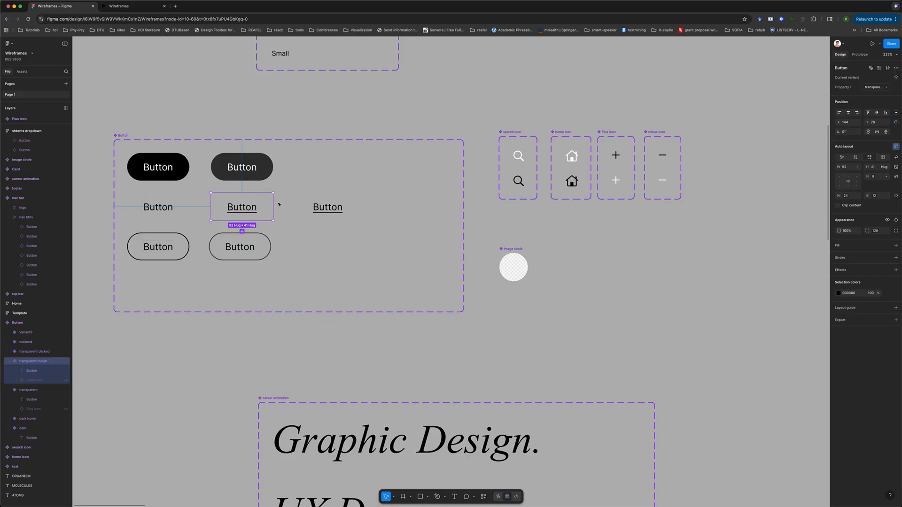
{"action": "left_click", "coordinate": [66, 381]}
{"action": "left_click", "coordinate": [268, 207]}
{"action": "left_click", "coordinate": [857, 69]}
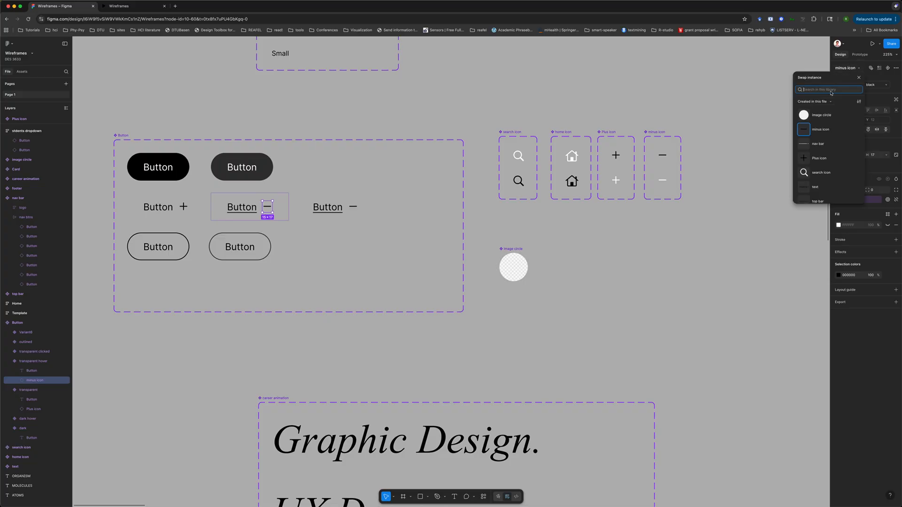
{"action": "left_click", "coordinate": [815, 158]}
{"action": "left_click", "coordinate": [504, 319]}
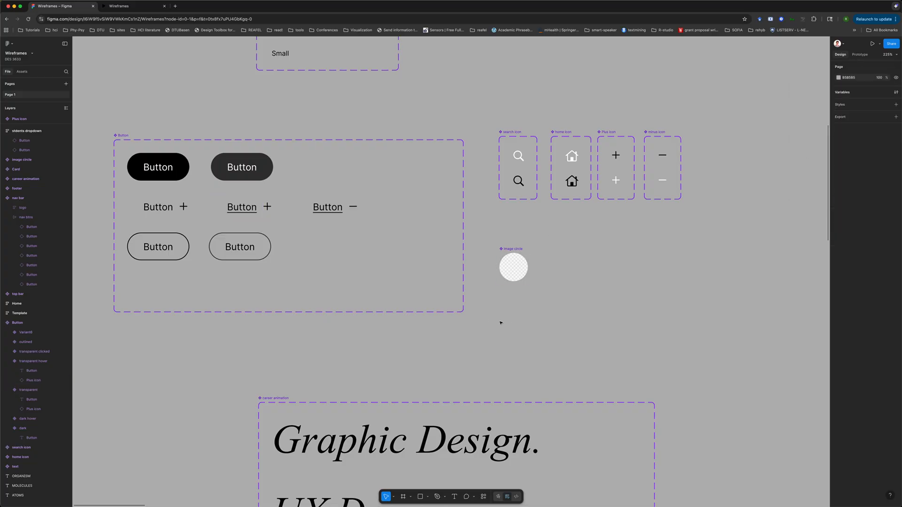
Preview the prototype and open the Students dropdown to test it
{"action": "left_click", "coordinate": [139, 7]}
{"action": "left_click", "coordinate": [699, 121]}
{"action": "left_click", "coordinate": [699, 121]}
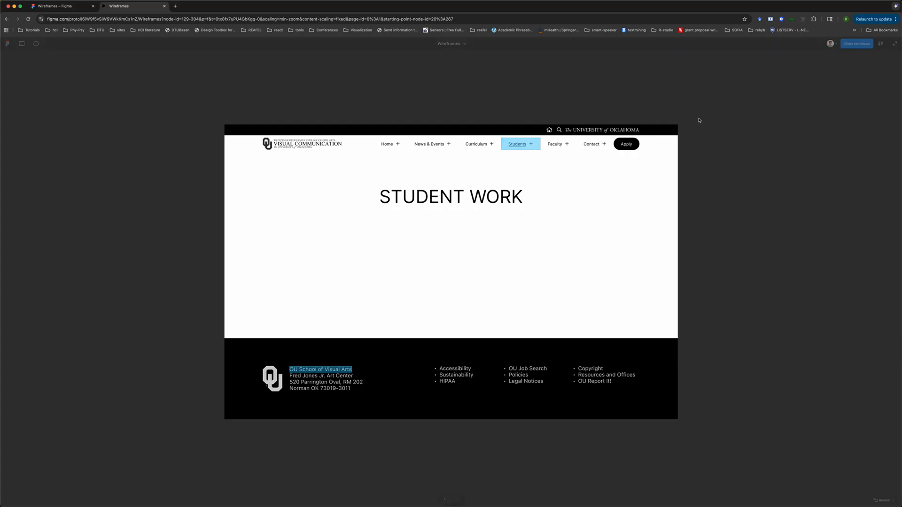
{"action": "left_click", "coordinate": [526, 147]}
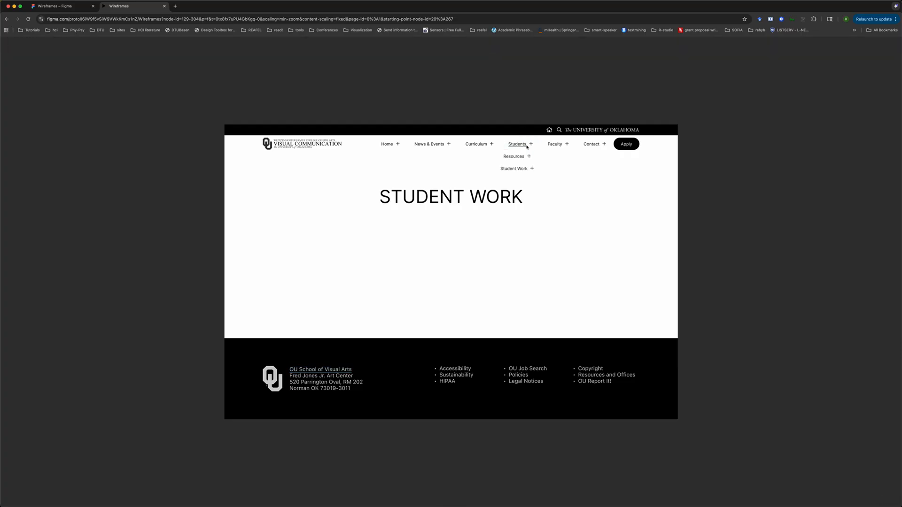
{"action": "left_click", "coordinate": [398, 82]}
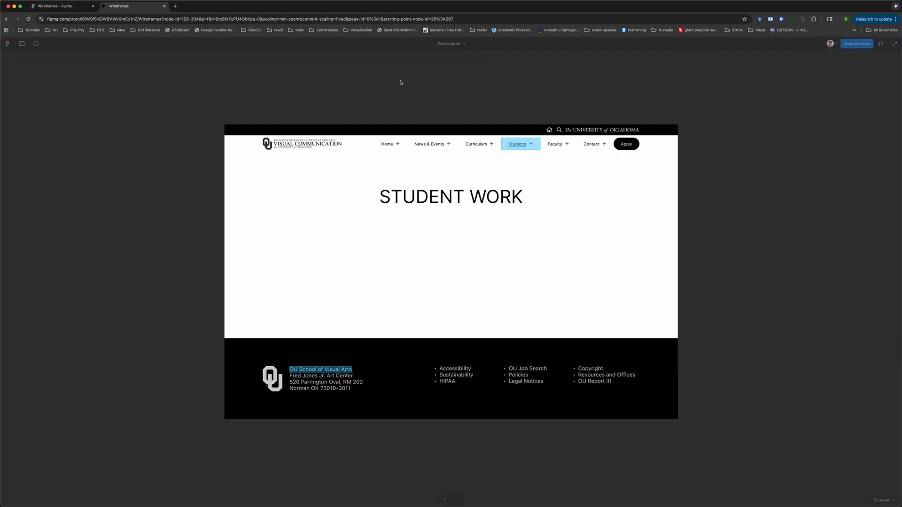
Set the Button component's Show icon boolean property default value to False
{"action": "left_click", "coordinate": [52, 7]}
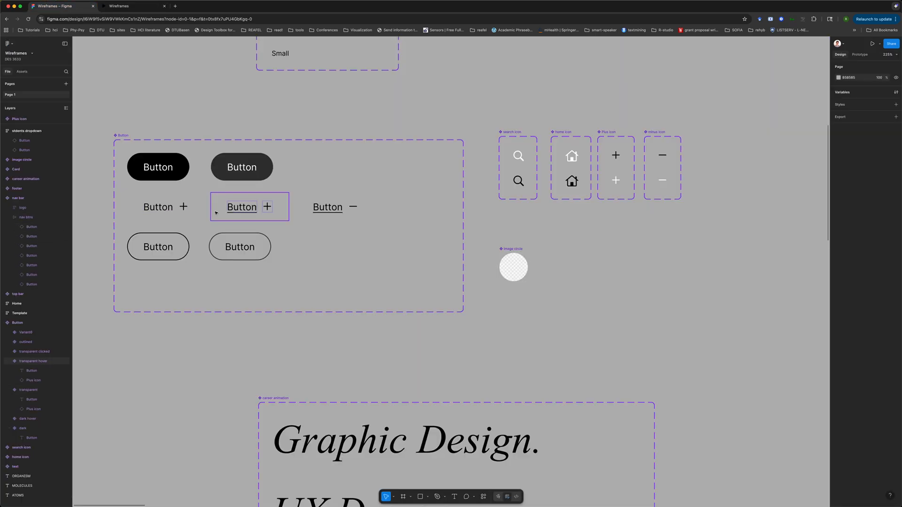
{"action": "left_click", "coordinate": [186, 201]}
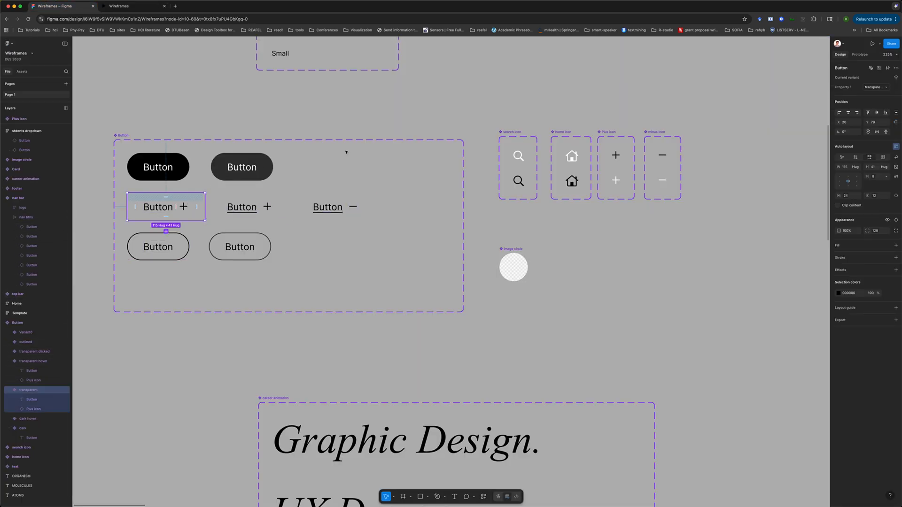
{"action": "scroll", "coordinate": [728, 258], "scroll_direction": "right", "scroll_amount": 12}
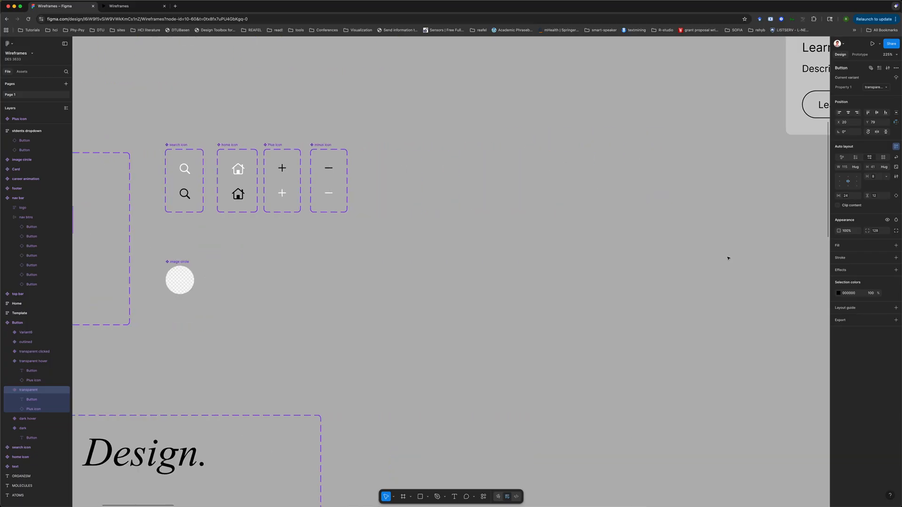
{"action": "scroll", "coordinate": [729, 258], "scroll_direction": "down", "scroll_amount": 5}
{"action": "scroll", "coordinate": [728, 258], "scroll_direction": "right", "scroll_amount": 10}
{"action": "scroll", "coordinate": [728, 259], "scroll_direction": "up", "scroll_amount": 4}
{"action": "scroll", "coordinate": [729, 258], "scroll_direction": "right", "scroll_amount": 4}
{"action": "scroll", "coordinate": [728, 258], "scroll_direction": "down", "scroll_amount": 1}
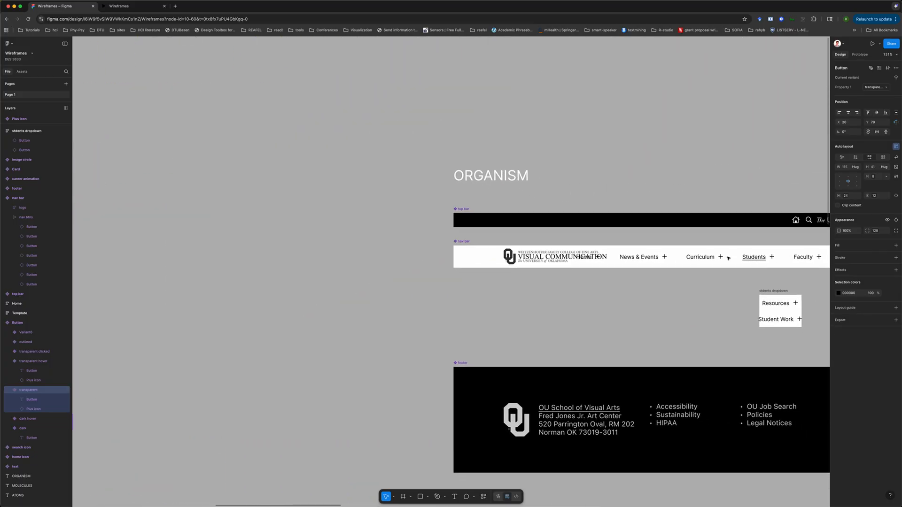
{"action": "scroll", "coordinate": [728, 258], "scroll_direction": "up", "scroll_amount": 5}
{"action": "scroll", "coordinate": [729, 258], "scroll_direction": "right", "scroll_amount": 2}
{"action": "scroll", "coordinate": [729, 258], "scroll_direction": "down", "scroll_amount": 5}
{"action": "scroll", "coordinate": [729, 258], "scroll_direction": "left", "scroll_amount": 10}
{"action": "scroll", "coordinate": [728, 257], "scroll_direction": "down", "scroll_amount": 3}
{"action": "scroll", "coordinate": [729, 258], "scroll_direction": "left", "scroll_amount": 2}
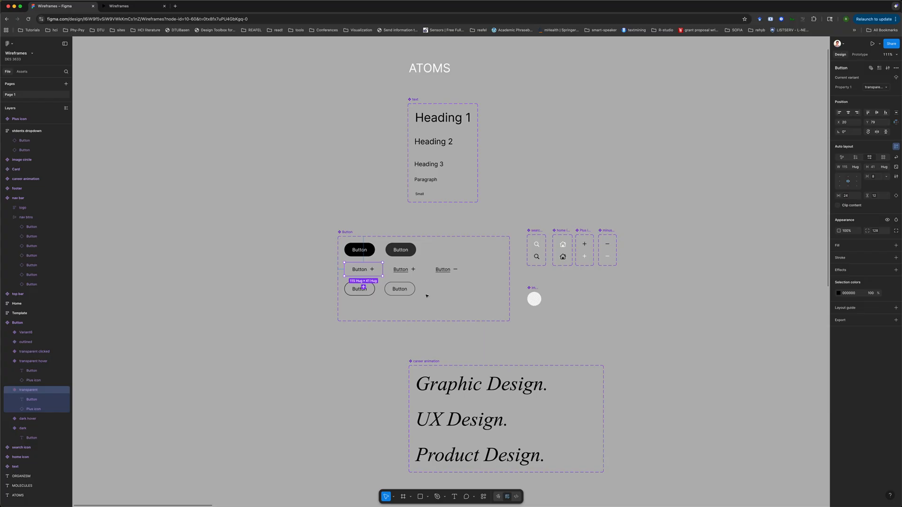
{"action": "double_click", "coordinate": [371, 271]}
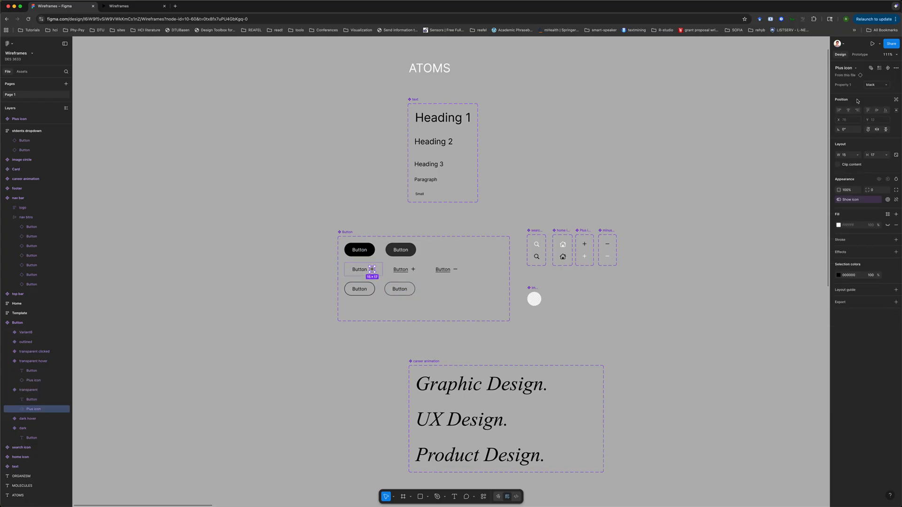
{"action": "left_click", "coordinate": [887, 200]}
{"action": "left_click", "coordinate": [791, 130]}
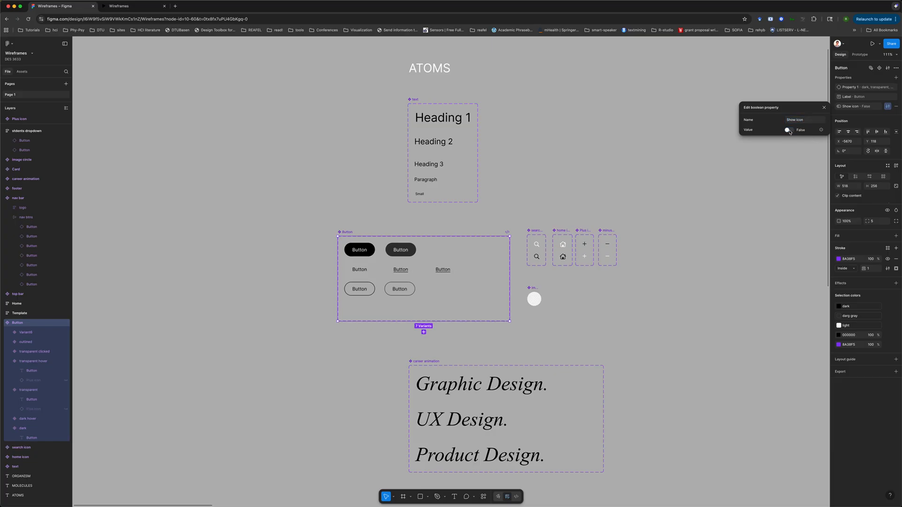
{"action": "left_click", "coordinate": [737, 179]}
Preview the prototype, test the Students button, and restart it from the home page
{"action": "scroll", "coordinate": [667, 201], "scroll_direction": "right", "scroll_amount": 15}
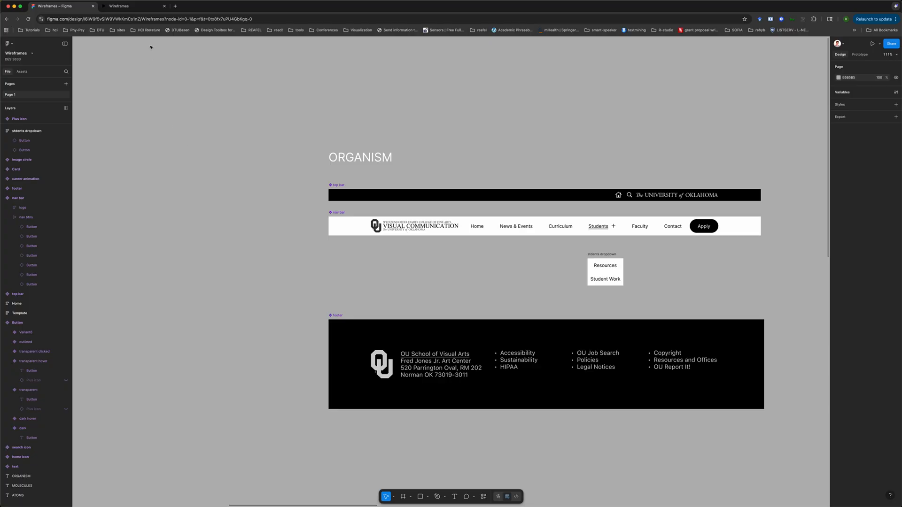
{"action": "left_click", "coordinate": [131, 6]}
{"action": "left_click", "coordinate": [531, 57]}
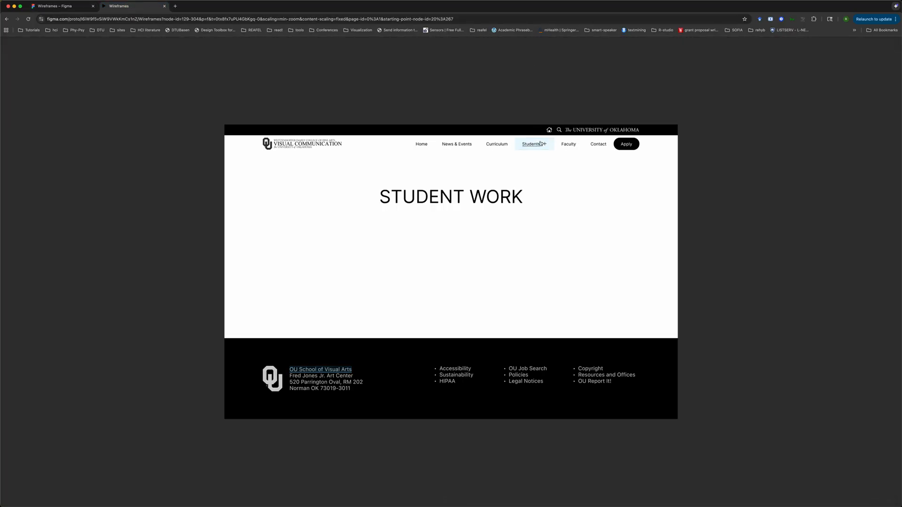
{"action": "left_click", "coordinate": [505, 170]}
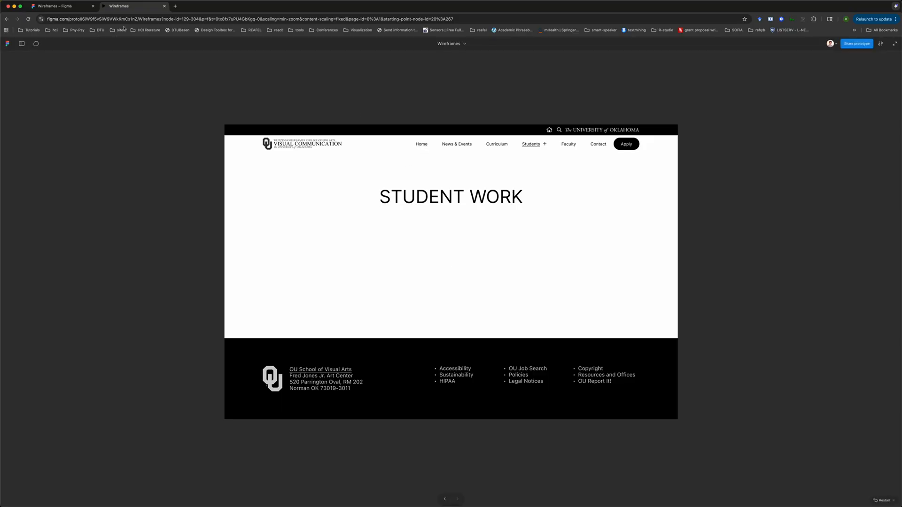
{"action": "left_click", "coordinate": [712, 329]}
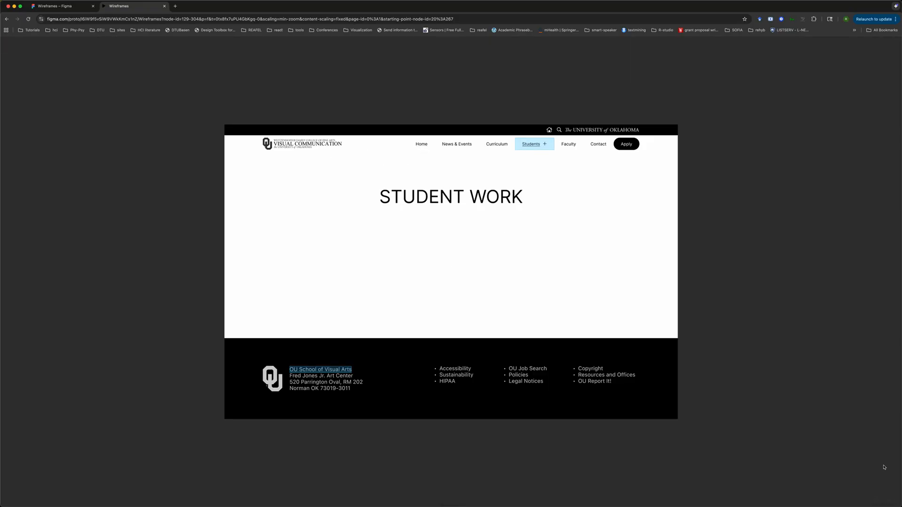
{"action": "left_click", "coordinate": [831, 468]}
{"action": "left_click", "coordinate": [882, 503]}
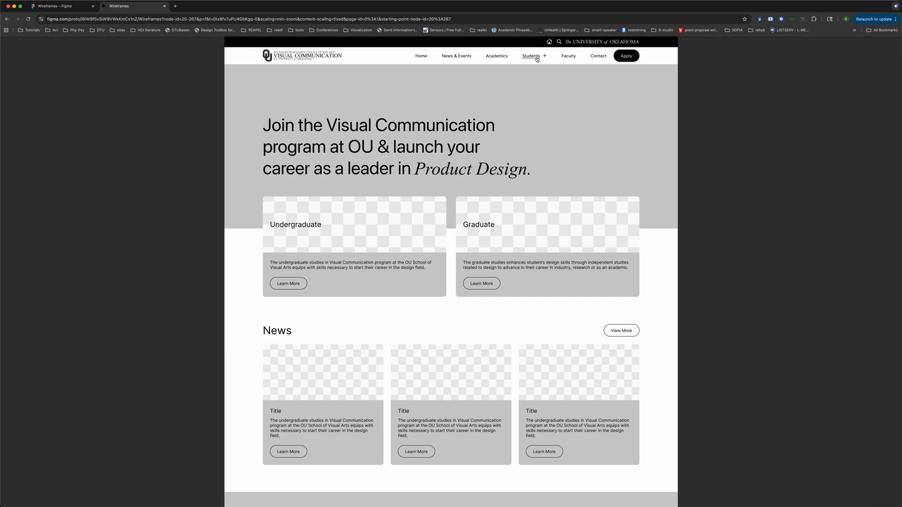
Switch the nav bar's Students button instance to the transparent variant
{"action": "left_click", "coordinate": [55, 6]}
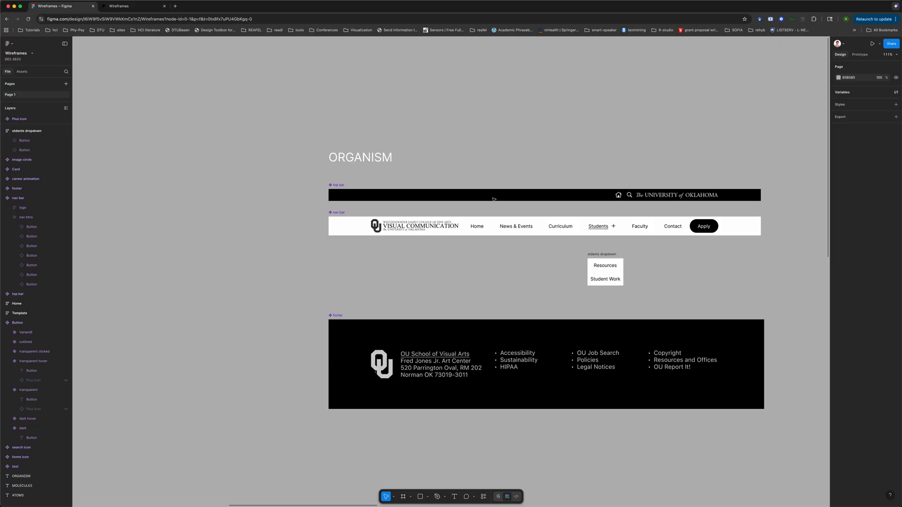
{"action": "double_click", "coordinate": [598, 226]}
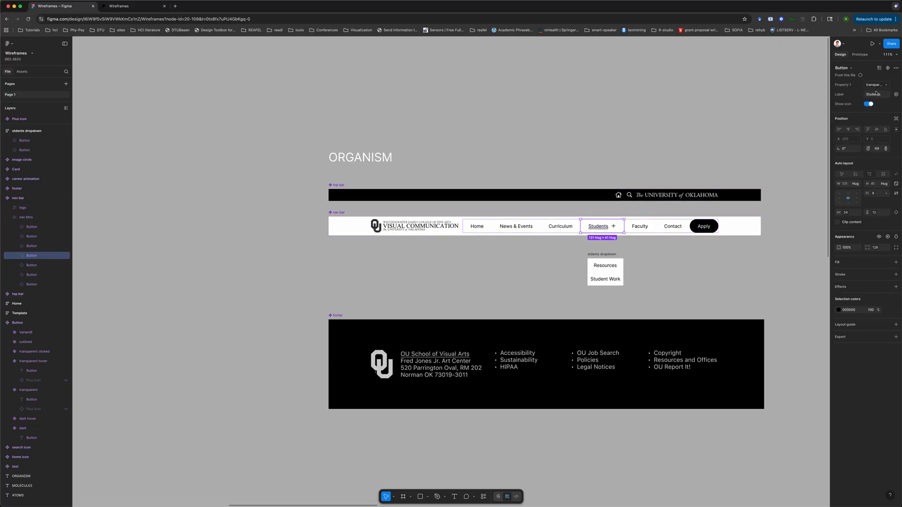
{"action": "left_click", "coordinate": [875, 84]}
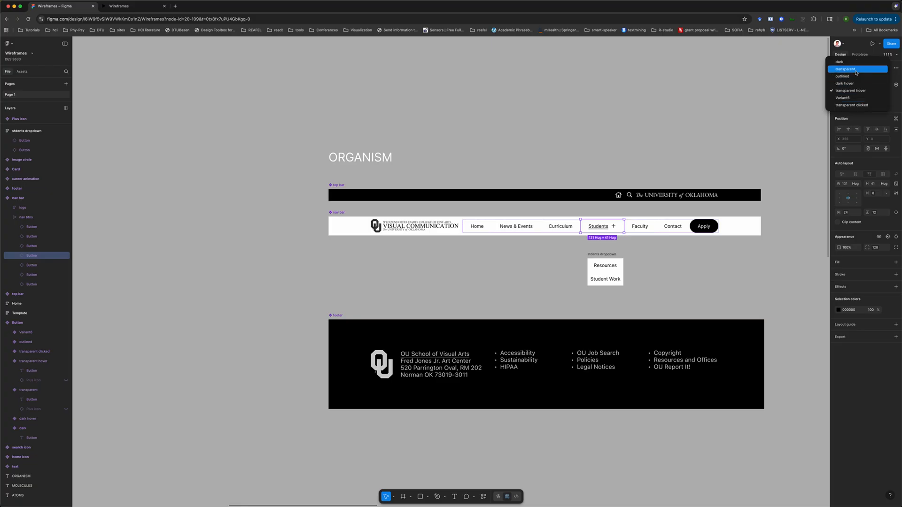
{"action": "left_click", "coordinate": [855, 73]}
{"action": "left_click", "coordinate": [684, 145]}
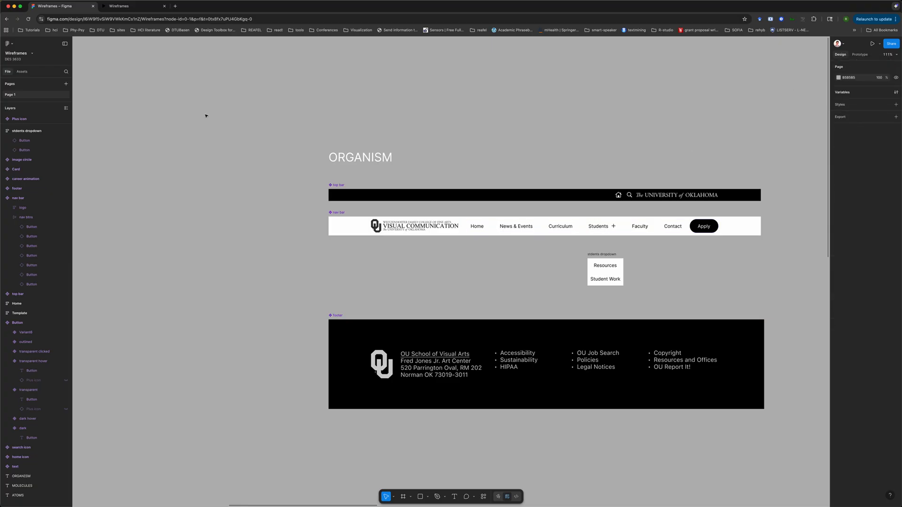
Test the prototype: open the Students dropdown, go to Student Work, then restart from the home page
{"action": "left_click", "coordinate": [119, 6]}
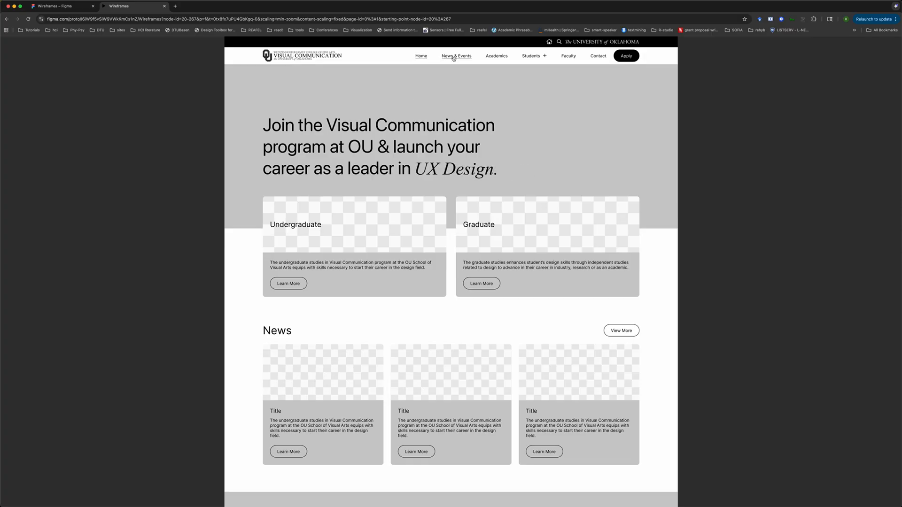
{"action": "left_click", "coordinate": [539, 58]}
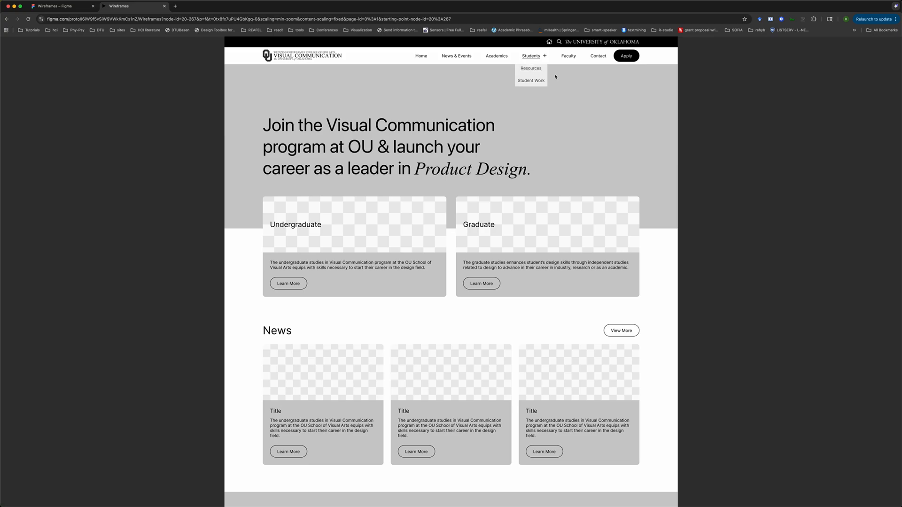
{"action": "mouse_move", "coordinate": [538, 58]}
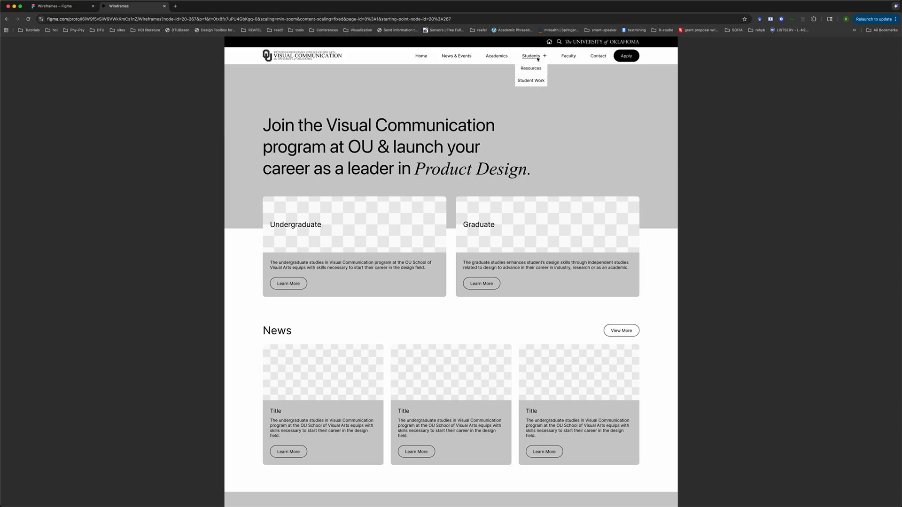
{"action": "left_click", "coordinate": [532, 81]}
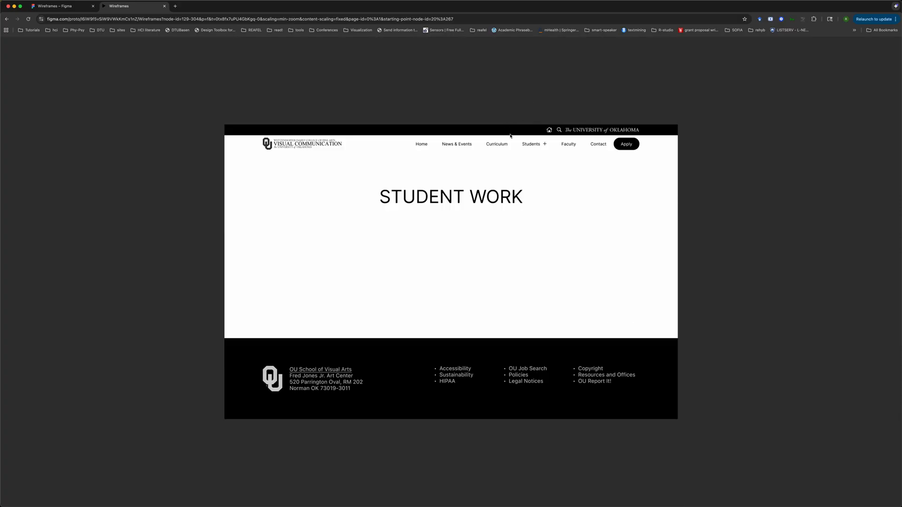
{"action": "left_click", "coordinate": [533, 147]}
{"action": "left_click", "coordinate": [517, 114]}
{"action": "key", "text": "r"}
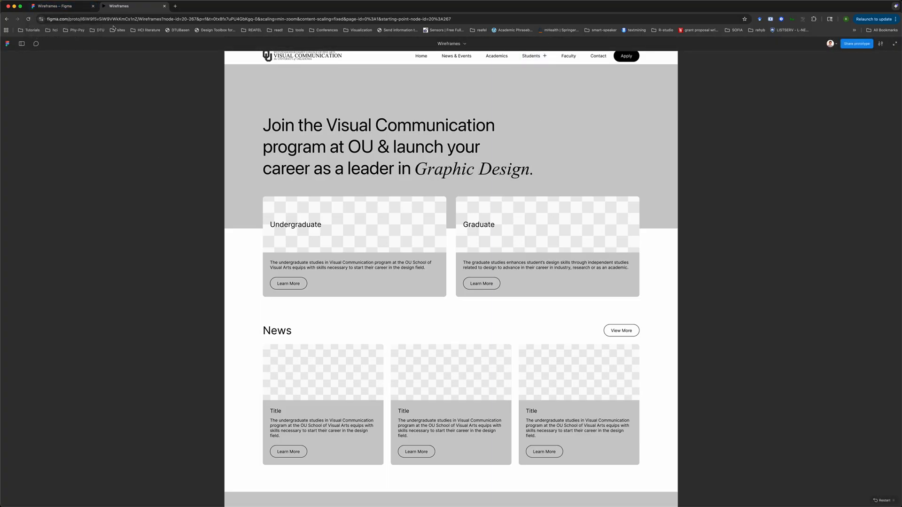
Nudge the students dropdown slightly left so it sits under the Students button
{"action": "left_click", "coordinate": [57, 7]}
{"action": "scroll", "coordinate": [485, 134], "scroll_direction": "down", "scroll_amount": 3}
{"action": "scroll", "coordinate": [486, 135], "scroll_direction": "right", "scroll_amount": 3}
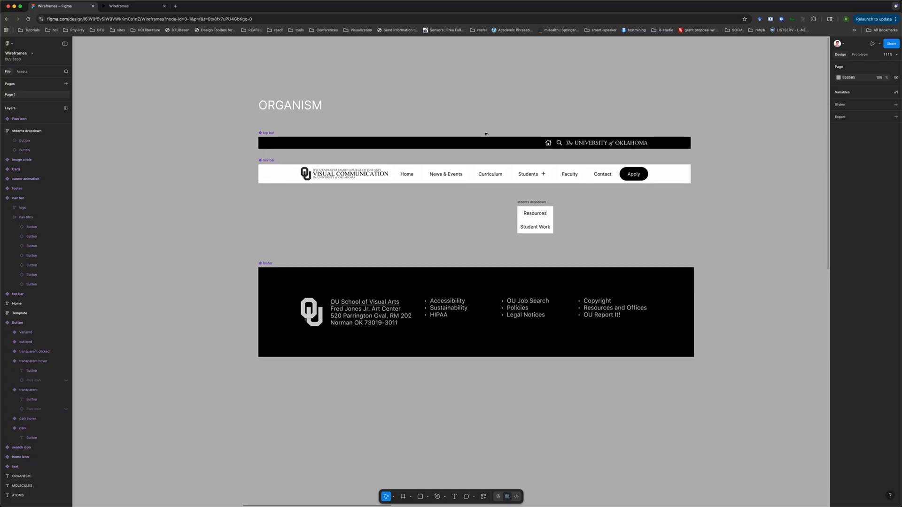
{"action": "left_click", "coordinate": [526, 188]}
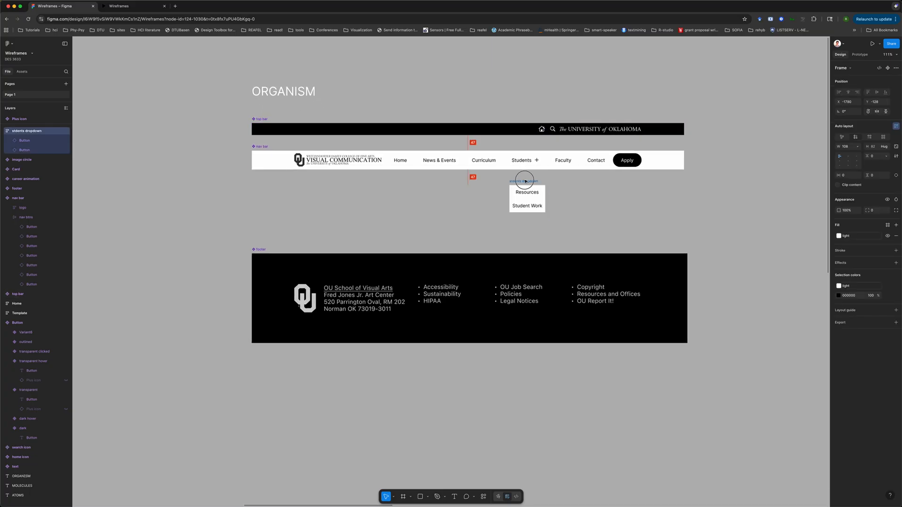
{"action": "scroll", "coordinate": [525, 182], "scroll_direction": "up", "scroll_amount": 5}
{"action": "scroll", "coordinate": [525, 181], "scroll_direction": "up", "scroll_amount": 2}
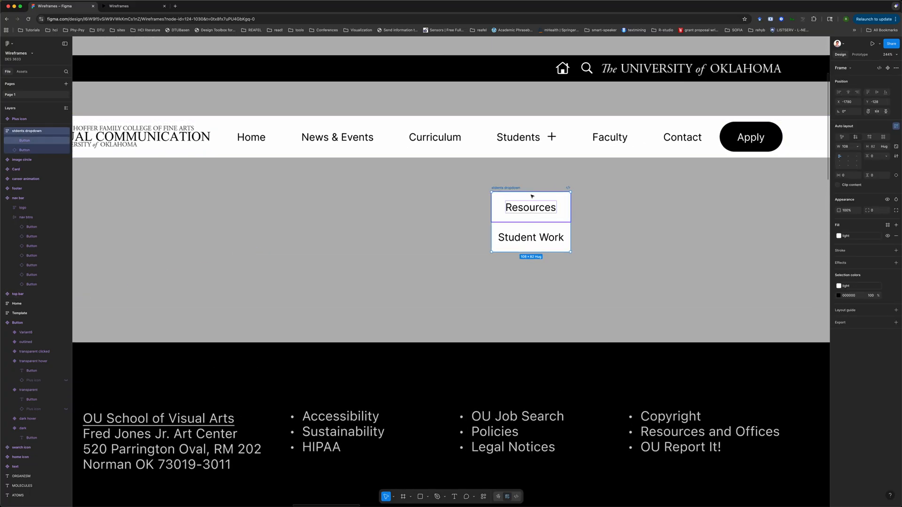
{"action": "scroll", "coordinate": [512, 189], "scroll_direction": "down", "scroll_amount": 8}
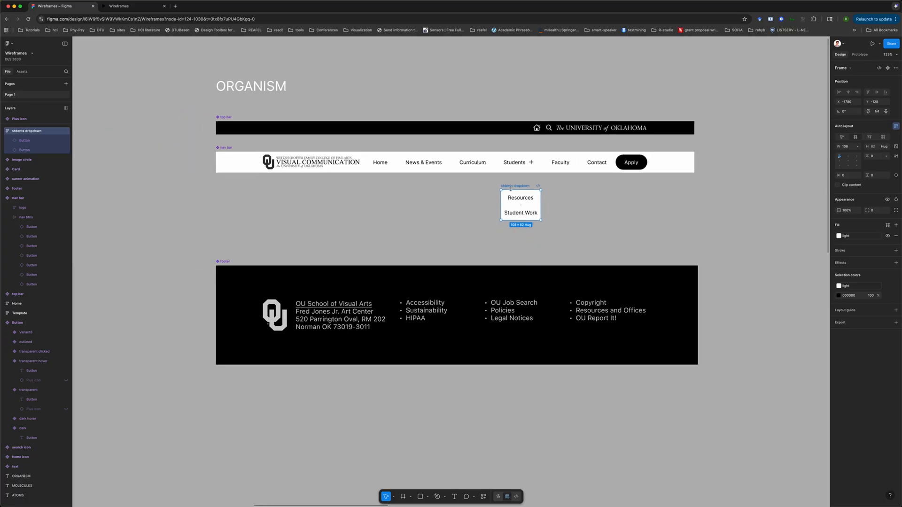
{"action": "scroll", "coordinate": [511, 189], "scroll_direction": "up", "scroll_amount": 5}
{"action": "left_click", "coordinate": [491, 157]}
{"action": "left_click", "coordinate": [491, 157]}
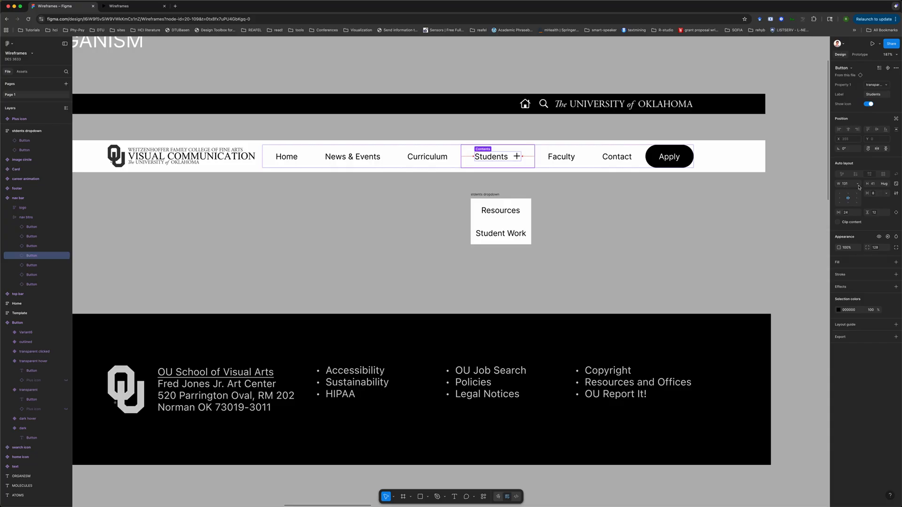
{"action": "left_click", "coordinate": [488, 195]}
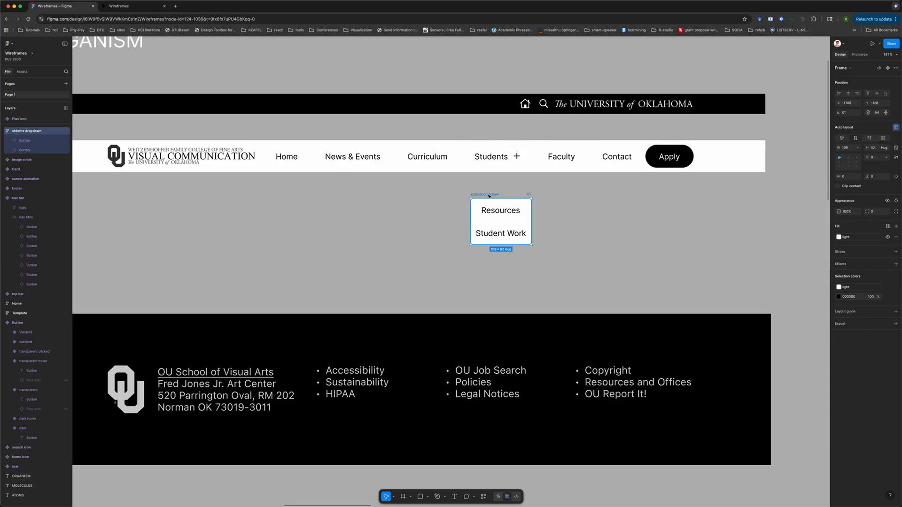
{"action": "mouse_move", "coordinate": [488, 195]}
{"action": "left_mouse_down"}
{"action": "mouse_move", "coordinate": [480, 168]}
{"action": "mouse_move", "coordinate": [479, 194]}
{"action": "left_mouse_up"}
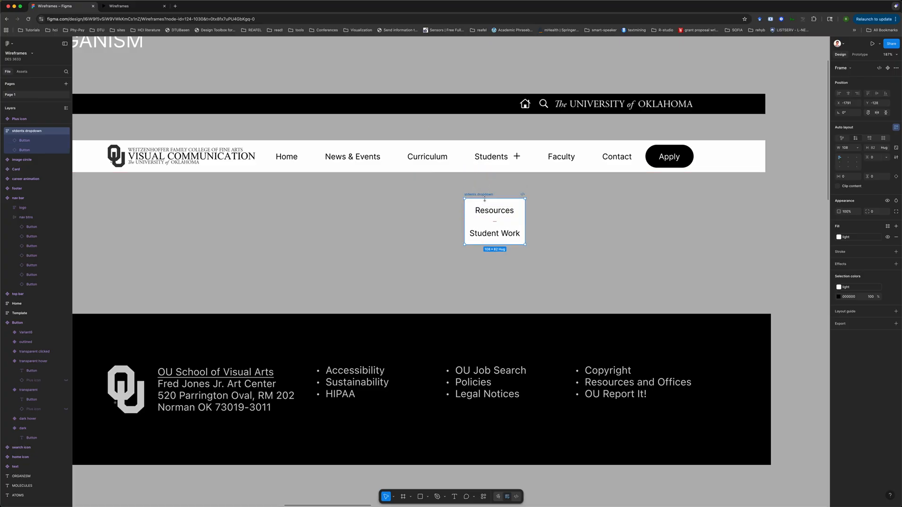
Set the students dropdown's width to 131
{"action": "left_click", "coordinate": [847, 148]}
{"action": "type", "text": "131"}
{"action": "key", "text": "Return"}
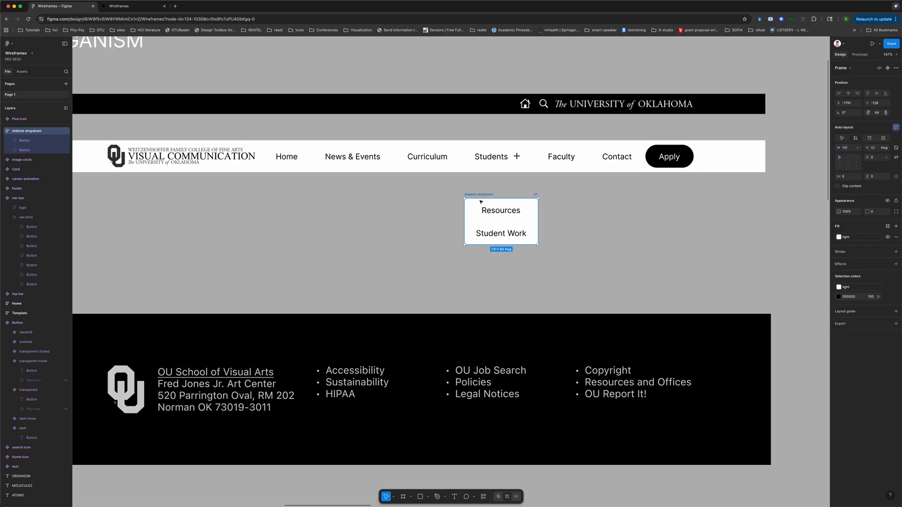
{"action": "left_click", "coordinate": [501, 211]}
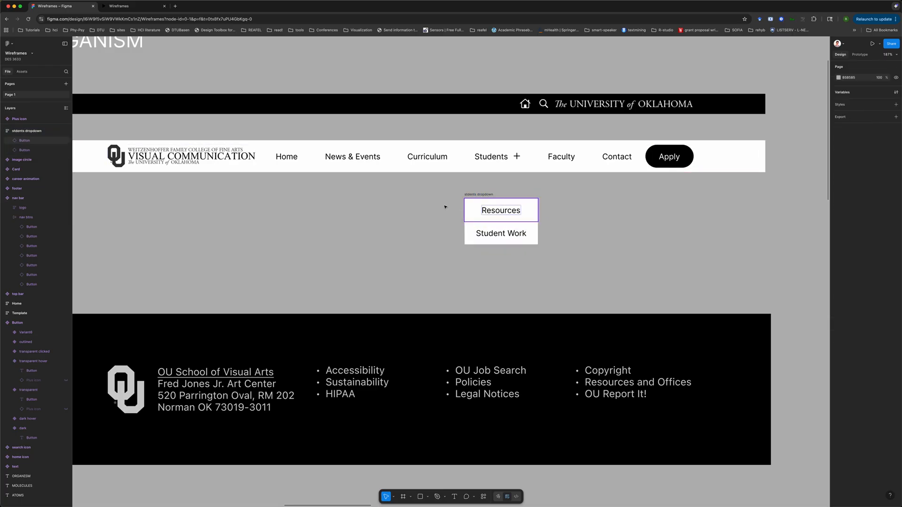
Preview the prototype again and open and close the Students dropdown
{"action": "left_click", "coordinate": [126, 8]}
{"action": "left_click", "coordinate": [163, 117]}
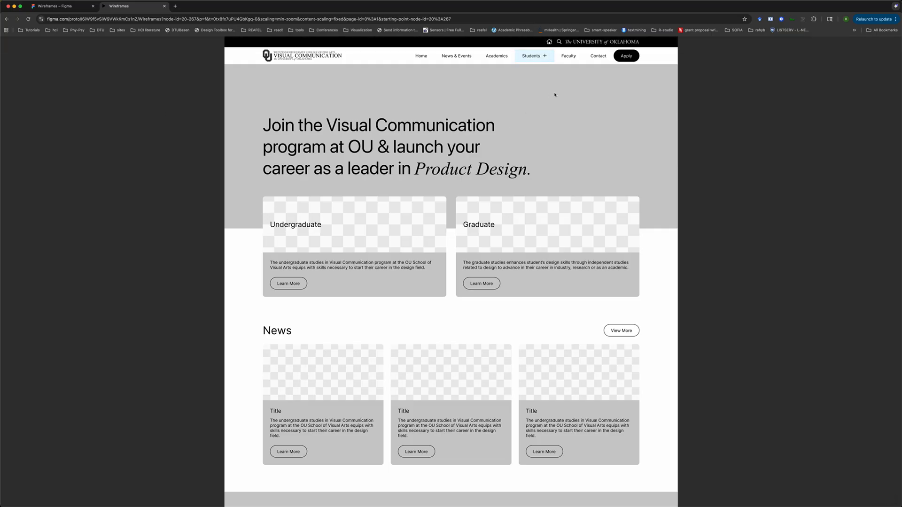
{"action": "mouse_move", "coordinate": [531, 58]}
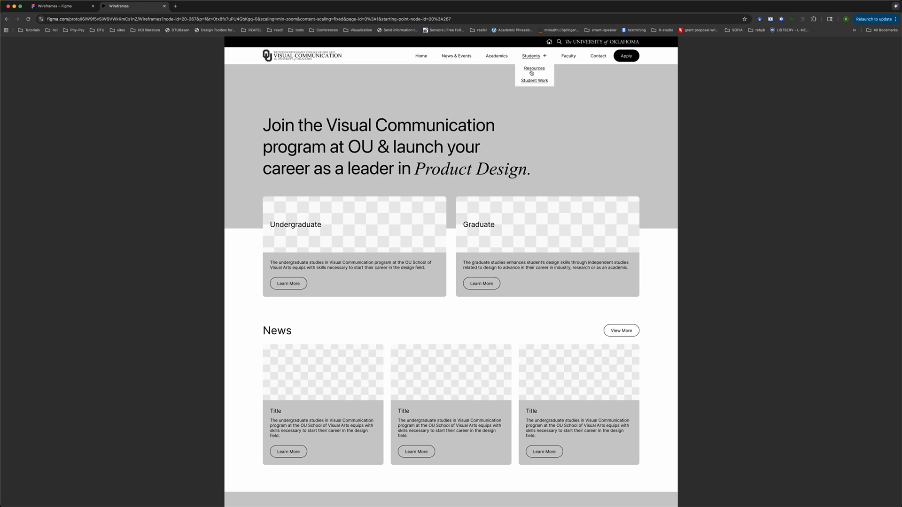
{"action": "left_click", "coordinate": [598, 108]}
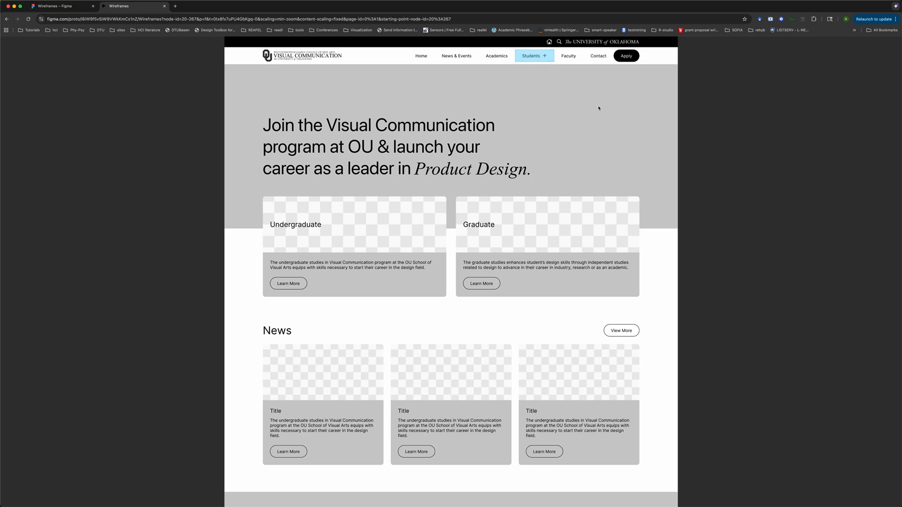
{"action": "left_click", "coordinate": [96, 71]}
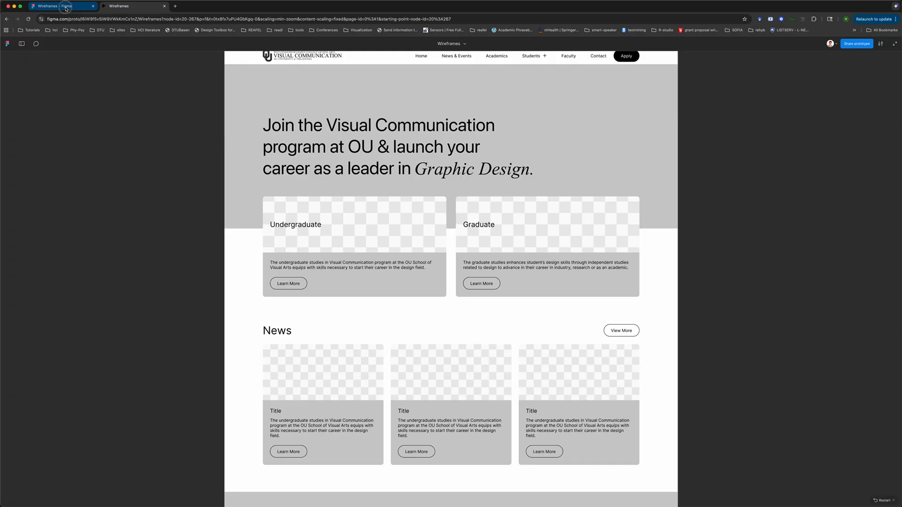
Inspect the Student Work page frame and its heading on the canvas
{"action": "left_click", "coordinate": [54, 6]}
{"action": "scroll", "coordinate": [622, 231], "scroll_direction": "down", "scroll_amount": 10}
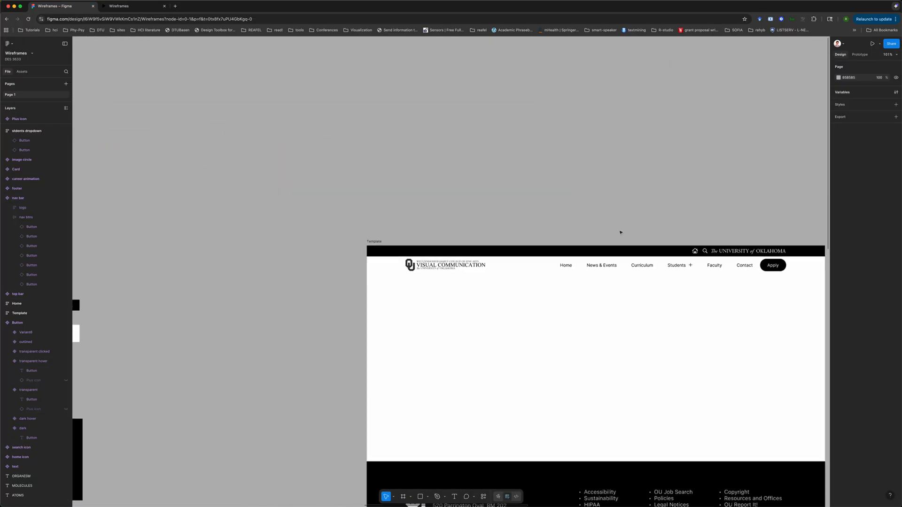
{"action": "scroll", "coordinate": [620, 233], "scroll_direction": "right", "scroll_amount": 7}
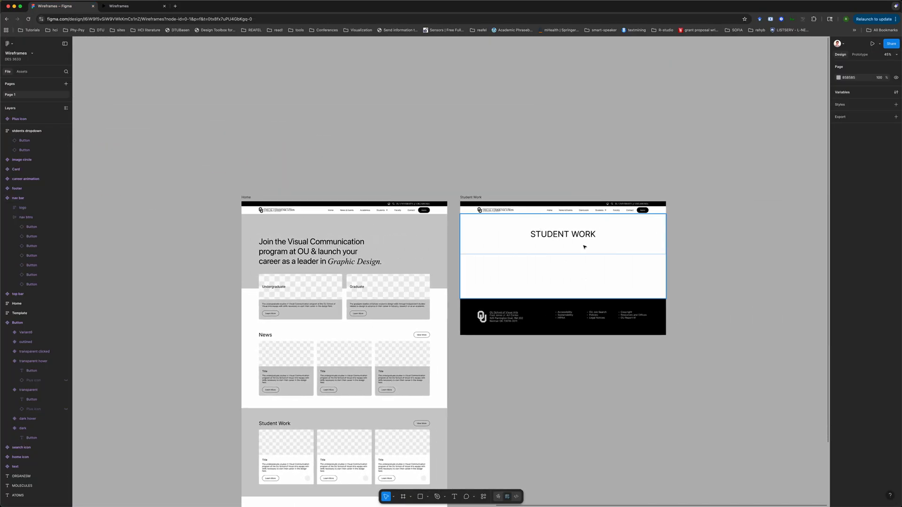
{"action": "left_click", "coordinate": [594, 235]}
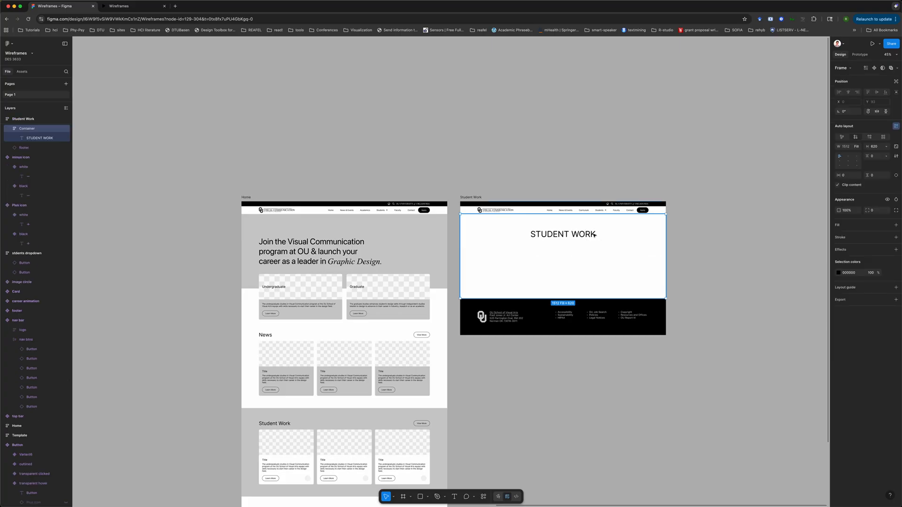
{"action": "left_click", "coordinate": [614, 171]}
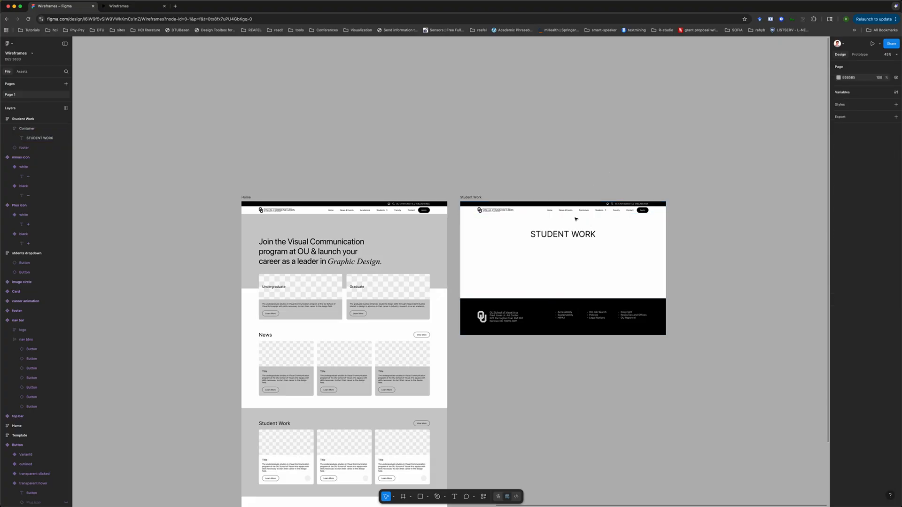
{"action": "scroll", "coordinate": [569, 236], "scroll_direction": "up", "scroll_amount": 2}
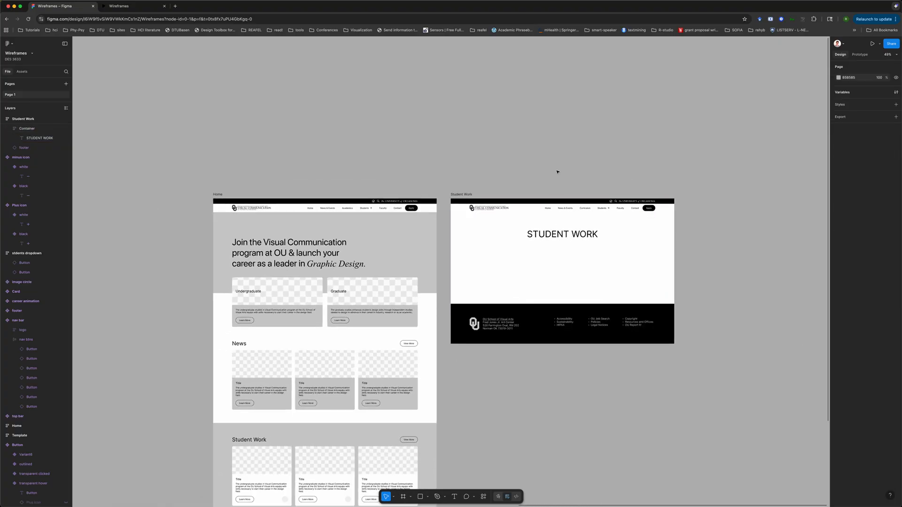
{"action": "scroll", "coordinate": [557, 171], "scroll_direction": "down", "scroll_amount": 3}
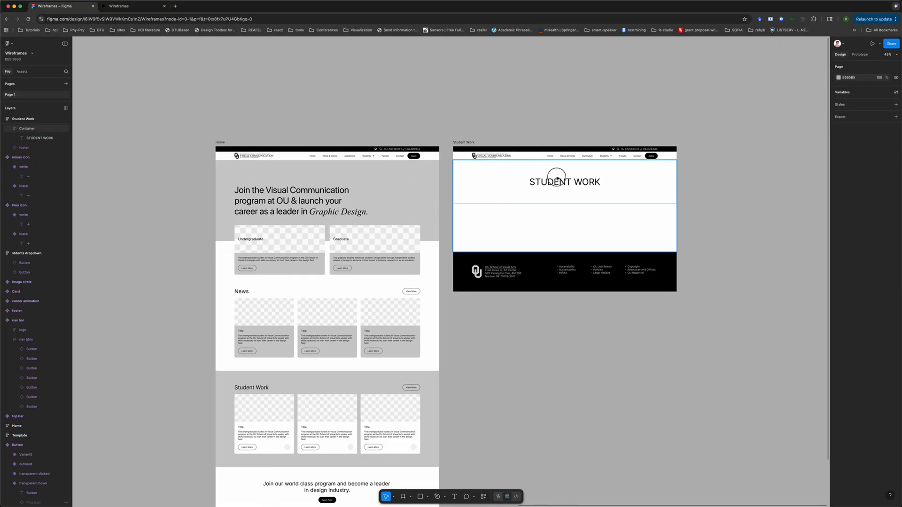
{"action": "left_click", "coordinate": [557, 179]}
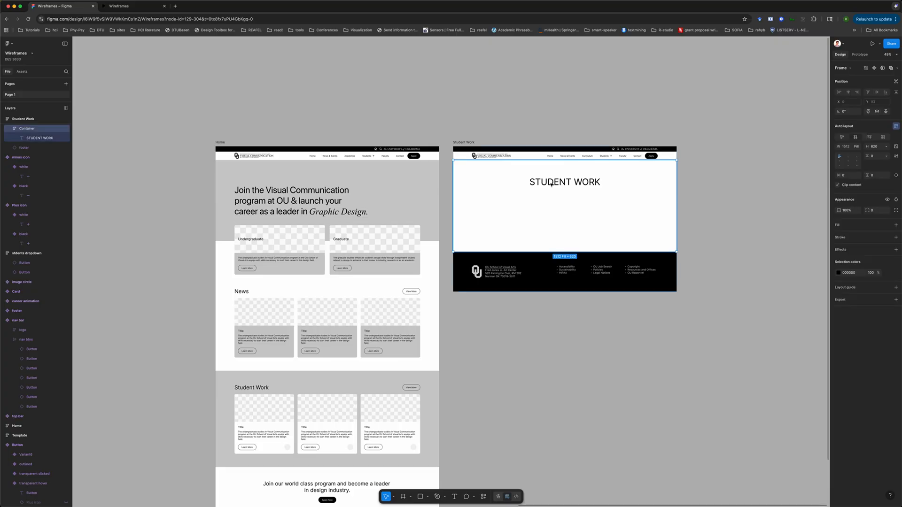
{"action": "left_click", "coordinate": [562, 190]}
{"action": "scroll", "coordinate": [563, 189], "scroll_direction": "up", "scroll_amount": 5}
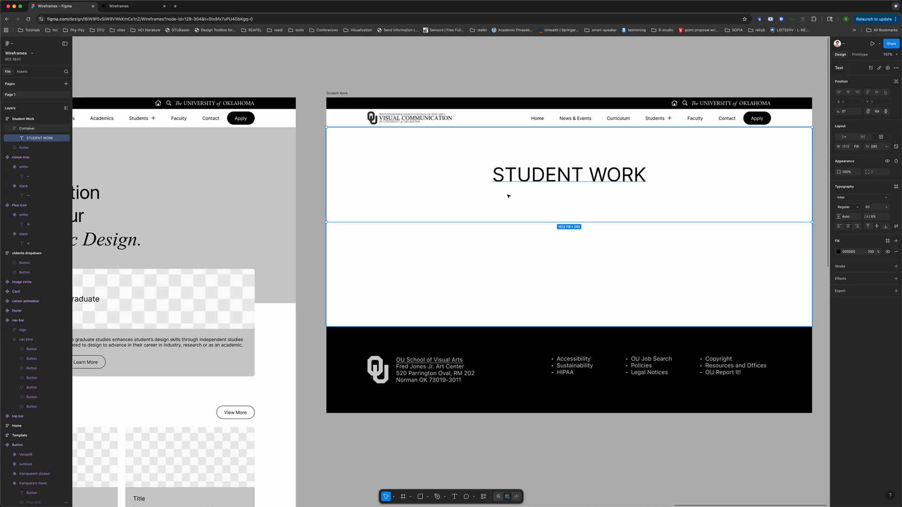
{"action": "scroll", "coordinate": [507, 196], "scroll_direction": "up", "scroll_amount": 2}
{"action": "left_click", "coordinate": [457, 122]}
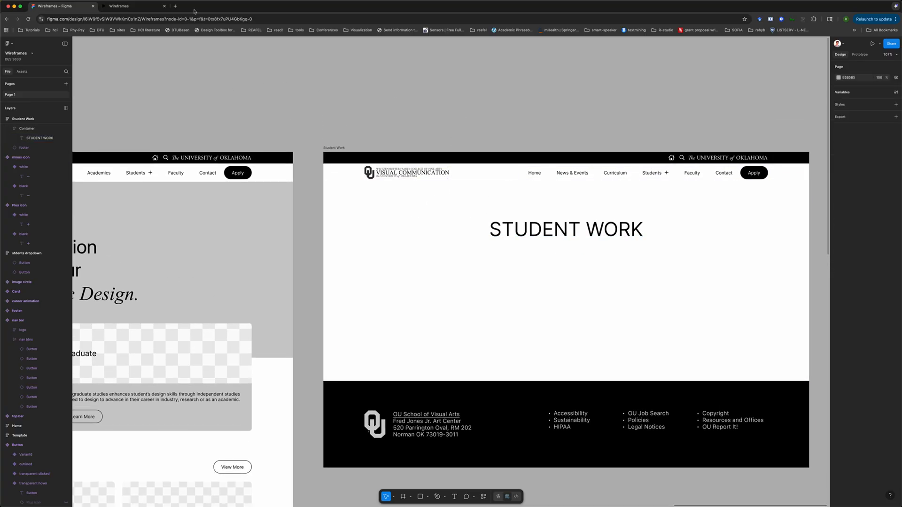
Open a new browser tab and go to amazon.com
{"action": "left_click", "coordinate": [175, 6]}
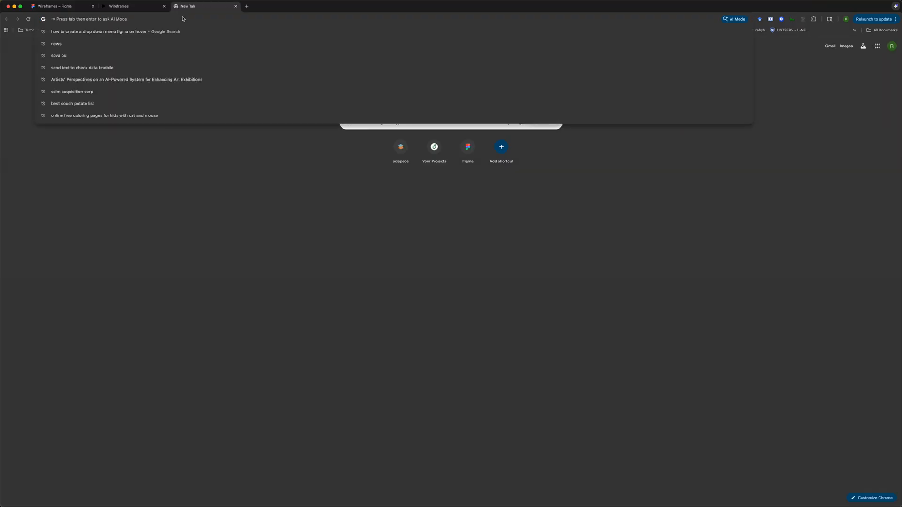
{"action": "type", "text": "filter bar"}
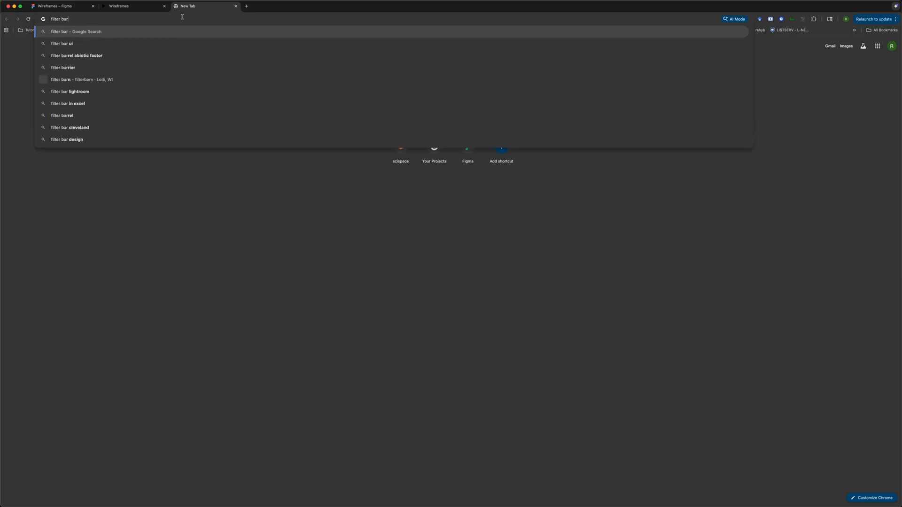
{"action": "key", "text": "super+a"}
{"action": "key", "text": "BackSpace"}
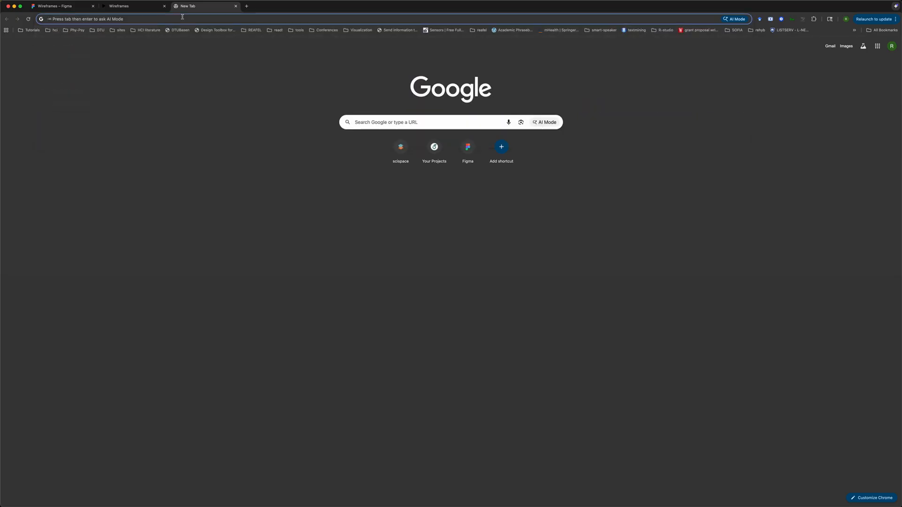
{"action": "type", "text": "amazon.com"}
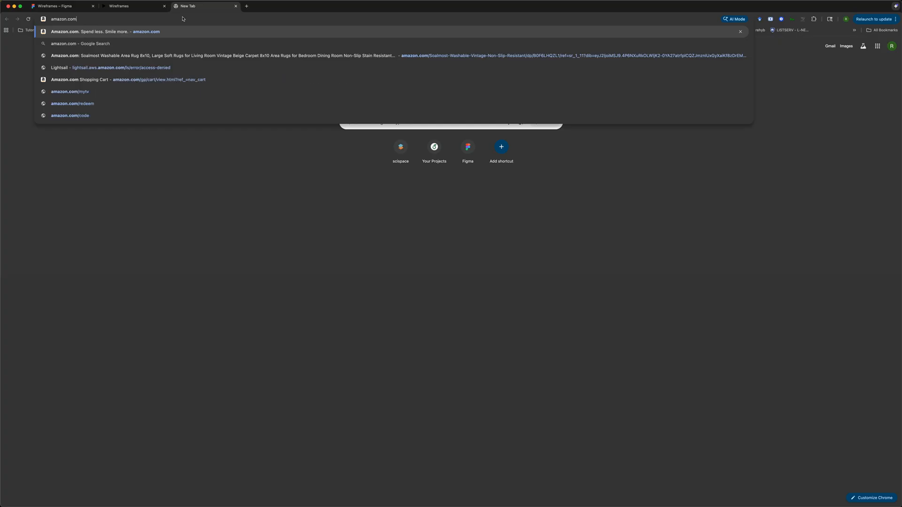
{"action": "key", "text": "Return"}
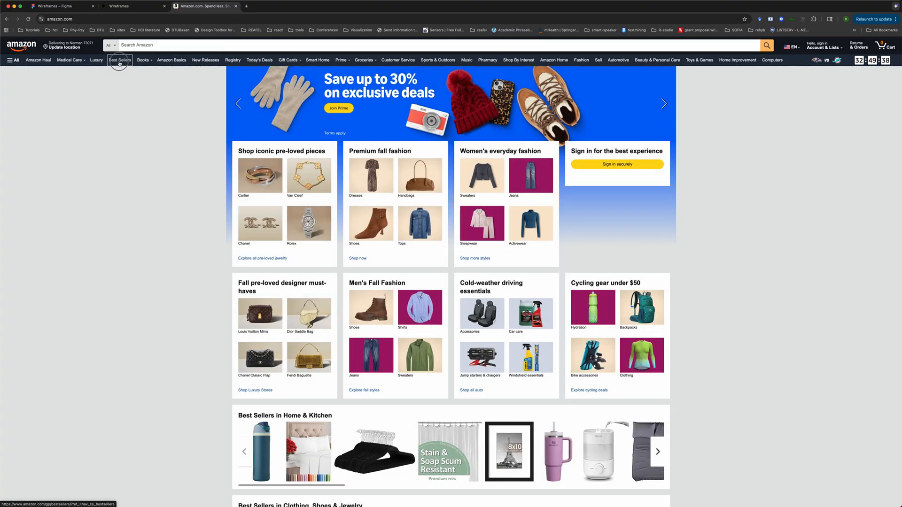
Browse Amazon's Best Sellers and New Releases pages as navigation reference
{"action": "left_click", "coordinate": [119, 63]}
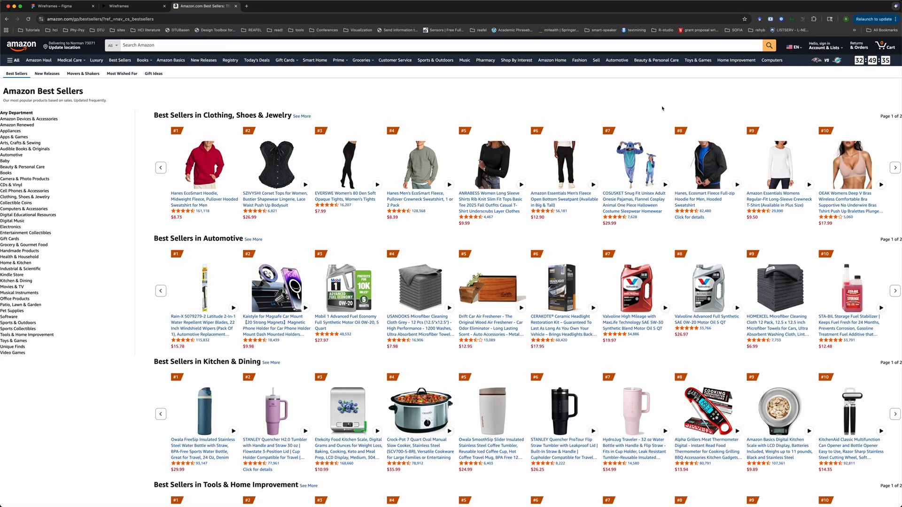
{"action": "scroll", "coordinate": [360, 231], "scroll_direction": "down", "scroll_amount": 7}
{"action": "scroll", "coordinate": [421, 120], "scroll_direction": "up", "scroll_amount": 7}
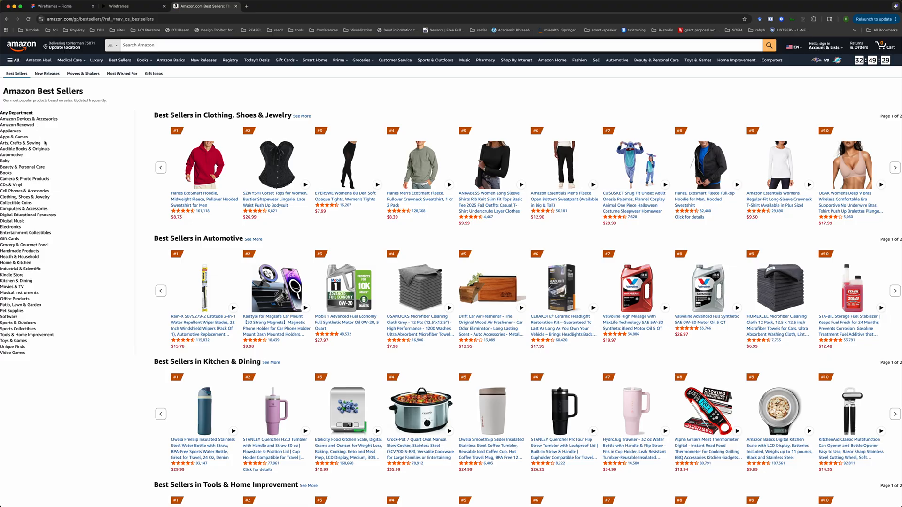
{"action": "left_click", "coordinate": [37, 74]}
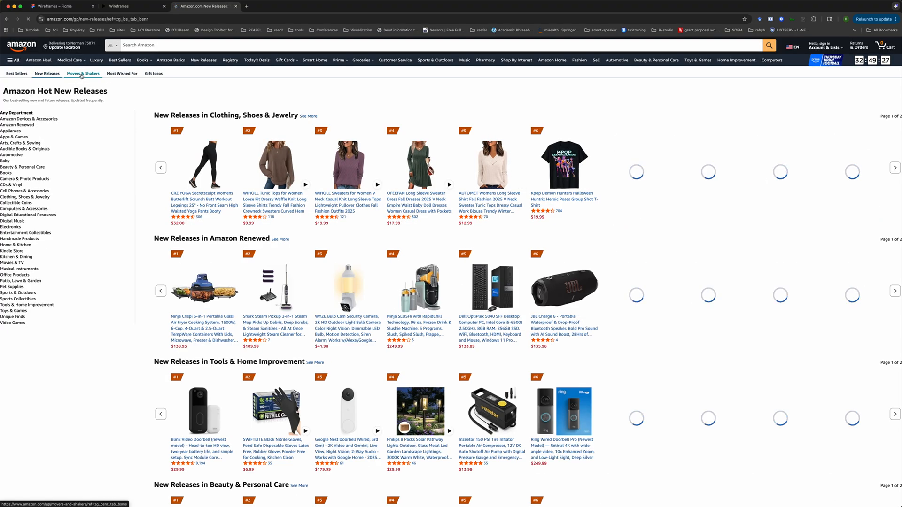
Review Amazon's New Releases and Best Sellers pages, then return to the Amazon home page
{"action": "scroll", "coordinate": [17, 128], "scroll_direction": "down", "scroll_amount": 10}
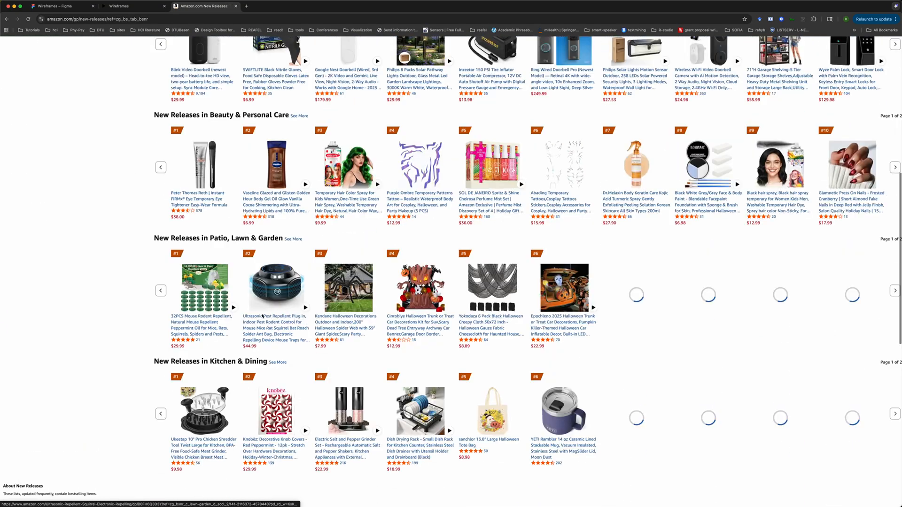
{"action": "scroll", "coordinate": [17, 128], "scroll_direction": "up", "scroll_amount": 10}
{"action": "left_click", "coordinate": [8, 20]}
{"action": "left_click", "coordinate": [7, 19]}
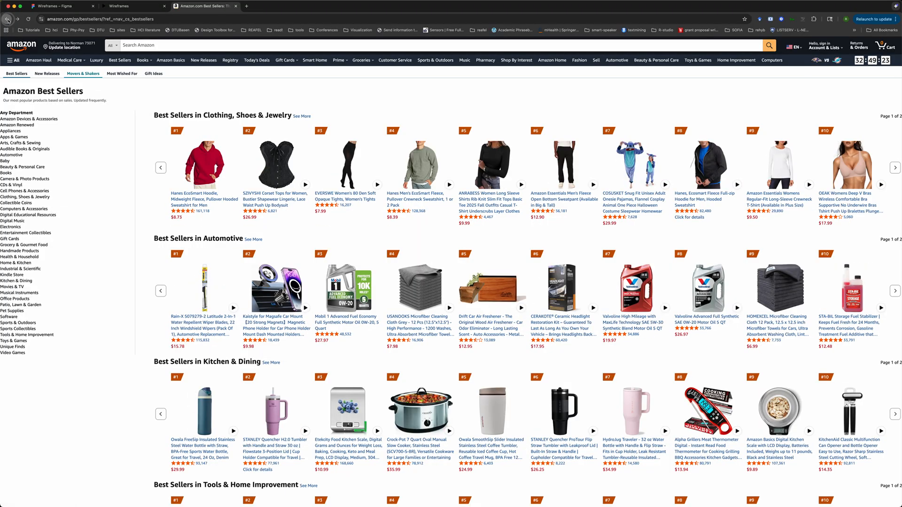
{"action": "scroll", "coordinate": [177, 196], "scroll_direction": "down", "scroll_amount": 1}
{"action": "scroll", "coordinate": [177, 195], "scroll_direction": "up", "scroll_amount": 2}
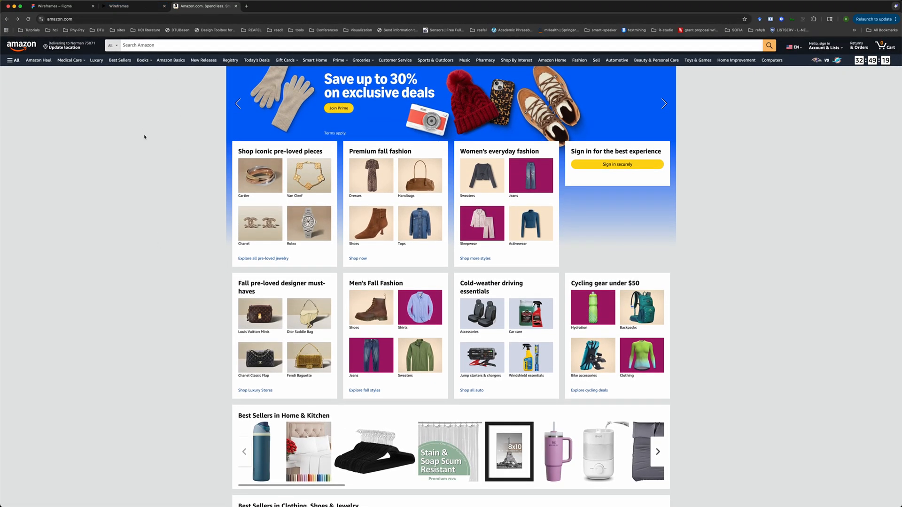
Go to macys.com in the current tab
{"action": "left_click", "coordinate": [164, 45]}
{"action": "left_click", "coordinate": [162, 22]}
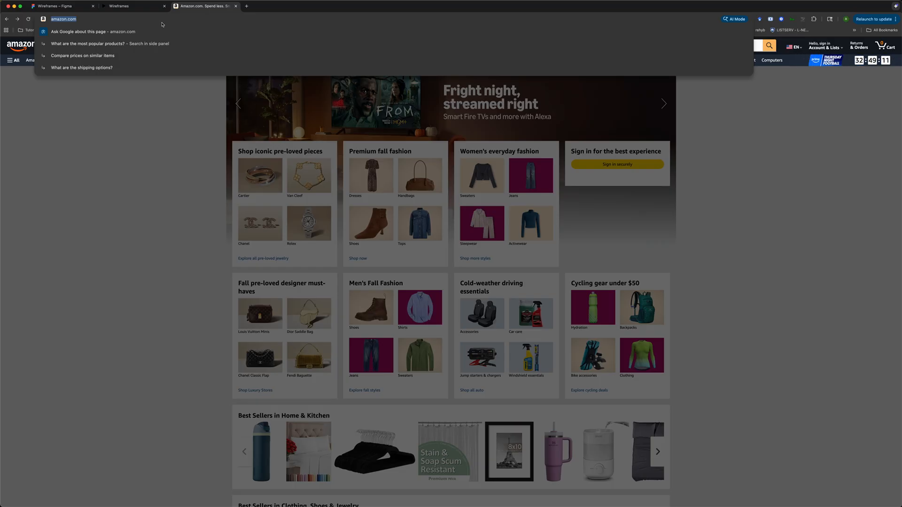
{"action": "type", "text": "macys.c"}
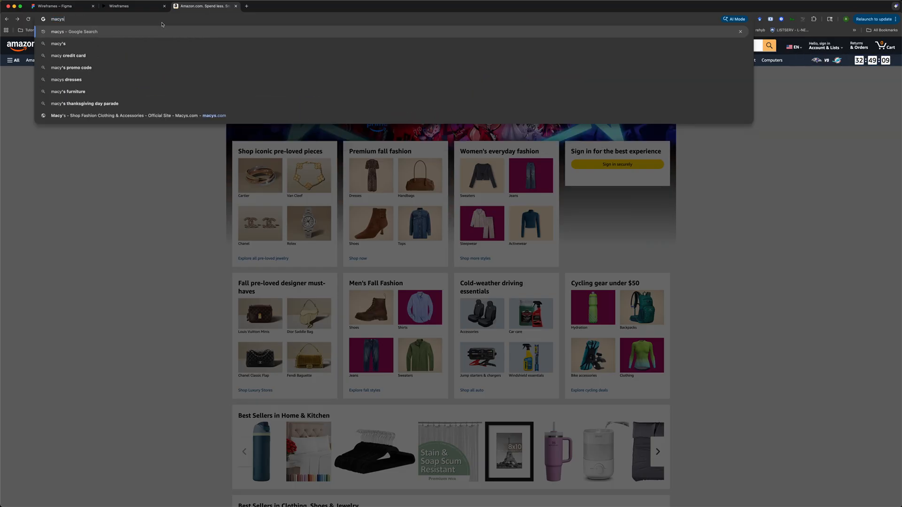
{"action": "type", "text": "om"}
{"action": "key", "text": "Return"}
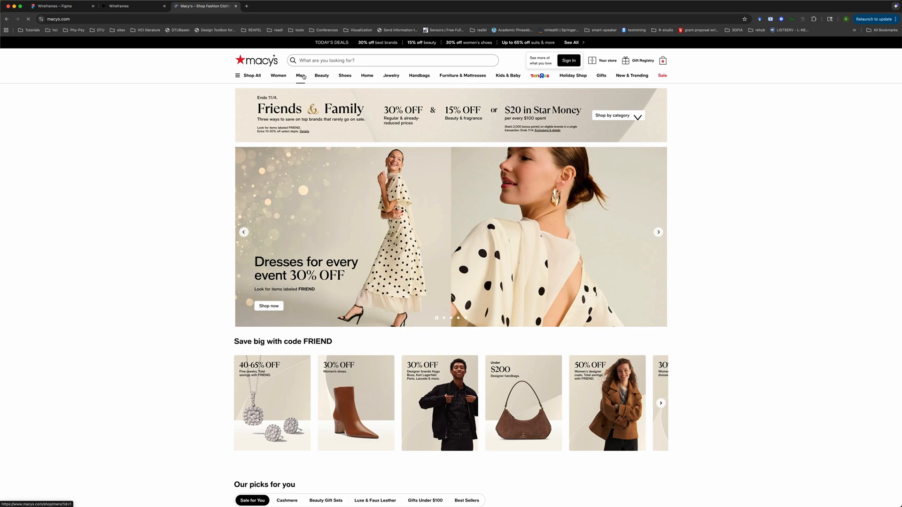
Open Macy's Men section and then its Coats & Jackets category as navigation reference
{"action": "left_click", "coordinate": [301, 77]}
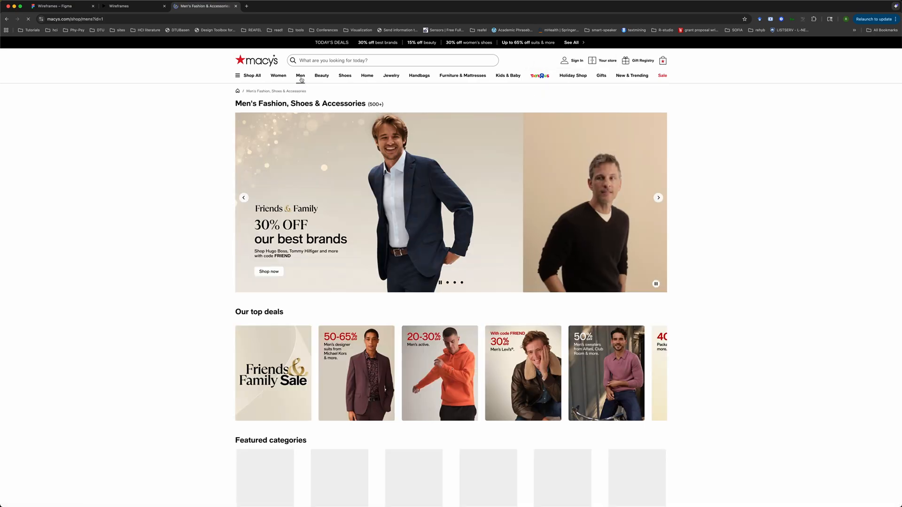
{"action": "scroll", "coordinate": [352, 403], "scroll_direction": "down", "scroll_amount": 2}
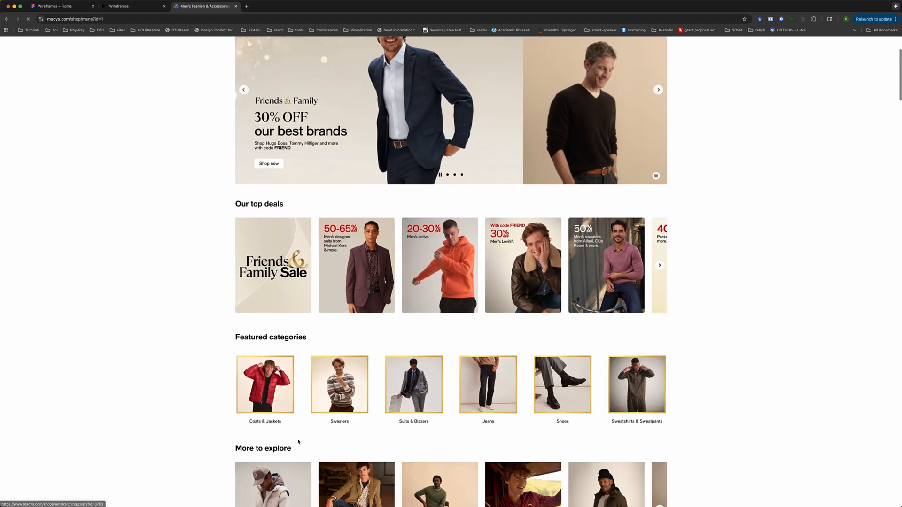
{"action": "left_click", "coordinate": [278, 398]}
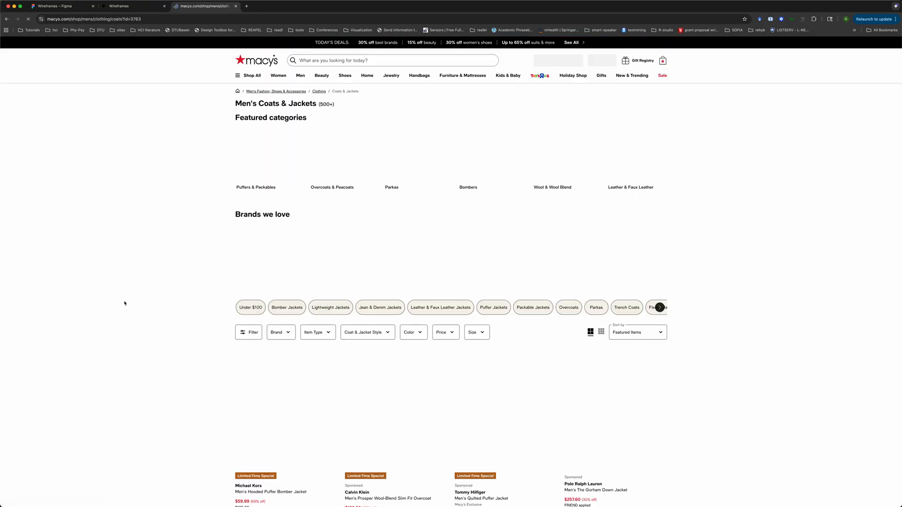
{"action": "scroll", "coordinate": [360, 175], "scroll_direction": "down", "scroll_amount": 5}
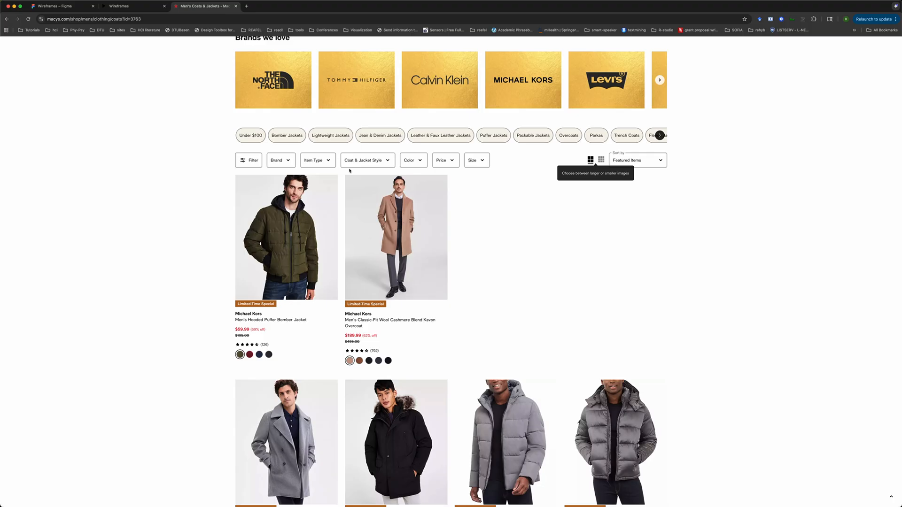
{"action": "left_click", "coordinate": [420, 164]}
{"action": "scroll", "coordinate": [420, 163], "scroll_direction": "down", "scroll_amount": 3}
{"action": "left_click", "coordinate": [566, 167]}
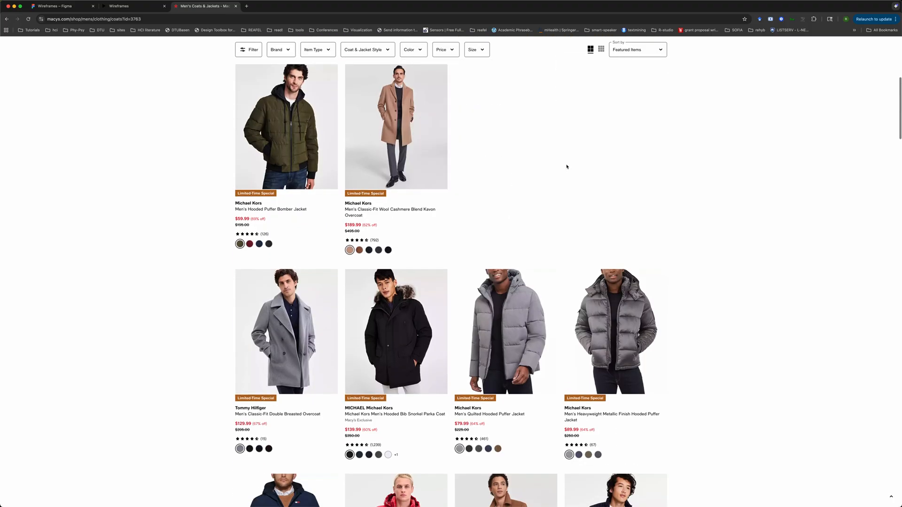
Examine the filter dropdowns on the Men's Coats & Jackets listing page
{"action": "scroll", "coordinate": [566, 165], "scroll_direction": "up", "scroll_amount": 1}
{"action": "left_click", "coordinate": [453, 97]}
{"action": "left_click", "coordinate": [572, 125]}
{"action": "left_click", "coordinate": [475, 49]}
{"action": "left_click", "coordinate": [624, 137]}
{"action": "left_click", "coordinate": [477, 50]}
{"action": "left_click", "coordinate": [481, 51]}
{"action": "left_click", "coordinate": [441, 50]}
{"action": "left_click", "coordinate": [440, 49]}
{"action": "left_click", "coordinate": [411, 49]}
{"action": "left_click", "coordinate": [408, 49]}
{"action": "left_click", "coordinate": [311, 49]}
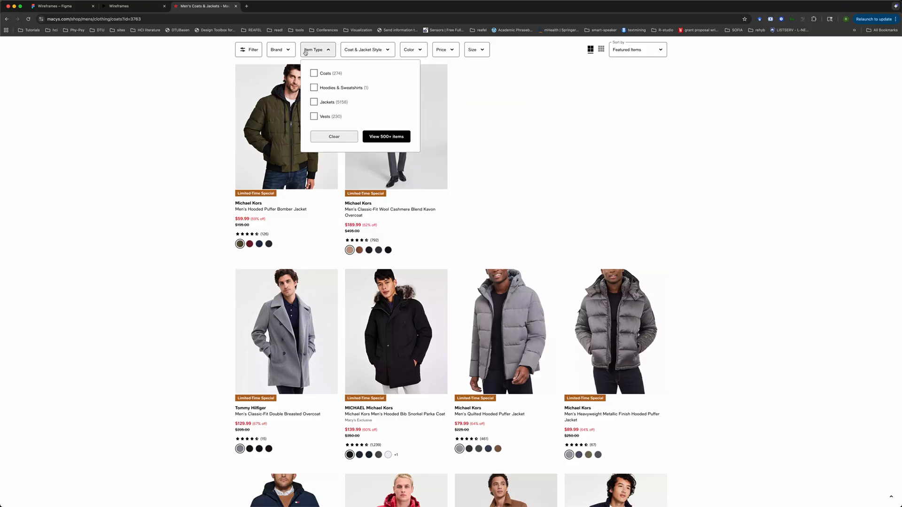
{"action": "left_click", "coordinate": [279, 50]}
{"action": "left_click", "coordinate": [253, 50]}
{"action": "left_click", "coordinate": [254, 50]}
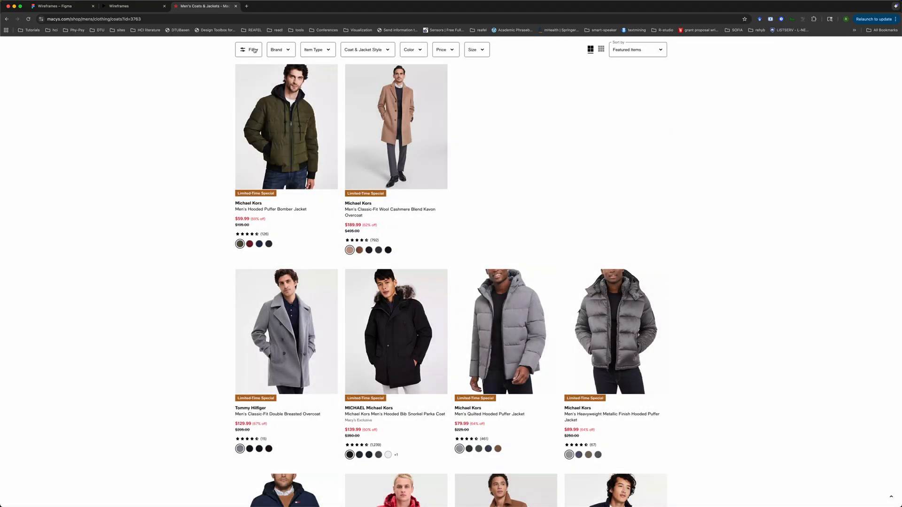
Switch back to the Figma wireframes file and bring the Button component set into view
{"action": "left_click", "coordinate": [122, 6]}
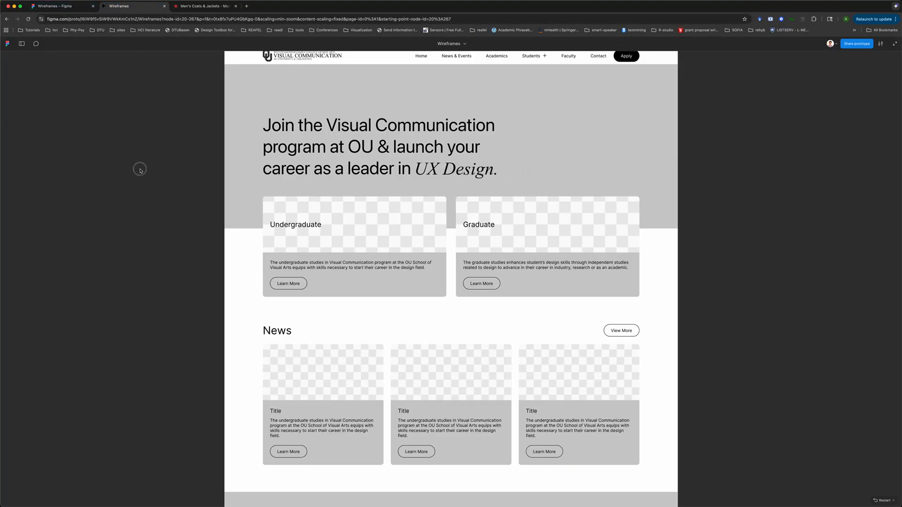
{"action": "left_click", "coordinate": [61, 6]}
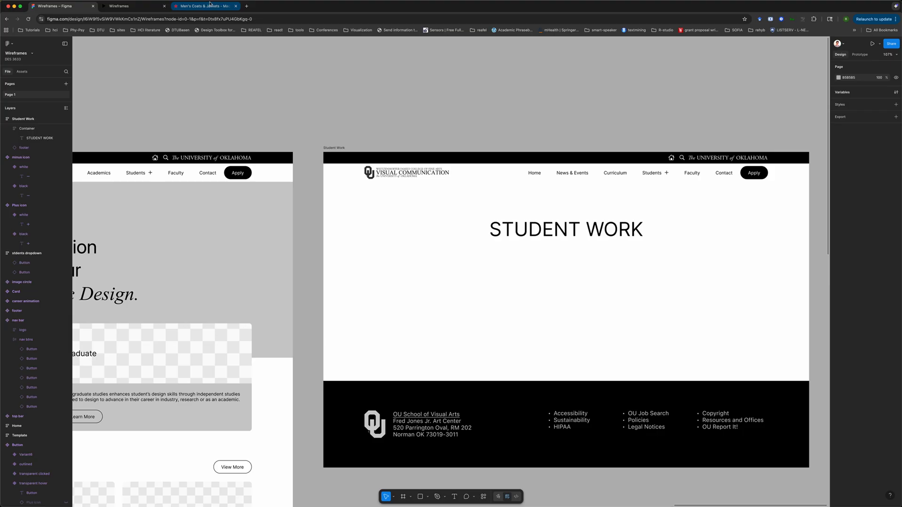
{"action": "left_click", "coordinate": [205, 6]}
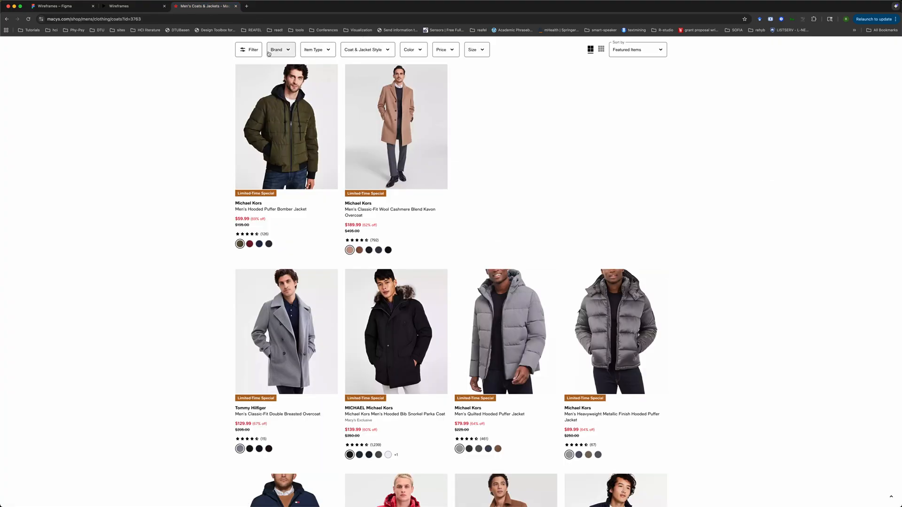
{"action": "left_click", "coordinate": [76, 8]}
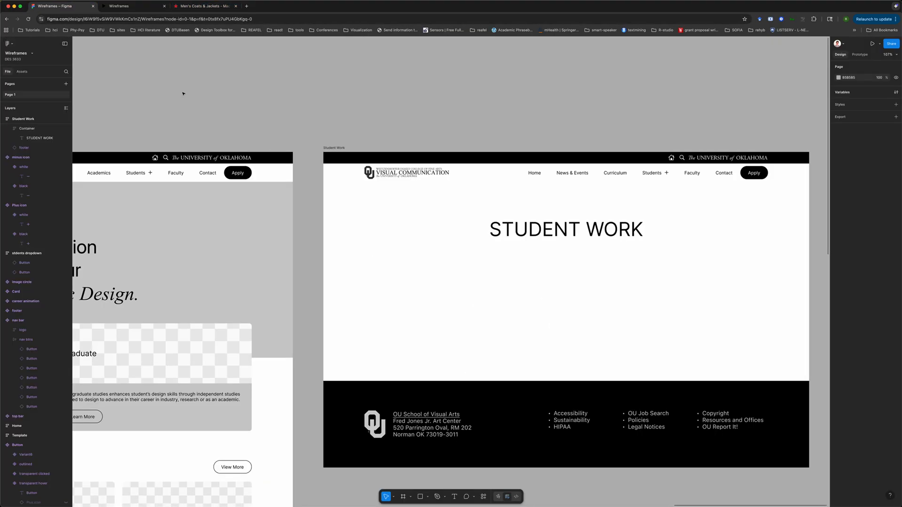
{"action": "scroll", "coordinate": [401, 121], "scroll_direction": "left", "scroll_amount": 5}
{"action": "scroll", "coordinate": [401, 121], "scroll_direction": "down", "scroll_amount": 5}
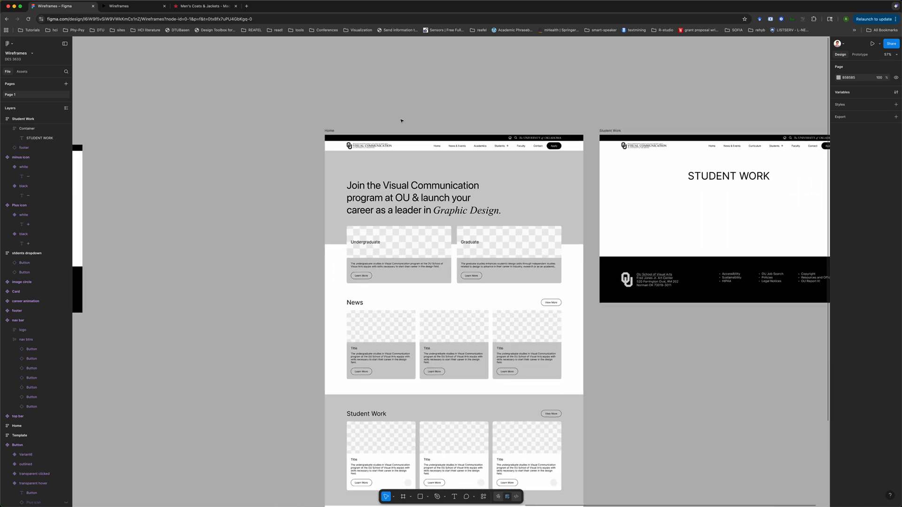
{"action": "scroll", "coordinate": [401, 121], "scroll_direction": "right", "scroll_amount": 10}
{"action": "scroll", "coordinate": [402, 121], "scroll_direction": "left", "scroll_amount": 10}
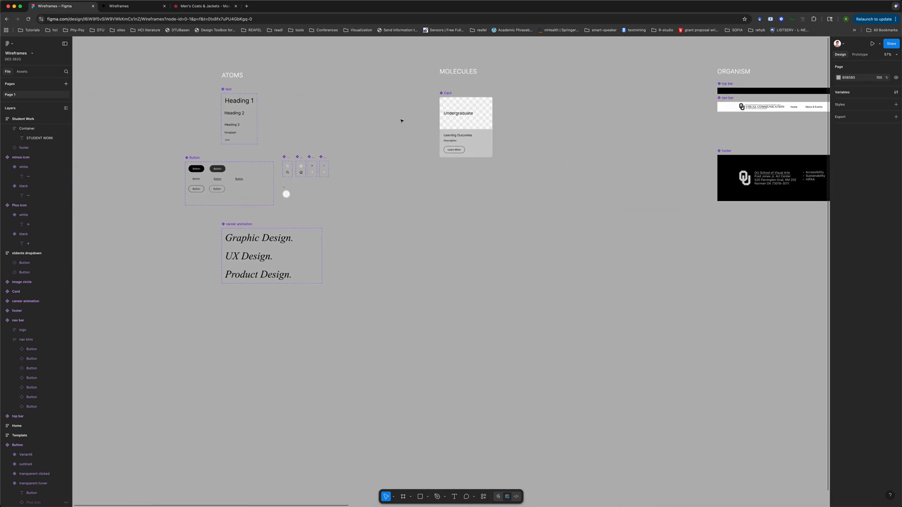
{"action": "scroll", "coordinate": [401, 121], "scroll_direction": "up", "scroll_amount": 5}
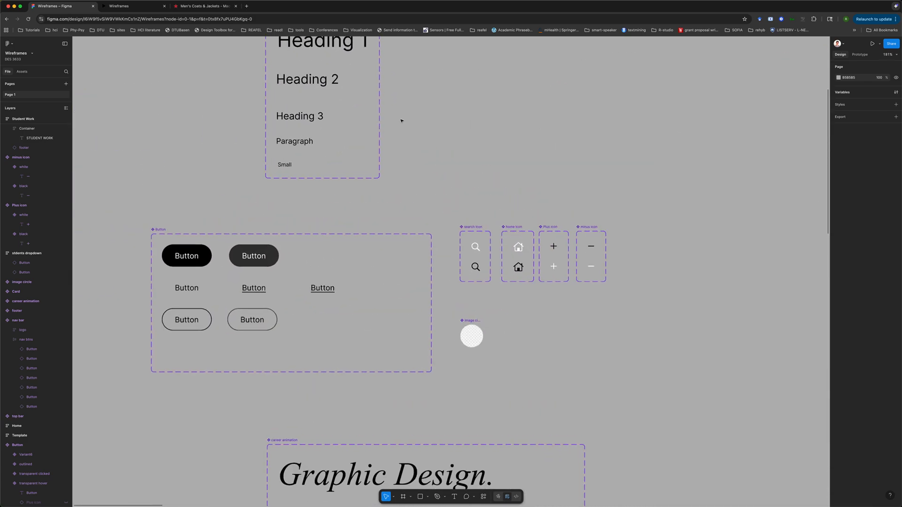
Inspect the transparent and outlined variants inside the Button component set
{"action": "left_click", "coordinate": [254, 255]}
{"action": "left_click", "coordinate": [256, 290]}
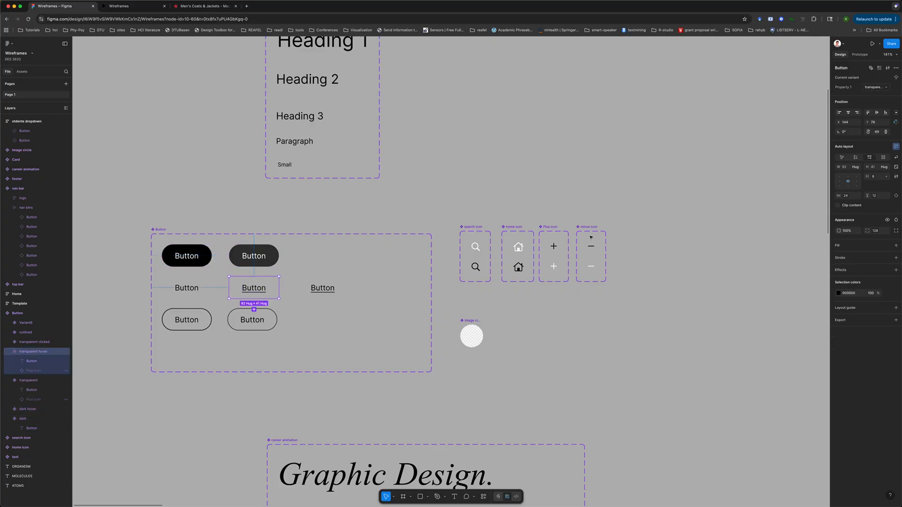
{"action": "left_click", "coordinate": [454, 200]}
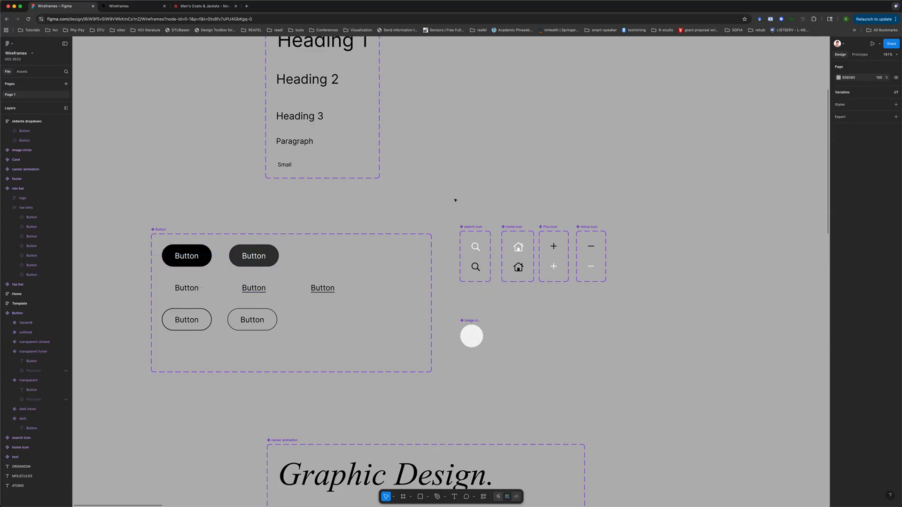
{"action": "left_click", "coordinate": [211, 321]}
{"action": "left_click", "coordinate": [266, 321]}
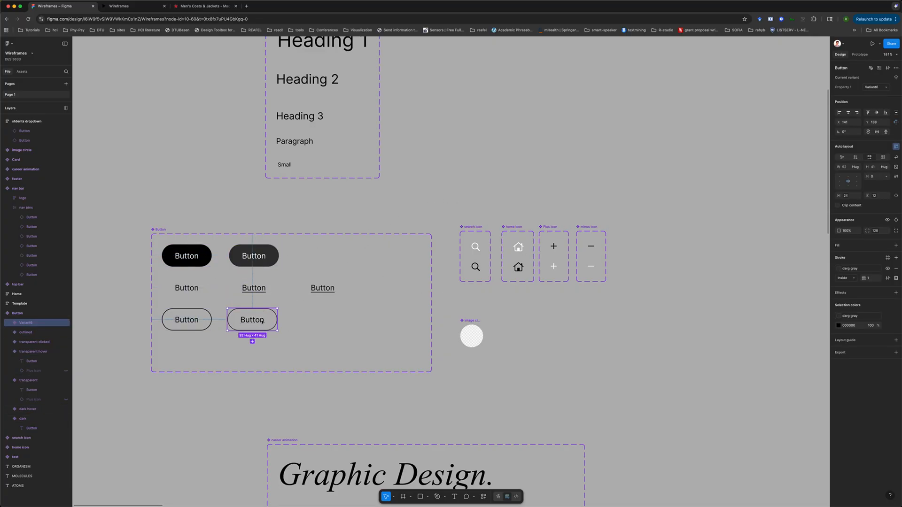
{"action": "left_click", "coordinate": [561, 323]}
{"action": "scroll", "coordinate": [562, 322], "scroll_direction": "right", "scroll_amount": 15}
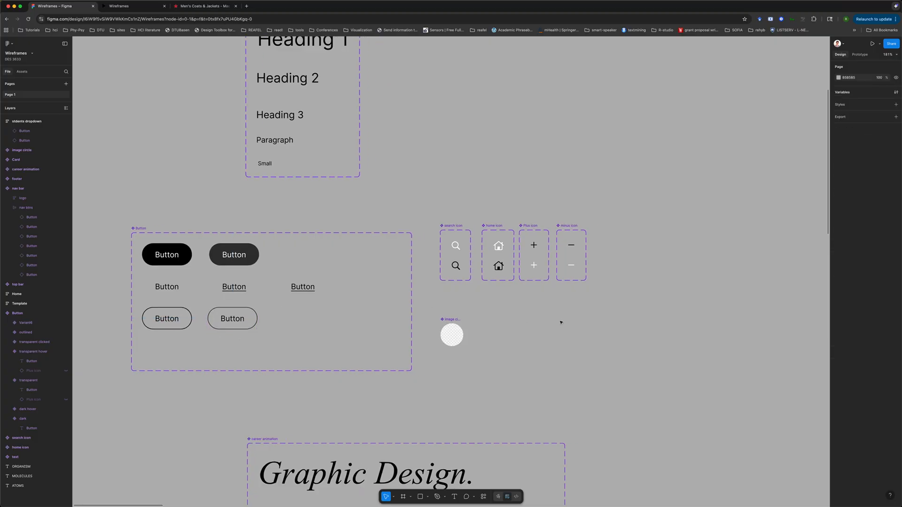
{"action": "scroll", "coordinate": [561, 323], "scroll_direction": "down", "scroll_amount": 5}
{"action": "scroll", "coordinate": [561, 323], "scroll_direction": "left", "scroll_amount": 10}
{"action": "scroll", "coordinate": [561, 322], "scroll_direction": "up", "scroll_amount": 8}
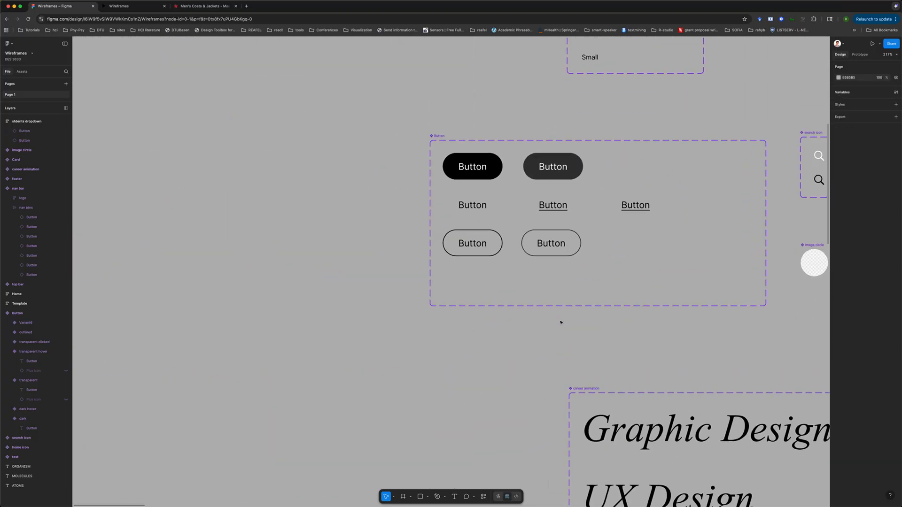
Select both outlined button variants and try assigning a variable to their auto layout spacing
{"action": "left_click", "coordinate": [287, 254]}
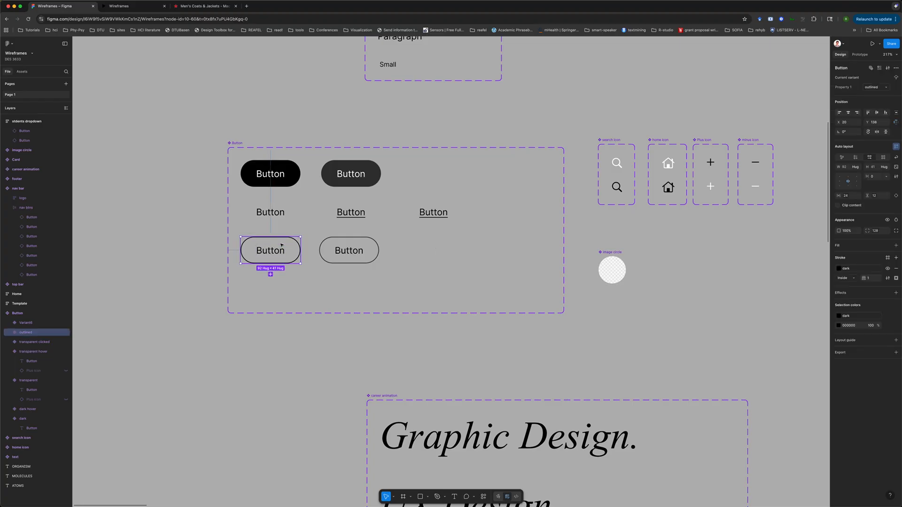
{"action": "left_click", "coordinate": [361, 253], "text": "shift"}
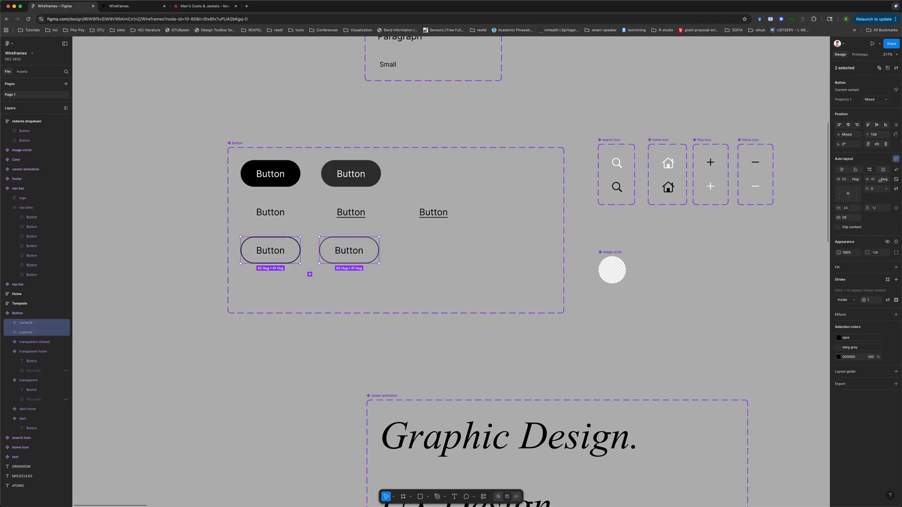
{"action": "left_click", "coordinate": [884, 190]}
{"action": "left_click", "coordinate": [868, 209]}
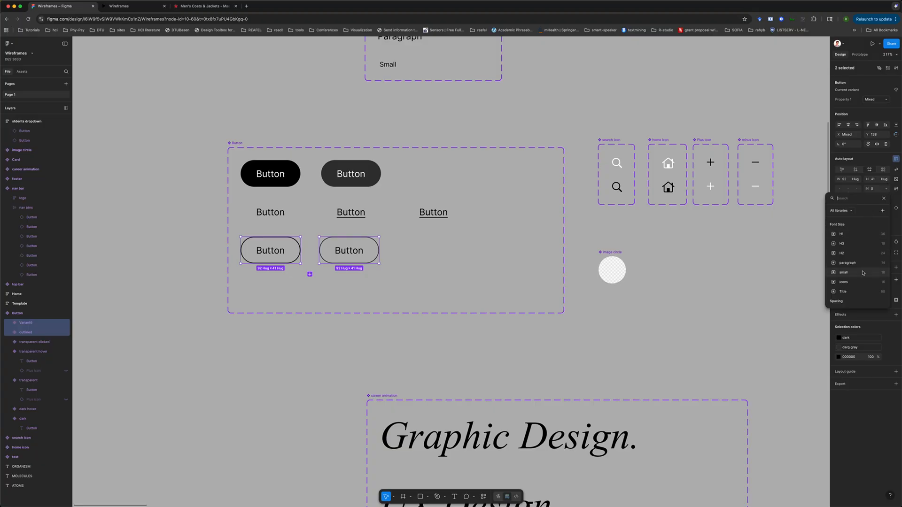
{"action": "left_click", "coordinate": [849, 282]}
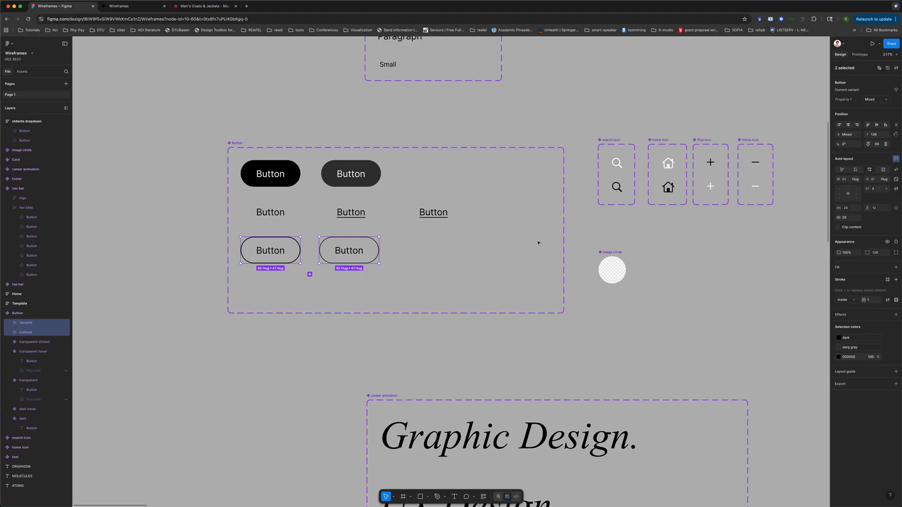
{"action": "left_click", "coordinate": [660, 234]}
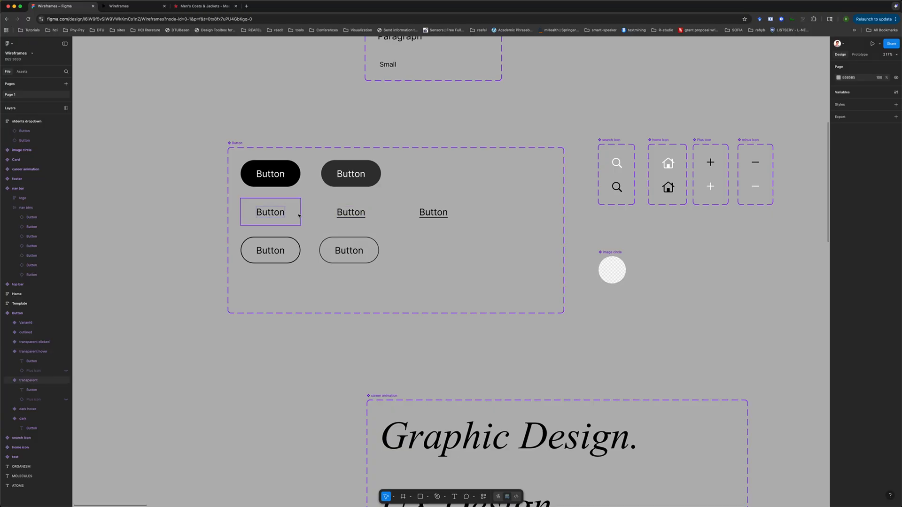
Insert the Plus icon from the assets library into both outlined button variants, next to their labels
{"action": "left_click", "coordinate": [705, 141]}
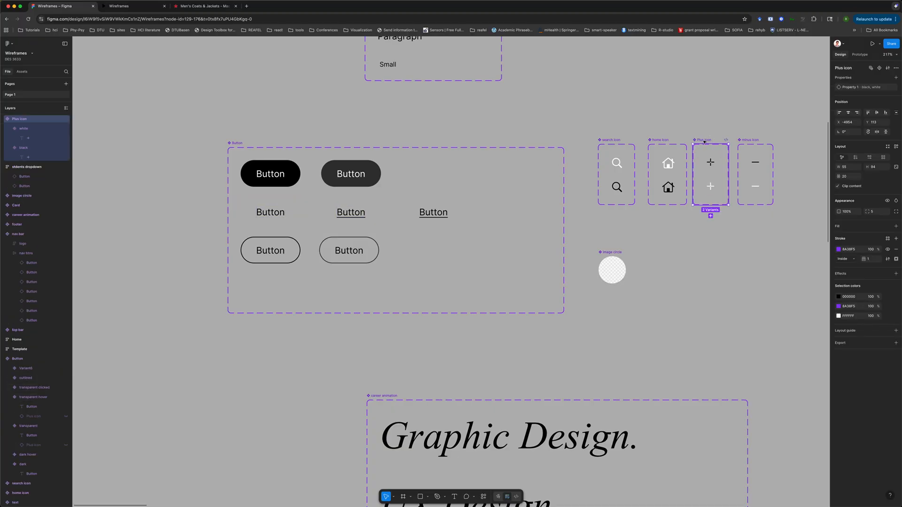
{"action": "left_click", "coordinate": [21, 73]}
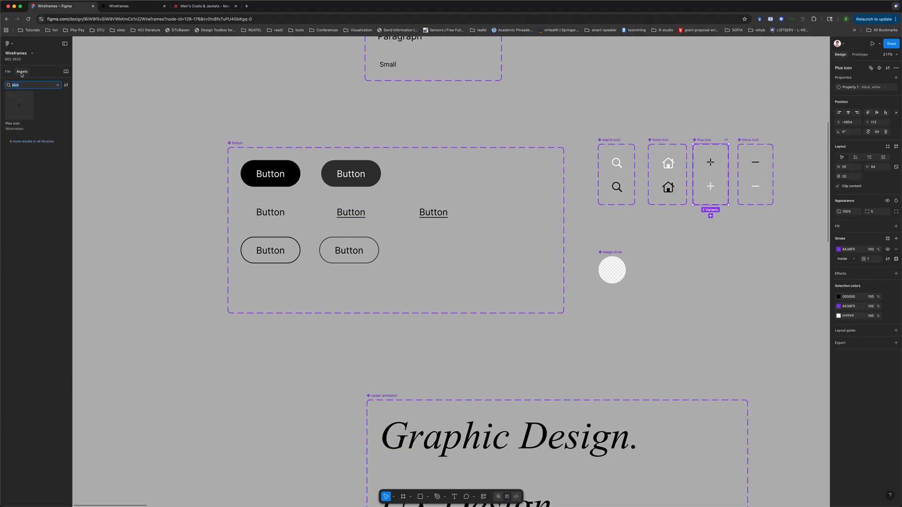
{"action": "left_click", "coordinate": [23, 117]}
{"action": "left_click", "coordinate": [120, 164]}
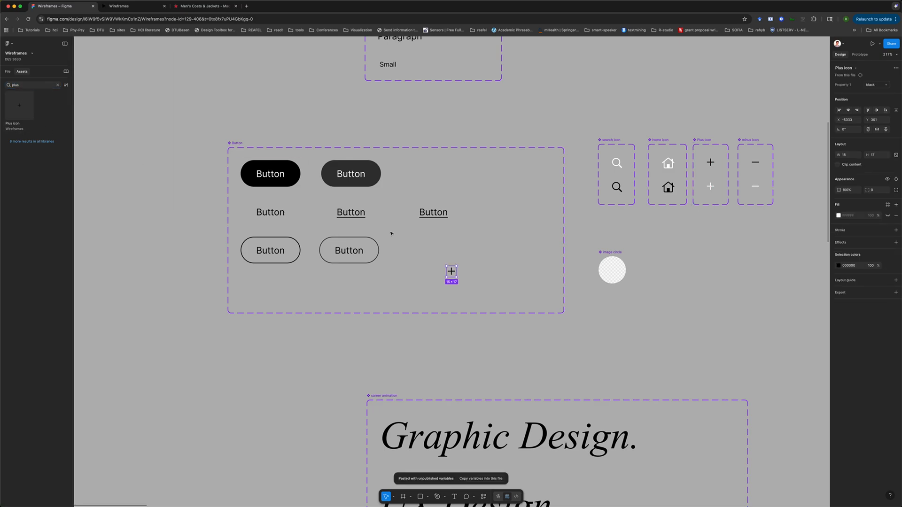
{"action": "key", "text": "Delete"}
{"action": "left_click", "coordinate": [281, 240]}
{"action": "key", "text": "cmd+v"}
{"action": "left_click", "coordinate": [368, 244]}
{"action": "key", "text": "cmd+v"}
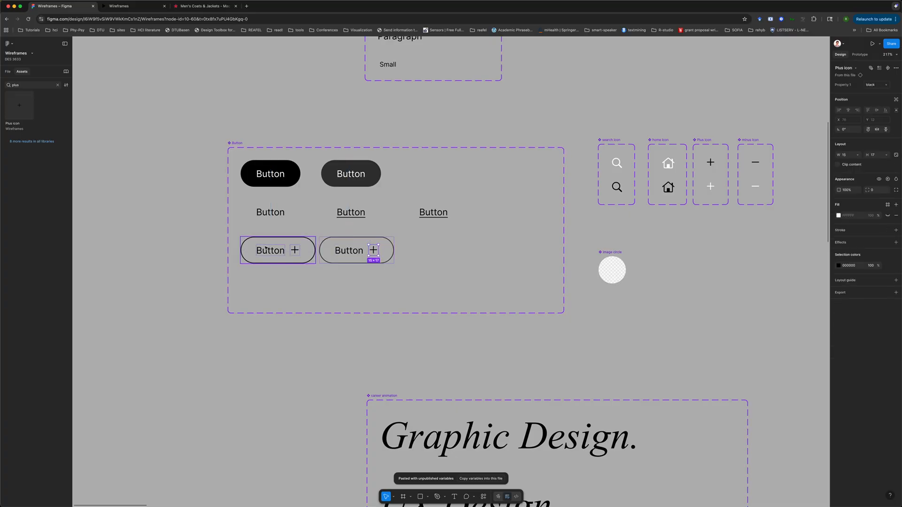
{"action": "left_click", "coordinate": [298, 252]}
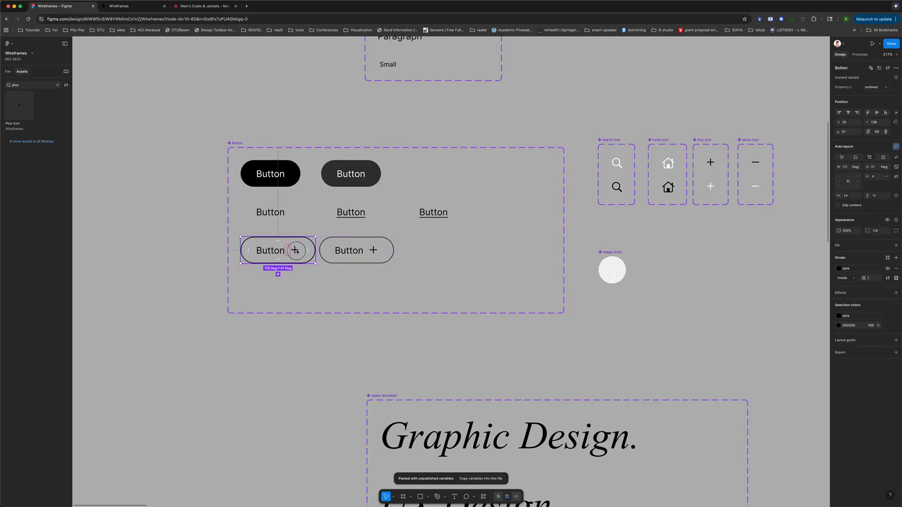
Bind the visibility of the plus icons in both outlined button variants to the Show icon property
{"action": "left_click", "coordinate": [297, 252]}
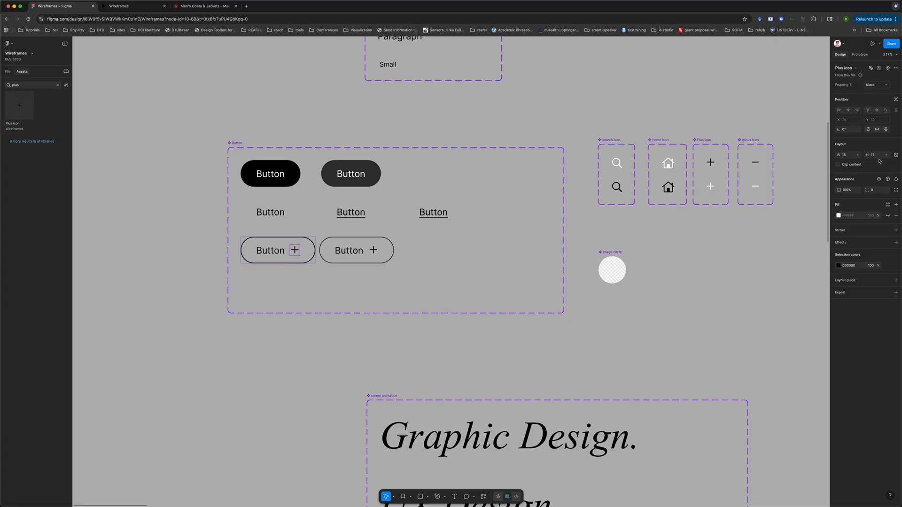
{"action": "left_click", "coordinate": [887, 179]}
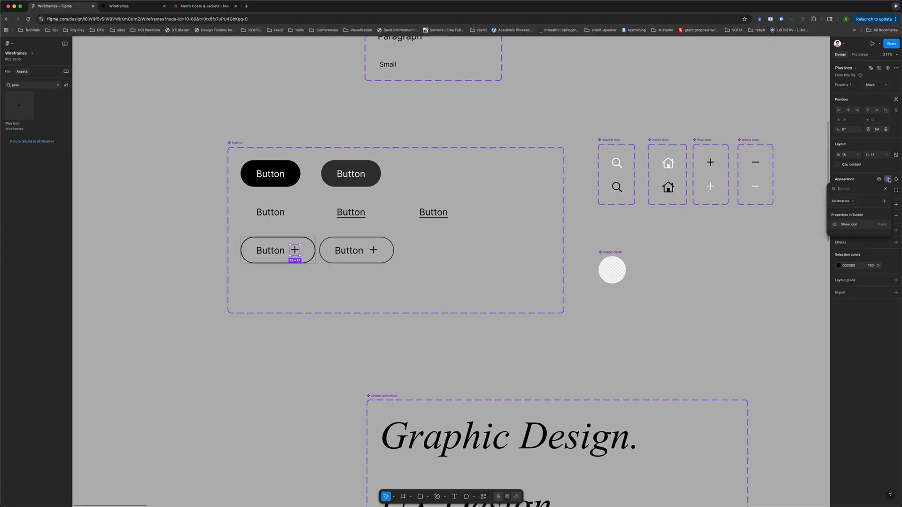
{"action": "left_click", "coordinate": [854, 223]}
{"action": "left_click", "coordinate": [375, 252]}
{"action": "left_click", "coordinate": [374, 252]}
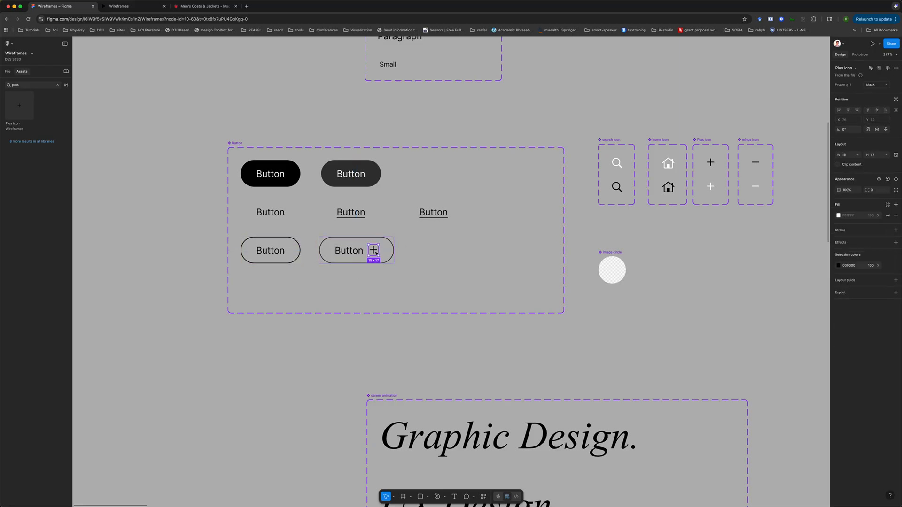
{"action": "left_click", "coordinate": [888, 179]}
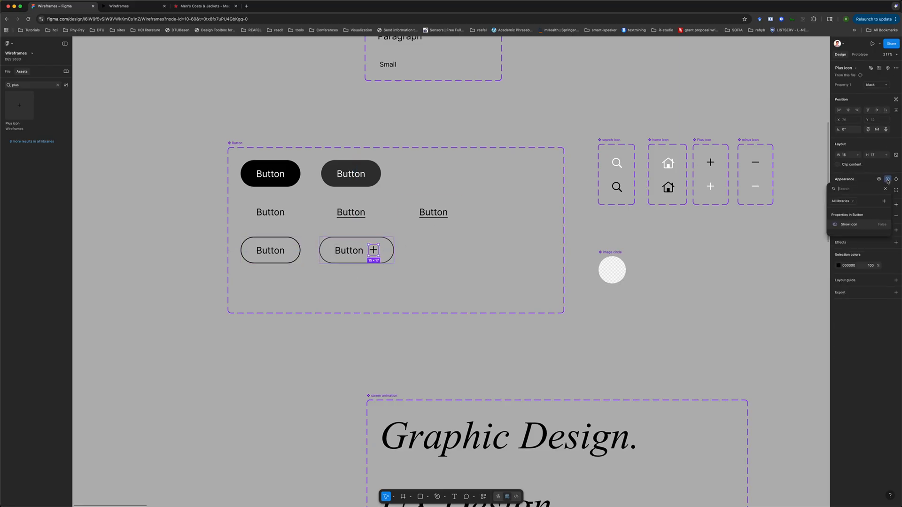
{"action": "left_click", "coordinate": [854, 226]}
{"action": "left_click", "coordinate": [694, 315]}
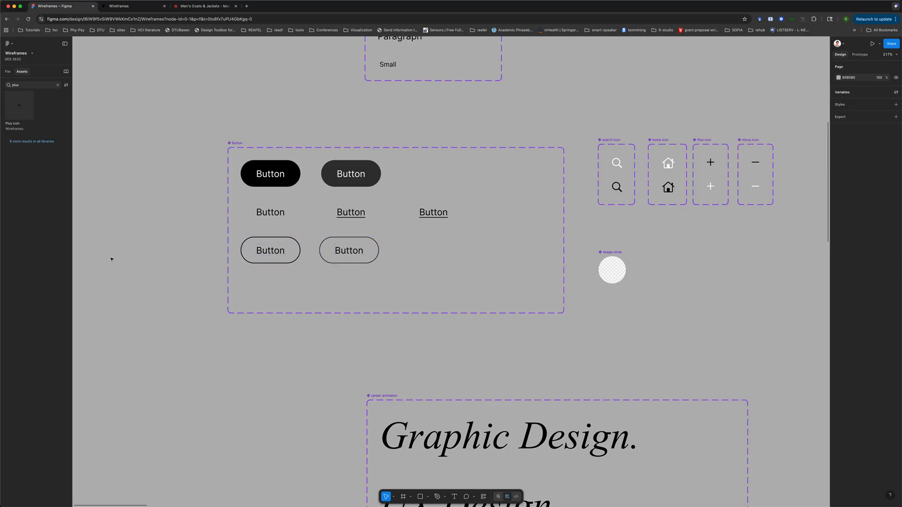
Duplicate the second outlined button variant and place the copy at the end of the outlined row
{"action": "left_click", "coordinate": [277, 219]}
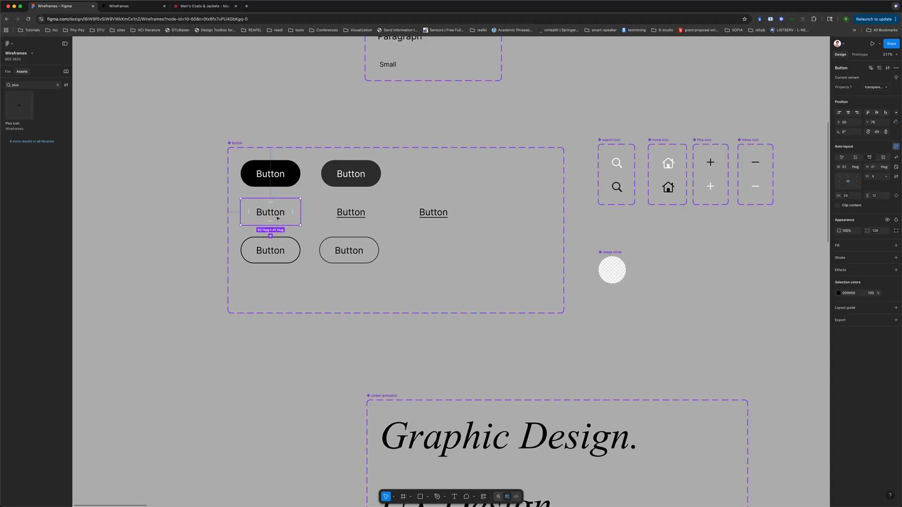
{"action": "left_click", "coordinate": [351, 211]}
{"action": "left_click", "coordinate": [432, 209]}
{"action": "left_click", "coordinate": [270, 253]}
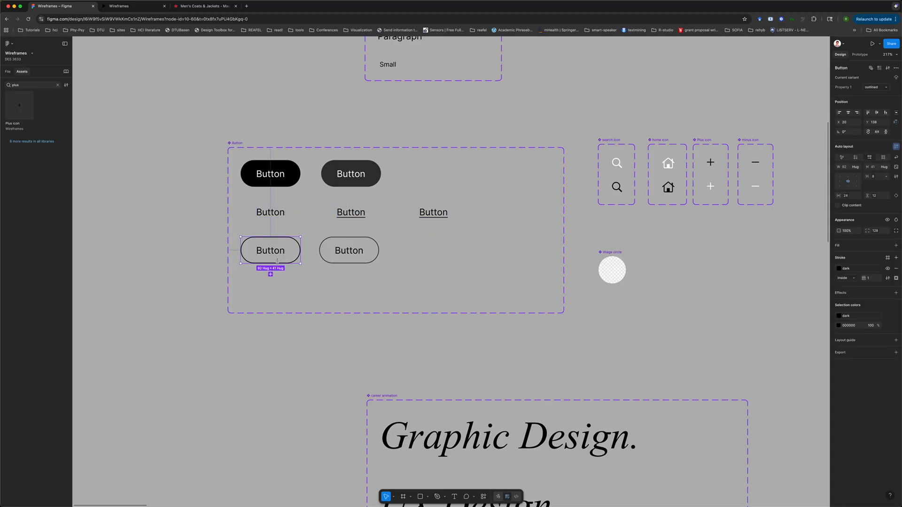
{"action": "left_click", "coordinate": [348, 259]}
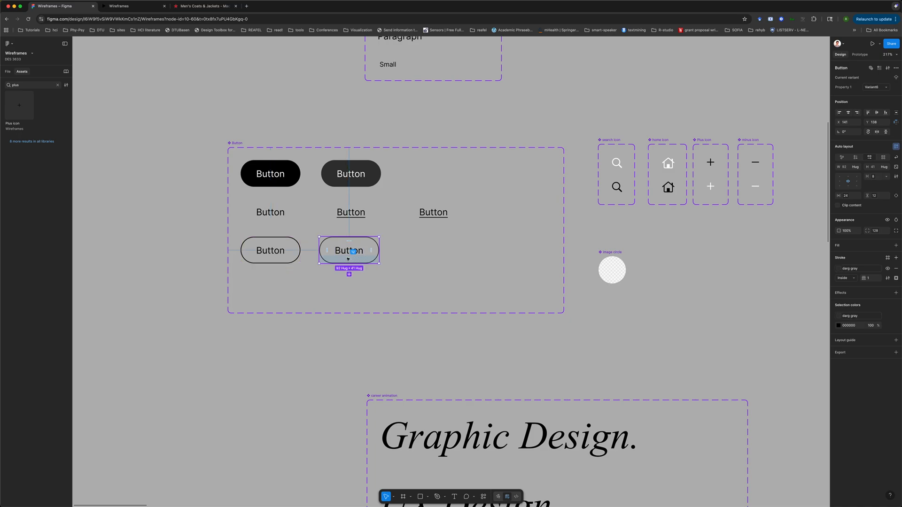
{"action": "left_click", "coordinate": [431, 251]}
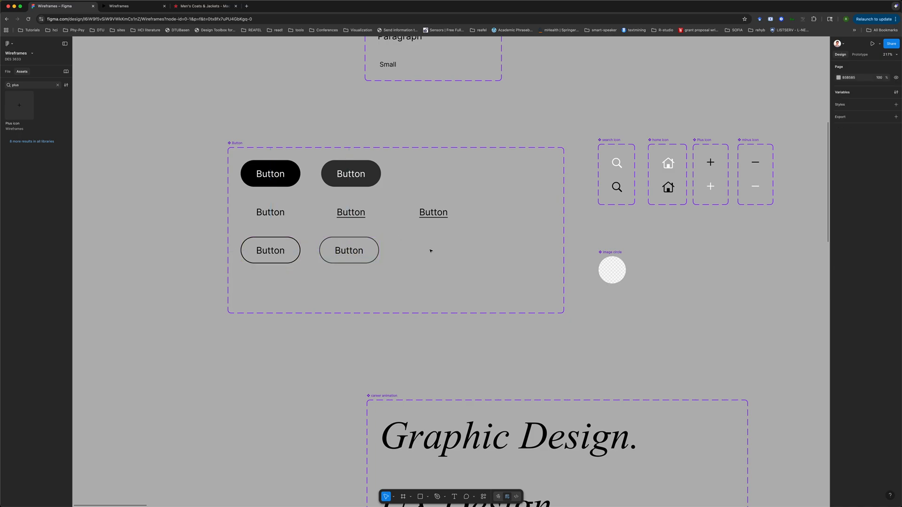
{"action": "left_click", "coordinate": [340, 251]}
{"action": "left_click", "coordinate": [349, 274]}
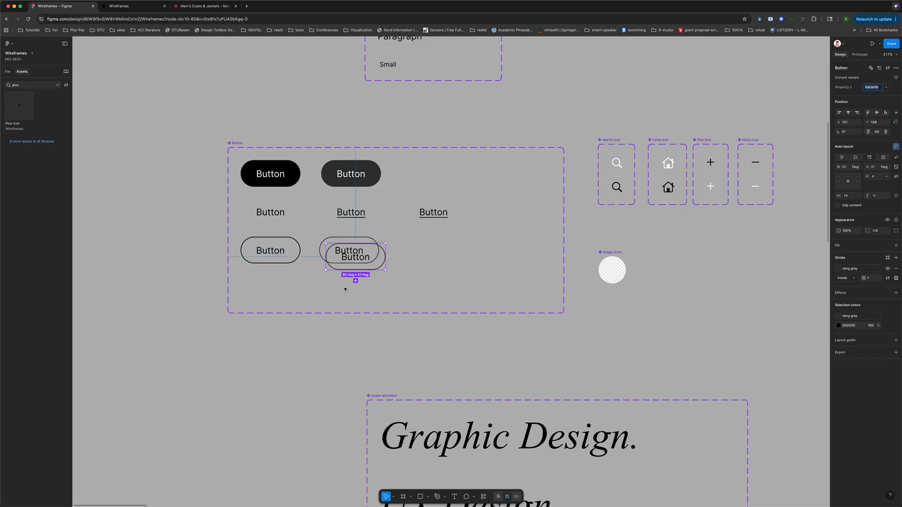
{"action": "left_click_drag", "start_coordinate": [374, 257], "coordinate": [452, 253]}
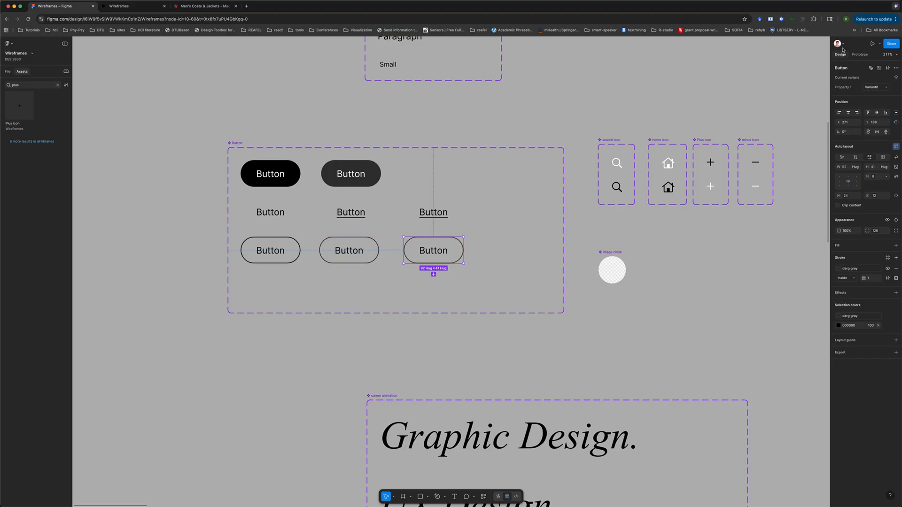
Add an On click prototype interaction from the second outlined variant that changes to the new copied variant
{"action": "left_click", "coordinate": [860, 55]}
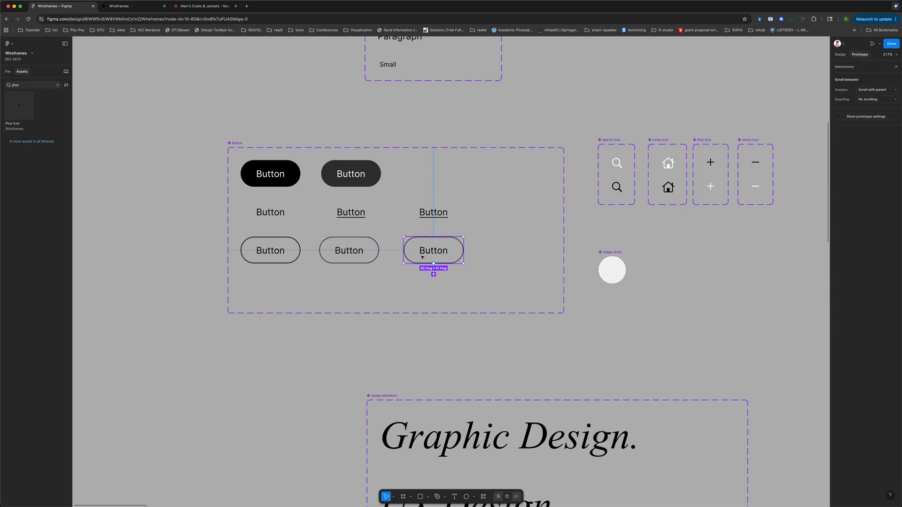
{"action": "left_click", "coordinate": [390, 249]}
{"action": "mouse_move", "coordinate": [380, 254]}
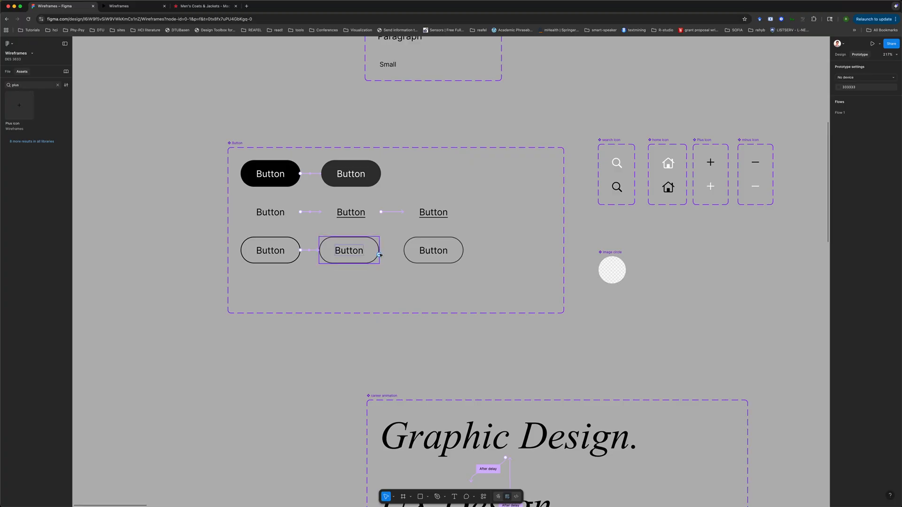
{"action": "scroll", "coordinate": [380, 255], "scroll_direction": "up", "scroll_amount": 5}
{"action": "left_click", "coordinate": [381, 252]}
{"action": "left_click_drag", "start_coordinate": [378, 248], "coordinate": [445, 248]}
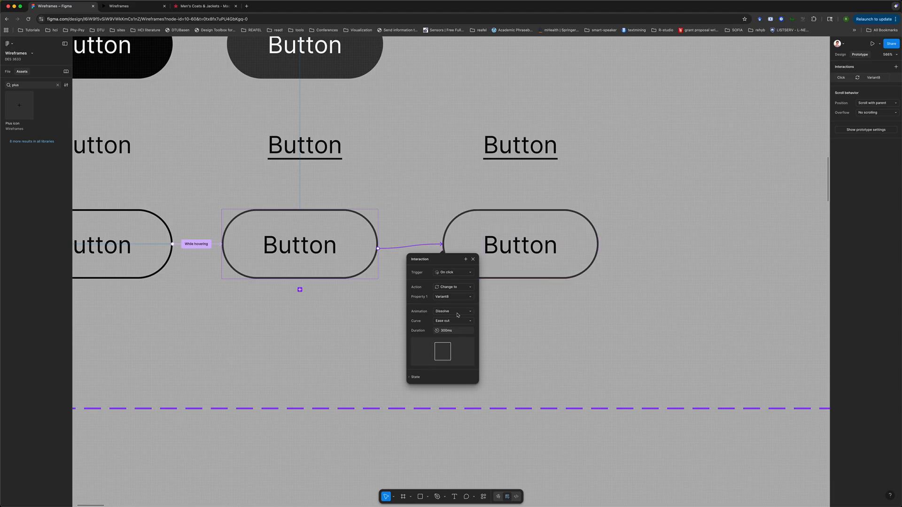
{"action": "left_click", "coordinate": [515, 347]}
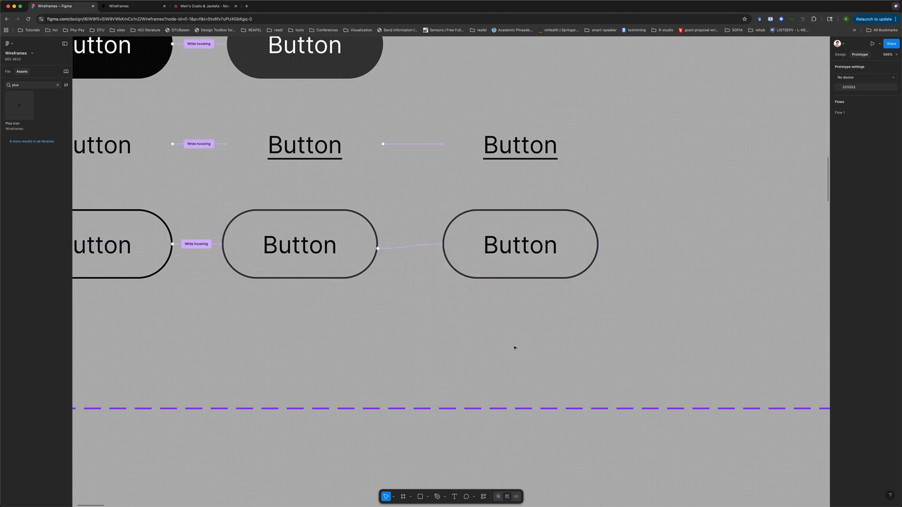
Rename the new variant's Property 1 value to "outlined click"
{"action": "left_click", "coordinate": [521, 213]}
{"action": "left_click", "coordinate": [840, 55]}
{"action": "left_click", "coordinate": [872, 89]}
{"action": "type", "text": "outlined d"}
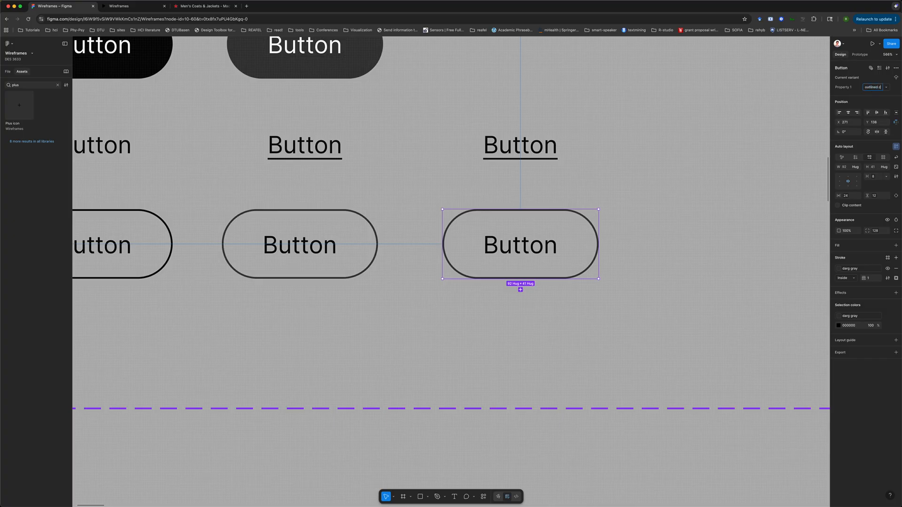
{"action": "key", "text": "Return"}
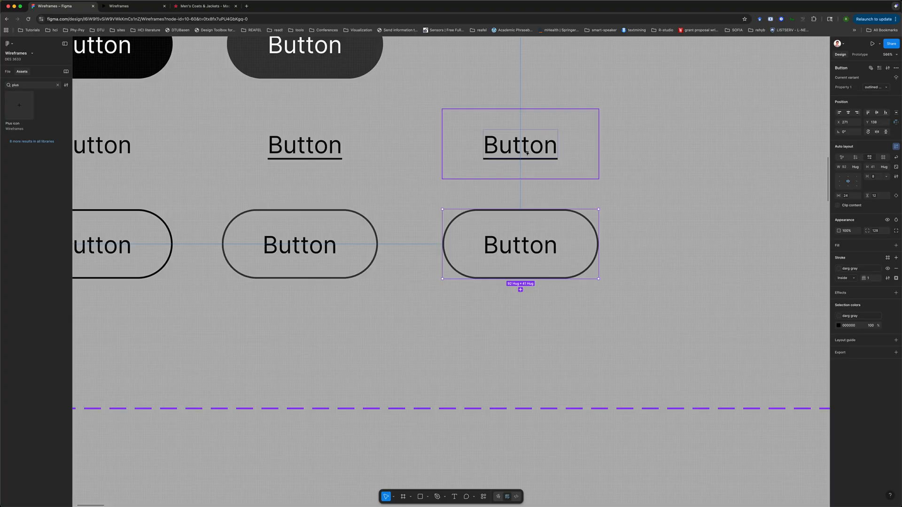
Swap the hidden plus icon inside the outlined click variant for the minus icon instance
{"action": "left_click", "coordinate": [559, 155]}
{"action": "left_click", "coordinate": [616, 197]}
{"action": "scroll", "coordinate": [615, 197], "scroll_direction": "down", "scroll_amount": 5}
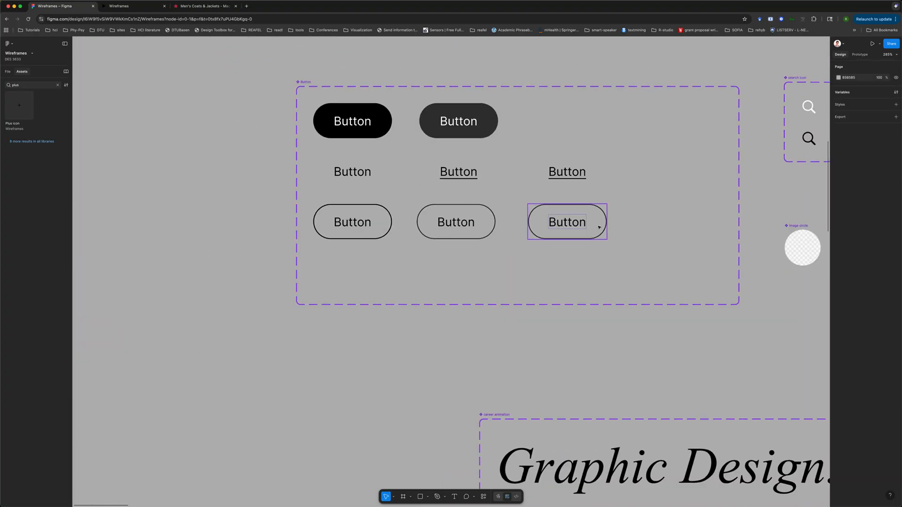
{"action": "left_click", "coordinate": [576, 183]}
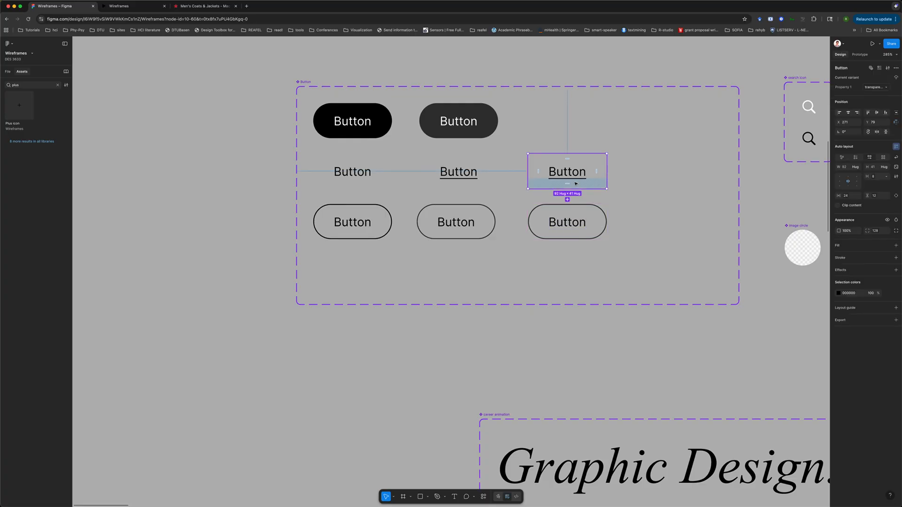
{"action": "left_click", "coordinate": [578, 225]}
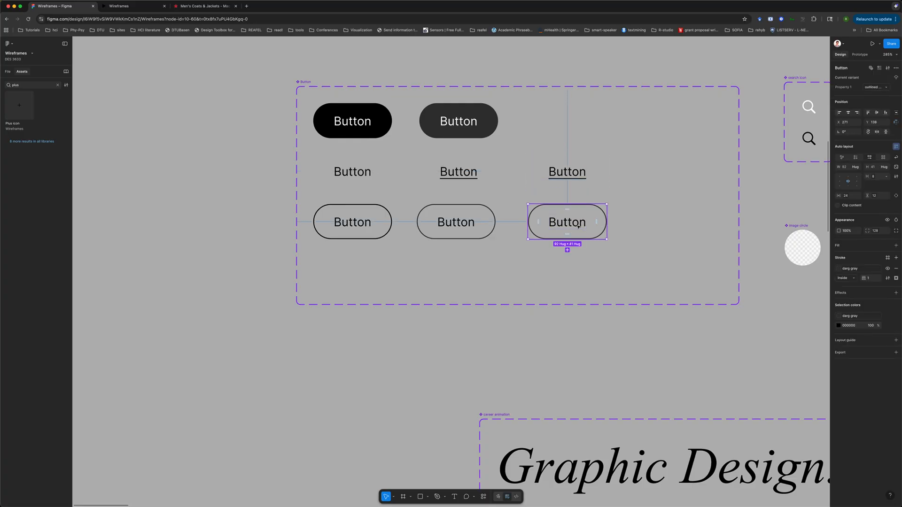
{"action": "scroll", "coordinate": [578, 226], "scroll_direction": "right", "scroll_amount": 5}
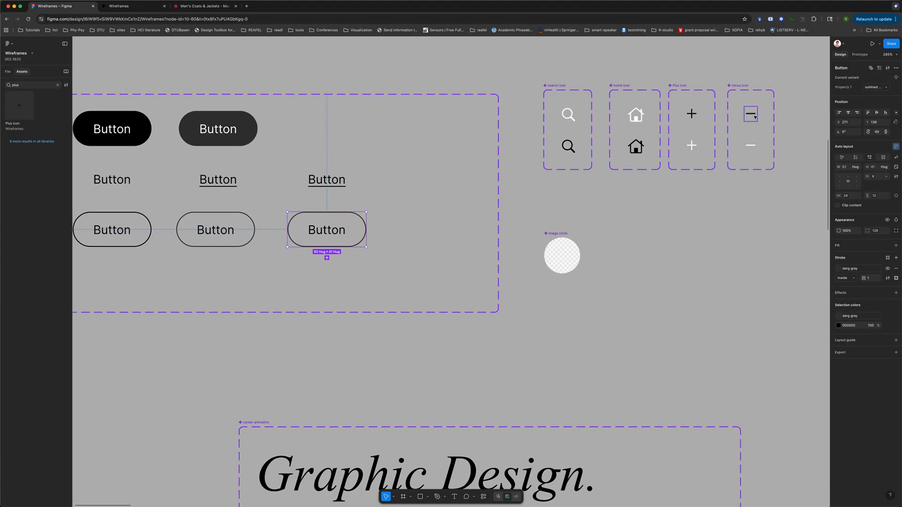
{"action": "double_click", "coordinate": [34, 84]}
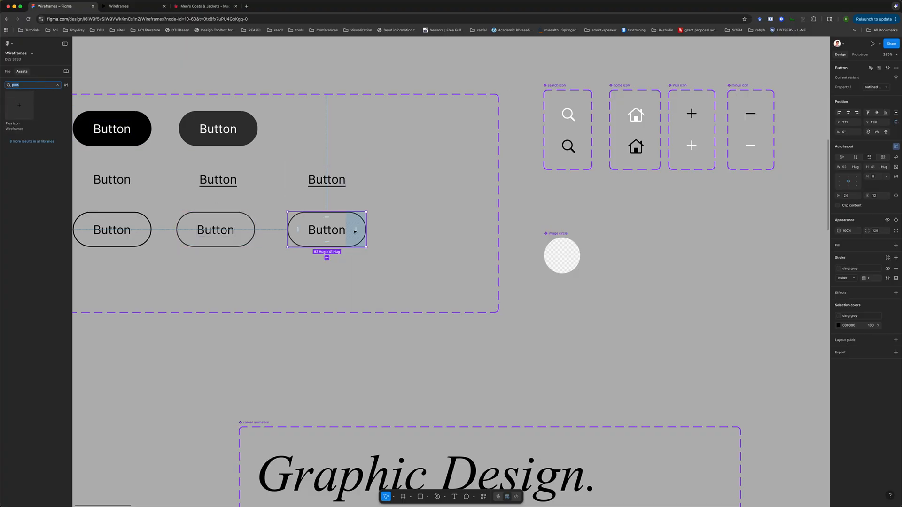
{"action": "left_click", "coordinate": [450, 230]}
{"action": "left_click", "coordinate": [358, 227]}
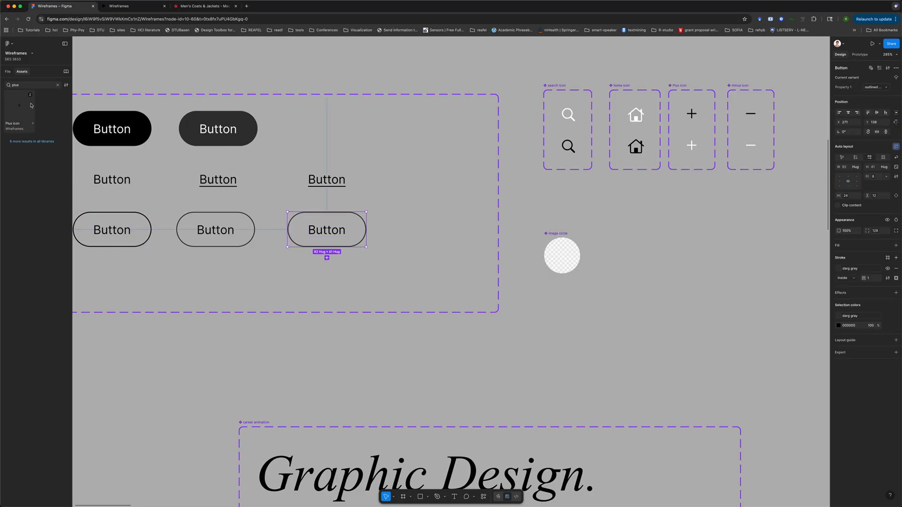
{"action": "left_click", "coordinate": [8, 72]}
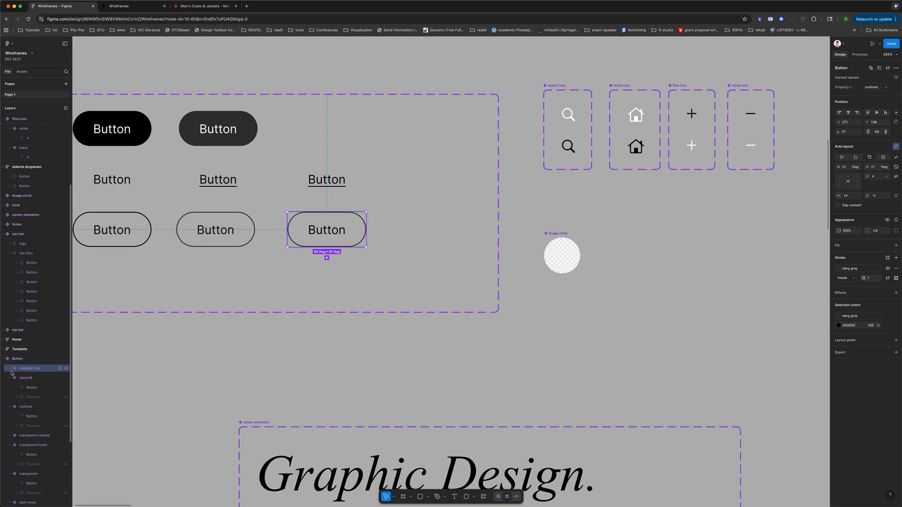
{"action": "left_click", "coordinate": [33, 387]}
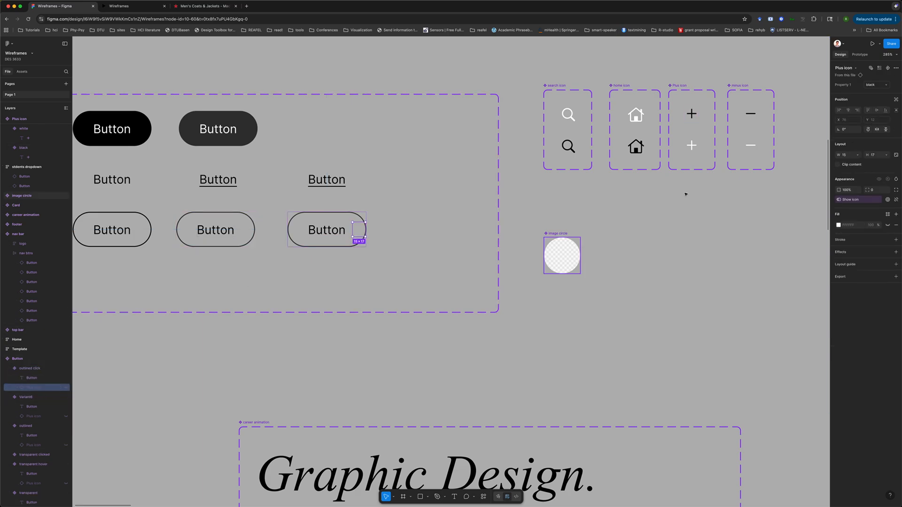
{"action": "left_click", "coordinate": [845, 68]}
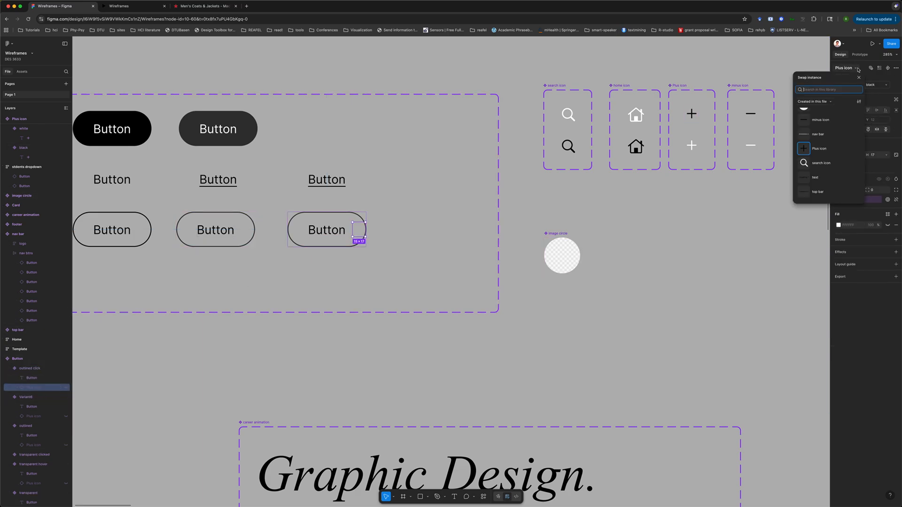
{"action": "left_click", "coordinate": [829, 119]}
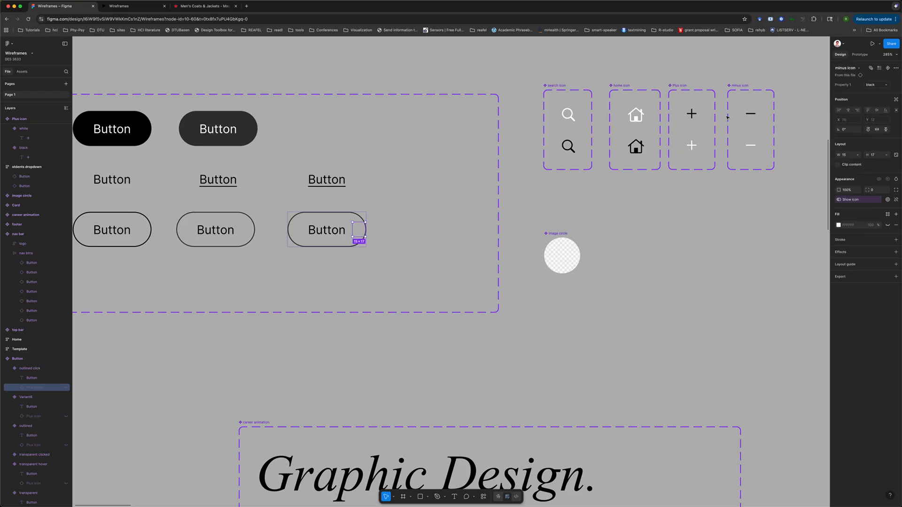
{"action": "left_click", "coordinate": [66, 388]}
{"action": "left_click", "coordinate": [66, 388]}
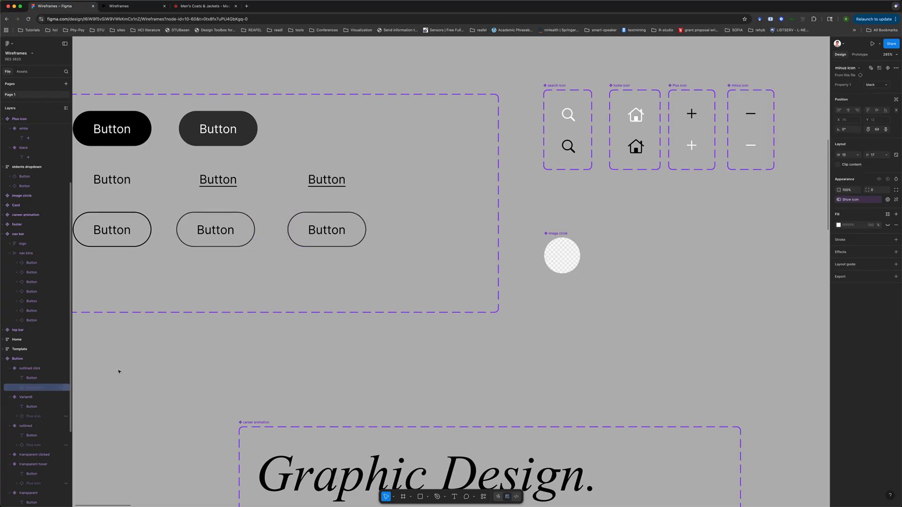
{"action": "left_click", "coordinate": [232, 365]}
Browse to the Student Work page frame and examine its container and STUDENT WORK heading
{"action": "scroll", "coordinate": [231, 365], "scroll_direction": "down", "scroll_amount": 5}
{"action": "scroll", "coordinate": [232, 365], "scroll_direction": "right", "scroll_amount": 15}
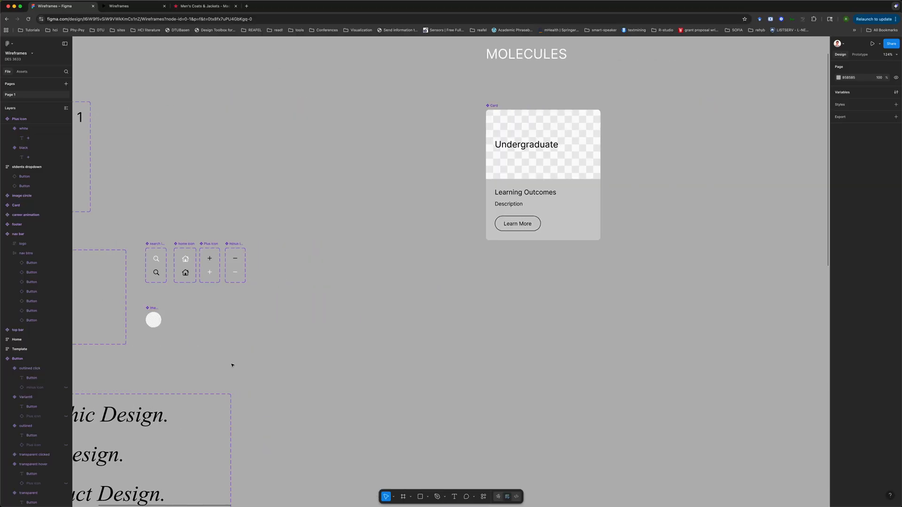
{"action": "scroll", "coordinate": [232, 365], "scroll_direction": "right", "scroll_amount": 10}
{"action": "scroll", "coordinate": [232, 365], "scroll_direction": "up", "scroll_amount": 3}
{"action": "scroll", "coordinate": [231, 364], "scroll_direction": "right", "scroll_amount": 10}
{"action": "scroll", "coordinate": [232, 365], "scroll_direction": "down", "scroll_amount": 4}
{"action": "scroll", "coordinate": [231, 365], "scroll_direction": "right", "scroll_amount": 15}
{"action": "scroll", "coordinate": [436, 273], "scroll_direction": "down", "scroll_amount": 2}
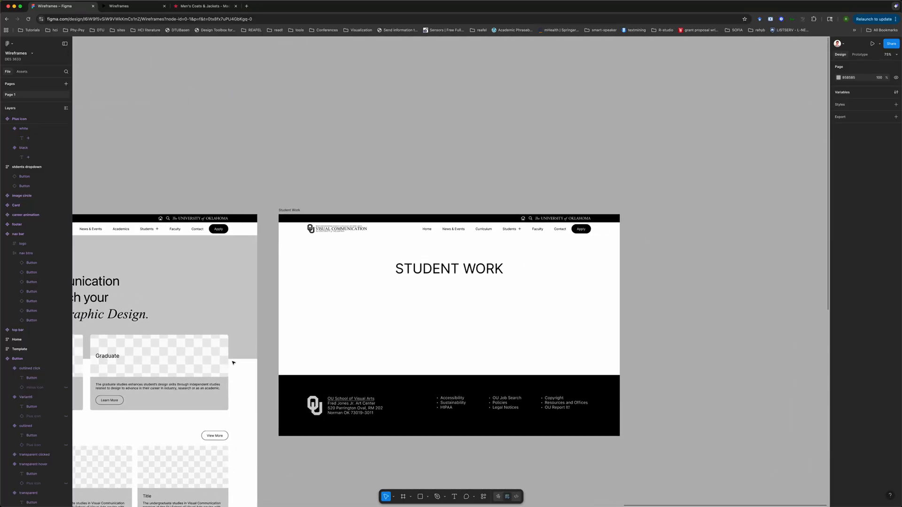
{"action": "left_click", "coordinate": [436, 274]}
{"action": "scroll", "coordinate": [435, 273], "scroll_direction": "up", "scroll_amount": 5}
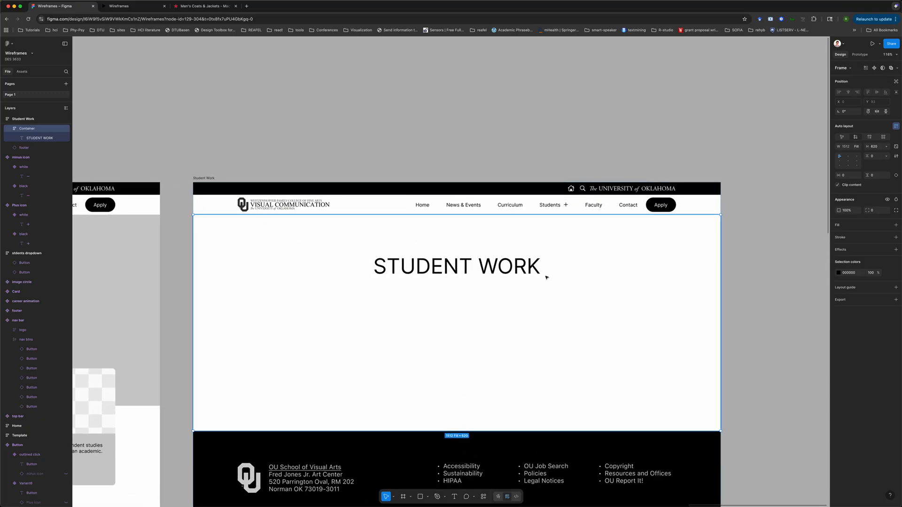
{"action": "scroll", "coordinate": [546, 277], "scroll_direction": "left", "scroll_amount": 3}
{"action": "scroll", "coordinate": [546, 277], "scroll_direction": "down", "scroll_amount": 5}
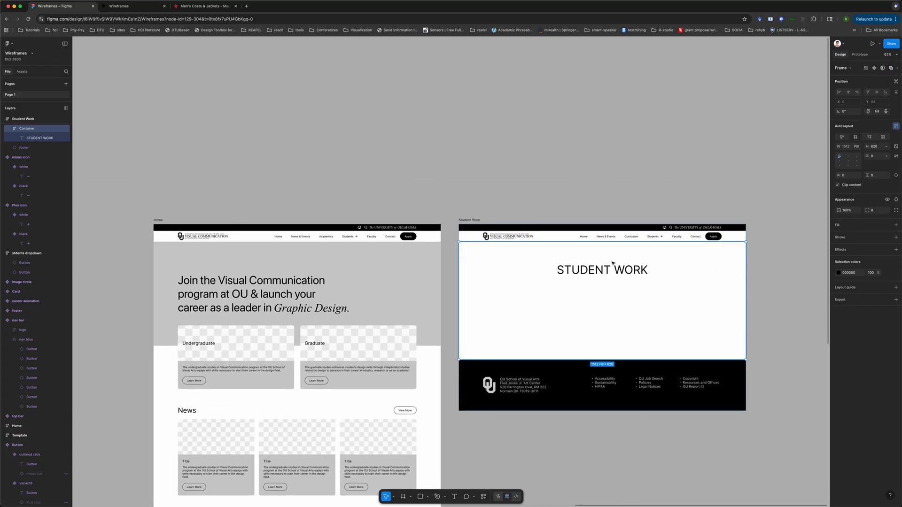
{"action": "scroll", "coordinate": [652, 239], "scroll_direction": "up", "scroll_amount": 5}
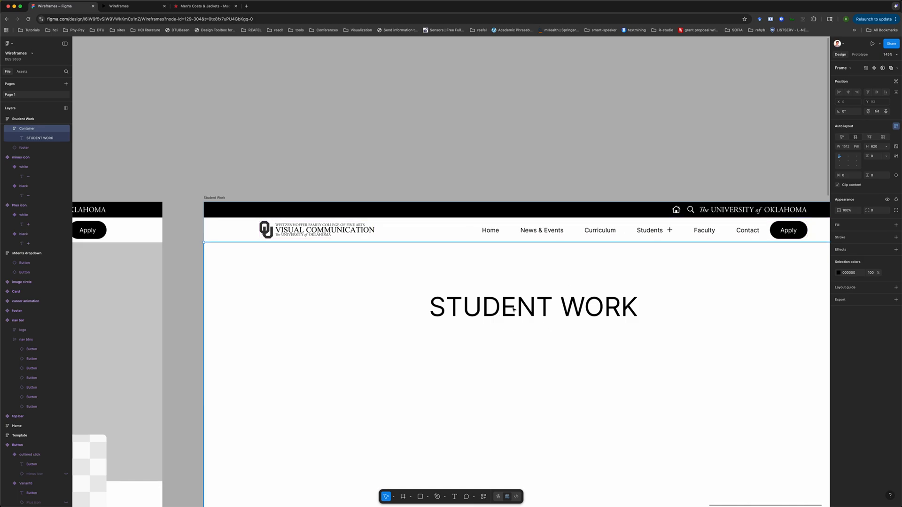
{"action": "left_click", "coordinate": [484, 180]}
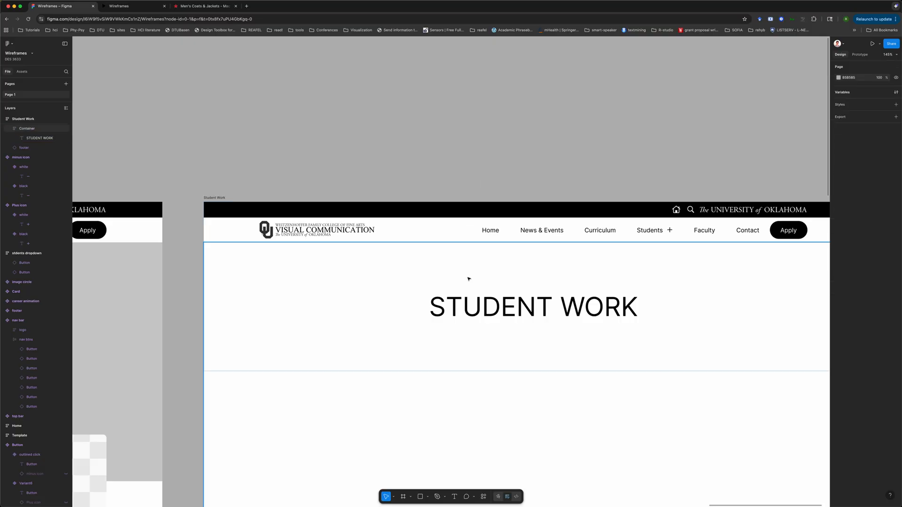
{"action": "left_click", "coordinate": [489, 306]}
{"action": "left_click", "coordinate": [489, 306]}
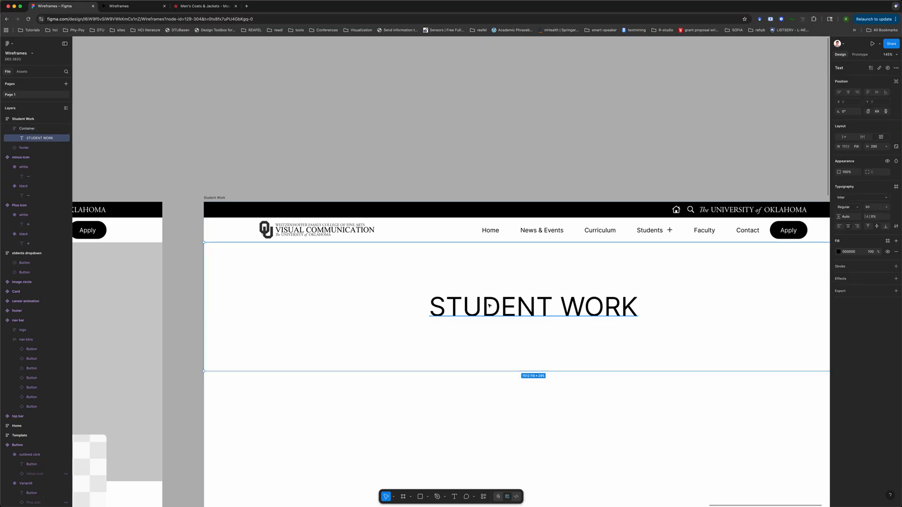
{"action": "left_click", "coordinate": [475, 155]}
{"action": "scroll", "coordinate": [474, 157], "scroll_direction": "down", "scroll_amount": 1}
{"action": "left_click", "coordinate": [455, 296]}
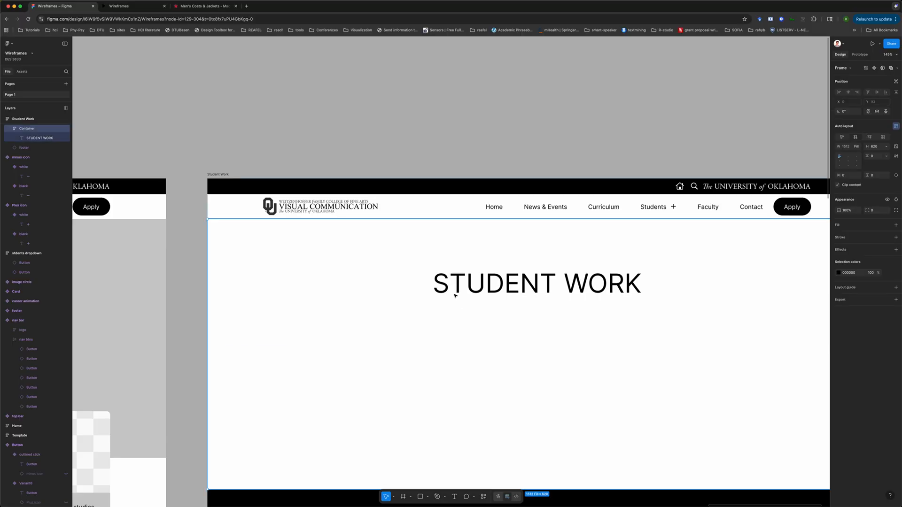
Examine the Home page's hero and News section layers alongside the Student Work page frame
{"action": "scroll", "coordinate": [315, 311], "scroll_direction": "left", "scroll_amount": 9}
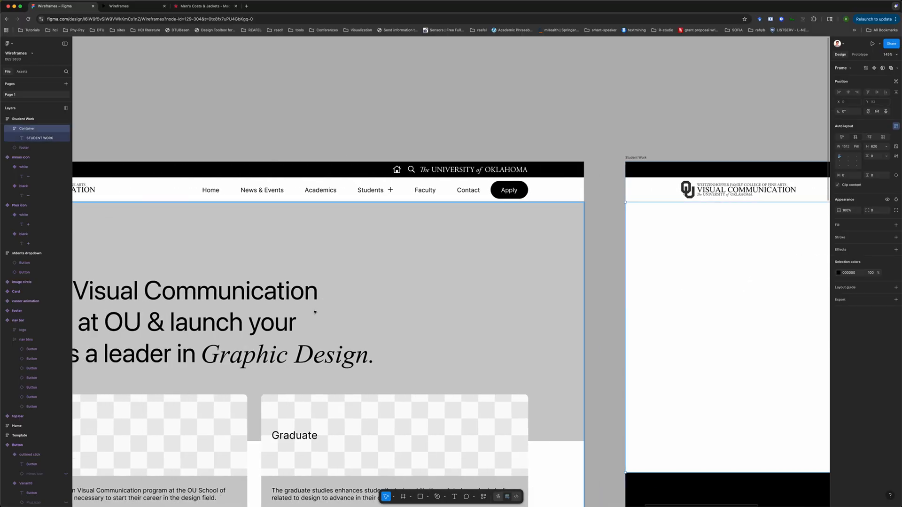
{"action": "scroll", "coordinate": [315, 312], "scroll_direction": "down", "scroll_amount": 6}
{"action": "scroll", "coordinate": [315, 313], "scroll_direction": "down", "scroll_amount": 5}
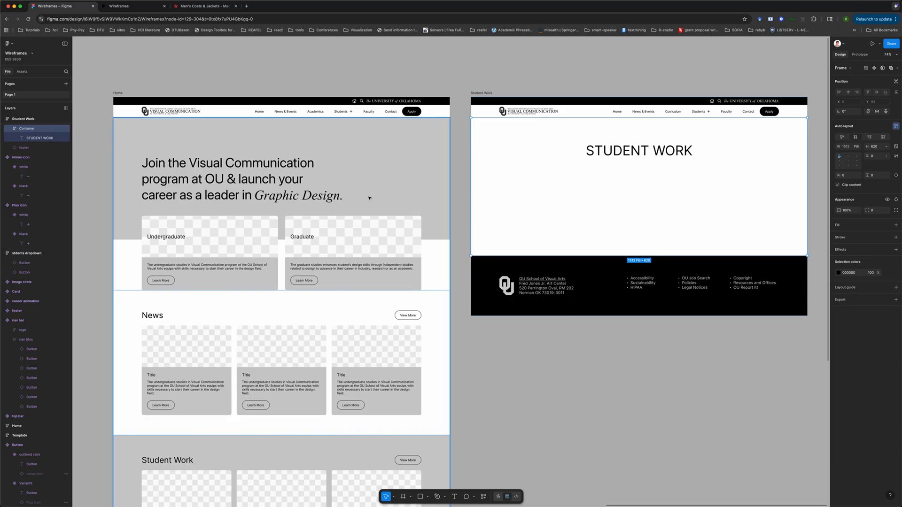
{"action": "scroll", "coordinate": [271, 241], "scroll_direction": "down", "scroll_amount": 3}
{"action": "scroll", "coordinate": [270, 241], "scroll_direction": "left", "scroll_amount": 2}
{"action": "scroll", "coordinate": [270, 241], "scroll_direction": "up", "scroll_amount": 5}
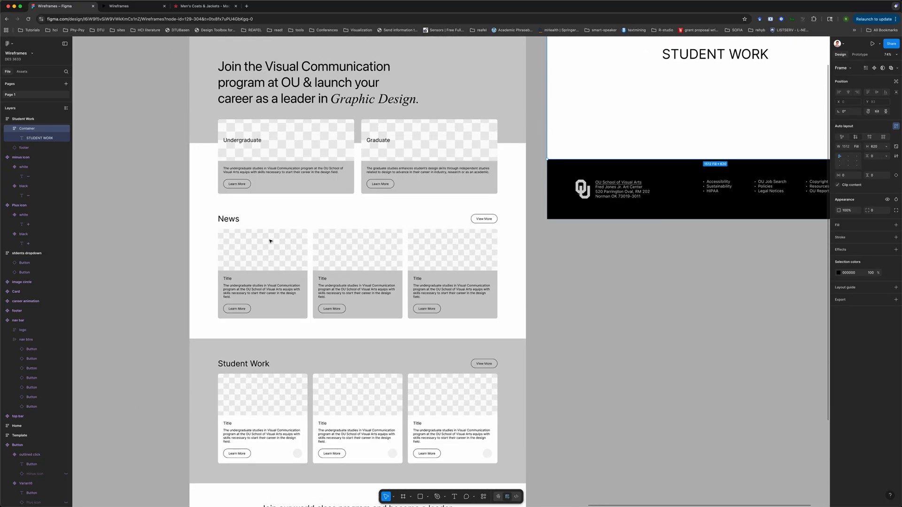
{"action": "scroll", "coordinate": [271, 241], "scroll_direction": "down", "scroll_amount": 3}
{"action": "scroll", "coordinate": [270, 241], "scroll_direction": "left", "scroll_amount": 5}
{"action": "scroll", "coordinate": [270, 241], "scroll_direction": "left", "scroll_amount": 8}
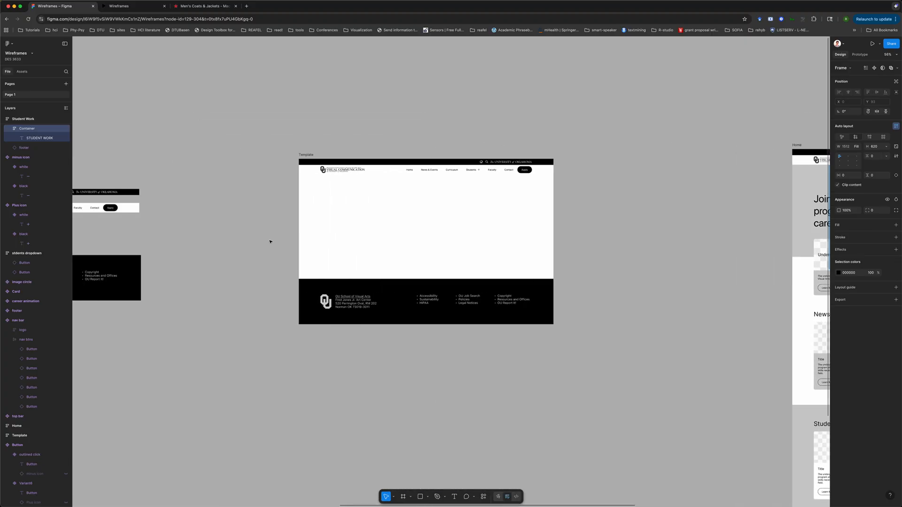
{"action": "scroll", "coordinate": [271, 241], "scroll_direction": "right", "scroll_amount": 13}
{"action": "scroll", "coordinate": [270, 242], "scroll_direction": "down", "scroll_amount": 1}
{"action": "scroll", "coordinate": [270, 241], "scroll_direction": "down", "scroll_amount": 1}
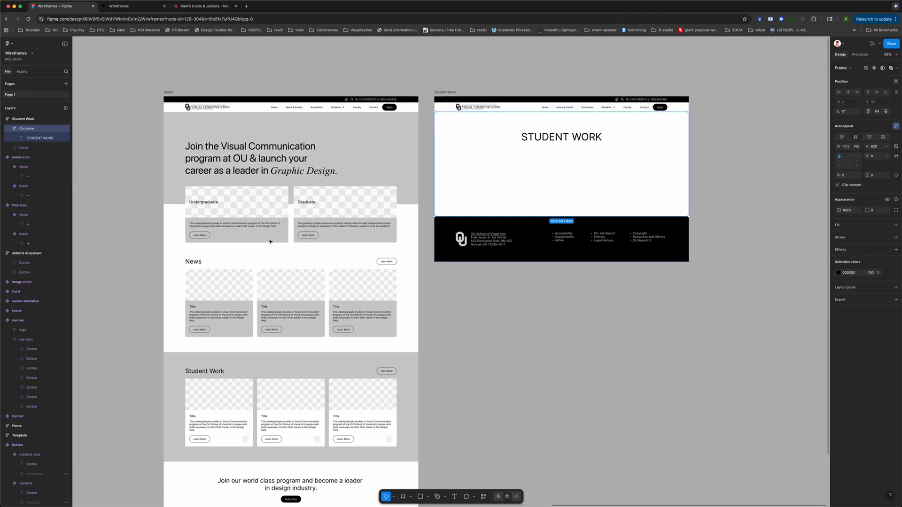
{"action": "double_click", "coordinate": [197, 262]}
{"action": "double_click", "coordinate": [197, 263]}
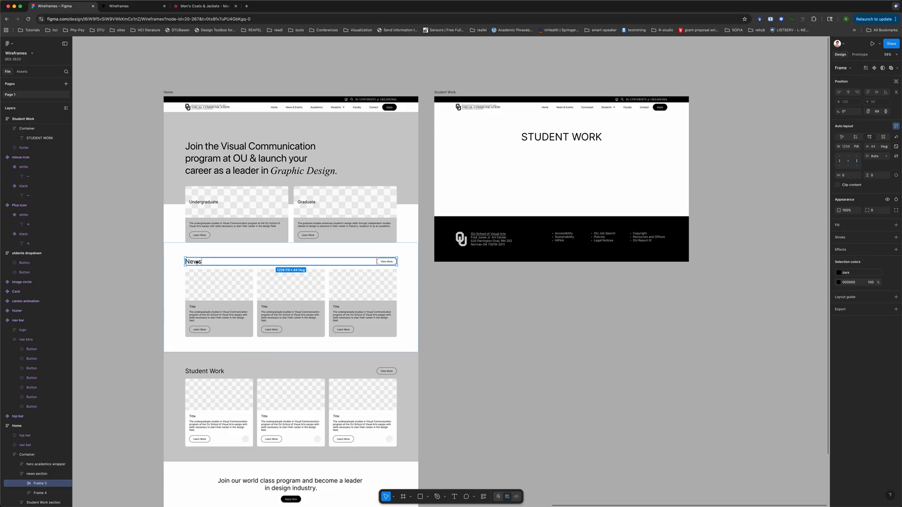
{"action": "left_click", "coordinate": [137, 262]}
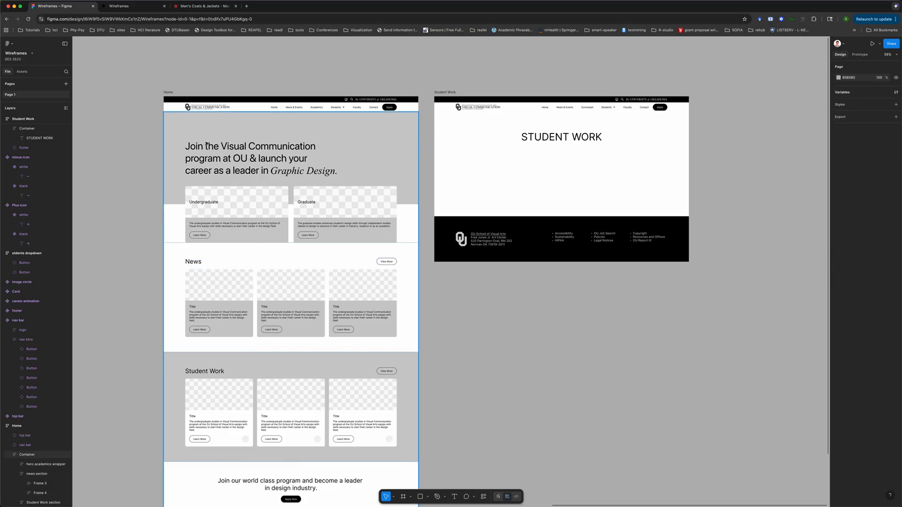
{"action": "left_click", "coordinate": [236, 147]}
{"action": "left_click", "coordinate": [315, 83]}
{"action": "scroll", "coordinate": [316, 83], "scroll_direction": "right", "scroll_amount": 1}
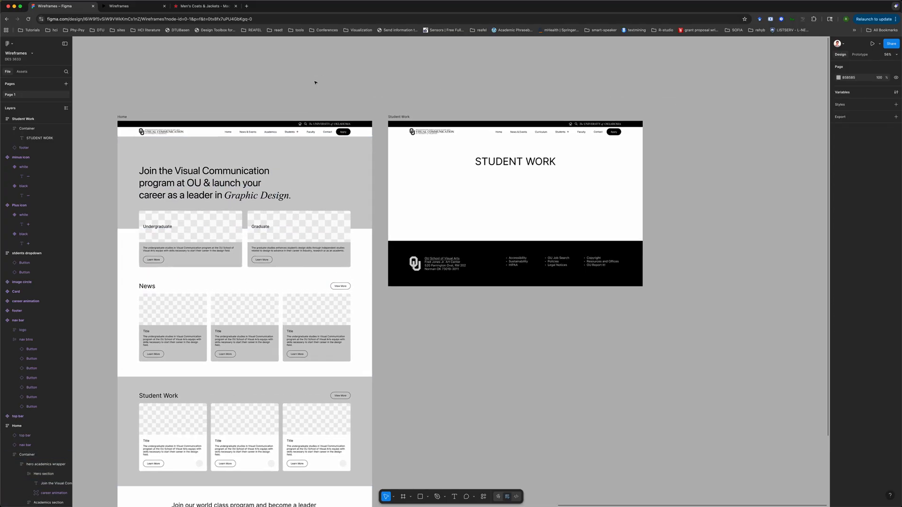
{"action": "scroll", "coordinate": [315, 82], "scroll_direction": "up", "scroll_amount": 5}
{"action": "scroll", "coordinate": [673, 249], "scroll_direction": "right", "scroll_amount": 3}
Replace the STUDENT WORK heading text with "Student Work"
{"action": "left_click", "coordinate": [613, 272]}
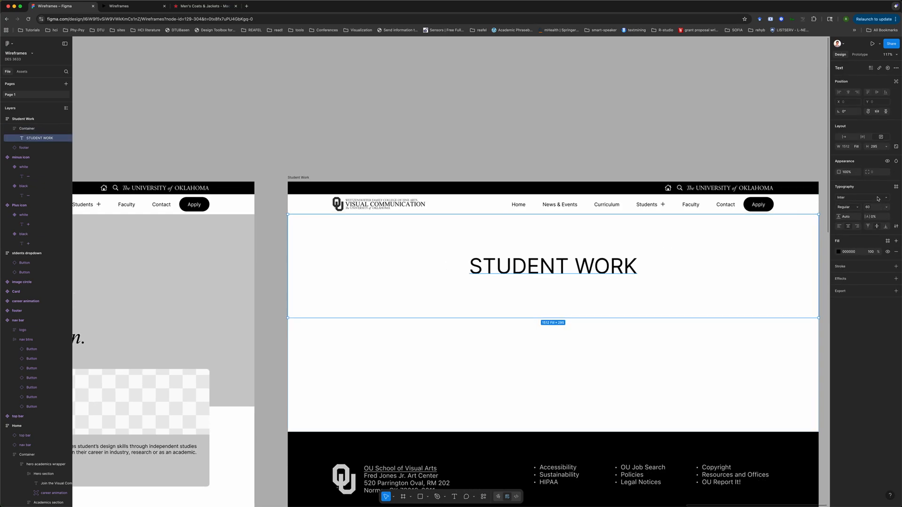
{"action": "double_click", "coordinate": [606, 264]}
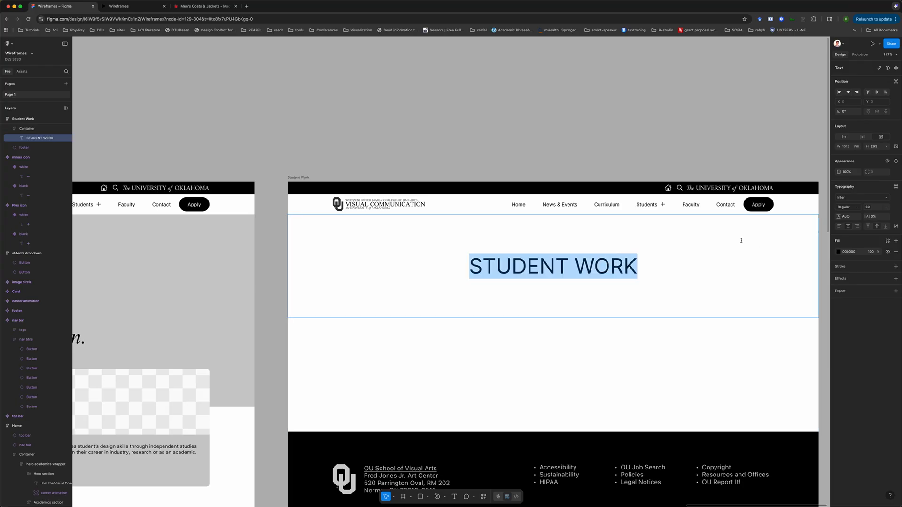
{"action": "left_click", "coordinate": [896, 187]}
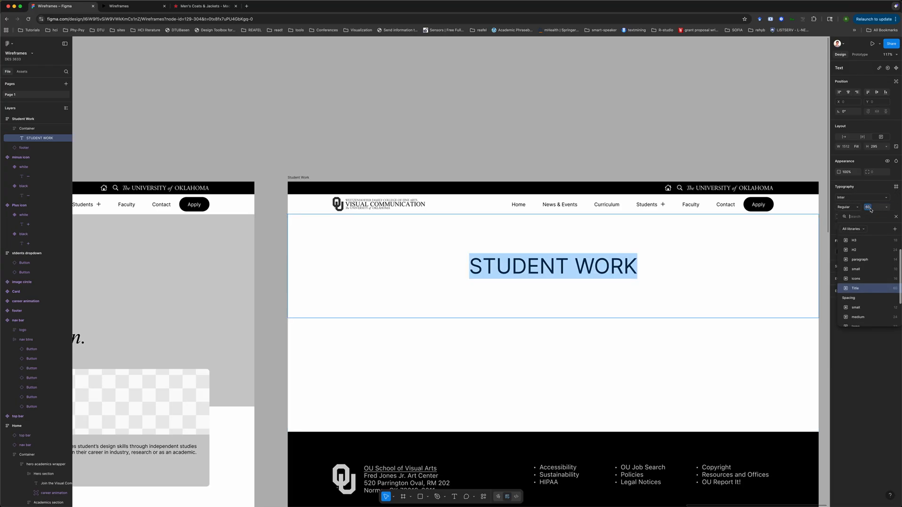
{"action": "left_click", "coordinate": [863, 291]}
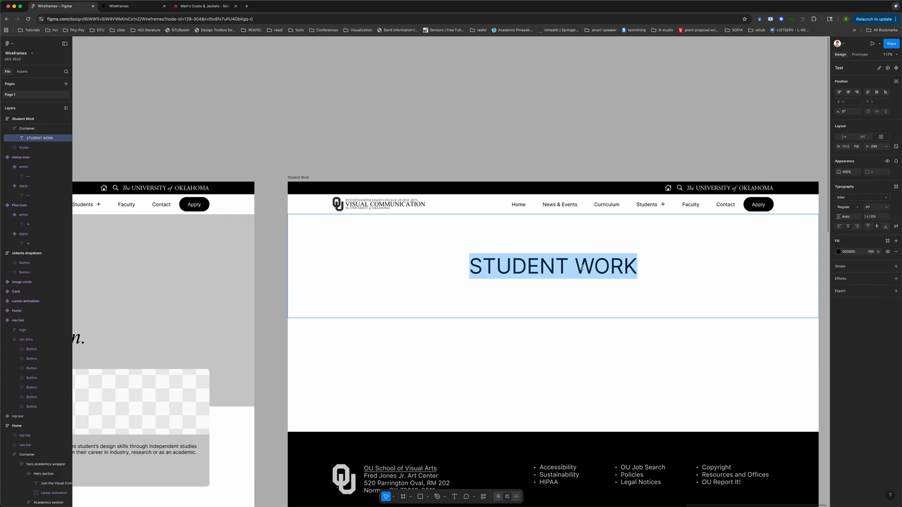
{"action": "type", "text": "Student Work"}
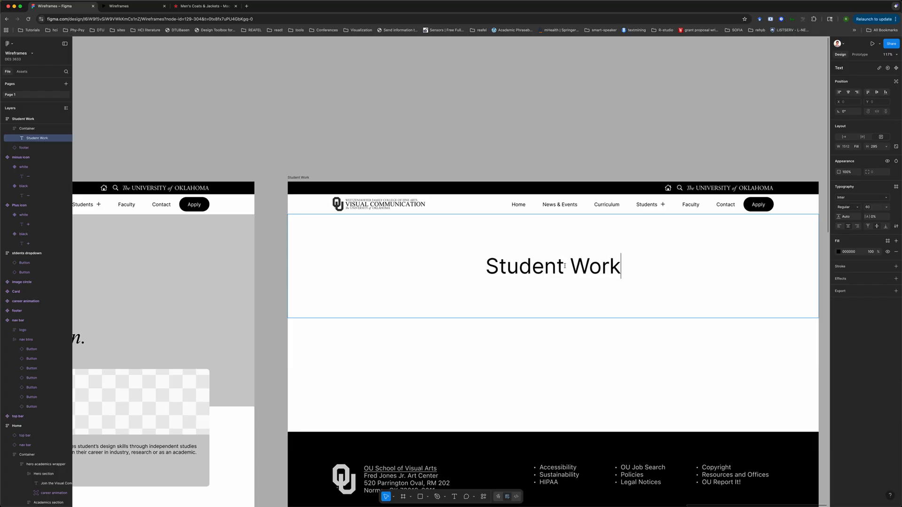
{"action": "left_click", "coordinate": [591, 174]}
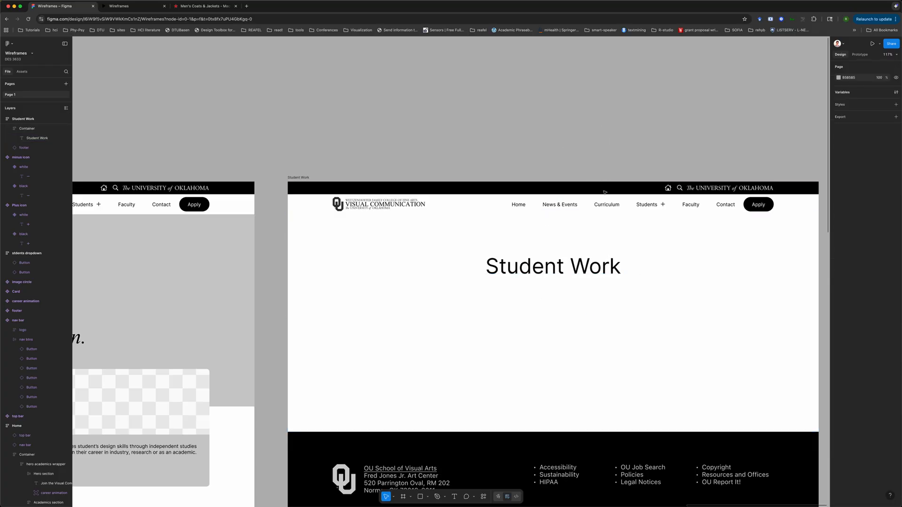
Wrap the Student Work heading text in a new frame and name that frame title
{"action": "left_click", "coordinate": [646, 227]}
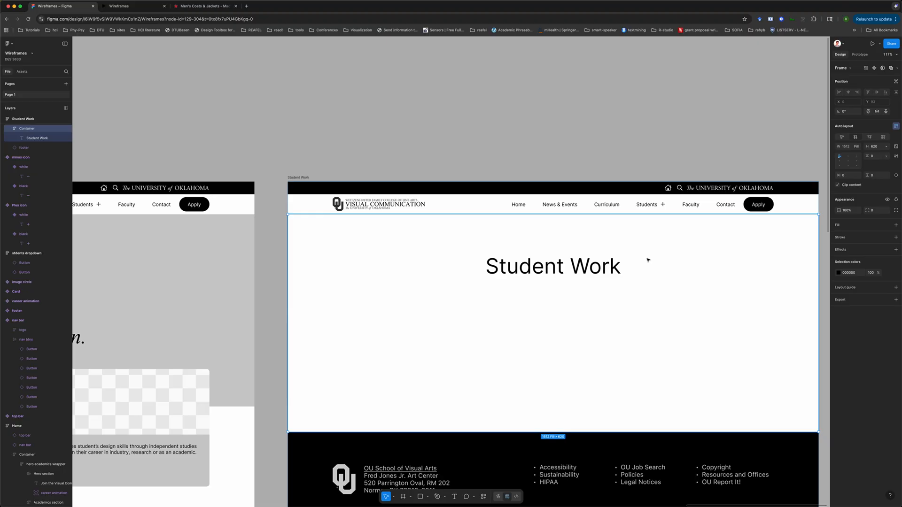
{"action": "left_click", "coordinate": [570, 259]}
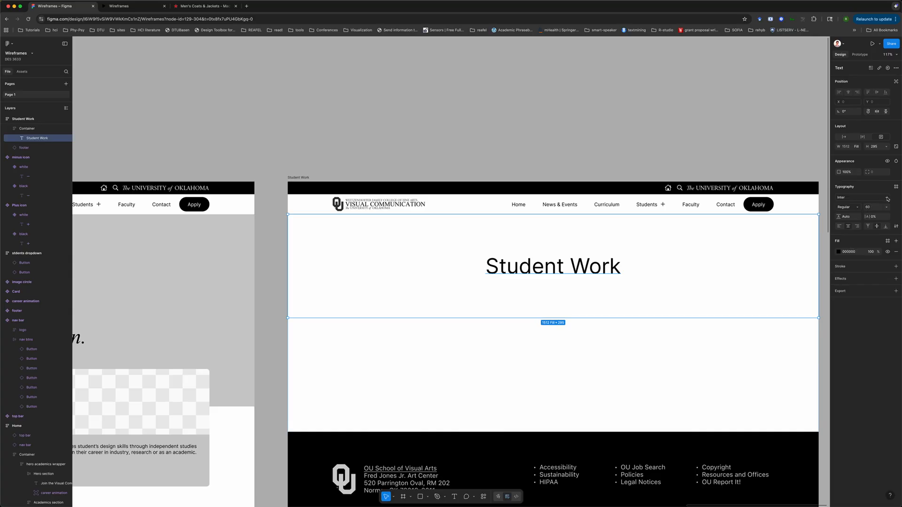
{"action": "scroll", "coordinate": [616, 254], "scroll_direction": "left", "scroll_amount": 10}
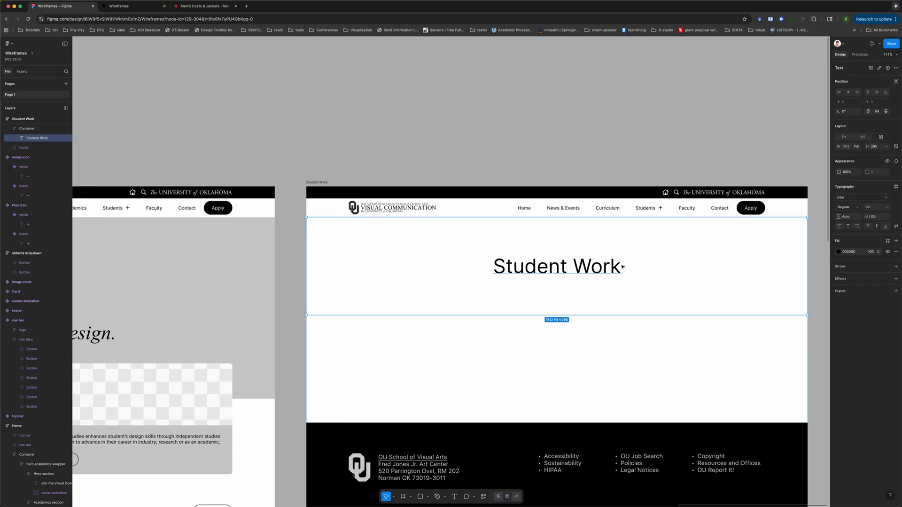
{"action": "scroll", "coordinate": [620, 265], "scroll_direction": "down", "scroll_amount": 3}
{"action": "scroll", "coordinate": [623, 267], "scroll_direction": "down", "scroll_amount": 5}
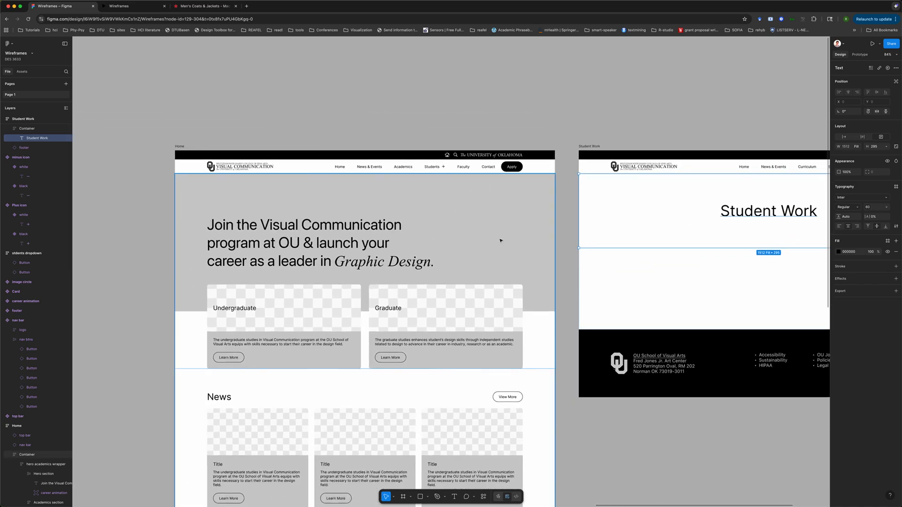
{"action": "scroll", "coordinate": [624, 207], "scroll_direction": "right", "scroll_amount": 10}
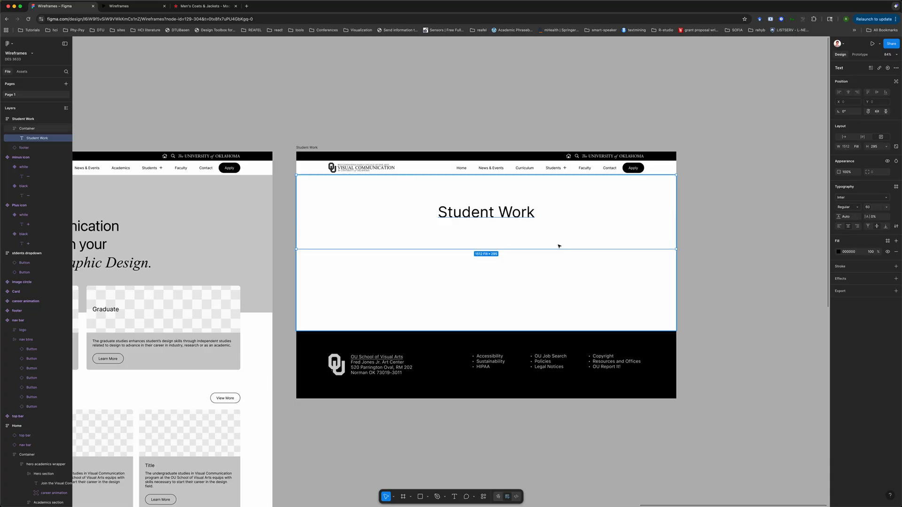
{"action": "right_click", "coordinate": [563, 220]}
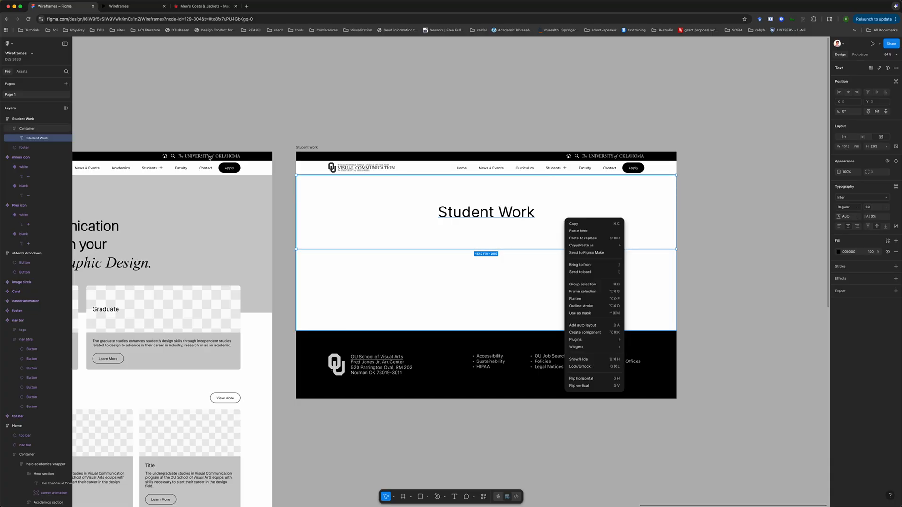
{"action": "left_click", "coordinate": [14, 120]}
{"action": "left_click", "coordinate": [27, 131]}
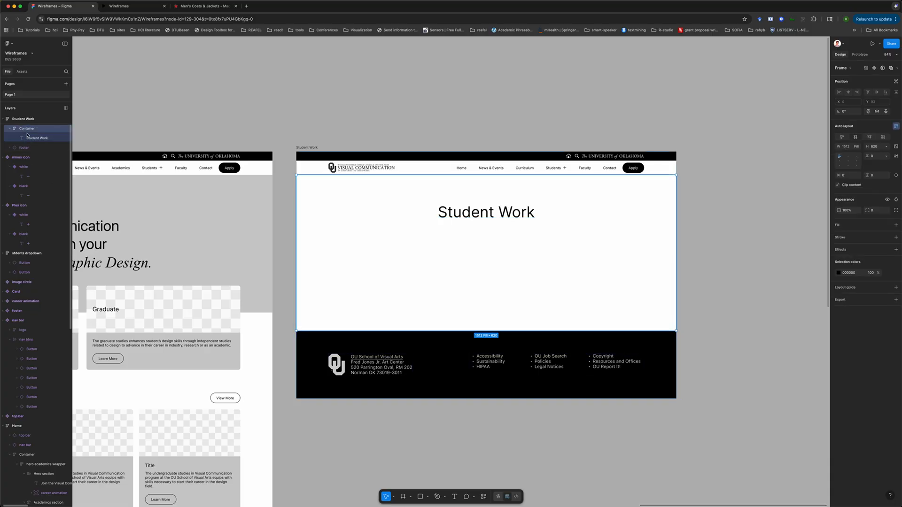
{"action": "left_click", "coordinate": [28, 139]}
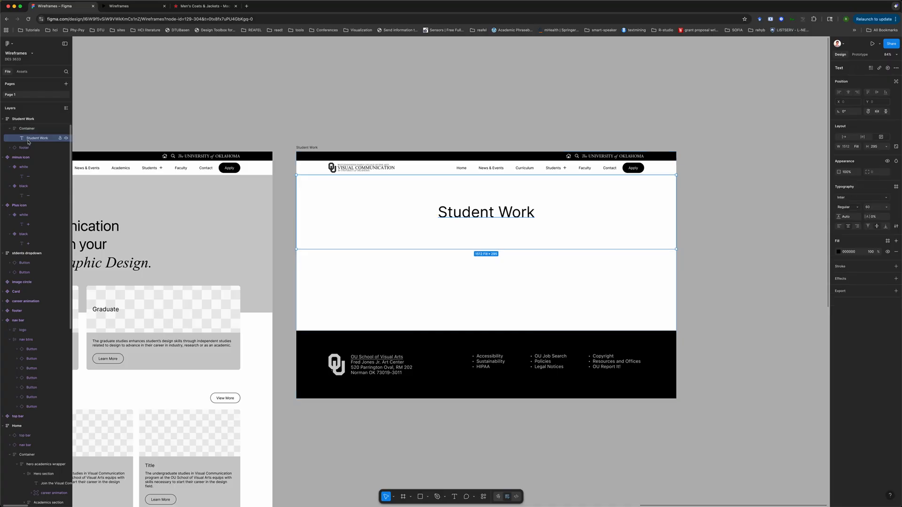
{"action": "right_click", "coordinate": [29, 141]}
{"action": "left_click", "coordinate": [52, 248]}
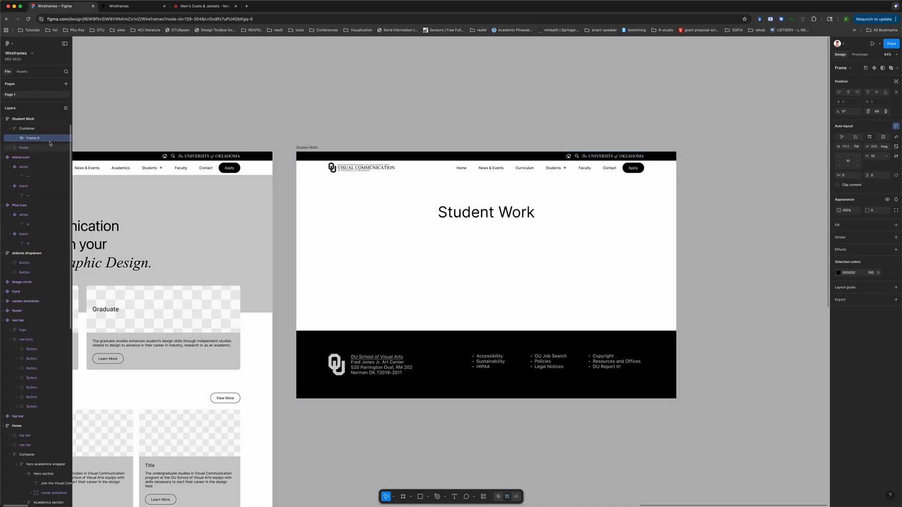
{"action": "double_click", "coordinate": [49, 140]}
{"action": "type", "text": "title"}
{"action": "key", "text": "Return"}
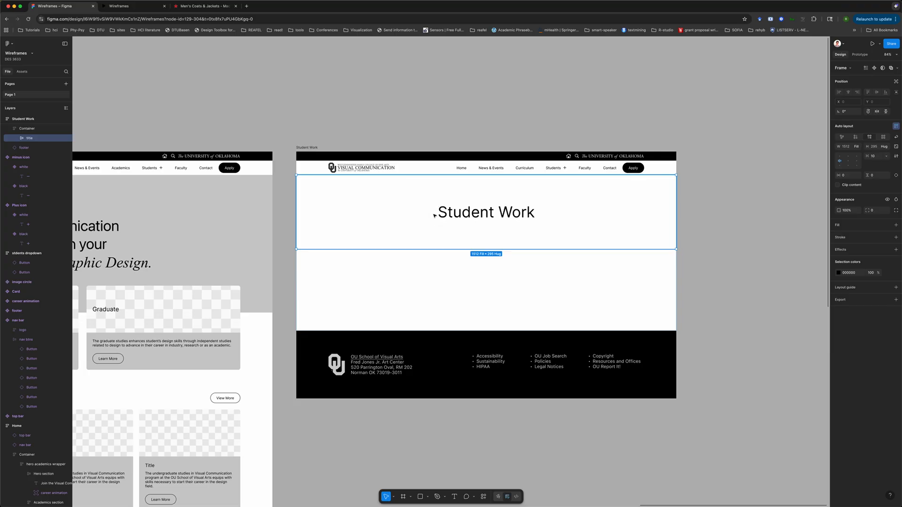
Left-align the Student Work heading text and set its height to hug its contents
{"action": "left_click", "coordinate": [17, 138]}
{"action": "left_click", "coordinate": [39, 147]}
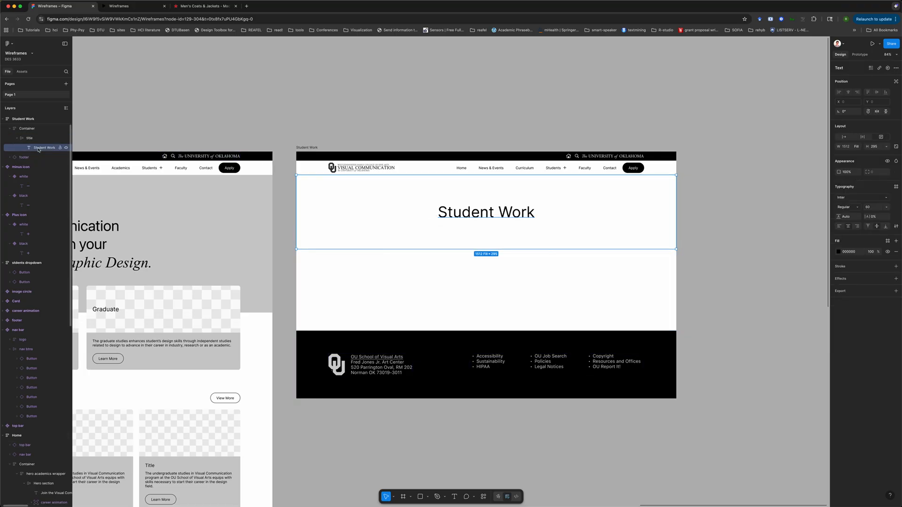
{"action": "left_click", "coordinate": [839, 226]}
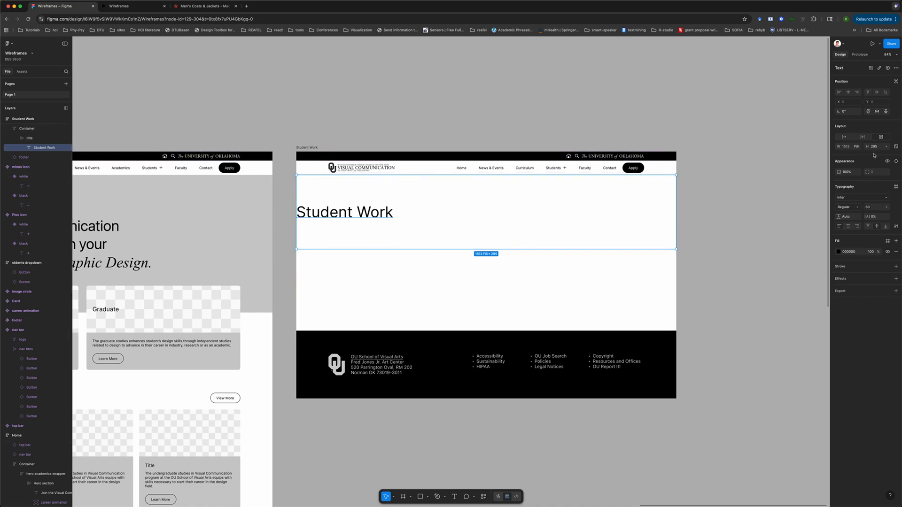
{"action": "left_click", "coordinate": [885, 147]}
{"action": "left_click", "coordinate": [860, 150]}
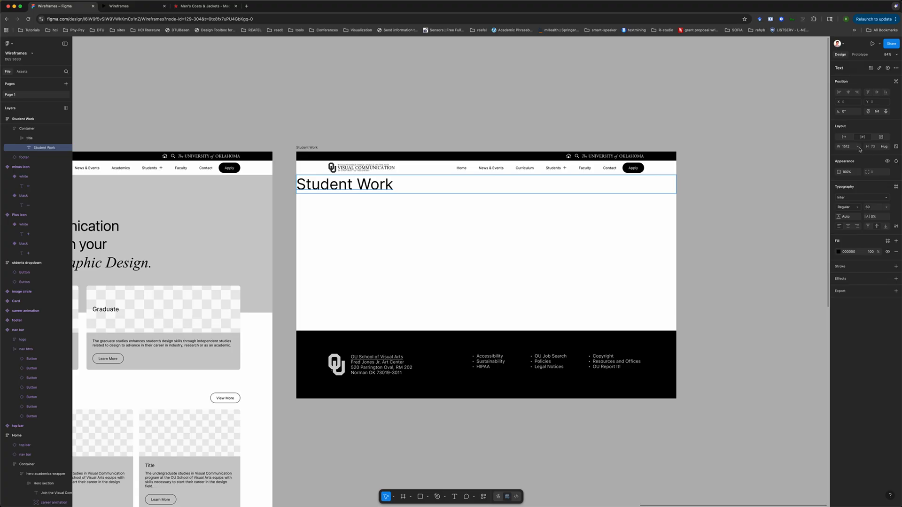
{"action": "left_click", "coordinate": [859, 149]}
{"action": "left_click", "coordinate": [834, 149]}
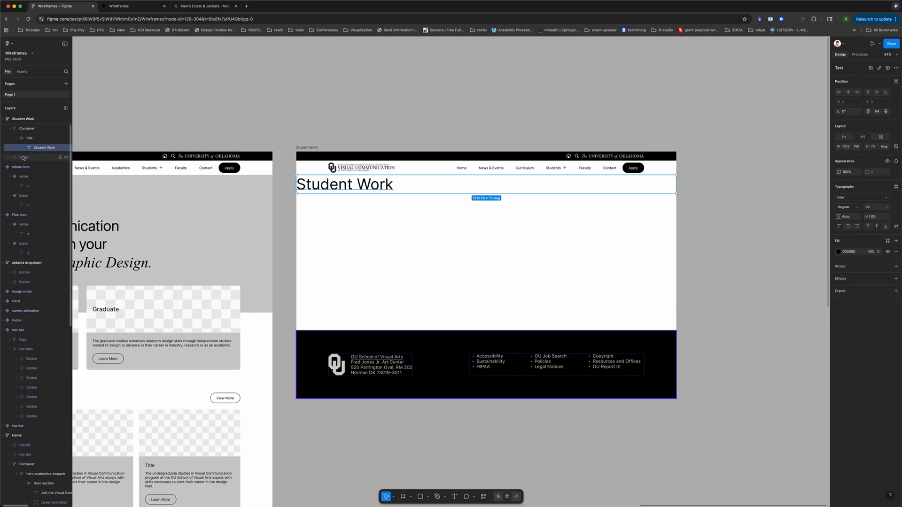
Rename the heading's wrapper frame as "Hero section", matching the Home page's hero layer
{"action": "left_click", "coordinate": [29, 141]}
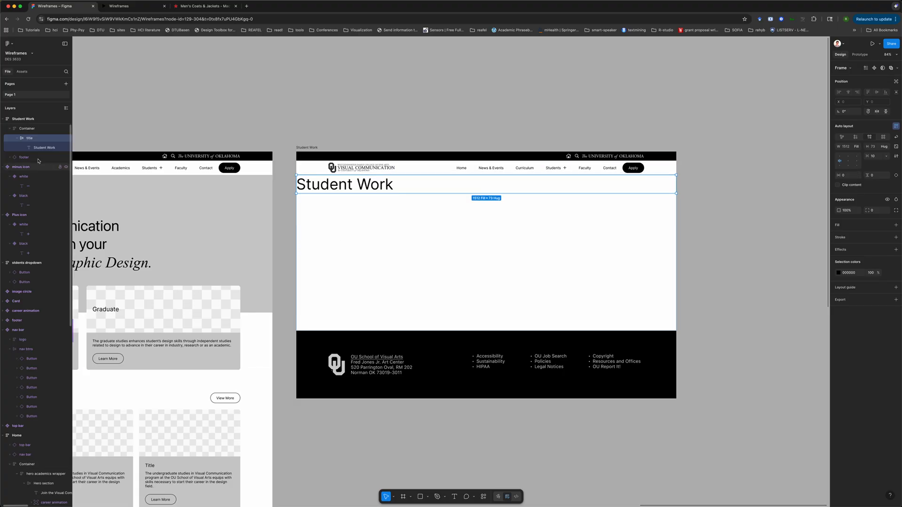
{"action": "double_click", "coordinate": [29, 138]}
{"action": "type", "text": "Hero"}
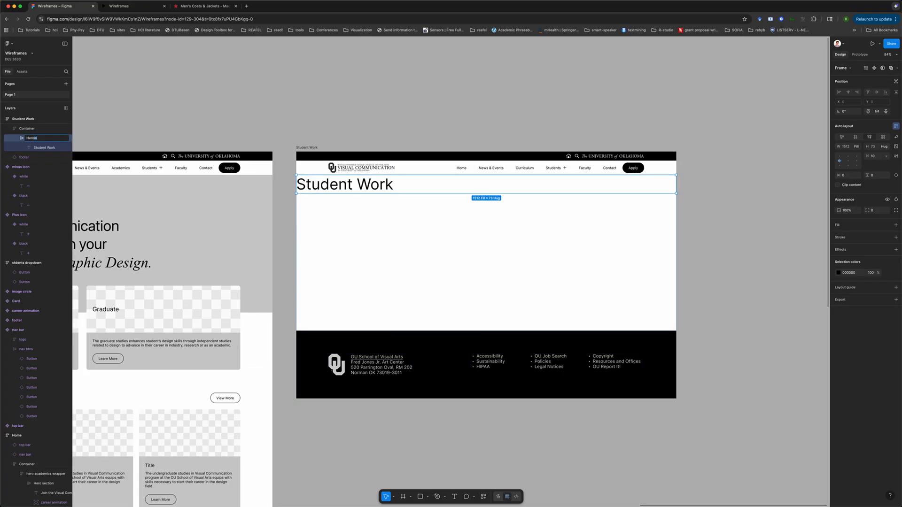
{"action": "left_click", "coordinate": [132, 126]}
{"action": "scroll", "coordinate": [173, 128], "scroll_direction": "left", "scroll_amount": 4}
{"action": "double_click", "coordinate": [205, 191]}
{"action": "double_click", "coordinate": [206, 191]}
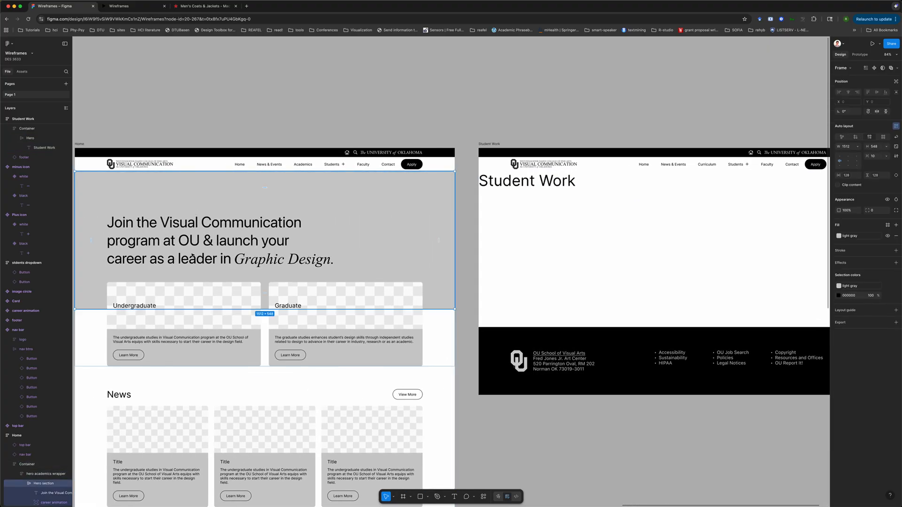
{"action": "double_click", "coordinate": [547, 181]}
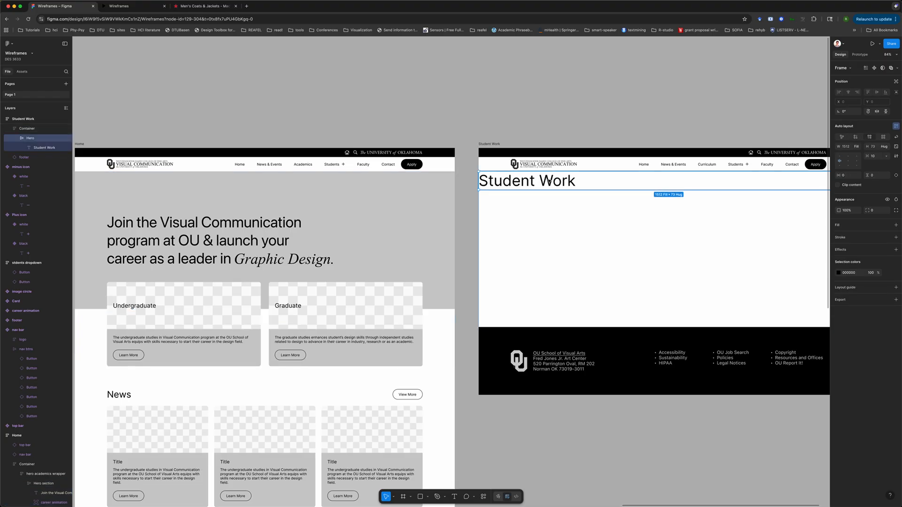
{"action": "double_click", "coordinate": [30, 137]}
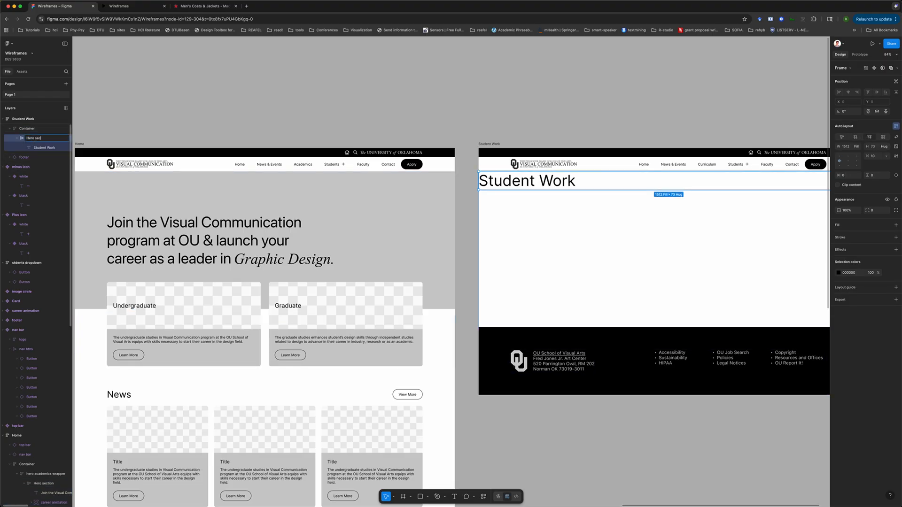
{"action": "type", "text": "Hero section"}
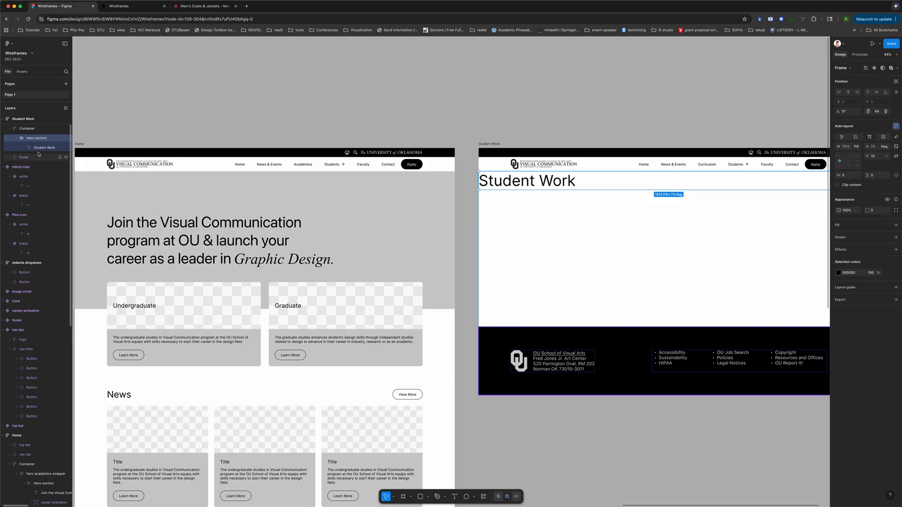
Rename the Student Work text layer as title
{"action": "left_click", "coordinate": [36, 148]}
{"action": "double_click", "coordinate": [36, 148]}
{"action": "type", "text": "title"}
{"action": "key", "text": "Return"}
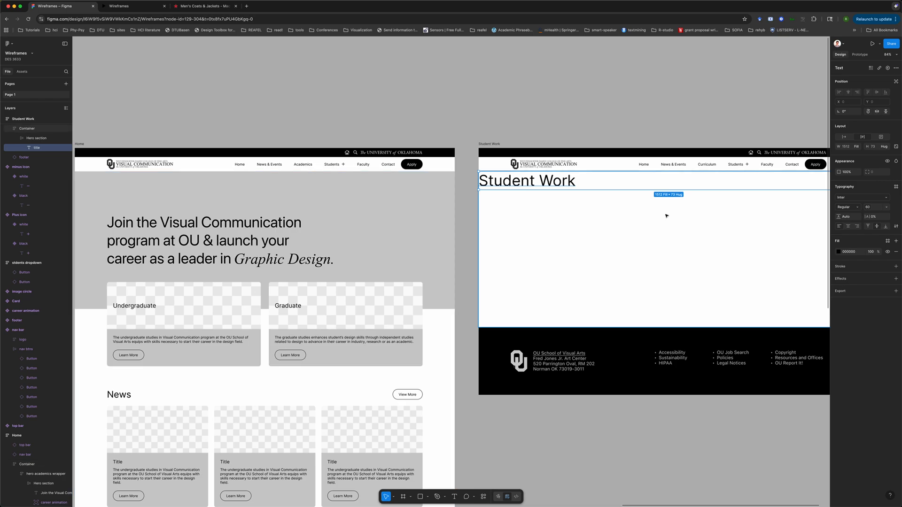
Set the Student Work hero section's horizontal padding to the huge spacing variable
{"action": "left_click", "coordinate": [33, 138]}
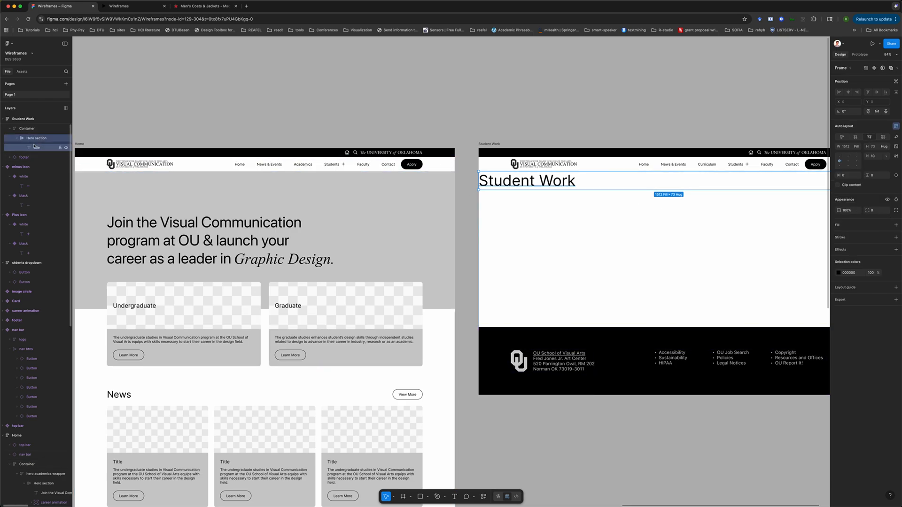
{"action": "left_click", "coordinate": [858, 175]}
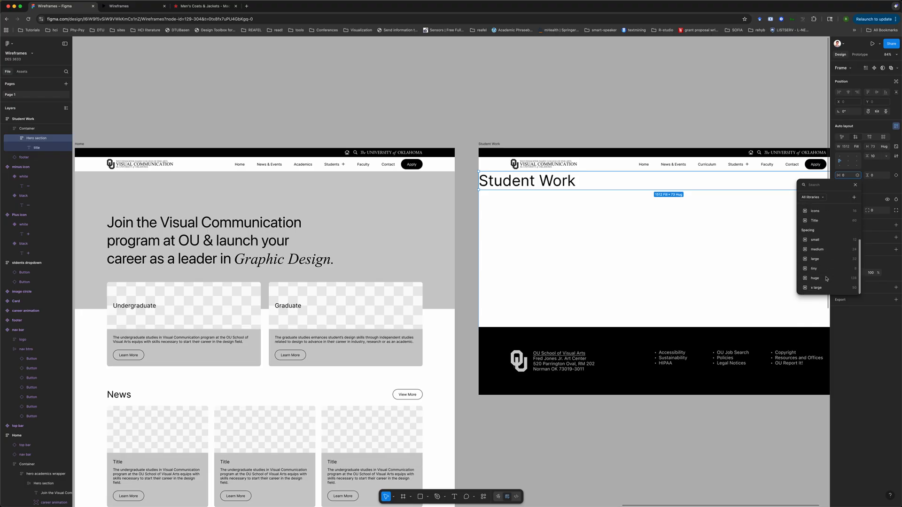
{"action": "left_click", "coordinate": [822, 279]}
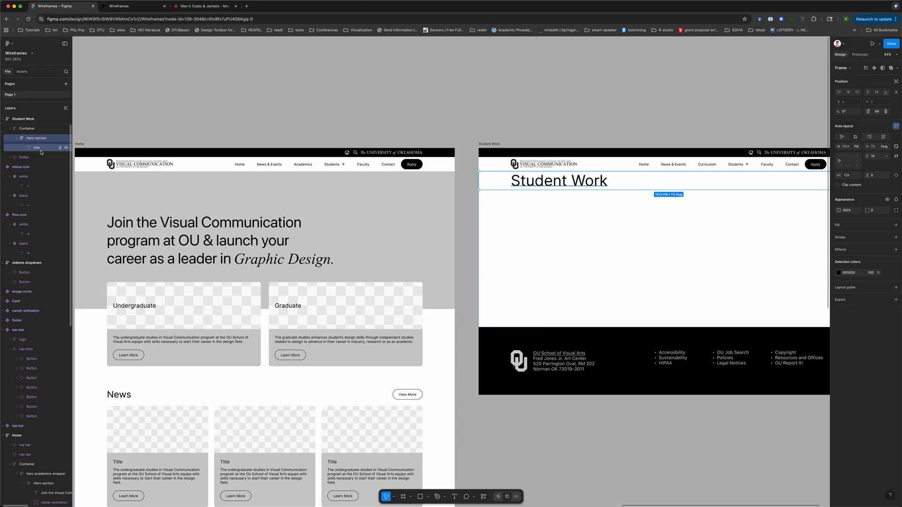
Compare with the Home page hero, then set the Student Work hero section's vertical padding to the large spacing variable
{"action": "left_click", "coordinate": [603, 179]}
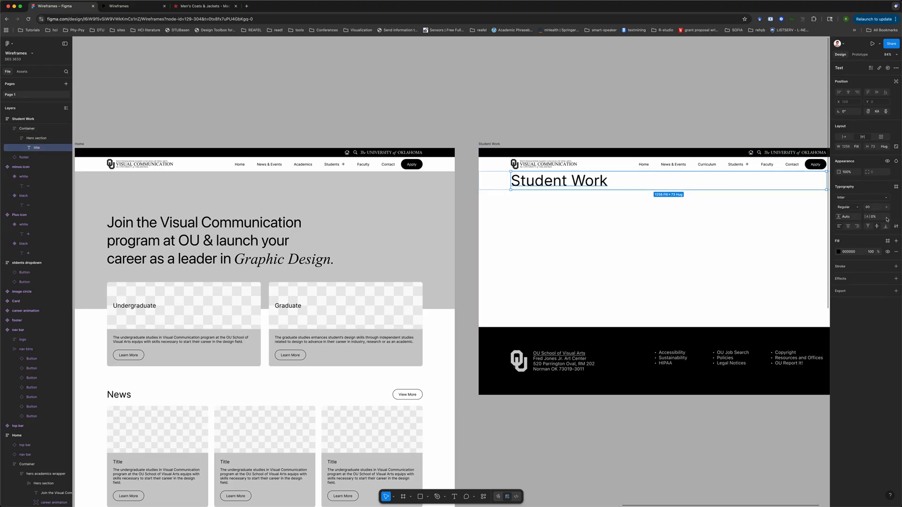
{"action": "left_click", "coordinate": [141, 183]}
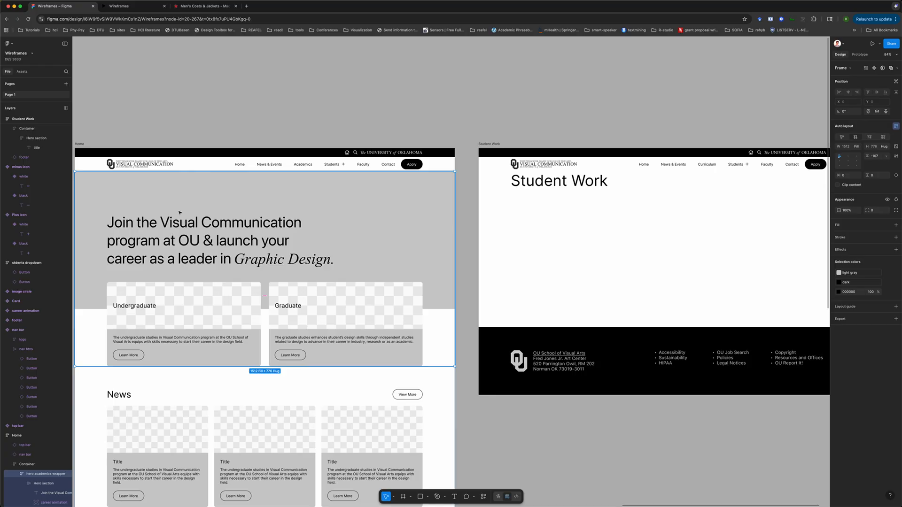
{"action": "left_click", "coordinate": [593, 183]}
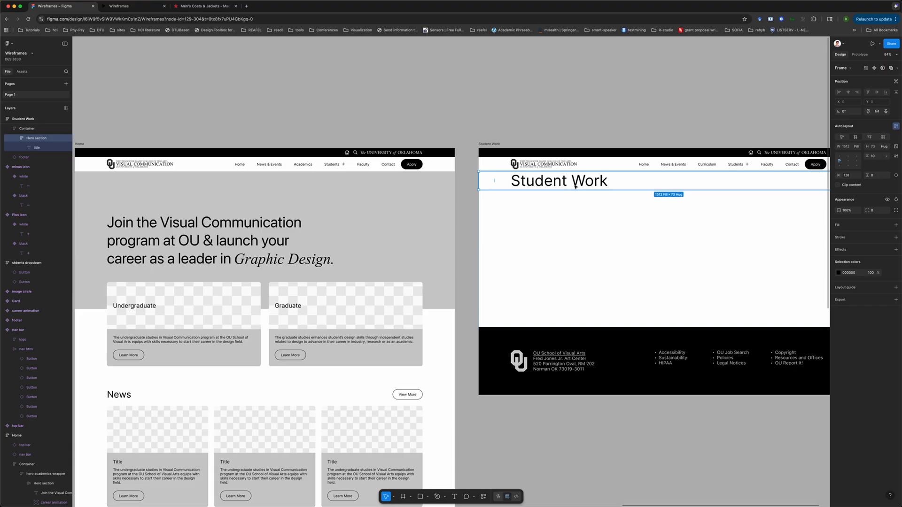
{"action": "scroll", "coordinate": [325, 237], "scroll_direction": "down", "scroll_amount": 3}
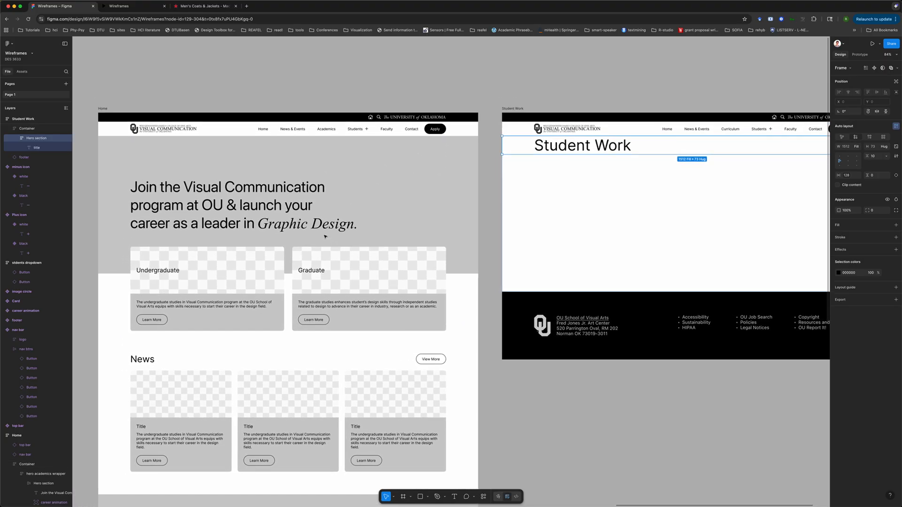
{"action": "scroll", "coordinate": [564, 154], "scroll_direction": "right", "scroll_amount": 3}
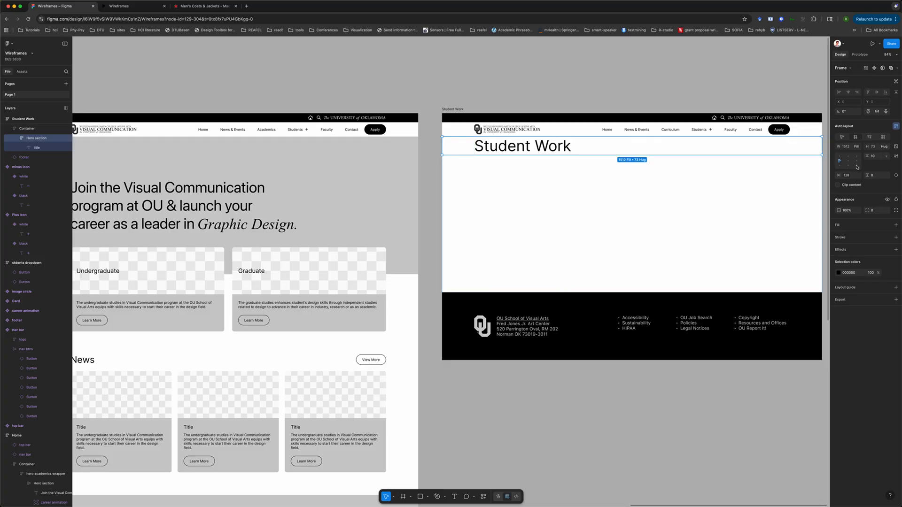
{"action": "left_click", "coordinate": [886, 175]}
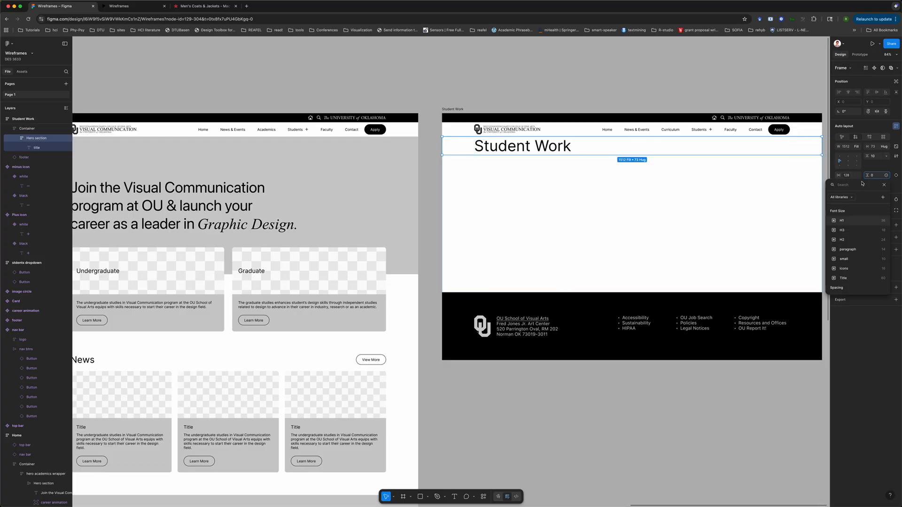
{"action": "scroll", "coordinate": [849, 276], "scroll_direction": "down", "scroll_amount": 3}
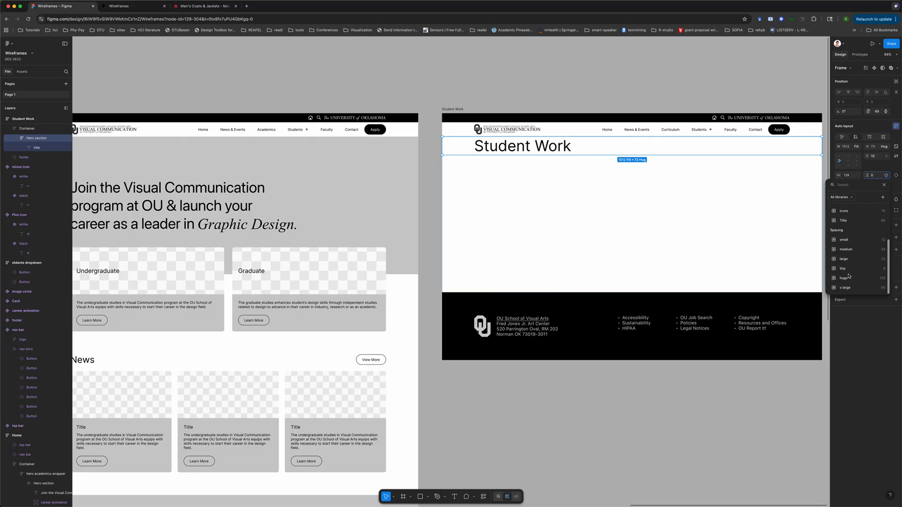
{"action": "left_click", "coordinate": [844, 258]}
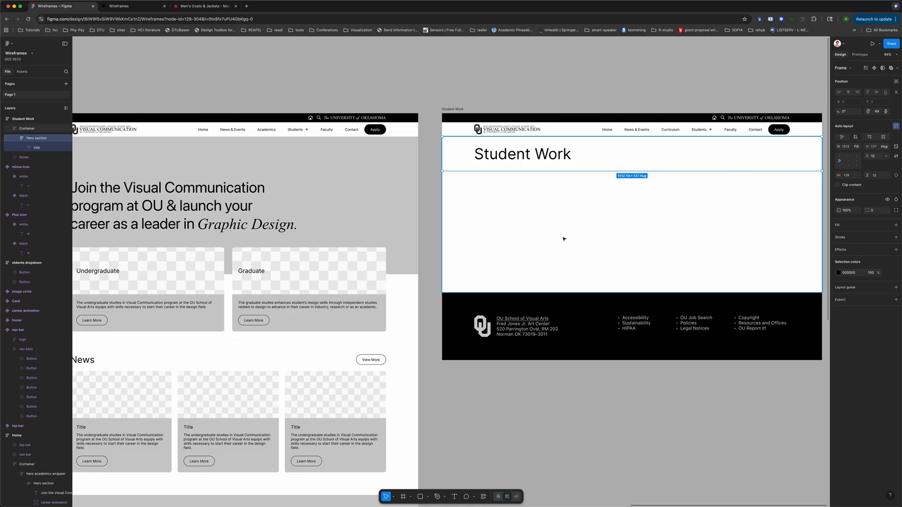
Set the hero section's auto layout gap to the small spacing variable
{"action": "left_click", "coordinate": [572, 95]}
{"action": "double_click", "coordinate": [543, 159]}
{"action": "scroll", "coordinate": [543, 158], "scroll_direction": "right", "scroll_amount": 5}
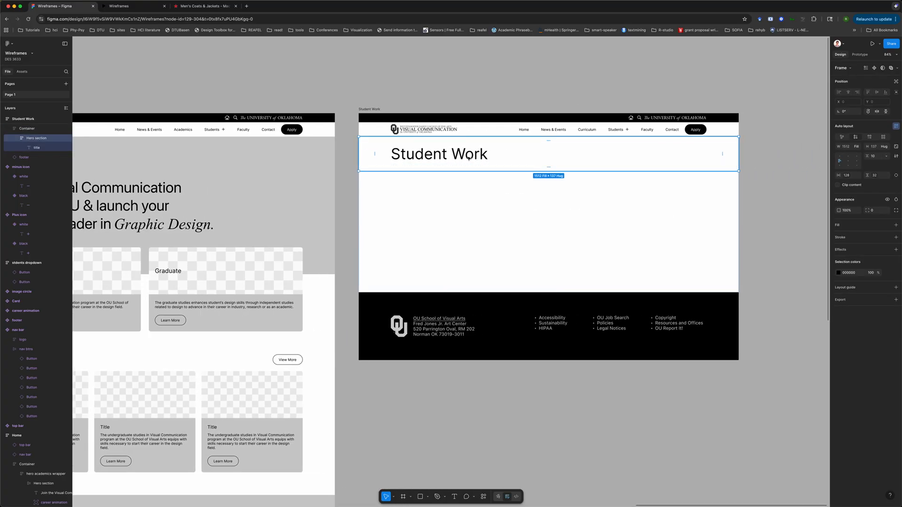
{"action": "left_click", "coordinate": [35, 148]}
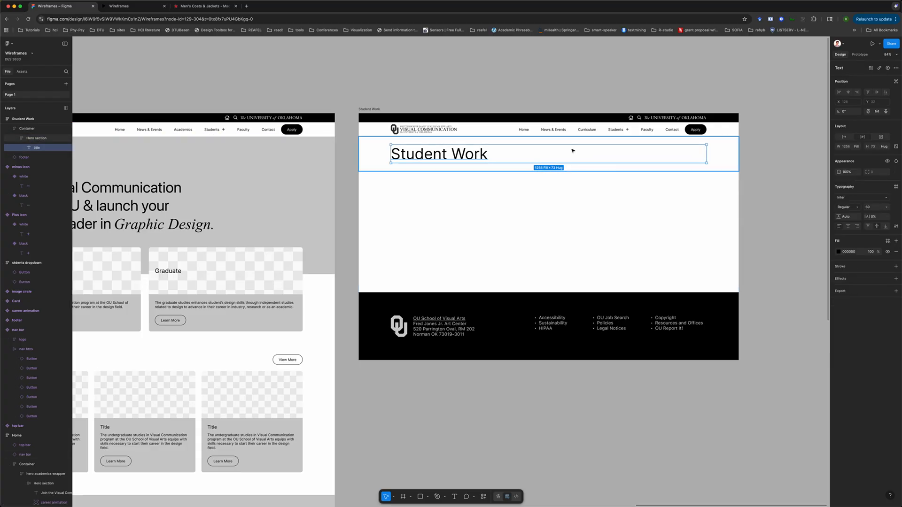
{"action": "left_click", "coordinate": [728, 155]}
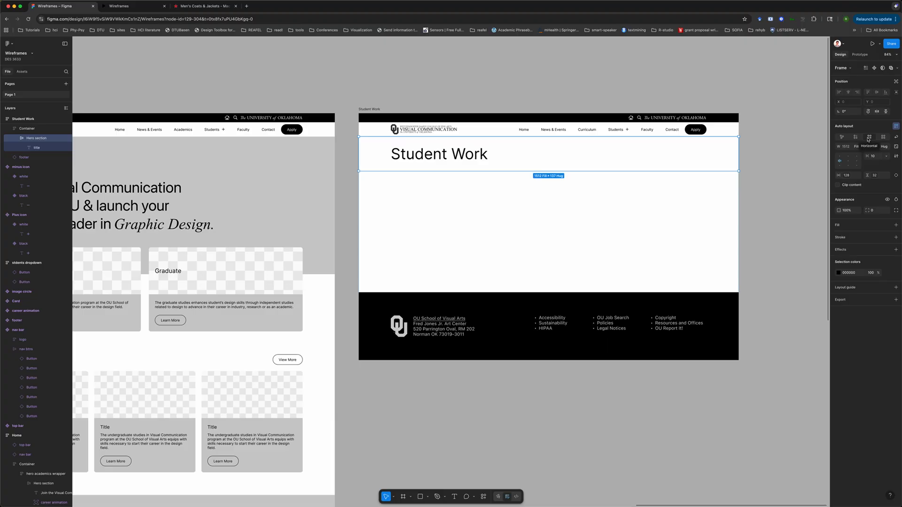
{"action": "left_click", "coordinate": [885, 157]}
{"action": "left_click", "coordinate": [867, 175]}
{"action": "scroll", "coordinate": [866, 242], "scroll_direction": "down", "scroll_amount": 3}
{"action": "scroll", "coordinate": [866, 242], "scroll_direction": "down", "scroll_amount": 1}
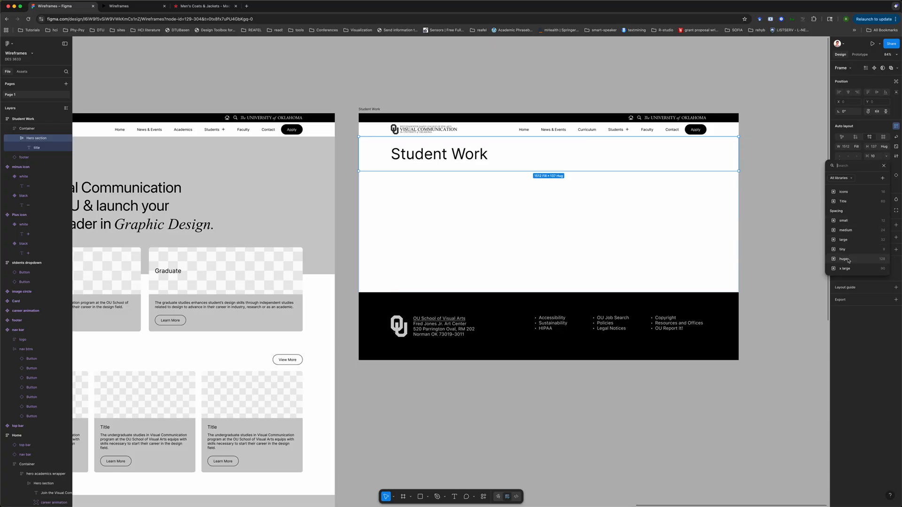
{"action": "left_click", "coordinate": [845, 220]}
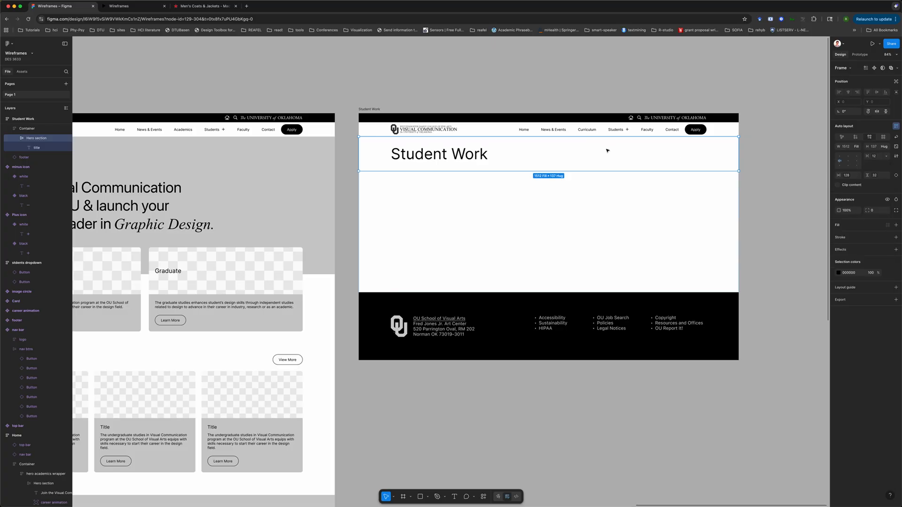
Pan across the canvas to survey the wireframe frames and return to the Student Work page
{"action": "left_click", "coordinate": [459, 94]}
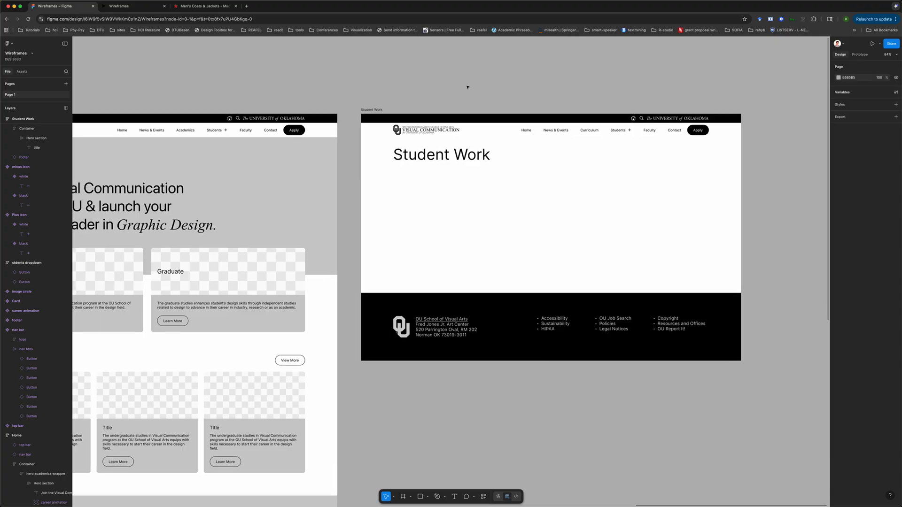
{"action": "scroll", "coordinate": [467, 87], "scroll_direction": "left", "scroll_amount": 5}
{"action": "scroll", "coordinate": [468, 87], "scroll_direction": "down", "scroll_amount": 5}
{"action": "scroll", "coordinate": [468, 87], "scroll_direction": "left", "scroll_amount": 5}
{"action": "scroll", "coordinate": [467, 87], "scroll_direction": "left", "scroll_amount": 10}
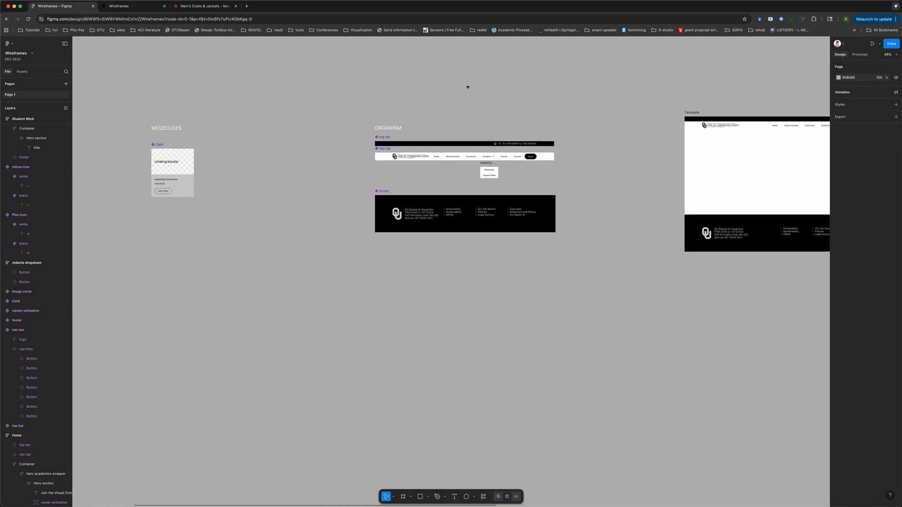
{"action": "scroll", "coordinate": [467, 86], "scroll_direction": "left", "scroll_amount": 5}
{"action": "scroll", "coordinate": [467, 87], "scroll_direction": "right", "scroll_amount": 10}
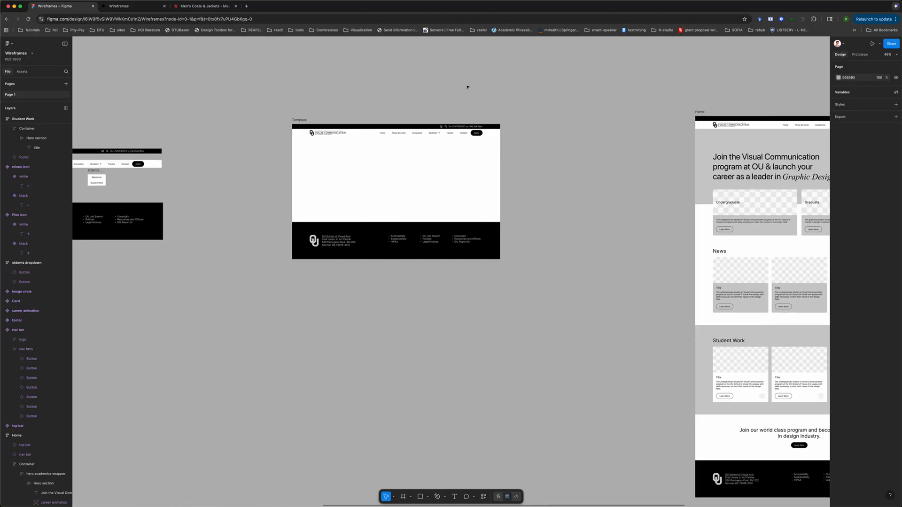
{"action": "scroll", "coordinate": [467, 87], "scroll_direction": "right", "scroll_amount": 10}
{"action": "scroll", "coordinate": [467, 87], "scroll_direction": "up", "scroll_amount": 5}
{"action": "scroll", "coordinate": [467, 87], "scroll_direction": "right", "scroll_amount": 2}
{"action": "scroll", "coordinate": [467, 87], "scroll_direction": "down", "scroll_amount": 1}
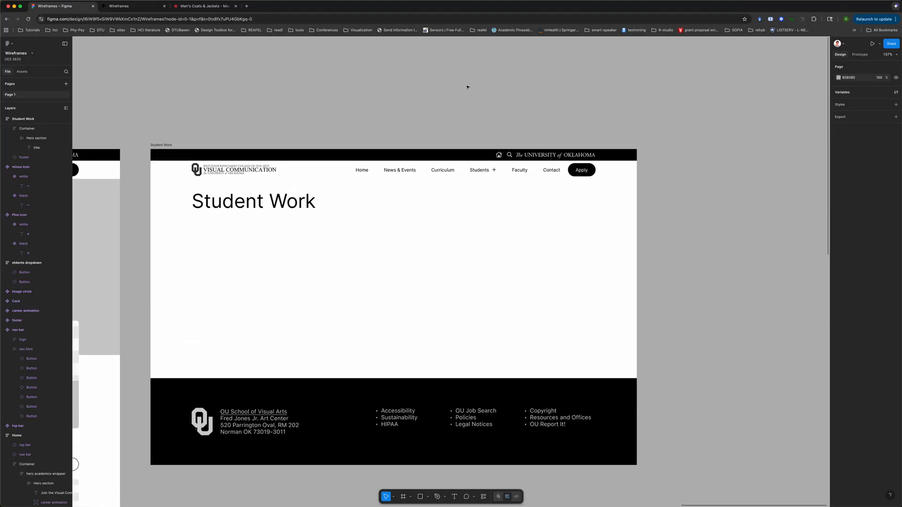
{"action": "left_click", "coordinate": [336, 209]}
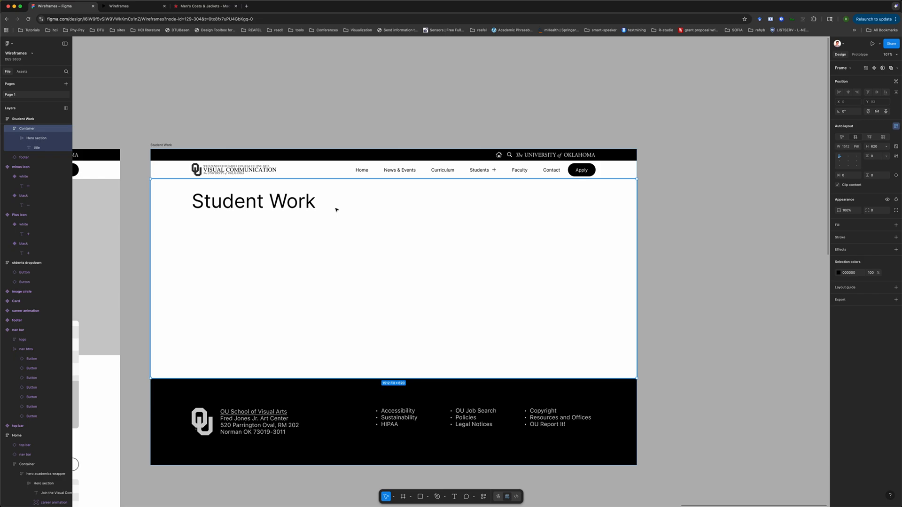
{"action": "left_click", "coordinate": [340, 101]}
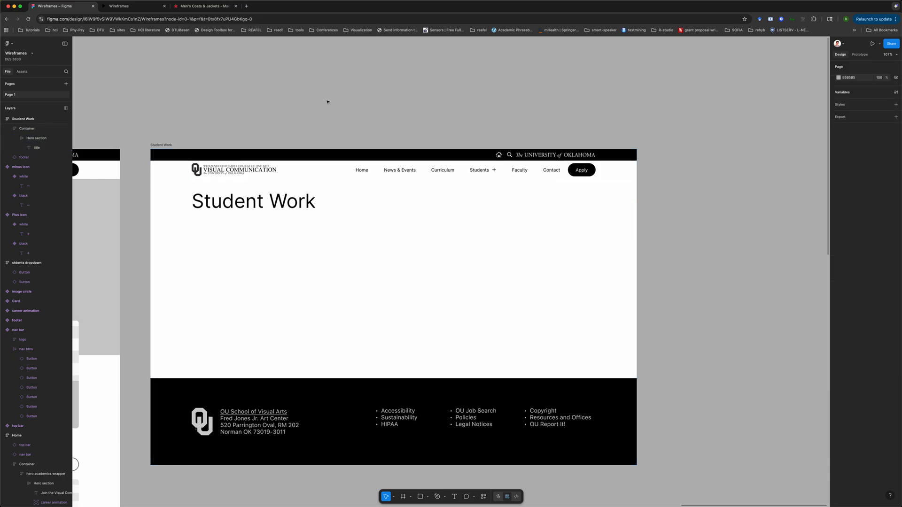
Search the assets for buttons and place an outlined Button instance inside the hero section beside the Student Work title
{"action": "left_click", "coordinate": [21, 71]}
{"action": "left_click", "coordinate": [28, 86]}
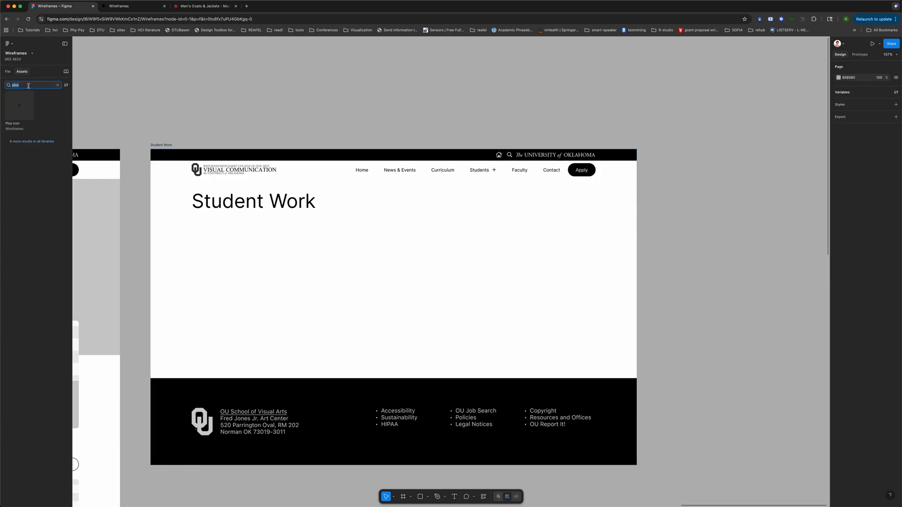
{"action": "type", "text": "buttons"}
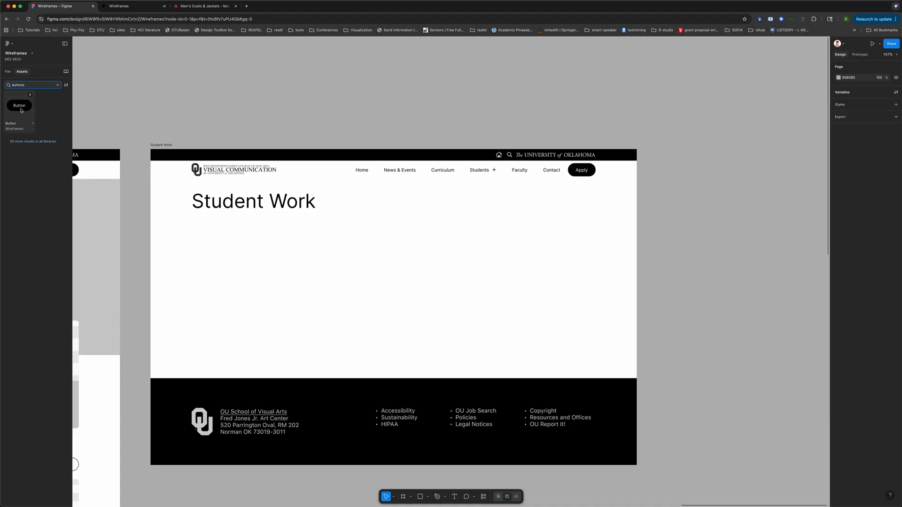
{"action": "left_click", "coordinate": [20, 109]}
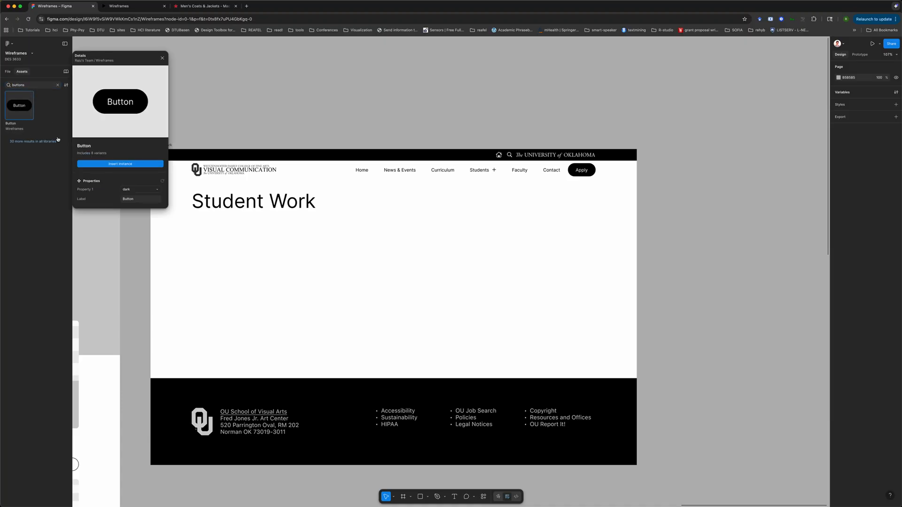
{"action": "left_click", "coordinate": [140, 190]}
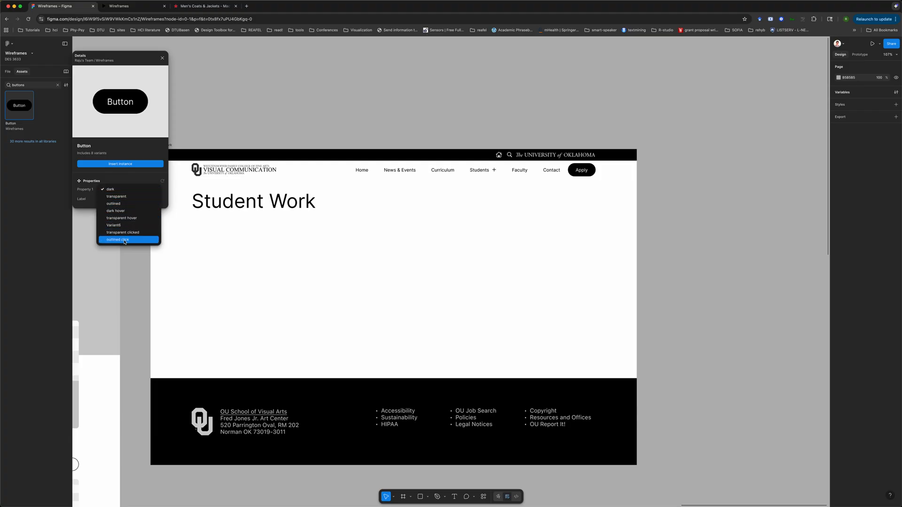
{"action": "left_click", "coordinate": [117, 205]}
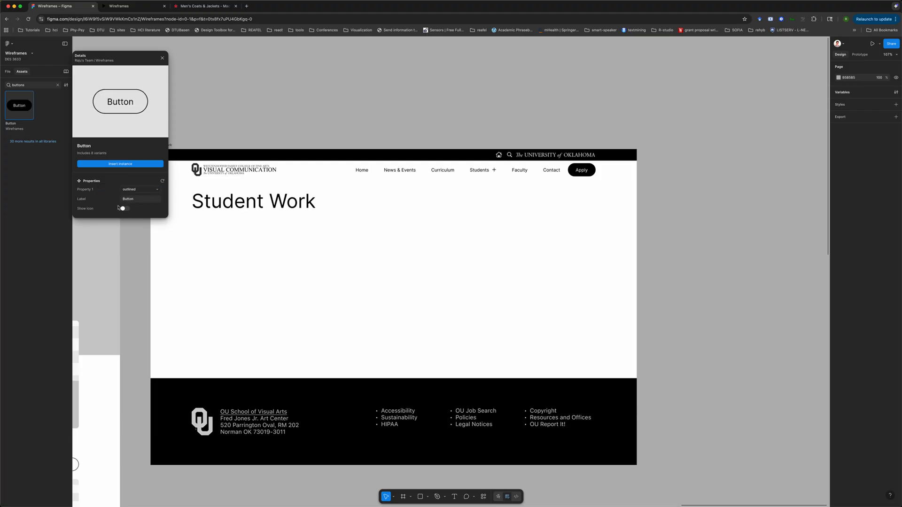
{"action": "left_click", "coordinate": [121, 164]}
{"action": "key", "text": "super+x"}
{"action": "left_click", "coordinate": [339, 206]}
{"action": "double_click", "coordinate": [338, 206]}
{"action": "key", "text": "super+v"}
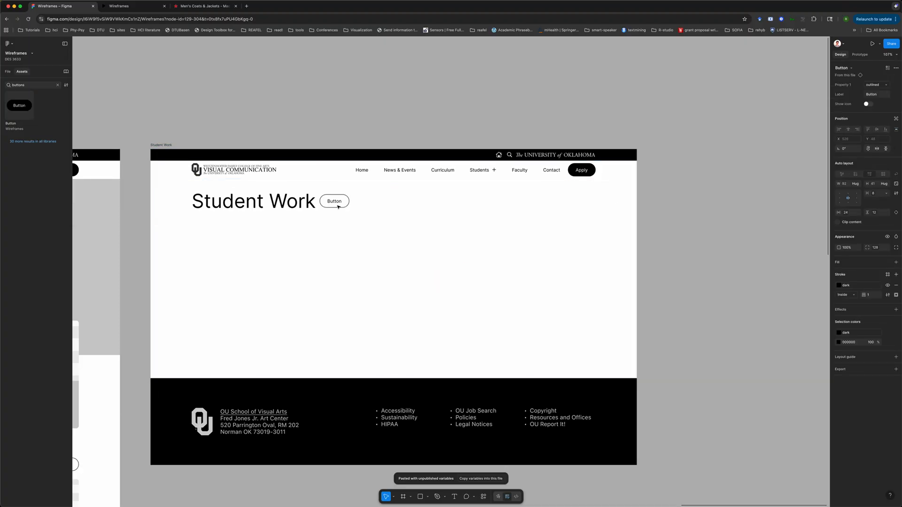
Duplicate the outlined button to place a second one next to it in the hero section
{"action": "key", "text": "super+d"}
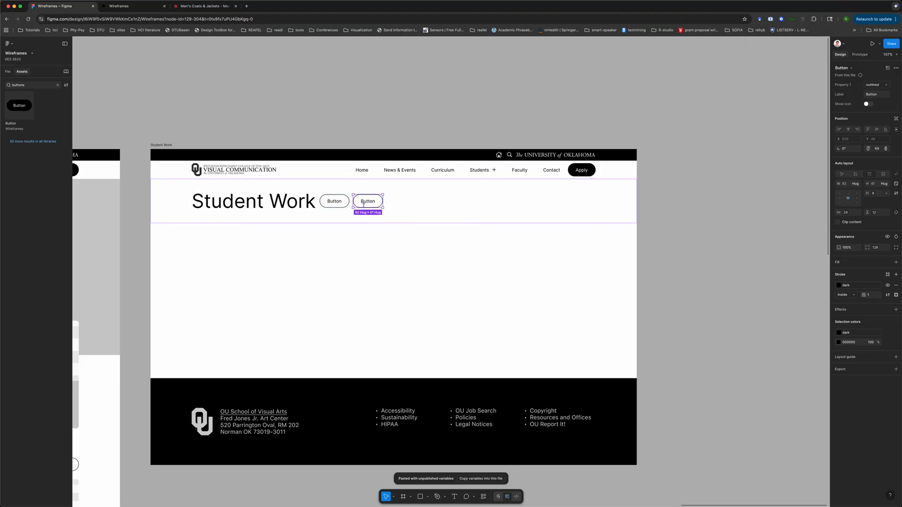
{"action": "left_click", "coordinate": [335, 202]}
{"action": "left_click", "coordinate": [295, 205]}
{"action": "left_click", "coordinate": [334, 202]}
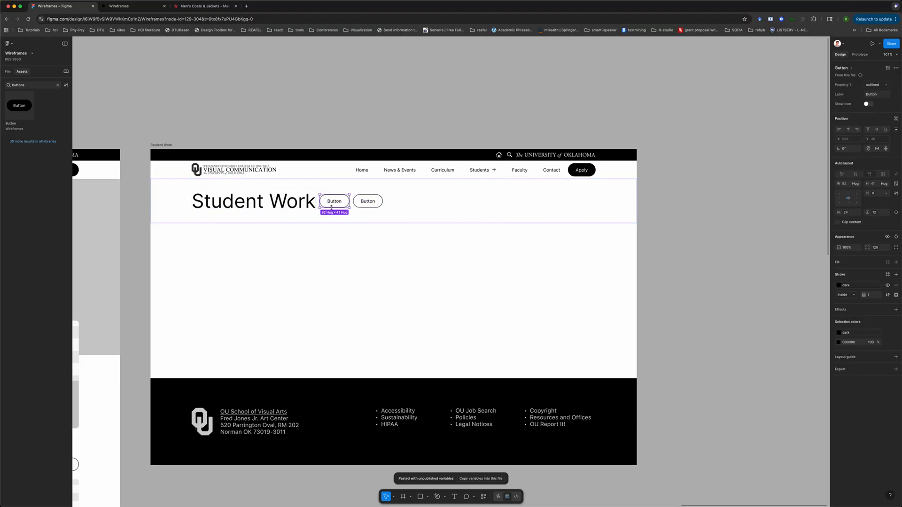
{"action": "left_click", "coordinate": [368, 205], "text": "shift"}
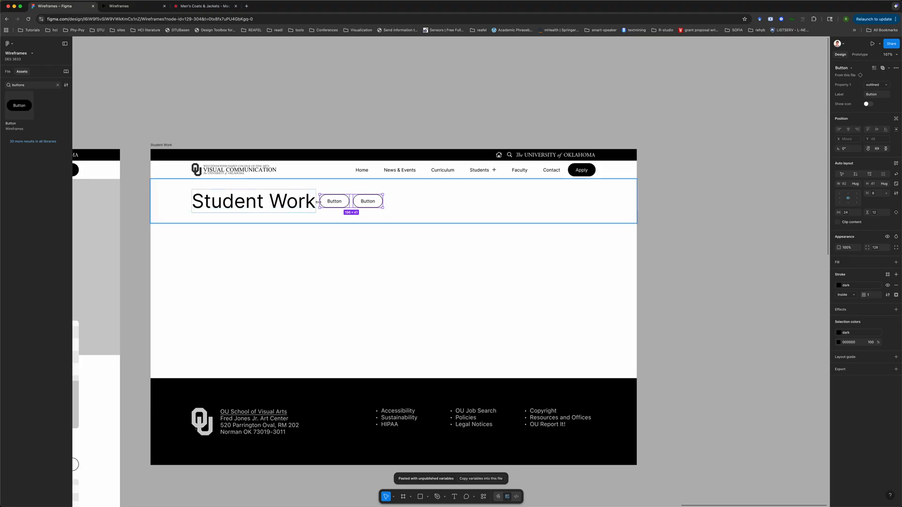
Wrap the two outlined buttons in the hero section in a new auto layout frame
{"action": "left_click", "coordinate": [7, 72]}
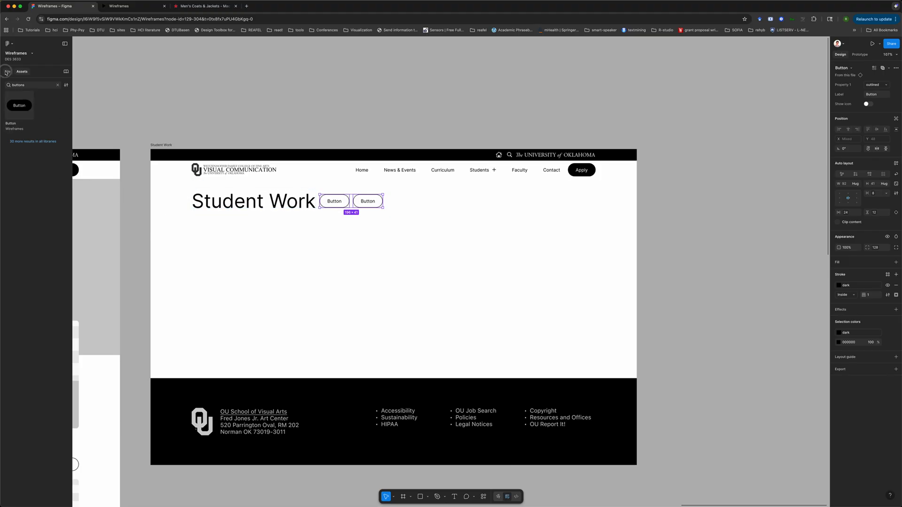
{"action": "left_click", "coordinate": [38, 170]}
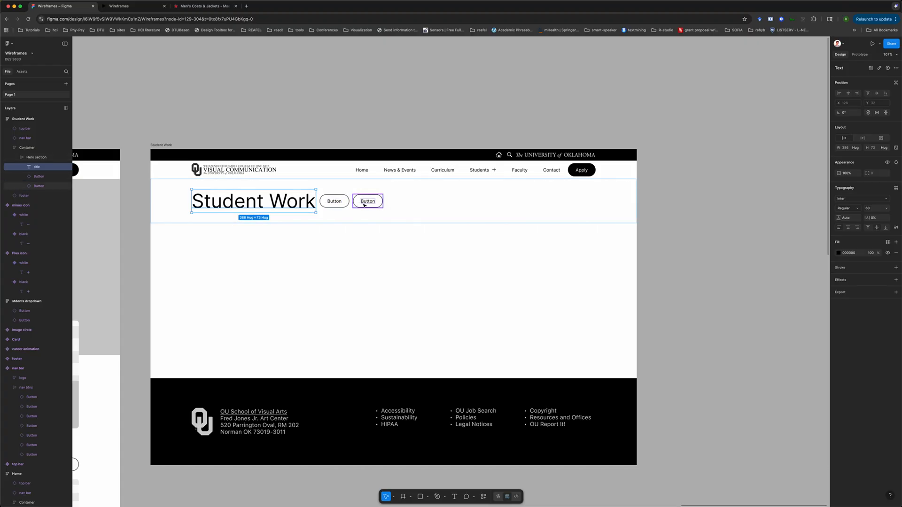
{"action": "left_click", "coordinate": [37, 176]}
{"action": "left_click", "coordinate": [39, 186], "text": "shift"}
{"action": "key", "text": "shift+a"}
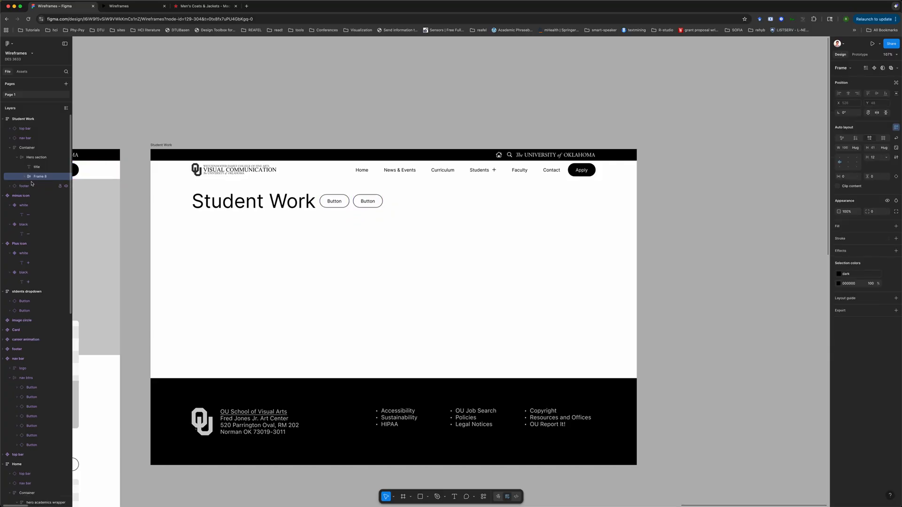
Rename the new button frame to filters and set its gap to the small spacing variable
{"action": "double_click", "coordinate": [40, 176]}
{"action": "type", "text": "f"}
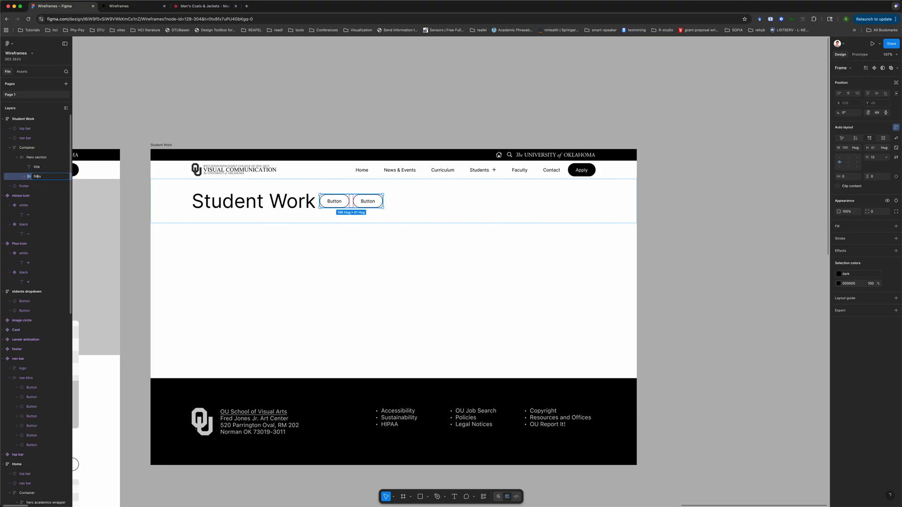
{"action": "type", "text": "ilters"}
{"action": "key", "text": "Return"}
{"action": "left_click", "coordinate": [886, 157]}
{"action": "scroll", "coordinate": [851, 234], "scroll_direction": "down", "scroll_amount": 3}
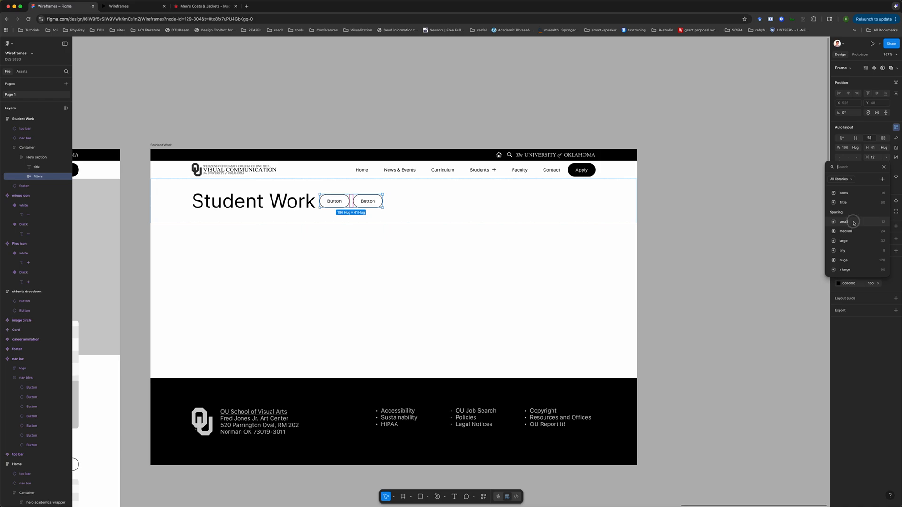
{"action": "left_click", "coordinate": [853, 221]}
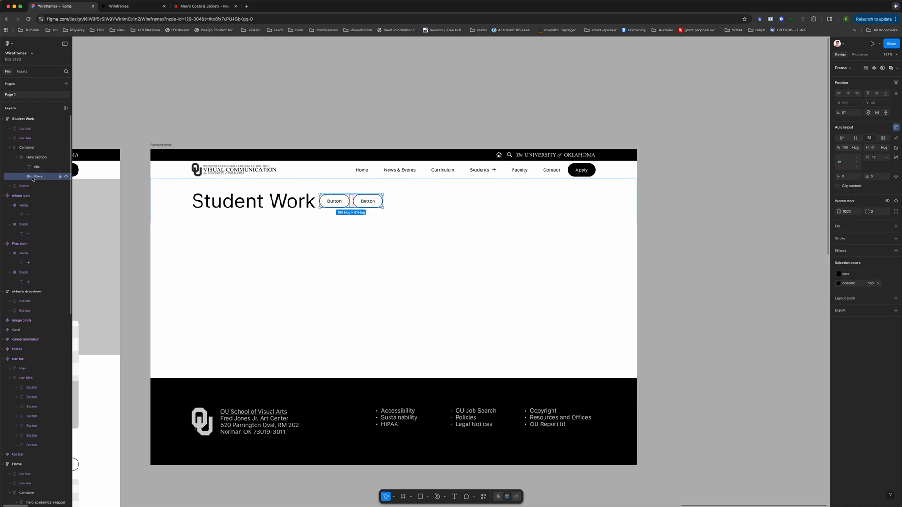
Set the hero section's auto layout gap to Auto so the filters sit at the far edge
{"action": "left_click", "coordinate": [37, 157]}
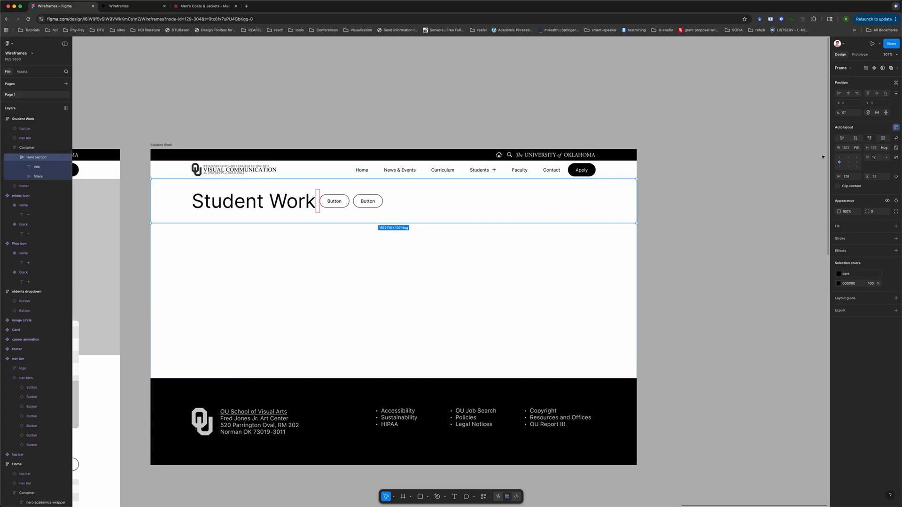
{"action": "left_click", "coordinate": [886, 158]}
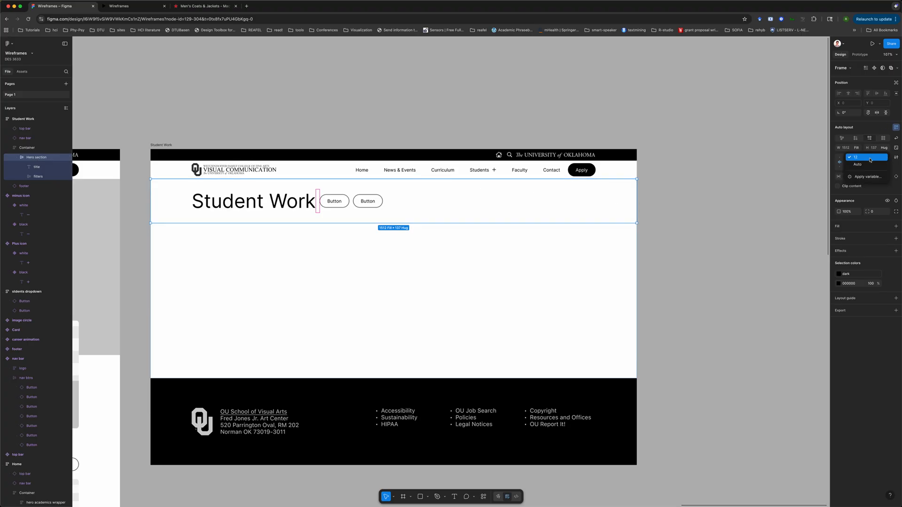
{"action": "left_click", "coordinate": [865, 167]}
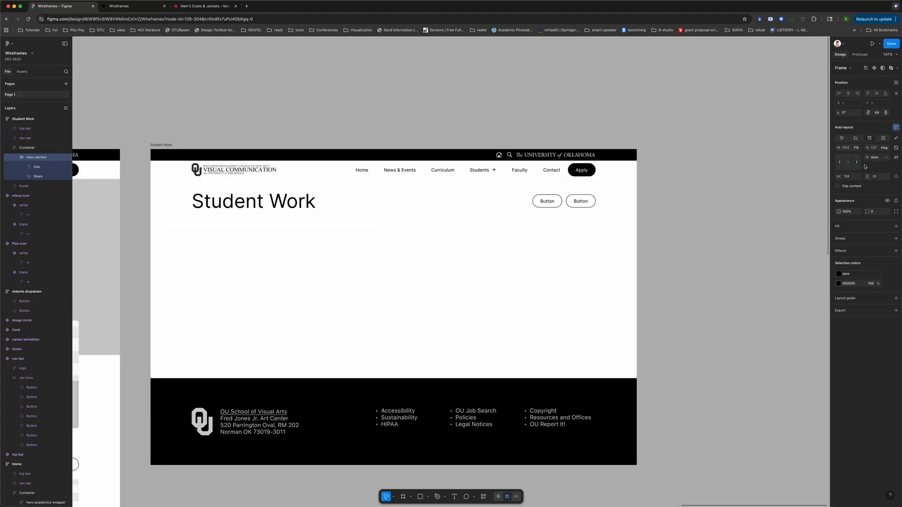
Change the second filter button's label to Year
{"action": "left_click", "coordinate": [545, 202]}
{"action": "left_click", "coordinate": [581, 201]}
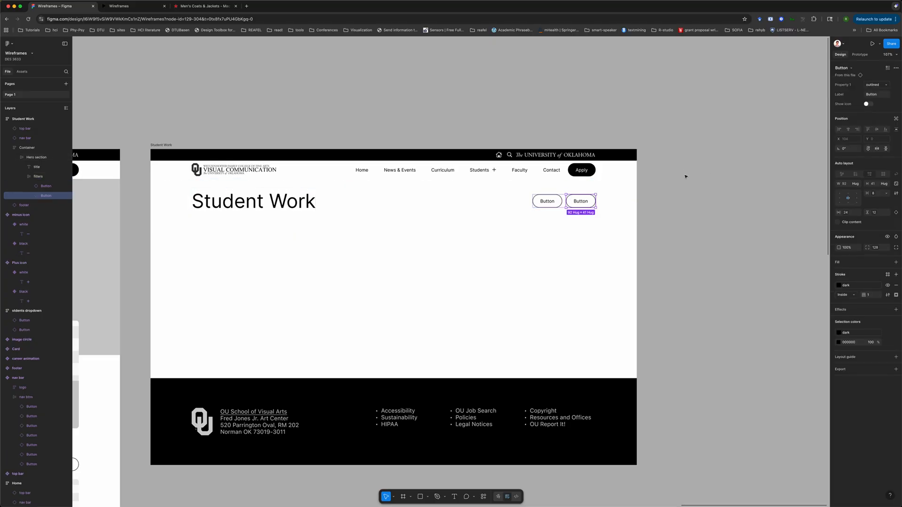
{"action": "left_click", "coordinate": [882, 95]}
{"action": "type", "text": "Year"}
{"action": "key", "text": "Return"}
{"action": "key", "text": "Escape"}
Change the first filter button's label to Categories
{"action": "left_click", "coordinate": [556, 205]}
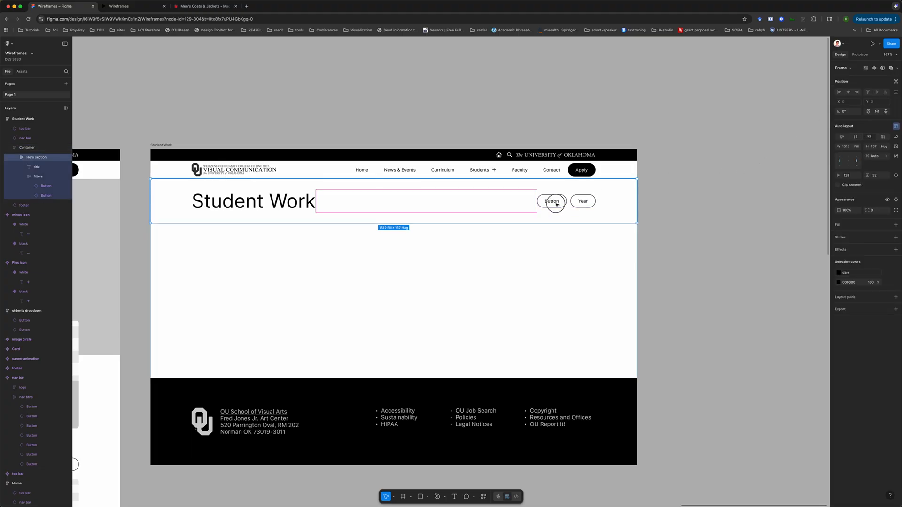
{"action": "left_click", "coordinate": [557, 204]}
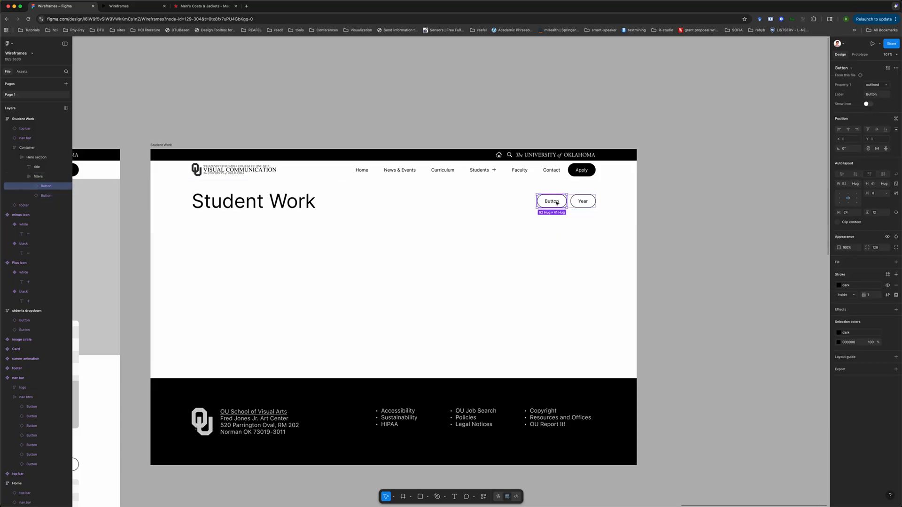
{"action": "left_click", "coordinate": [875, 94]}
{"action": "type", "text": "Ca"}
{"action": "key", "text": "Return"}
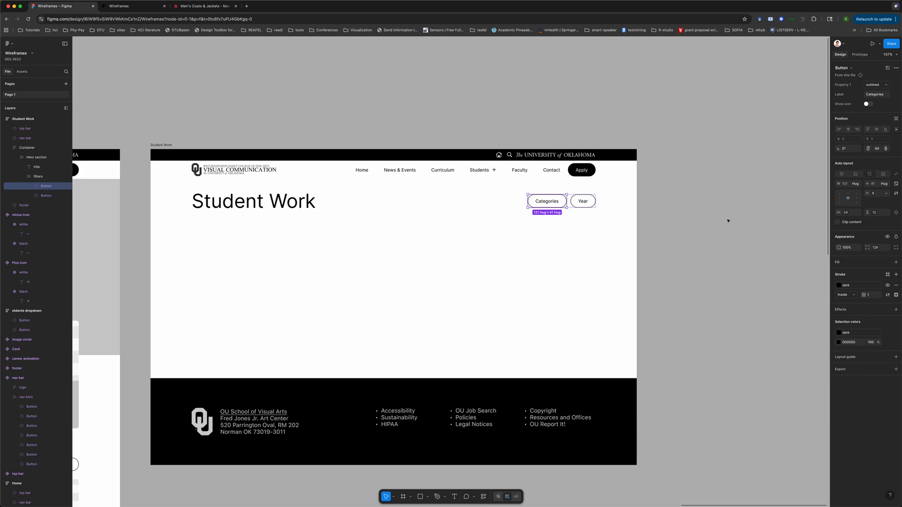
{"action": "left_click", "coordinate": [728, 221]}
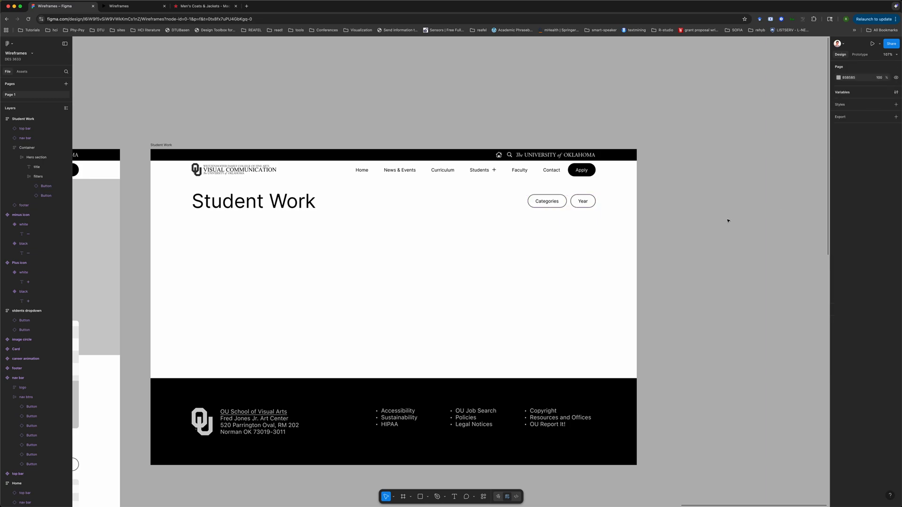
Delete the Year button from the filters frame
{"action": "left_click", "coordinate": [586, 203]}
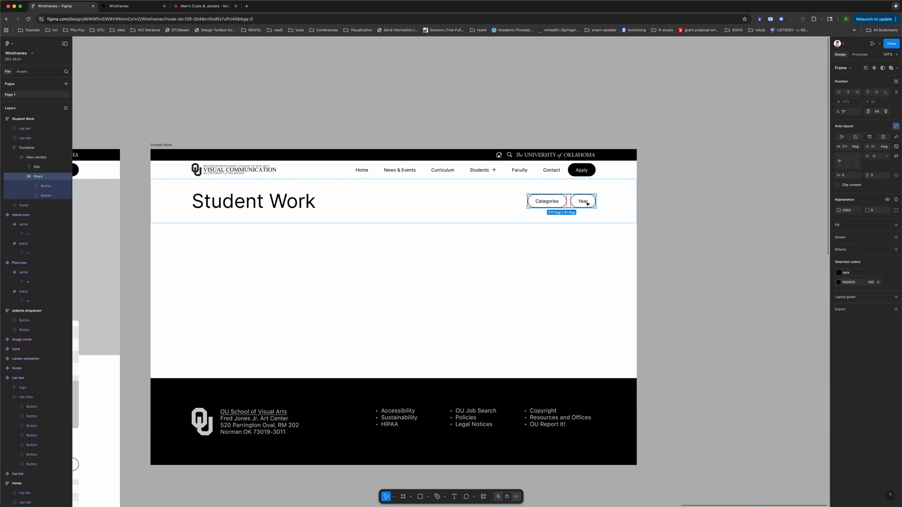
{"action": "left_click", "coordinate": [587, 203]}
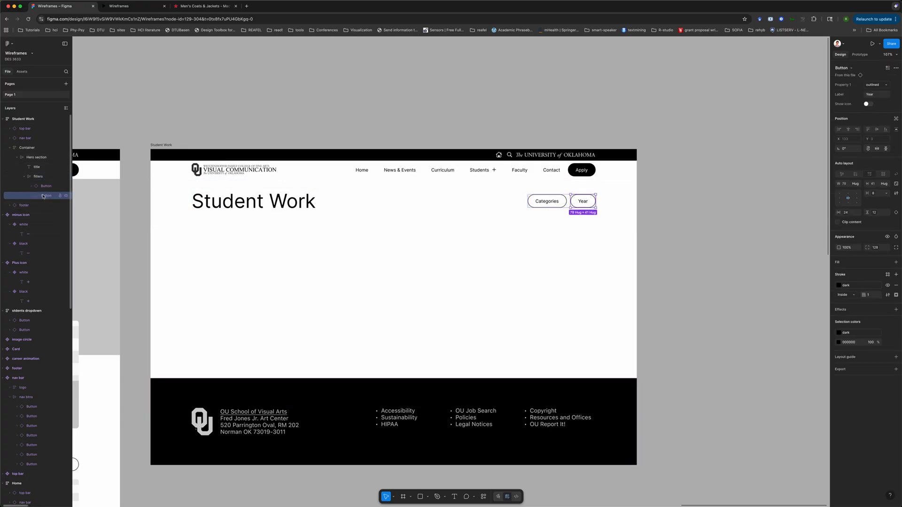
{"action": "key", "text": "Delete"}
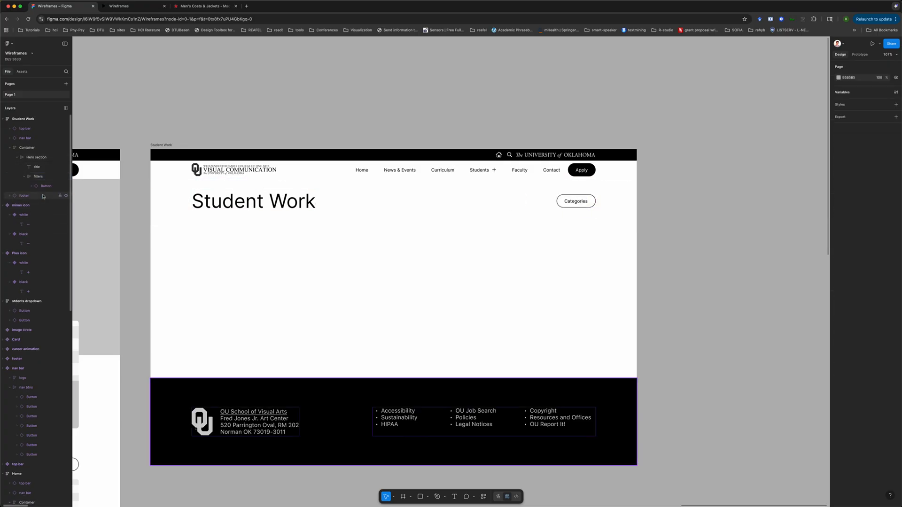
Select the filters frame holding the Categories button
{"action": "left_click", "coordinate": [572, 201]}
{"action": "left_click", "coordinate": [571, 201]}
{"action": "left_click", "coordinate": [688, 202]}
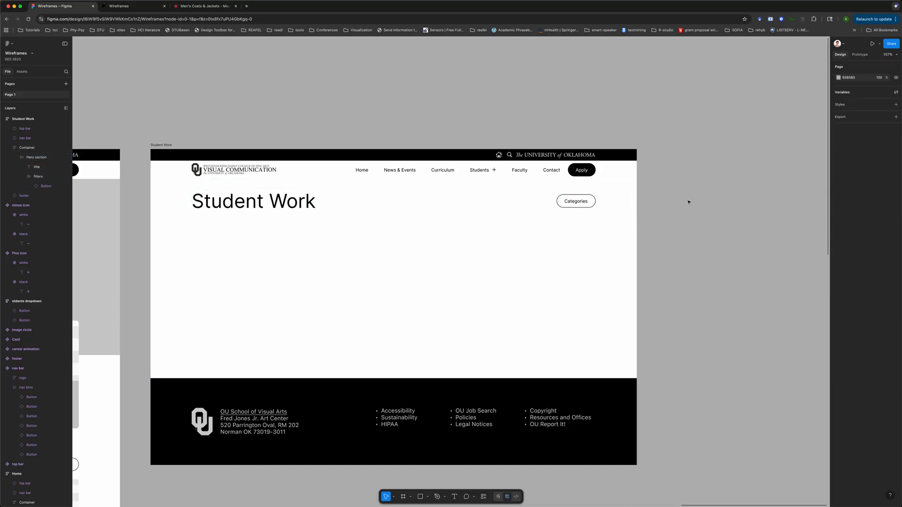
{"action": "left_click", "coordinate": [583, 202]}
{"action": "left_click", "coordinate": [586, 204]}
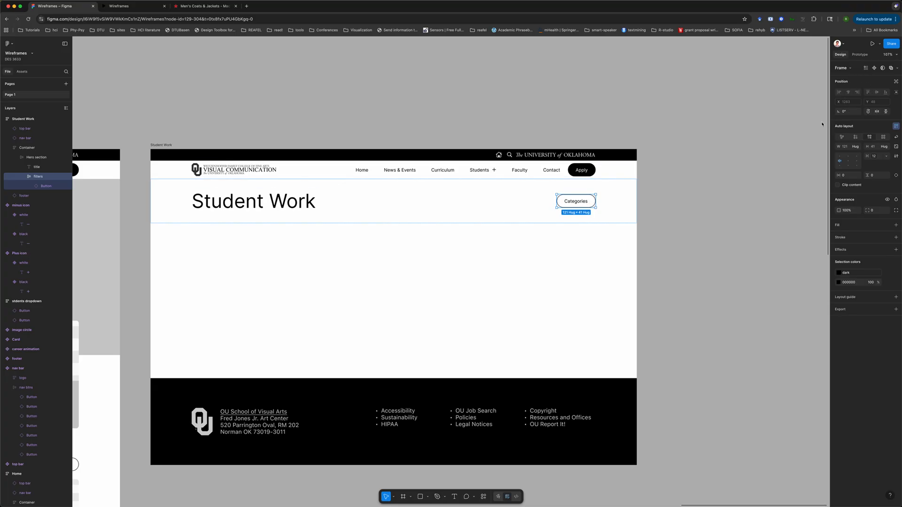
Turn on the plus icon for the Categories filter button
{"action": "key", "text": "Return"}
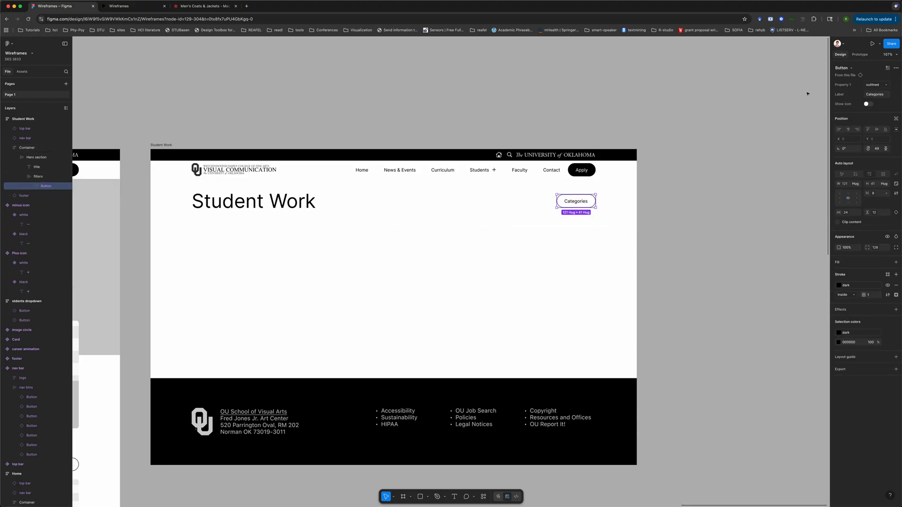
{"action": "left_click", "coordinate": [866, 105]}
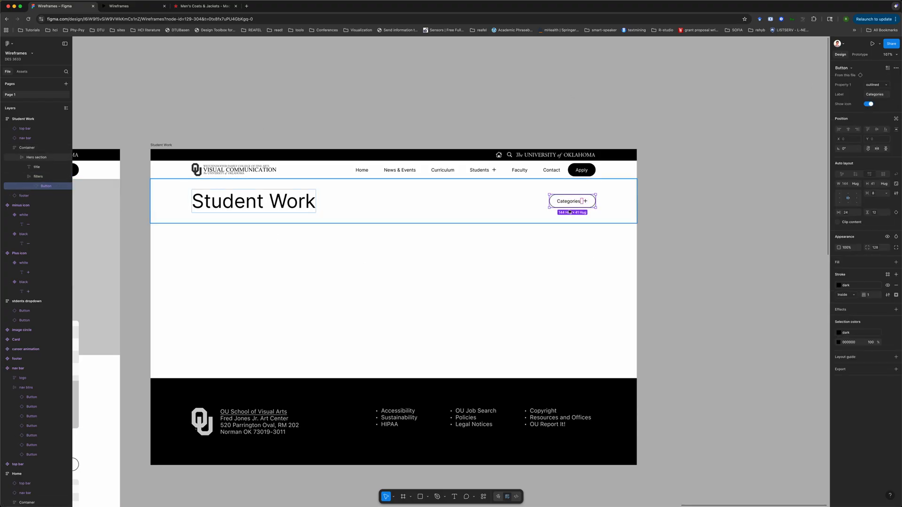
{"action": "left_click", "coordinate": [690, 198]}
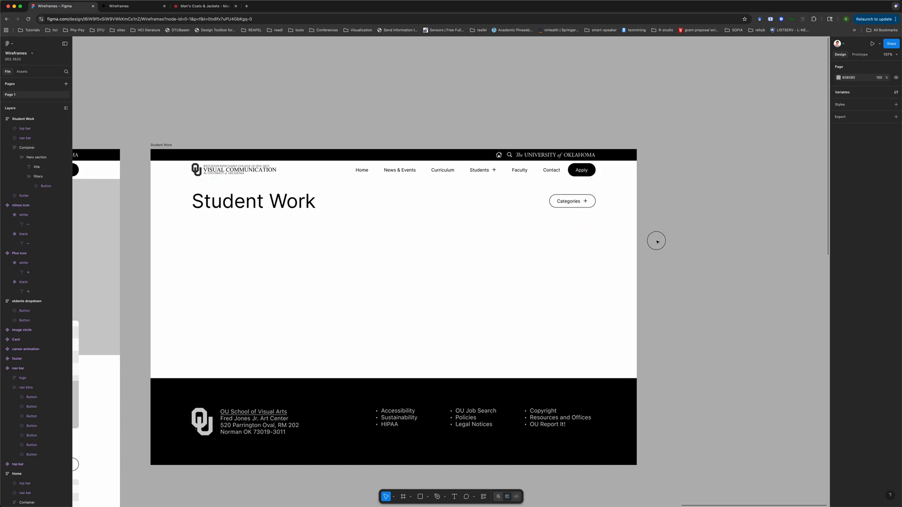
{"action": "left_click", "coordinate": [335, 205]}
{"action": "scroll", "coordinate": [441, 211], "scroll_direction": "left", "scroll_amount": 2}
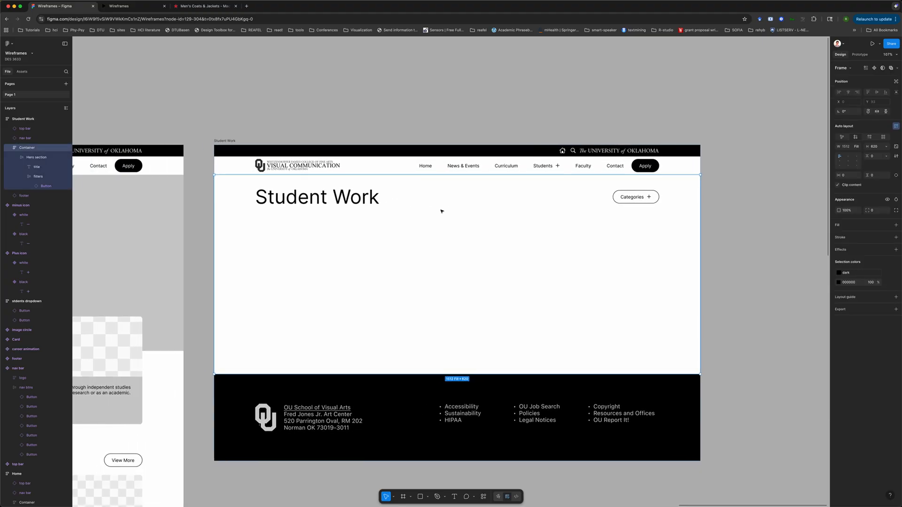
{"action": "scroll", "coordinate": [442, 211], "scroll_direction": "down", "scroll_amount": 5, "text": "ctrl"}
{"action": "scroll", "coordinate": [442, 212], "scroll_direction": "left", "scroll_amount": 4}
{"action": "scroll", "coordinate": [442, 211], "scroll_direction": "right", "scroll_amount": 4}
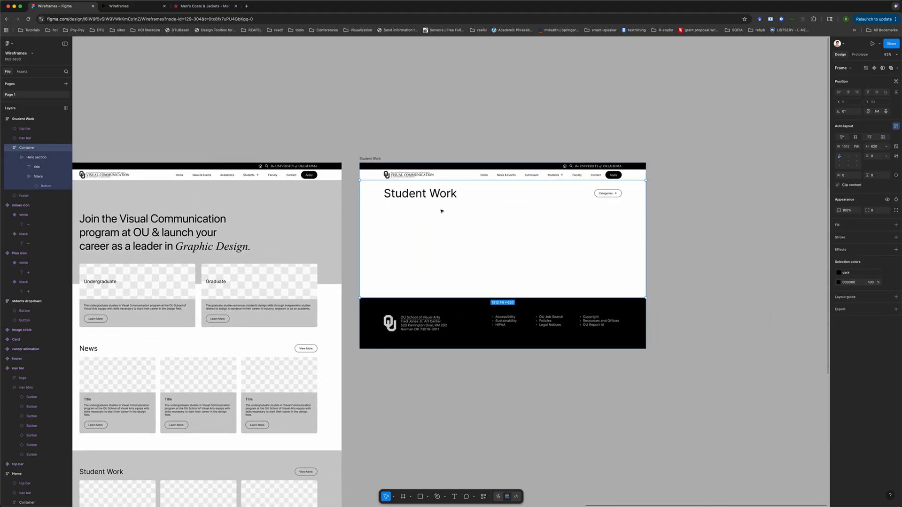
{"action": "left_click", "coordinate": [454, 198]}
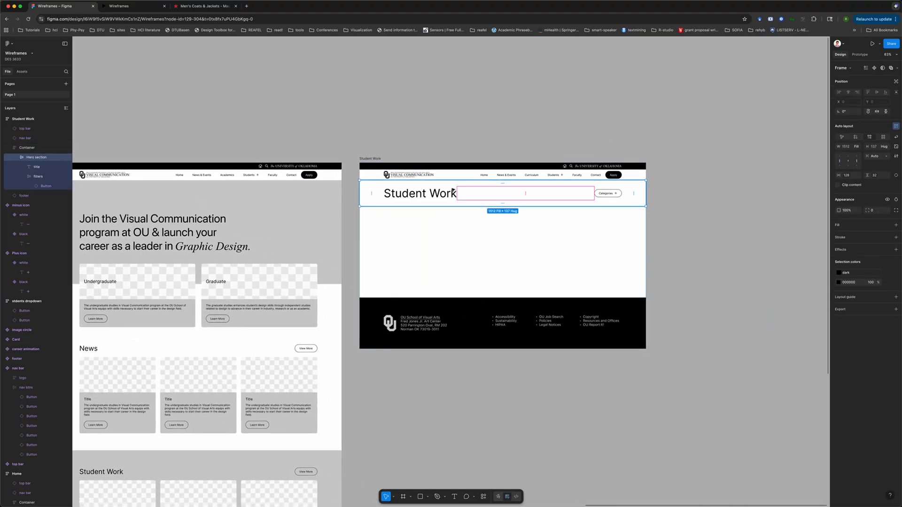
{"action": "left_click", "coordinate": [18, 157]}
{"action": "scroll", "coordinate": [194, 277], "scroll_direction": "down", "scroll_amount": 5}
{"action": "scroll", "coordinate": [195, 278], "scroll_direction": "left", "scroll_amount": 2}
{"action": "scroll", "coordinate": [194, 278], "scroll_direction": "up", "scroll_amount": 1}
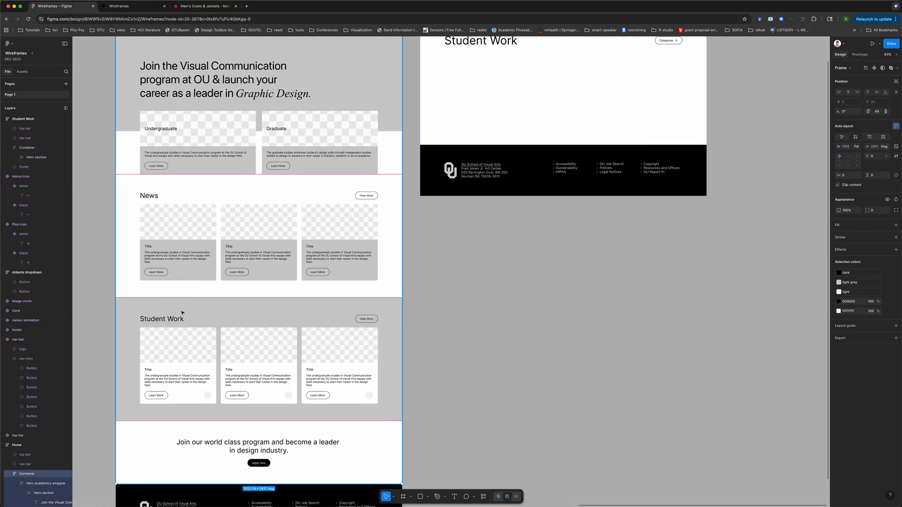
Copy the Home page's Student Work section and paste it into the Student Work page's container
{"action": "left_click", "coordinate": [179, 311]}
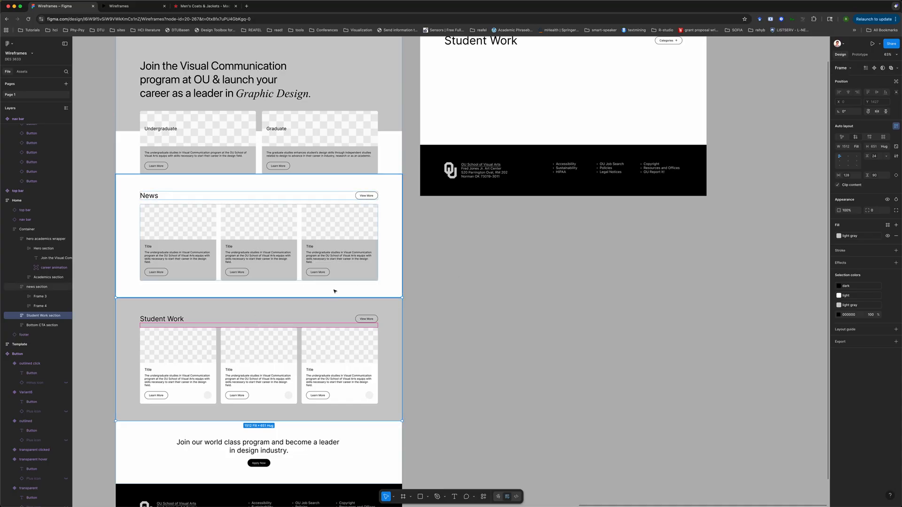
{"action": "left_click", "coordinate": [318, 308]}
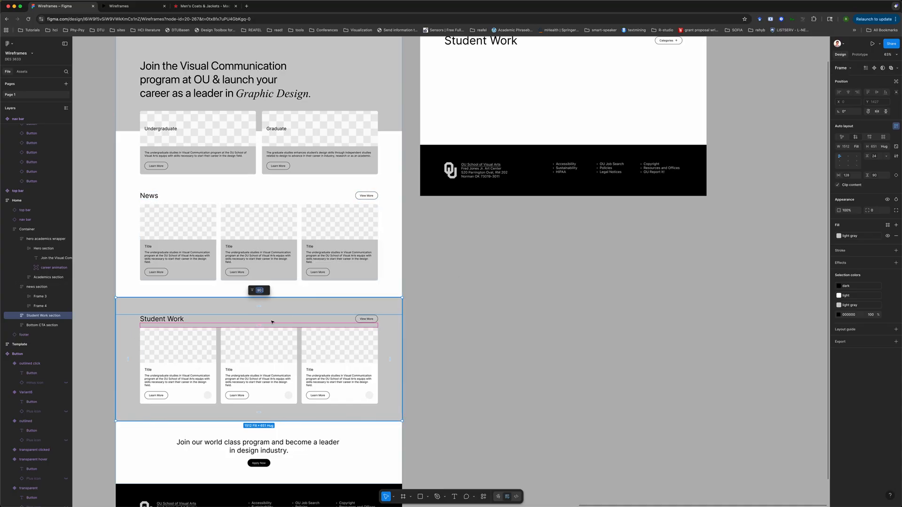
{"action": "left_click", "coordinate": [517, 98]}
{"action": "scroll", "coordinate": [517, 98], "scroll_direction": "up", "scroll_amount": 2}
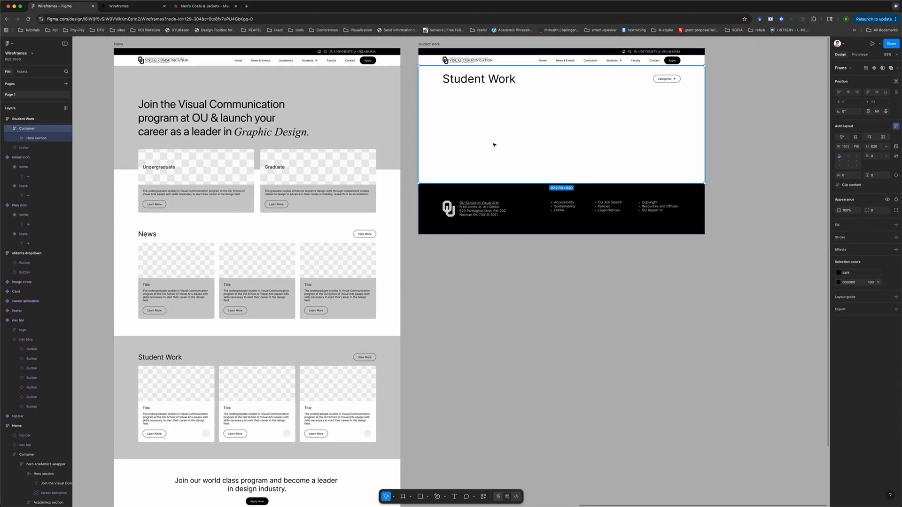
{"action": "key", "text": "super+v"}
{"action": "key", "text": "Delete"}
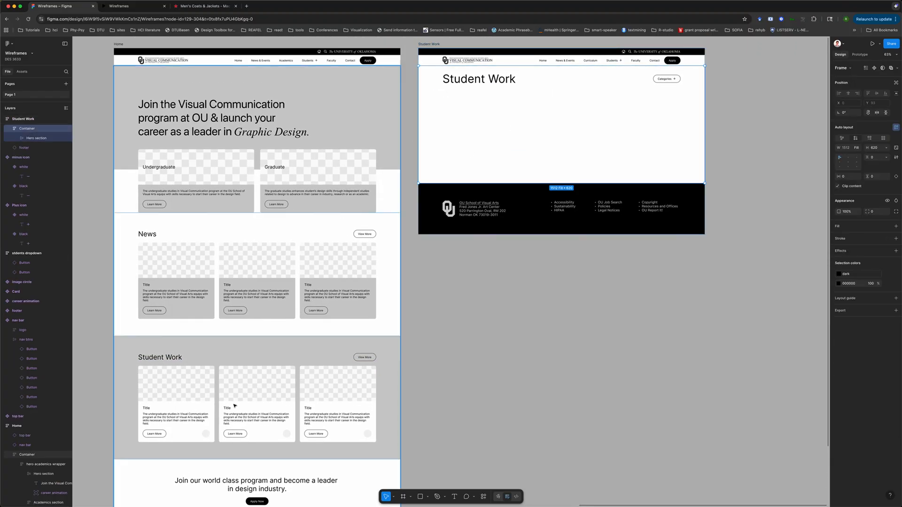
{"action": "left_click", "coordinate": [238, 383]}
{"action": "left_click", "coordinate": [237, 382]}
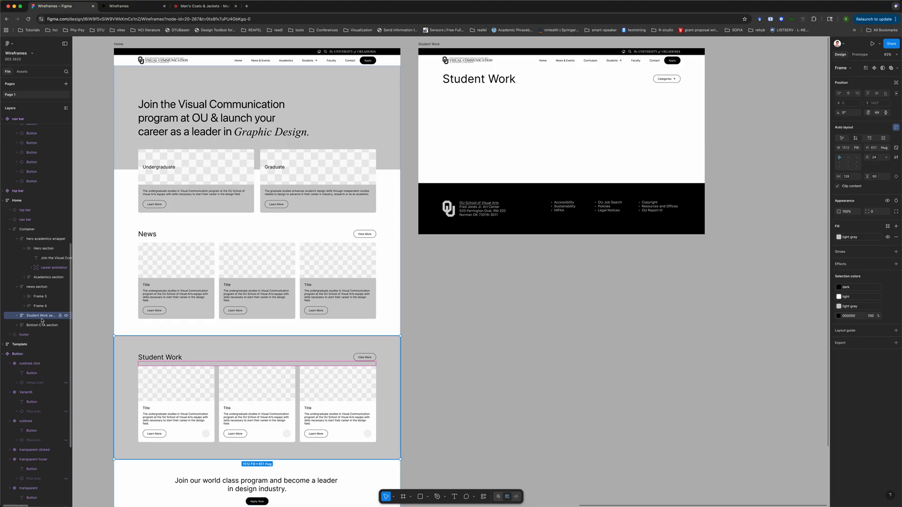
{"action": "key", "text": "cmd+c"}
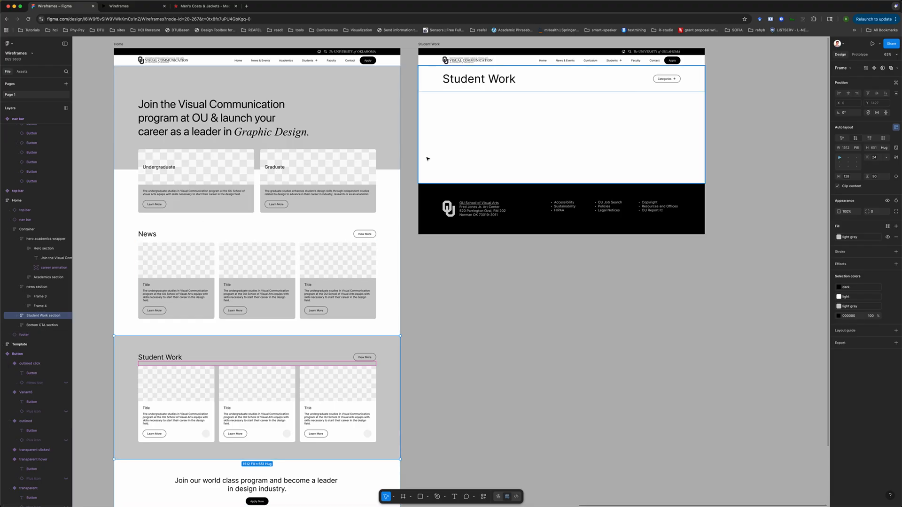
{"action": "left_click", "coordinate": [485, 106]}
{"action": "key", "text": "cmd+v"}
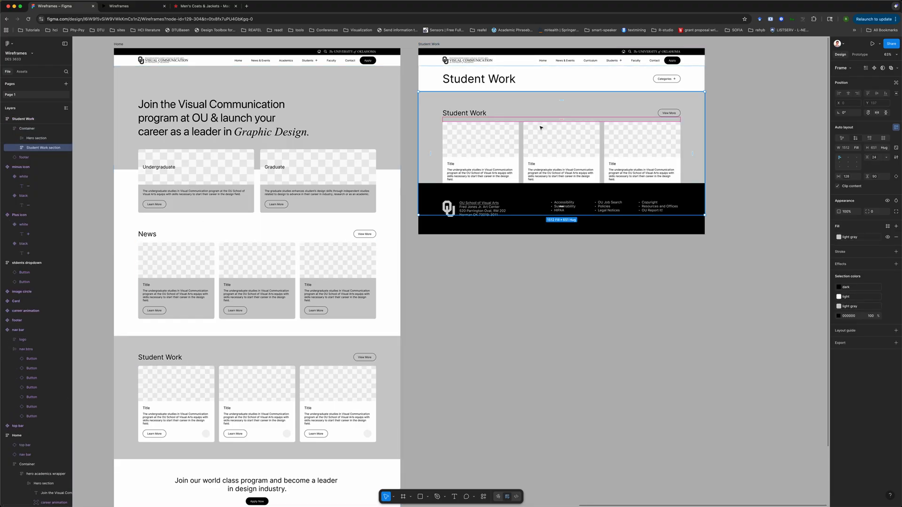
Set the Student Work page container's height to hug its contents
{"action": "scroll", "coordinate": [540, 128], "scroll_direction": "up", "scroll_amount": 3}
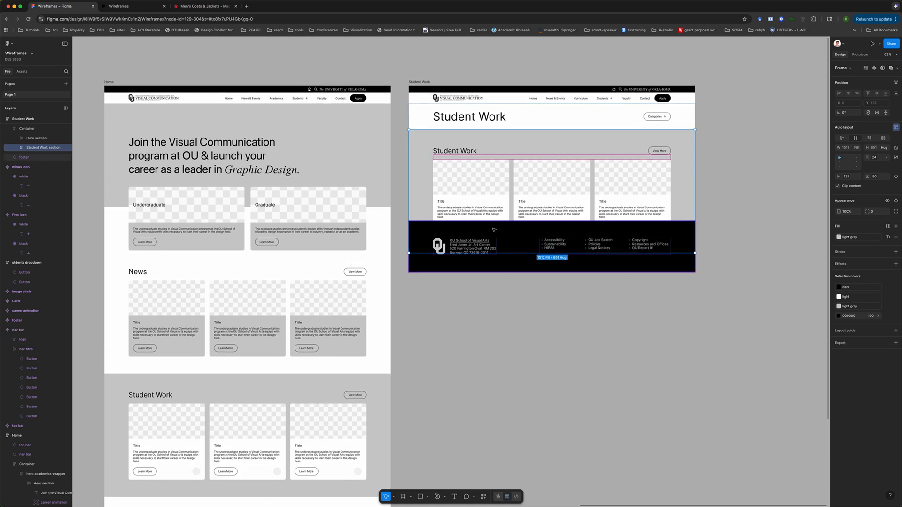
{"action": "scroll", "coordinate": [494, 229], "scroll_direction": "up", "scroll_amount": 2}
{"action": "scroll", "coordinate": [494, 230], "scroll_direction": "up", "scroll_amount": 5}
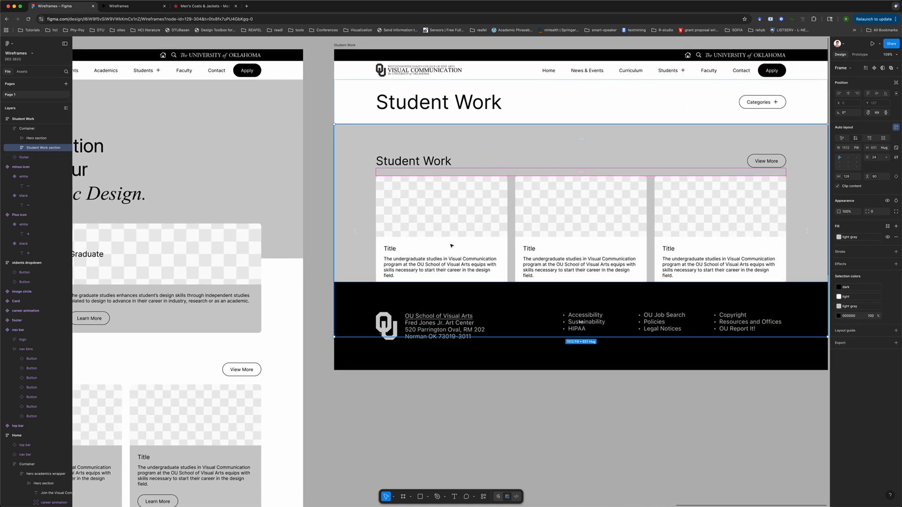
{"action": "scroll", "coordinate": [36, 185], "scroll_direction": "up", "scroll_amount": 1}
{"action": "left_click", "coordinate": [27, 145]}
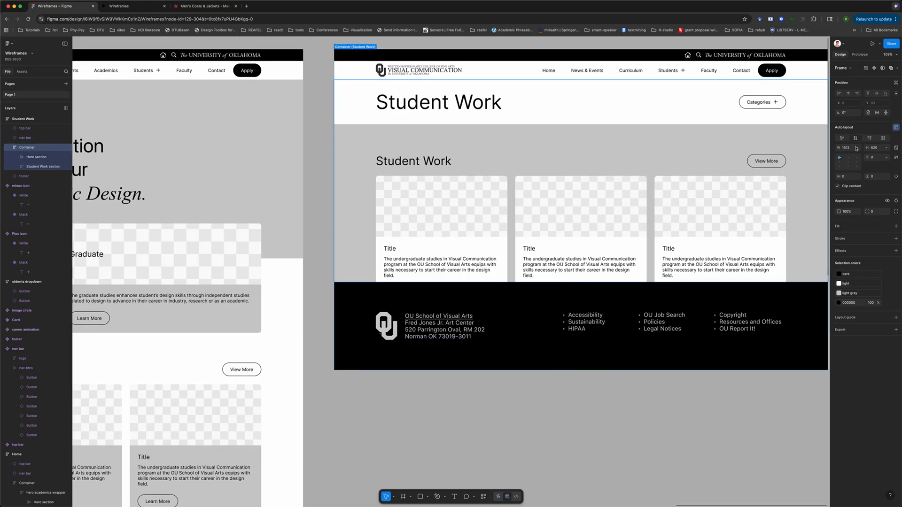
{"action": "left_click", "coordinate": [886, 148]}
{"action": "left_click", "coordinate": [872, 155]}
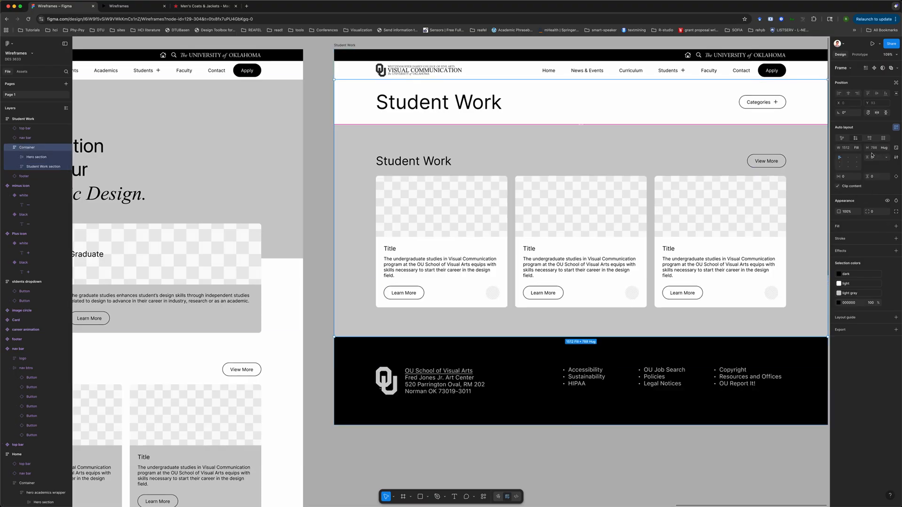
Delete the pasted section's Student Work heading and View More row
{"action": "scroll", "coordinate": [580, 253], "scroll_direction": "down", "scroll_amount": 3}
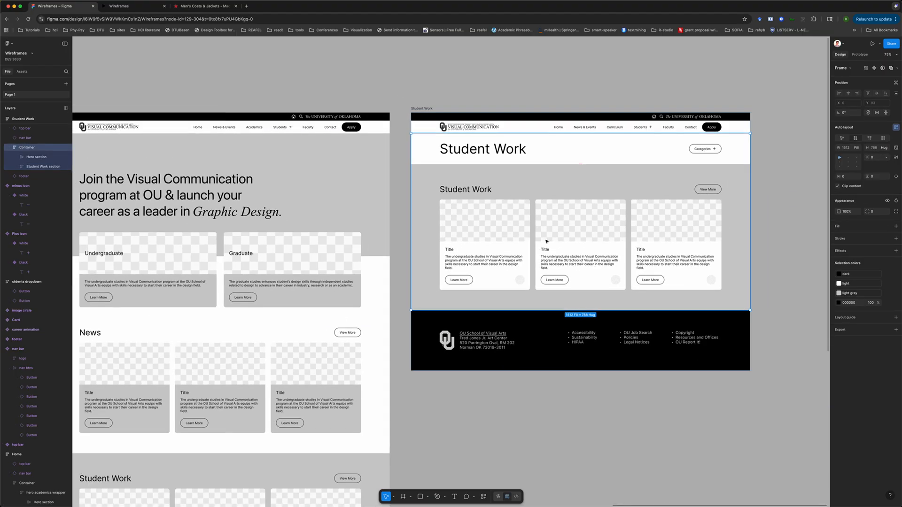
{"action": "double_click", "coordinate": [456, 188]}
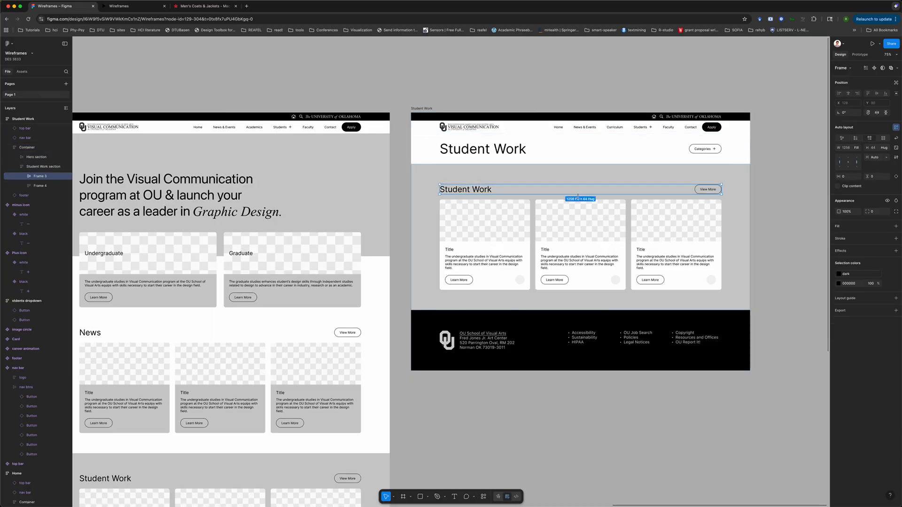
{"action": "key", "text": "Delete"}
{"action": "left_click", "coordinate": [586, 175]}
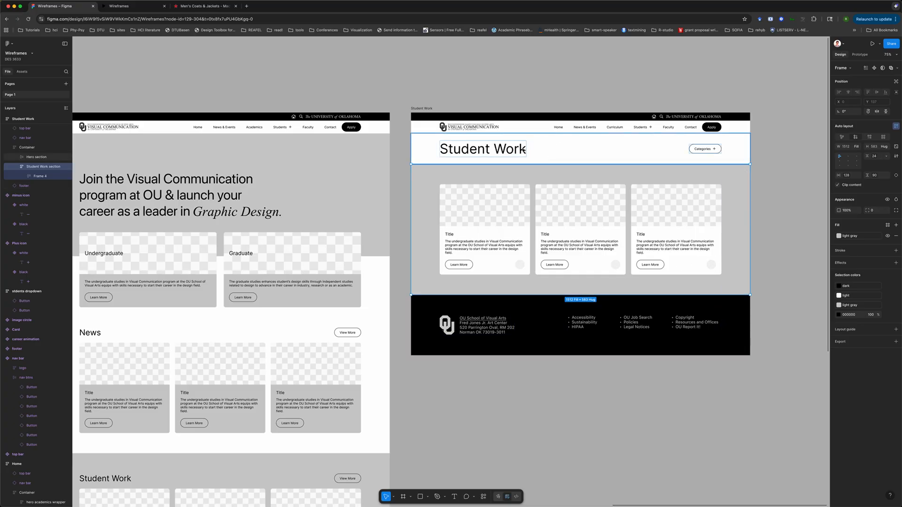
{"action": "left_click", "coordinate": [574, 153]}
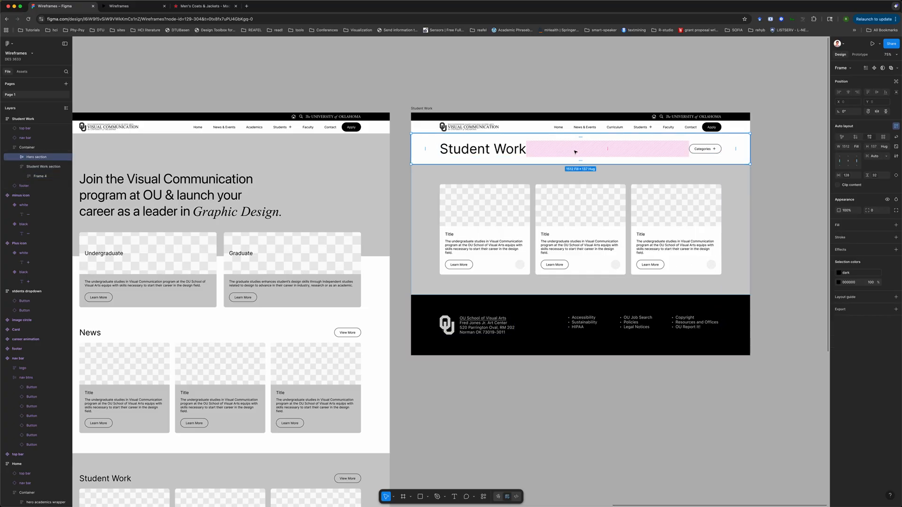
{"action": "left_click", "coordinate": [545, 175]}
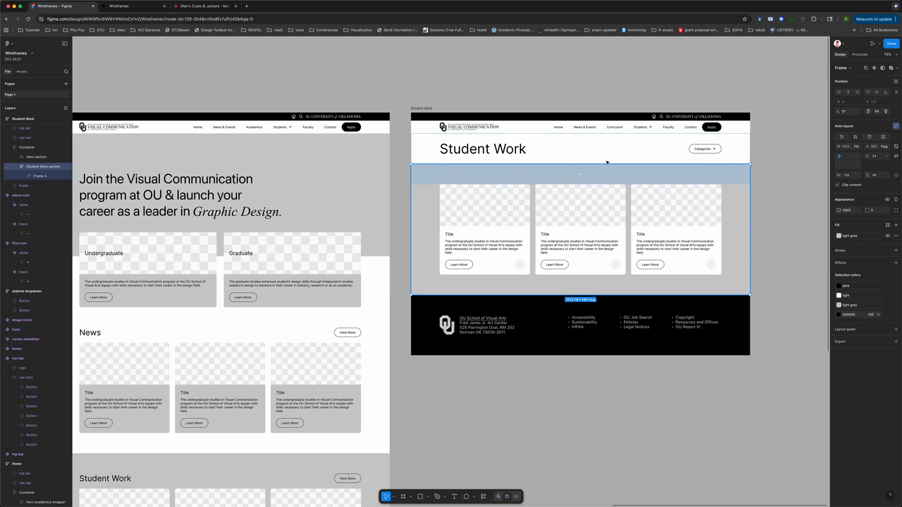
{"action": "left_click", "coordinate": [770, 155]}
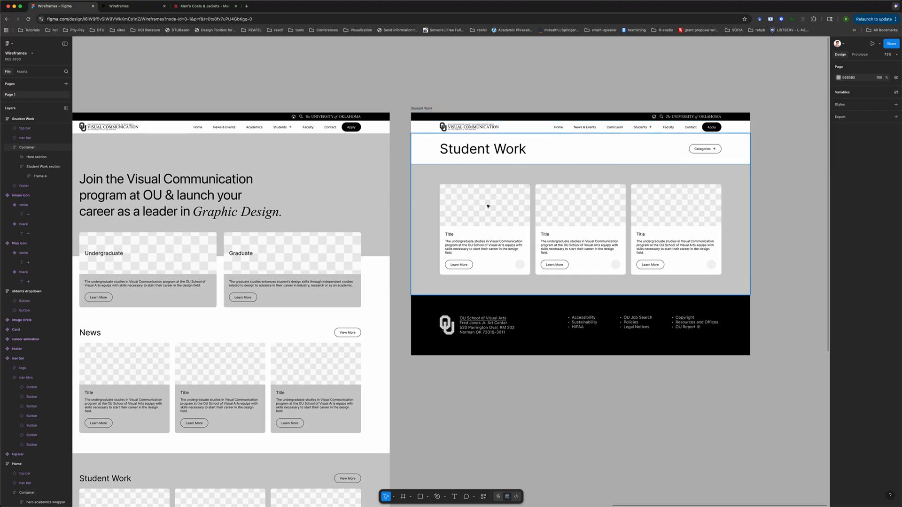
{"action": "scroll", "coordinate": [488, 206], "scroll_direction": "down", "scroll_amount": 2}
{"action": "scroll", "coordinate": [488, 206], "scroll_direction": "left", "scroll_amount": 3}
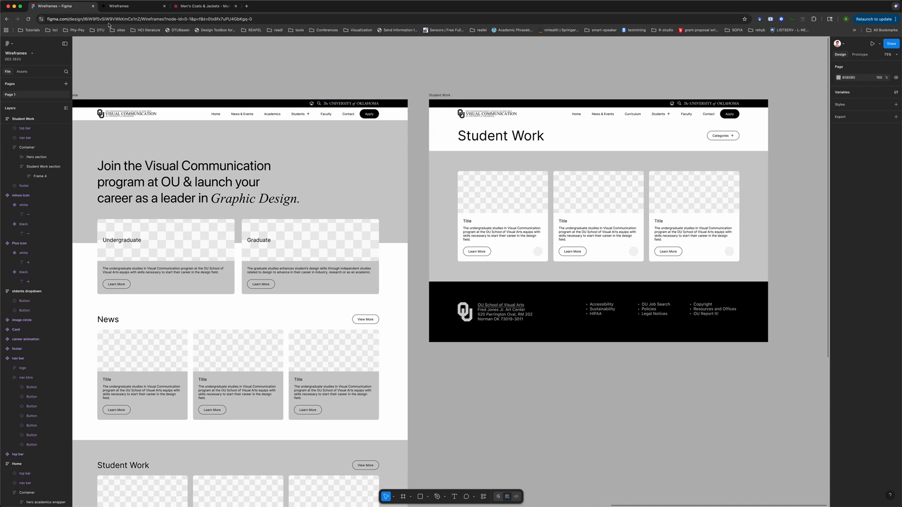
Preview the prototype, opening the Student Work page through the Students dropdown, then return to the design file
{"action": "left_click", "coordinate": [236, 6]}
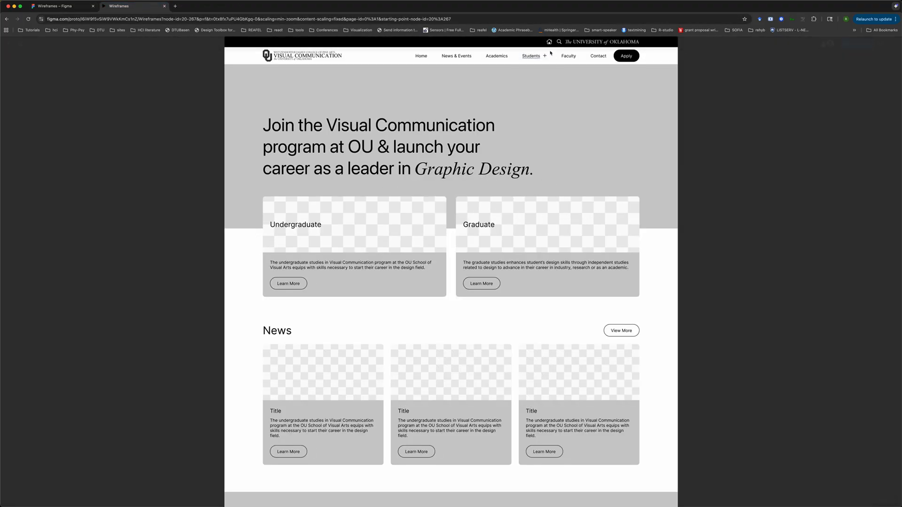
{"action": "left_click", "coordinate": [533, 56]}
{"action": "left_click", "coordinate": [535, 81]}
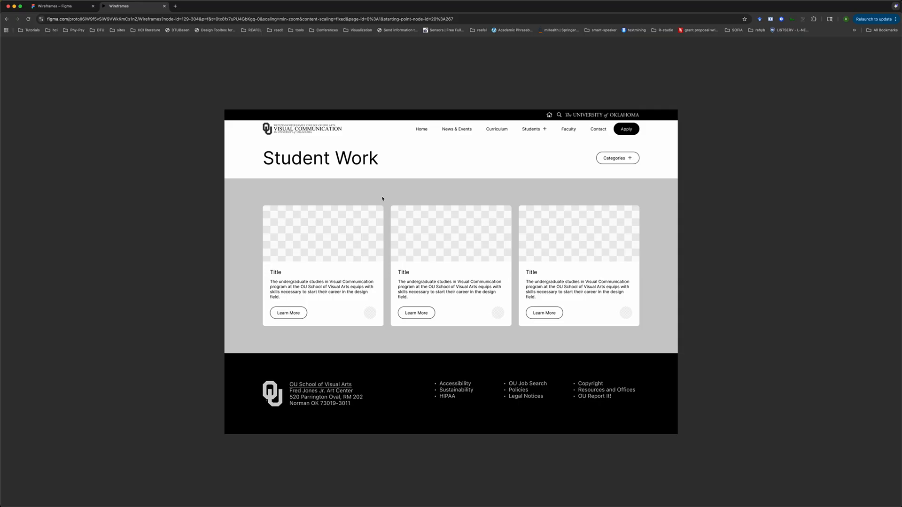
{"action": "left_click", "coordinate": [54, 6]}
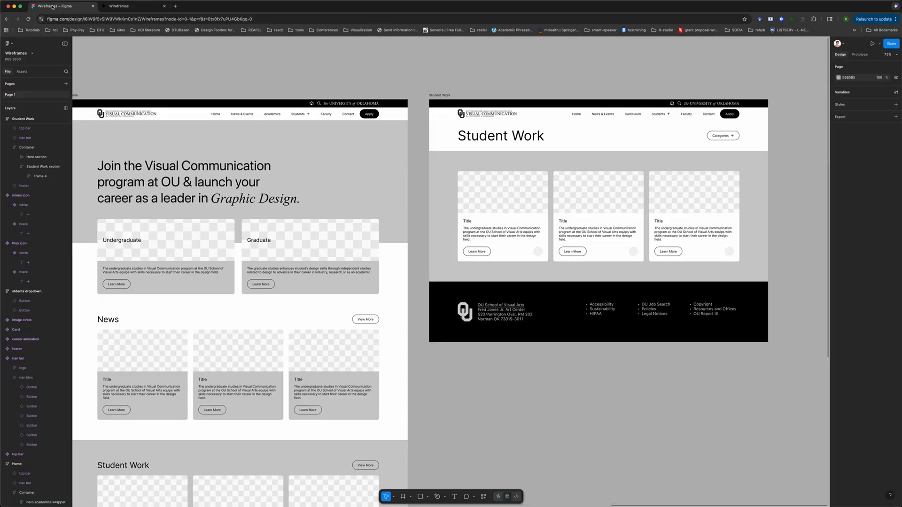
{"action": "left_click", "coordinate": [504, 191]}
{"action": "double_click", "coordinate": [504, 190]}
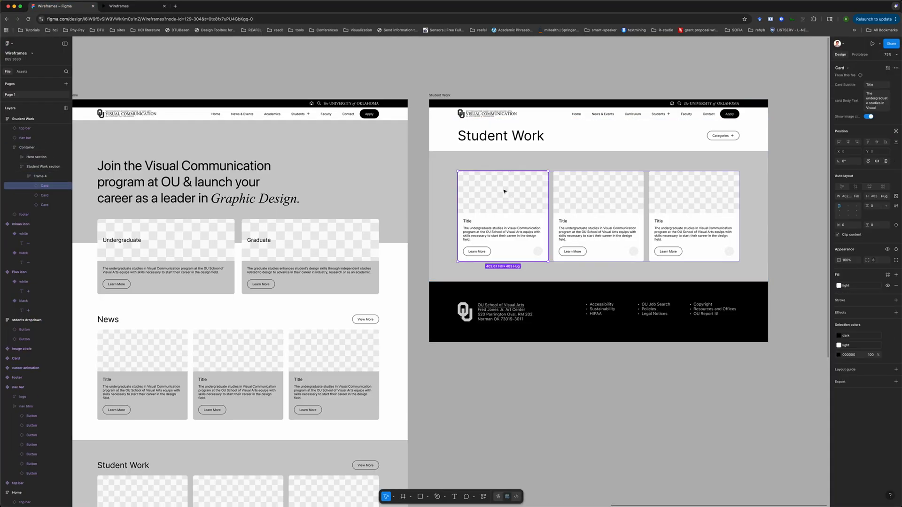
{"action": "left_click", "coordinate": [585, 197], "text": "shift"}
{"action": "left_click", "coordinate": [679, 197], "text": "shift"}
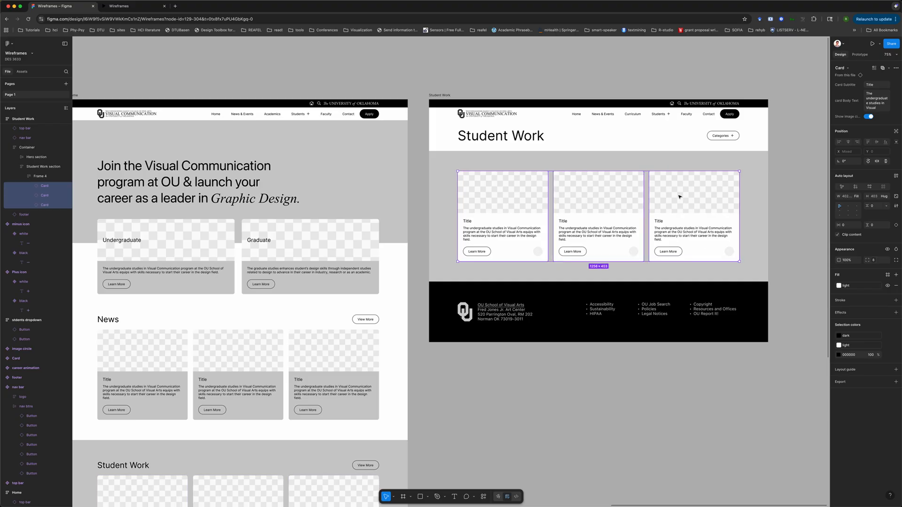
{"action": "key", "text": "ctrl+d"}
{"action": "key", "text": "ctrl+d"}
{"action": "key", "text": "super+z"}
{"action": "key", "text": "super+z"}
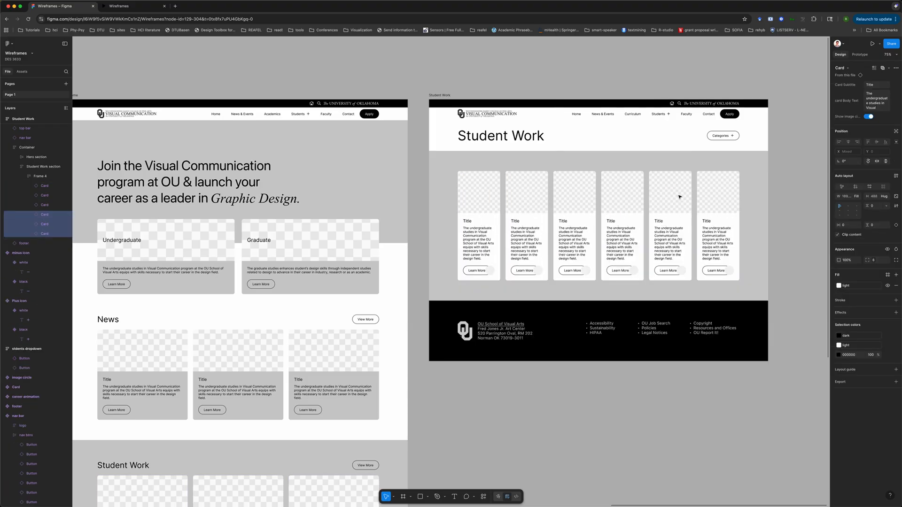
Duplicate the card row frame to add another row of cards on the Student Work page
{"action": "scroll", "coordinate": [787, 212], "scroll_direction": "right", "scroll_amount": 3}
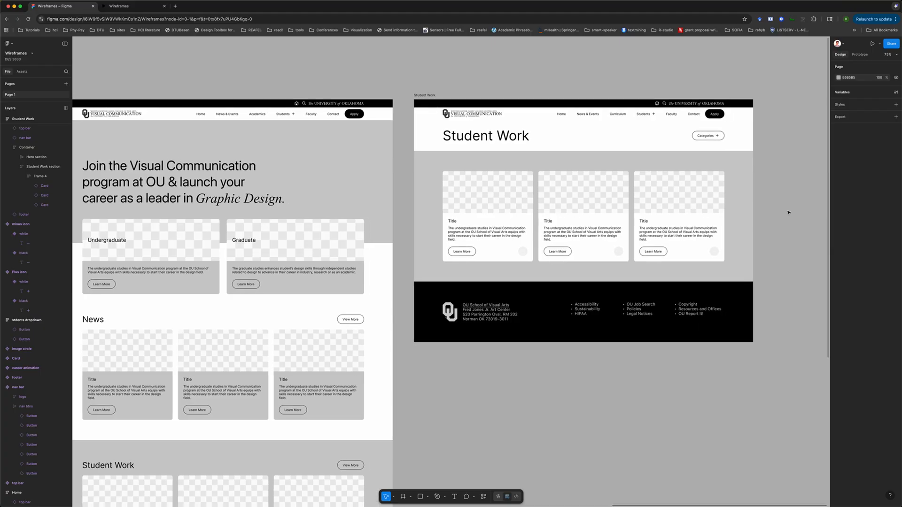
{"action": "left_click", "coordinate": [515, 158]}
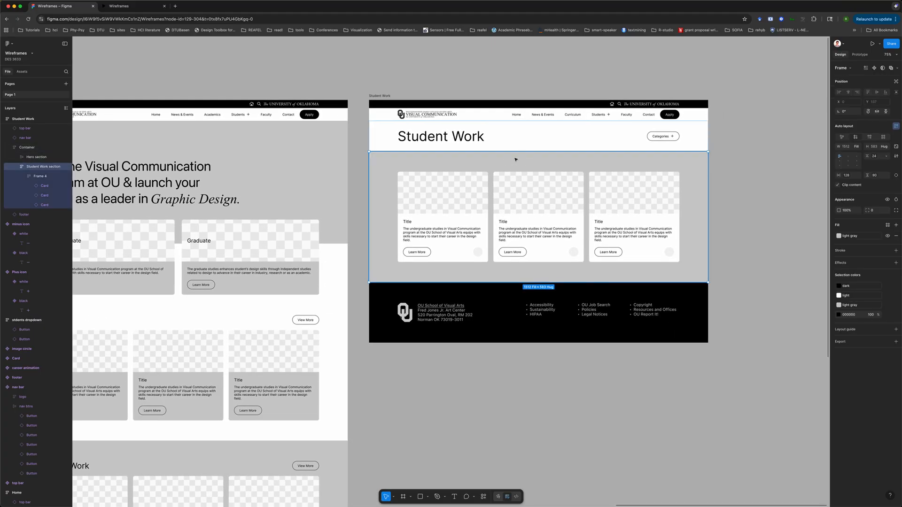
{"action": "left_click", "coordinate": [41, 176]}
{"action": "left_click", "coordinate": [24, 177]}
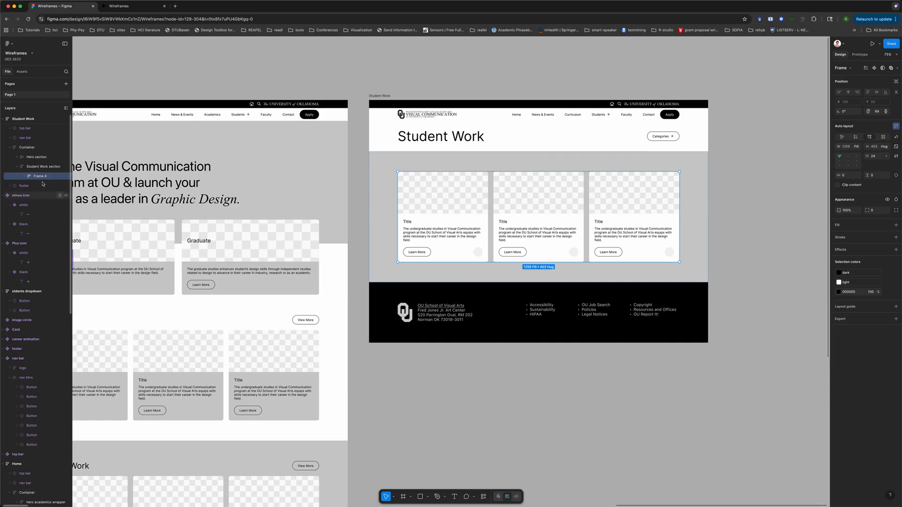
{"action": "key", "text": "super+d"}
{"action": "key", "text": "super+d"}
{"action": "key", "text": "super+d"}
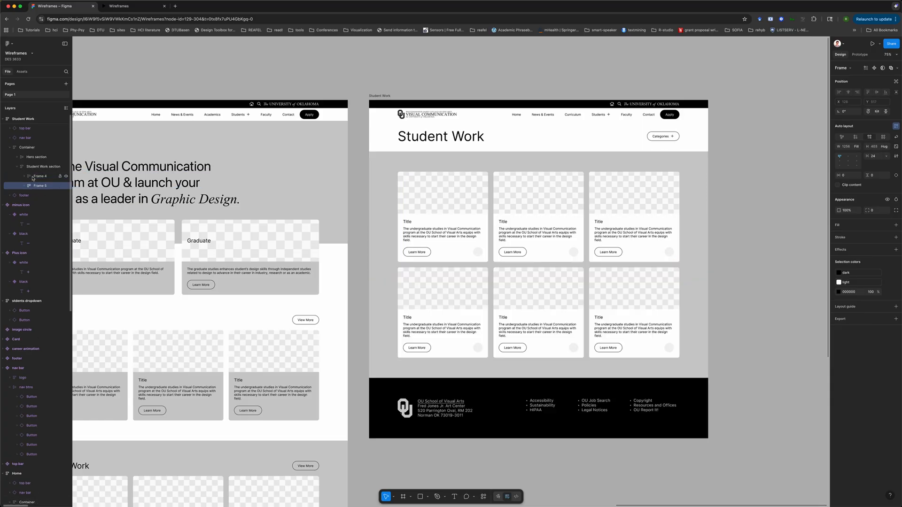
Review the Home and Student Work page layouts side by side
{"action": "scroll", "coordinate": [486, 248], "scroll_direction": "down", "scroll_amount": 10}
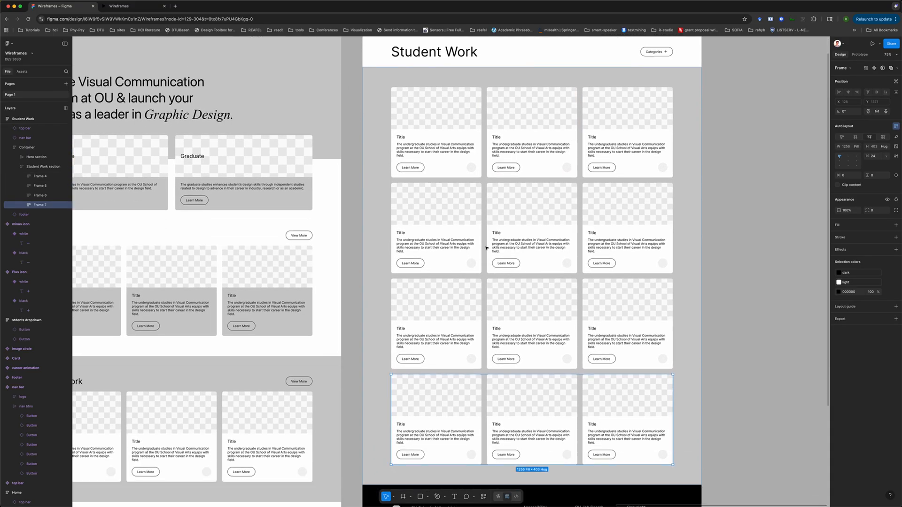
{"action": "scroll", "coordinate": [486, 248], "scroll_direction": "down", "scroll_amount": 5}
{"action": "scroll", "coordinate": [486, 248], "scroll_direction": "up", "scroll_amount": 2}
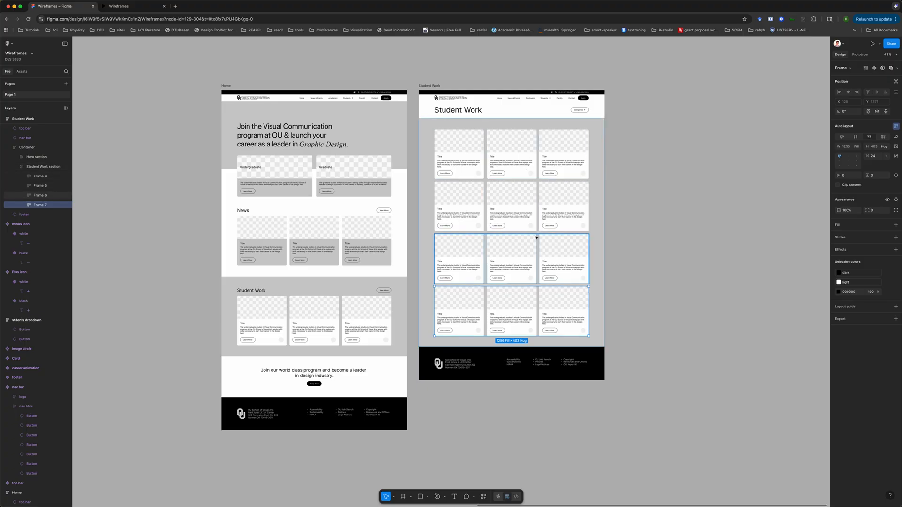
{"action": "scroll", "coordinate": [536, 238], "scroll_direction": "up", "scroll_amount": 5}
{"action": "scroll", "coordinate": [536, 237], "scroll_direction": "down", "scroll_amount": 2}
{"action": "scroll", "coordinate": [536, 238], "scroll_direction": "up", "scroll_amount": 3}
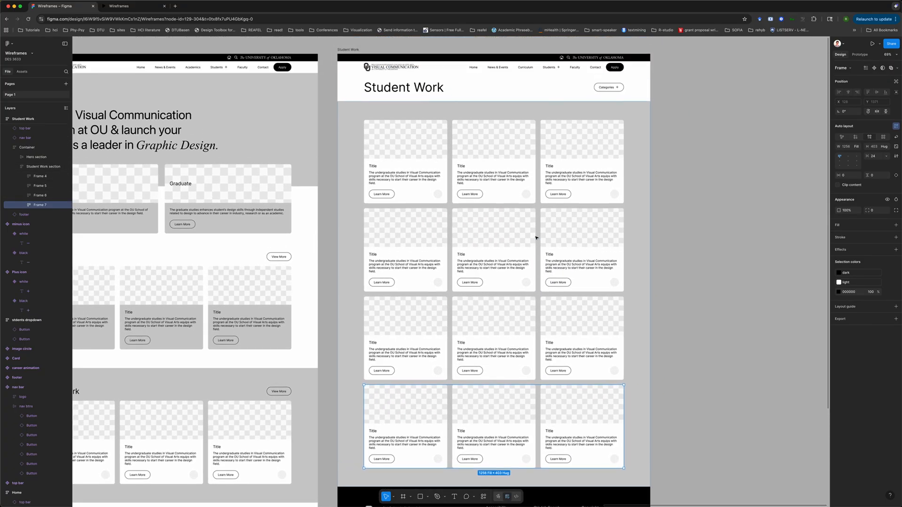
{"action": "left_click", "coordinate": [678, 214]}
{"action": "scroll", "coordinate": [678, 213], "scroll_direction": "down", "scroll_amount": 5}
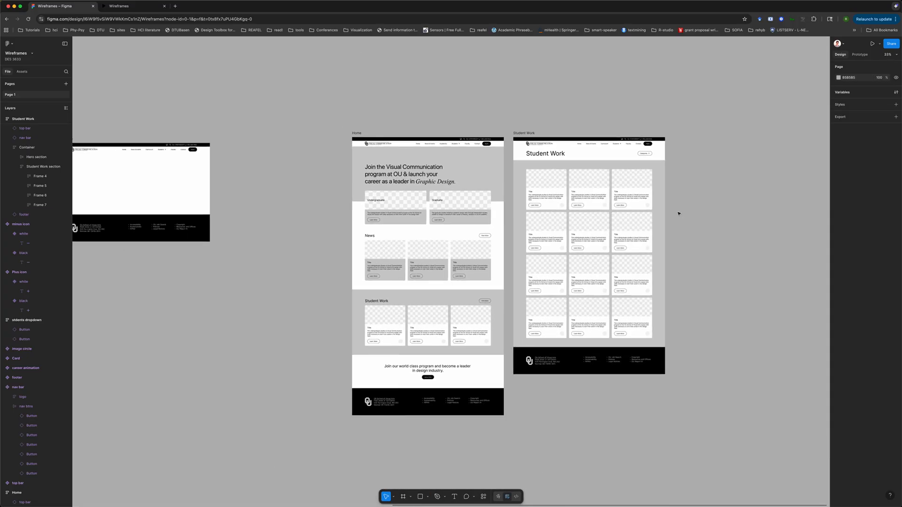
{"action": "scroll", "coordinate": [679, 213], "scroll_direction": "up", "scroll_amount": 3}
{"action": "scroll", "coordinate": [678, 213], "scroll_direction": "up", "scroll_amount": 1}
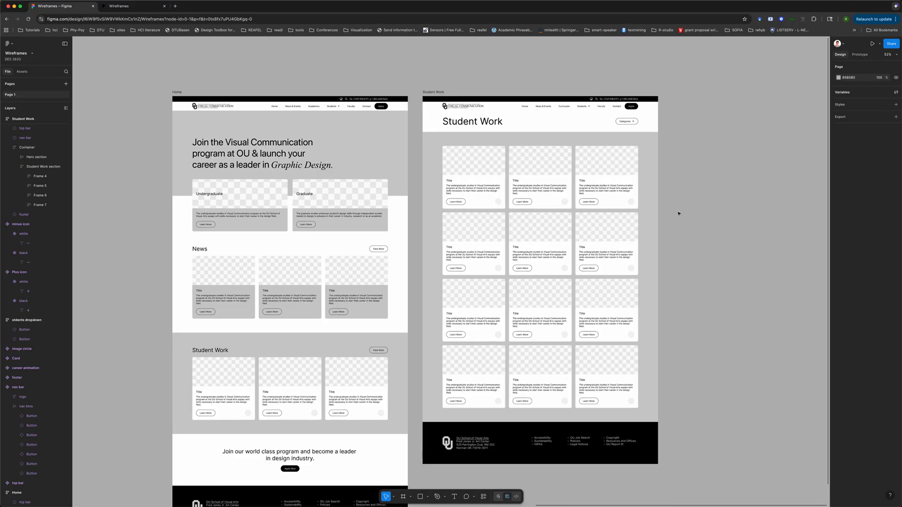
{"action": "scroll", "coordinate": [678, 214], "scroll_direction": "down", "scroll_amount": 2}
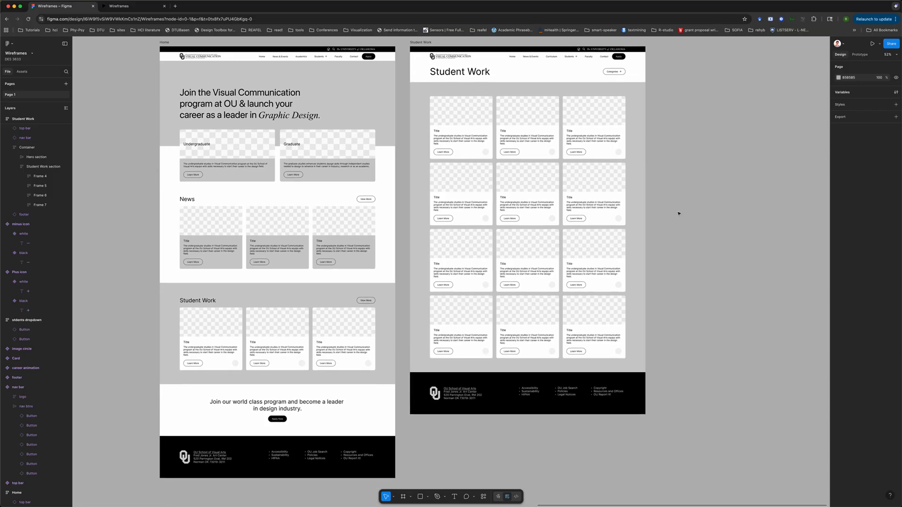
{"action": "scroll", "coordinate": [679, 213], "scroll_direction": "up", "scroll_amount": 2}
{"action": "scroll", "coordinate": [605, 181], "scroll_direction": "down", "scroll_amount": 5}
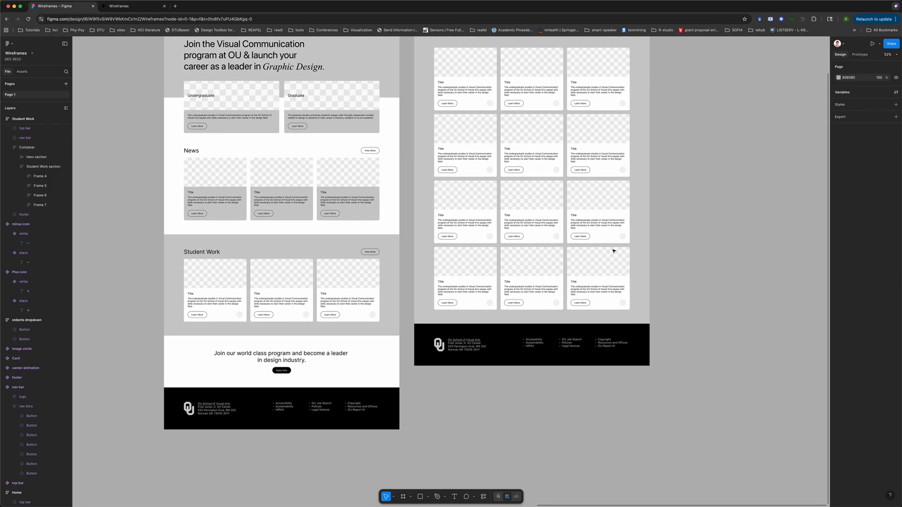
Duplicate the bottom card row to add a fifth row of cards on the Student Work page
{"action": "left_click", "coordinate": [531, 279]}
{"action": "left_click", "coordinate": [531, 279]}
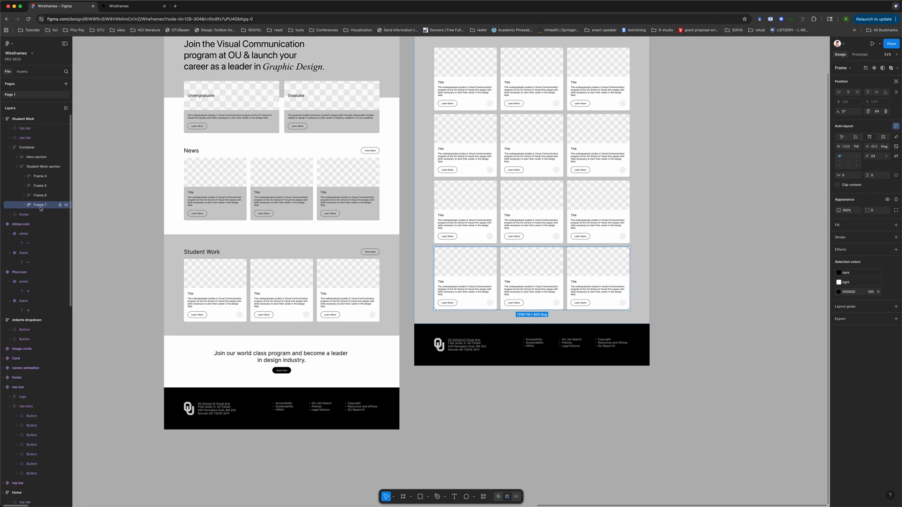
{"action": "key", "text": "super+d"}
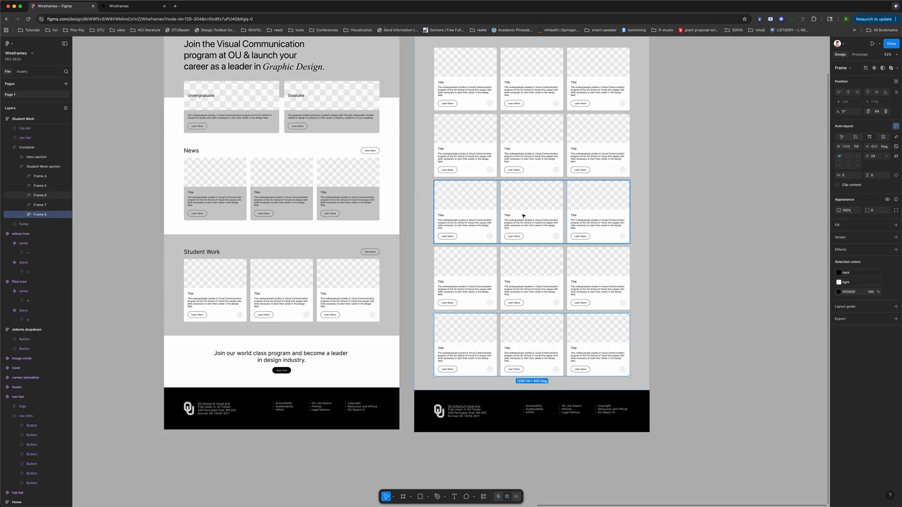
Inspect the Student Work page's card grid and footer against the Home page
{"action": "scroll", "coordinate": [526, 155], "scroll_direction": "up", "scroll_amount": 3}
{"action": "scroll", "coordinate": [526, 155], "scroll_direction": "right", "scroll_amount": 2}
{"action": "left_click", "coordinate": [671, 186]}
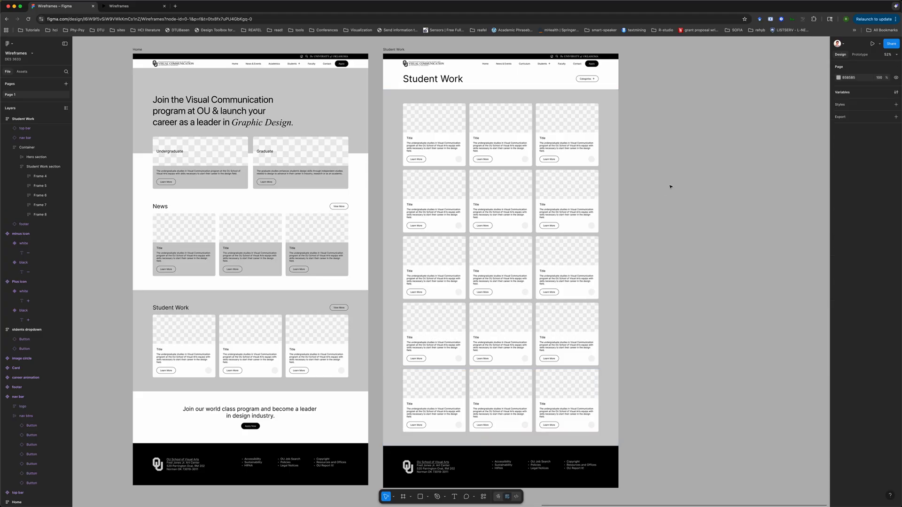
{"action": "scroll", "coordinate": [671, 186], "scroll_direction": "up", "scroll_amount": 3}
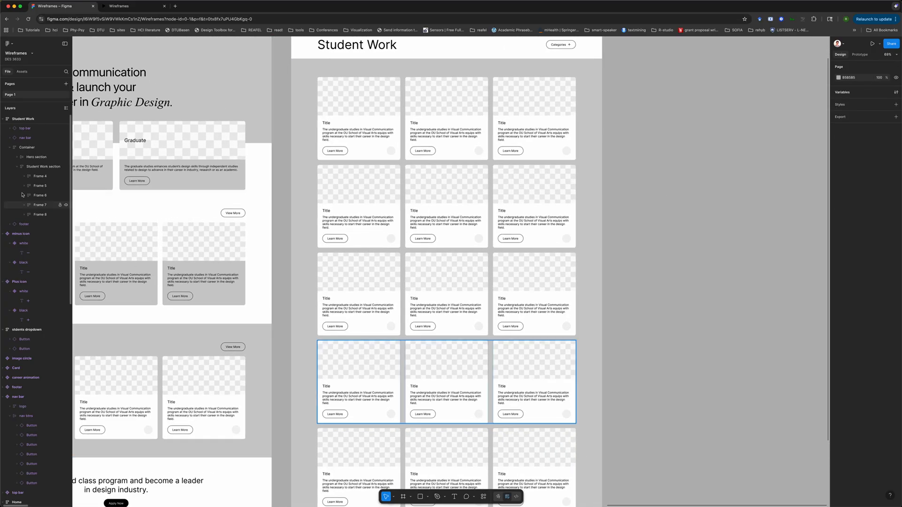
{"action": "left_click", "coordinate": [43, 166]}
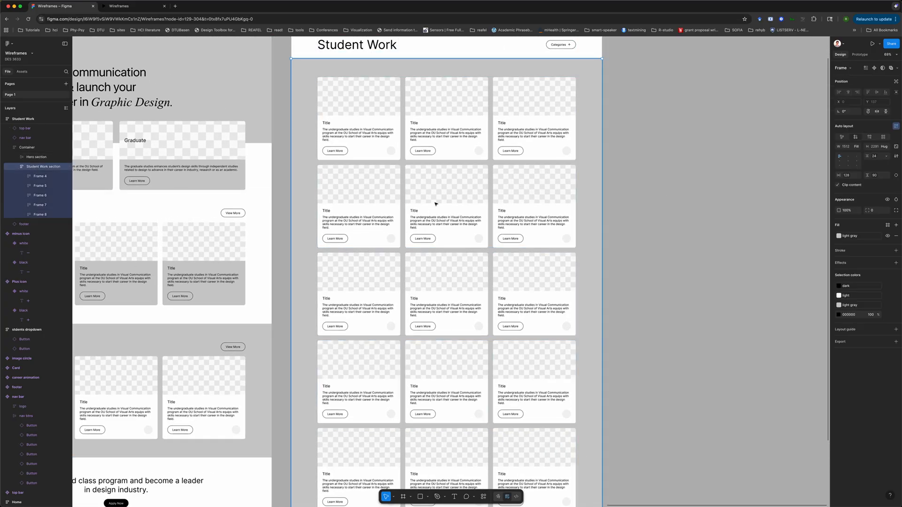
{"action": "left_click", "coordinate": [667, 240]}
{"action": "scroll", "coordinate": [515, 253], "scroll_direction": "down", "scroll_amount": 5}
{"action": "scroll", "coordinate": [514, 255], "scroll_direction": "down", "scroll_amount": 3}
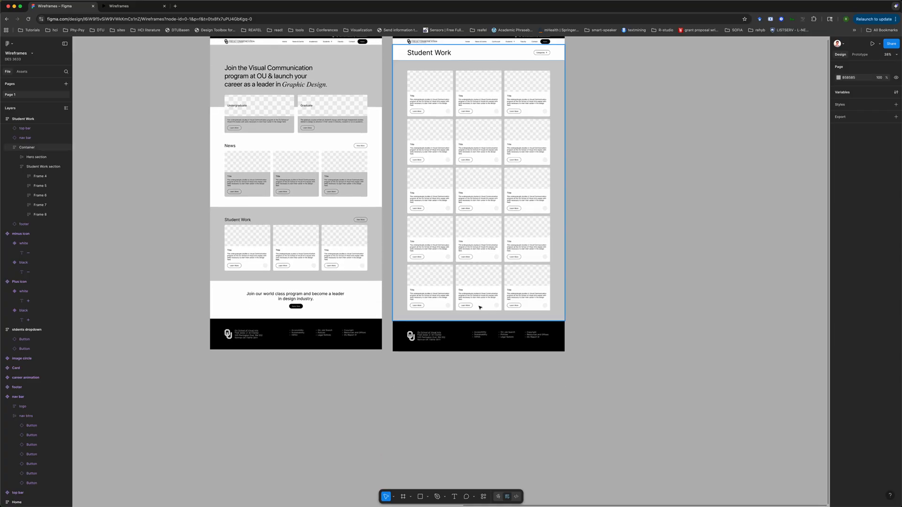
{"action": "scroll", "coordinate": [480, 316], "scroll_direction": "up", "scroll_amount": 4}
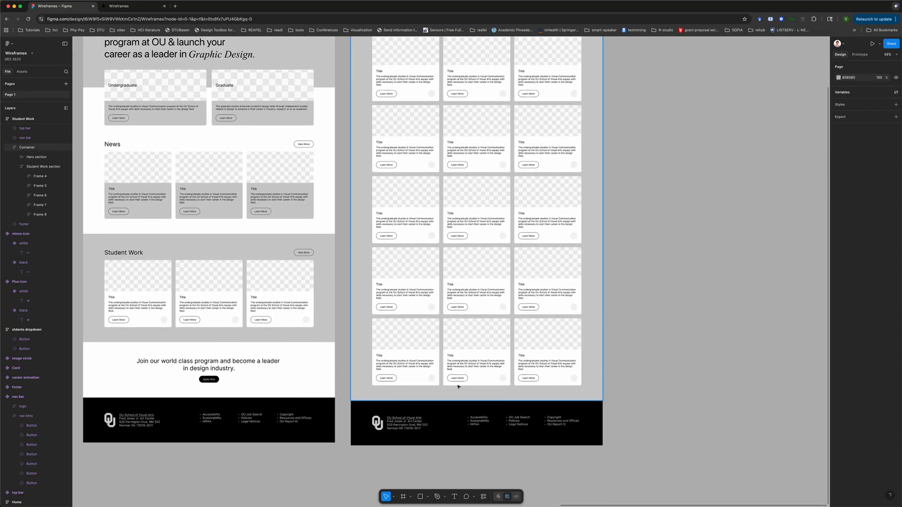
{"action": "scroll", "coordinate": [517, 301], "scroll_direction": "up", "scroll_amount": 2}
{"action": "scroll", "coordinate": [545, 294], "scroll_direction": "down", "scroll_amount": 3}
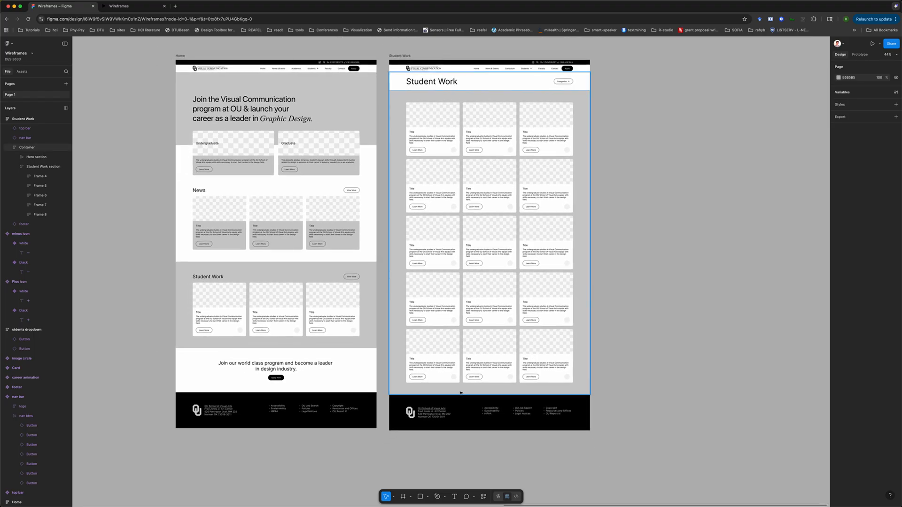
{"action": "scroll", "coordinate": [474, 386], "scroll_direction": "up", "scroll_amount": 4}
{"action": "scroll", "coordinate": [474, 385], "scroll_direction": "up", "scroll_amount": 2}
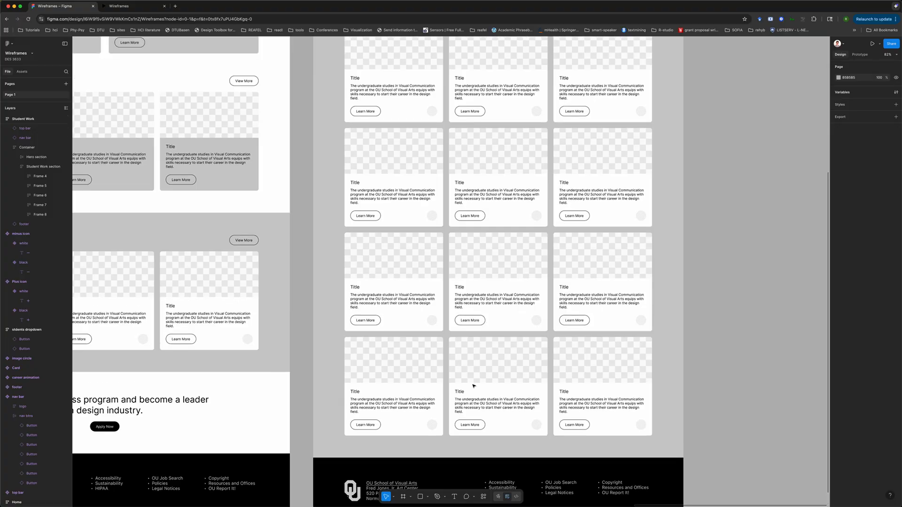
{"action": "scroll", "coordinate": [432, 330], "scroll_direction": "down", "scroll_amount": 2}
{"action": "scroll", "coordinate": [481, 151], "scroll_direction": "down", "scroll_amount": 5}
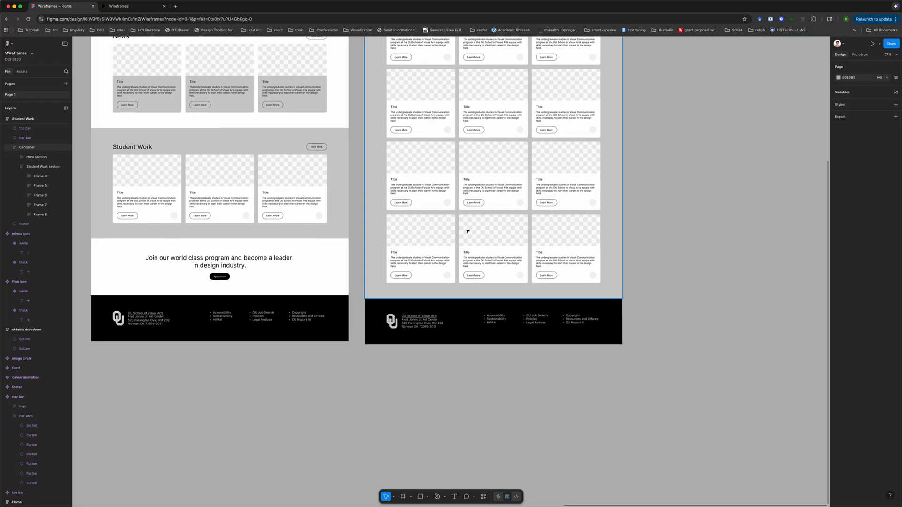
{"action": "scroll", "coordinate": [467, 297], "scroll_direction": "up", "scroll_amount": 4}
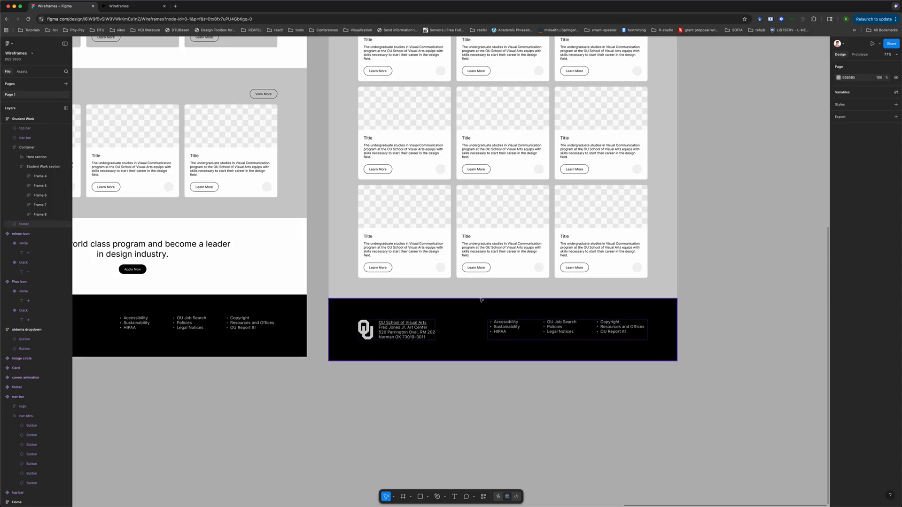
{"action": "scroll", "coordinate": [523, 217], "scroll_direction": "up", "scroll_amount": 3}
{"action": "scroll", "coordinate": [522, 216], "scroll_direction": "down", "scroll_amount": 1}
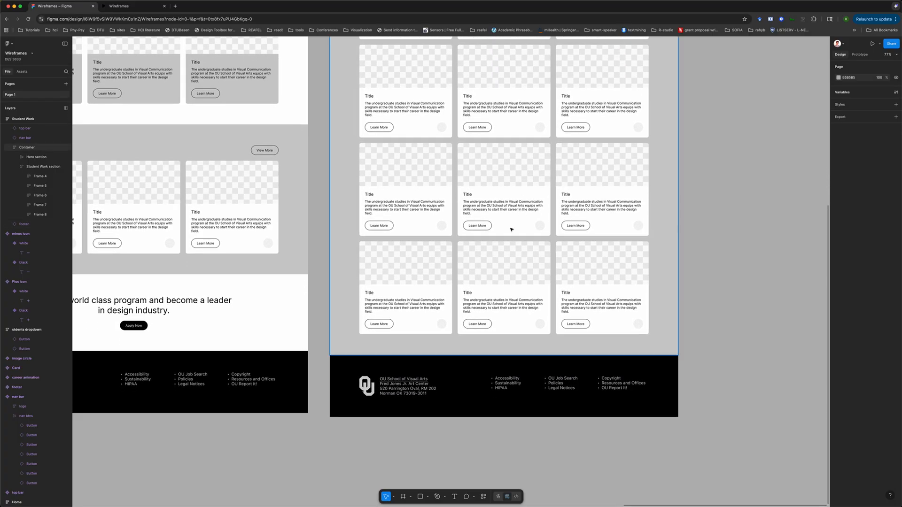
{"action": "scroll", "coordinate": [626, 267], "scroll_direction": "up", "scroll_amount": 4}
{"action": "scroll", "coordinate": [626, 268], "scroll_direction": "up", "scroll_amount": 5}
{"action": "scroll", "coordinate": [588, 321], "scroll_direction": "down", "scroll_amount": 4}
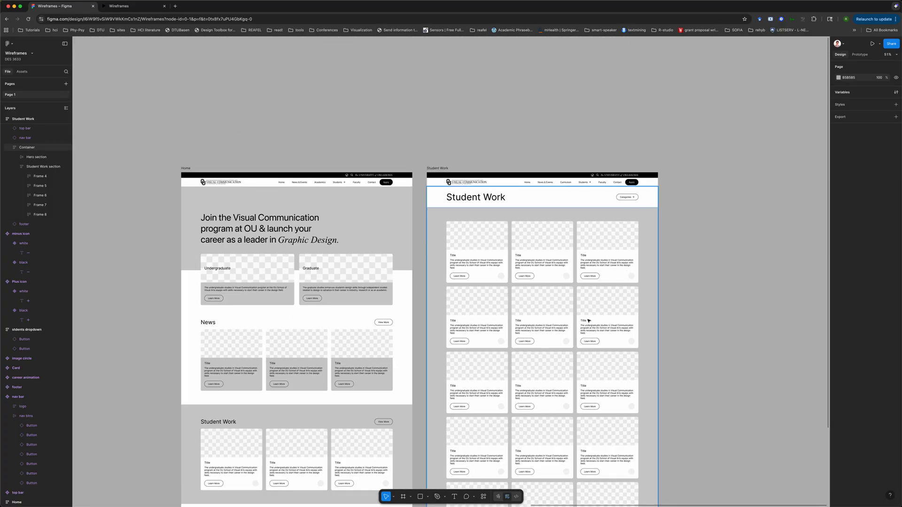
{"action": "scroll", "coordinate": [588, 321], "scroll_direction": "down", "scroll_amount": 5}
{"action": "scroll", "coordinate": [585, 320], "scroll_direction": "up", "scroll_amount": 2}
{"action": "scroll", "coordinate": [486, 331], "scroll_direction": "up", "scroll_amount": 5}
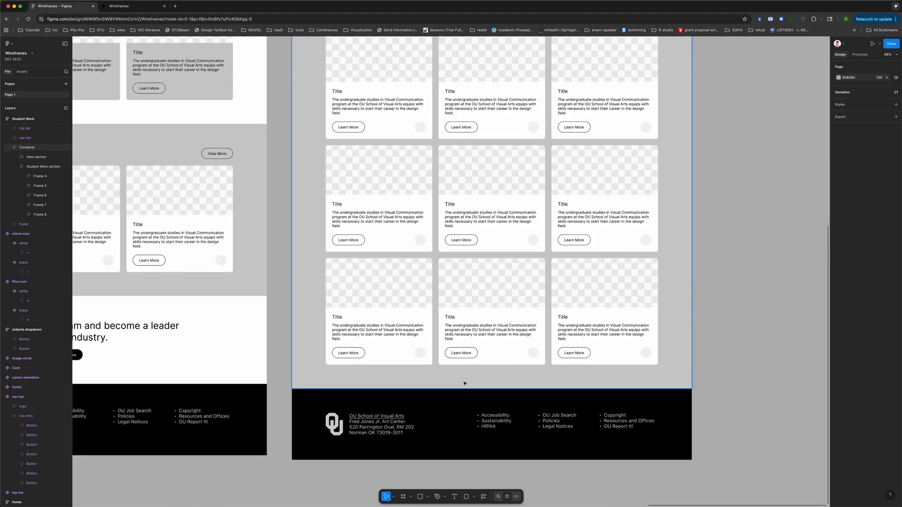
Open a new browser tab and go to amazon.com
{"action": "left_click", "coordinate": [175, 6]}
{"action": "left_click", "coordinate": [188, 18]}
{"action": "type", "text": "amazon"}
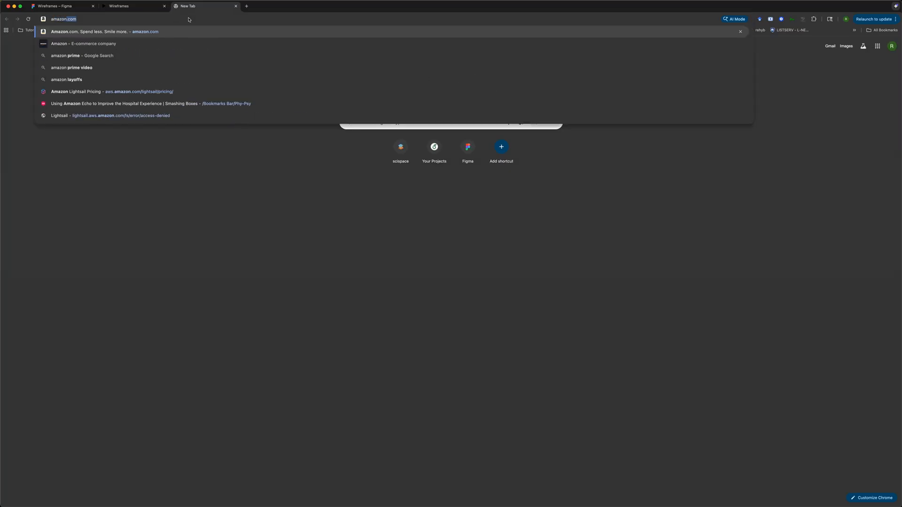
{"action": "key", "text": "Return"}
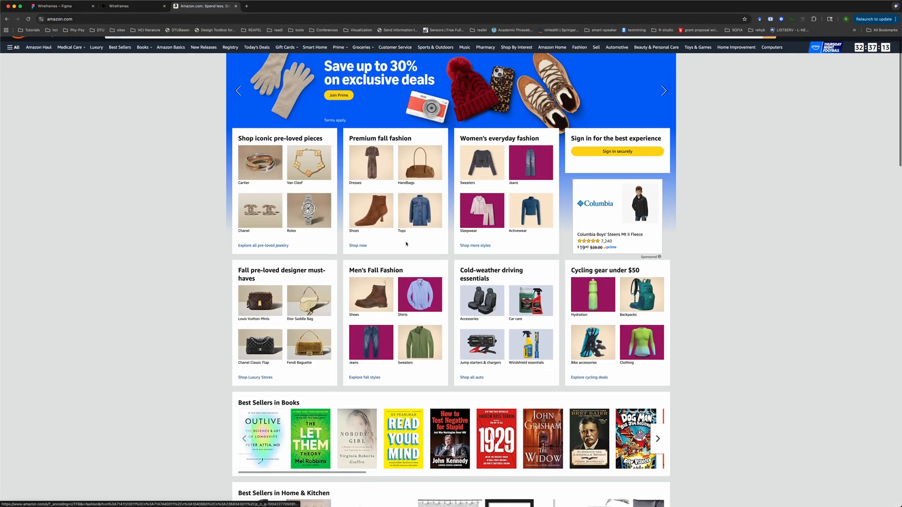
Browse Amazon's Best Sellers and Books pages to study their navigation
{"action": "scroll", "coordinate": [320, 288], "scroll_direction": "down", "scroll_amount": 5}
{"action": "scroll", "coordinate": [301, 225], "scroll_direction": "up", "scroll_amount": 6}
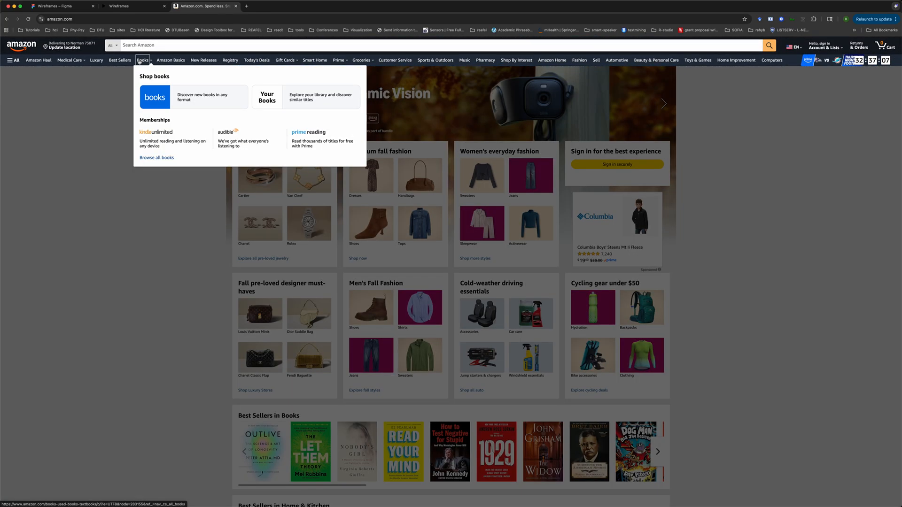
{"action": "left_click", "coordinate": [120, 62]}
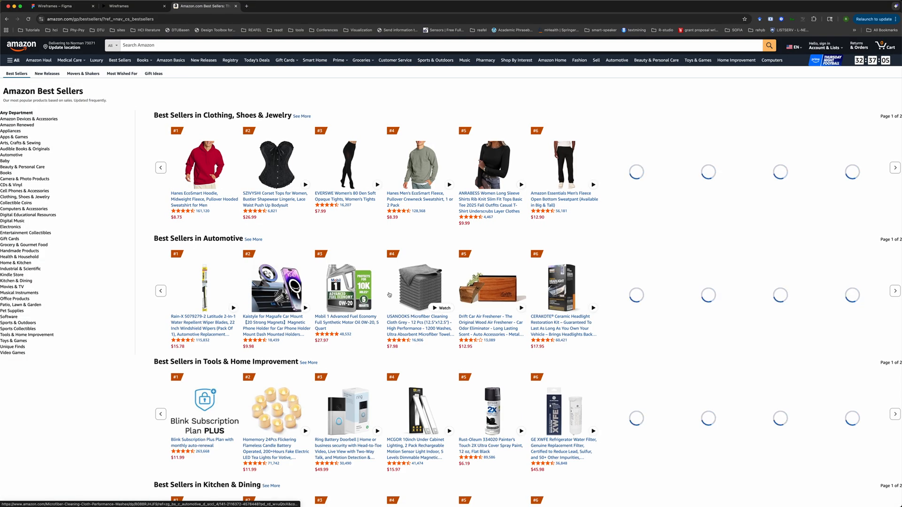
{"action": "scroll", "coordinate": [389, 295], "scroll_direction": "down", "scroll_amount": 15}
{"action": "scroll", "coordinate": [388, 295], "scroll_direction": "down", "scroll_amount": 3}
{"action": "scroll", "coordinate": [389, 295], "scroll_direction": "up", "scroll_amount": 20}
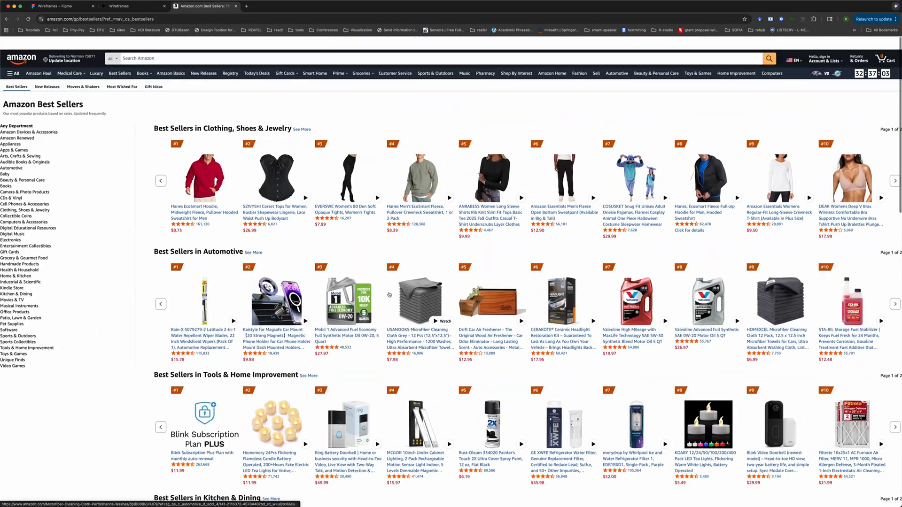
{"action": "left_click", "coordinate": [253, 240]}
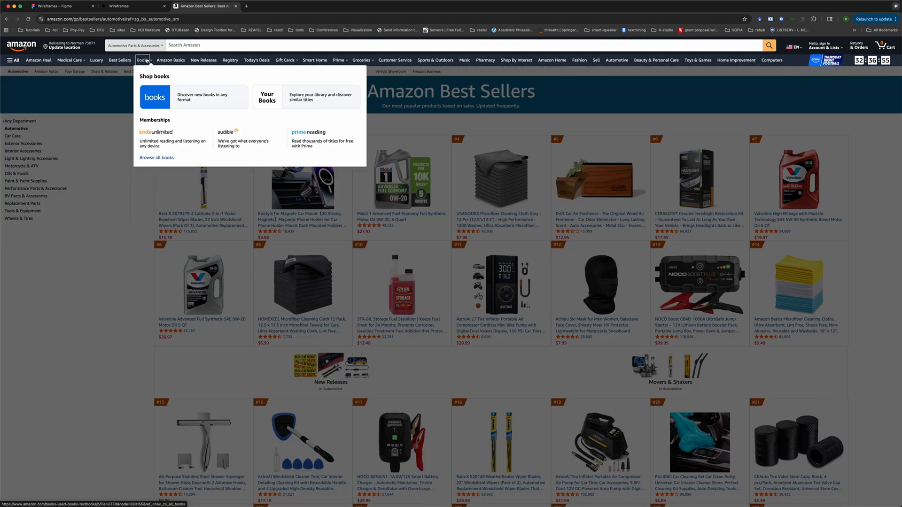
{"action": "left_click", "coordinate": [145, 60]}
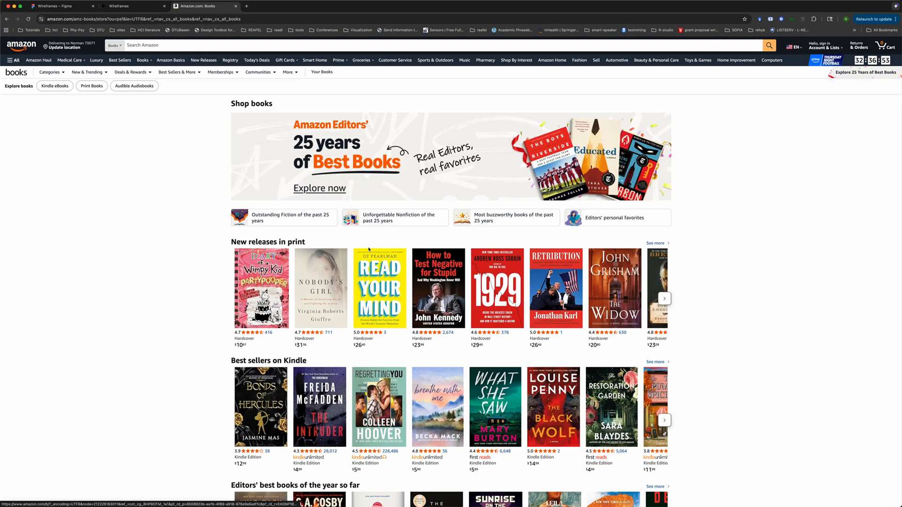
{"action": "scroll", "coordinate": [385, 278], "scroll_direction": "down", "scroll_amount": 20}
{"action": "scroll", "coordinate": [386, 278], "scroll_direction": "up", "scroll_amount": 10}
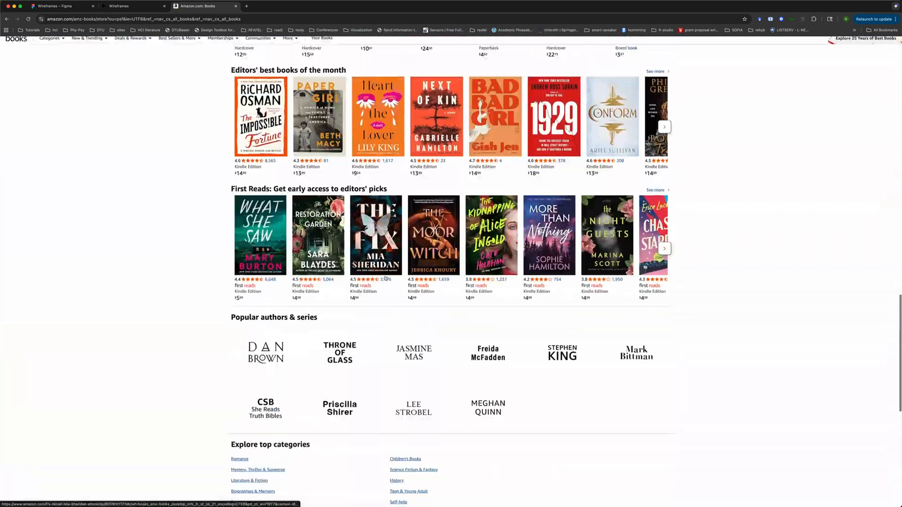
{"action": "scroll", "coordinate": [403, 365], "scroll_direction": "up", "scroll_amount": 15}
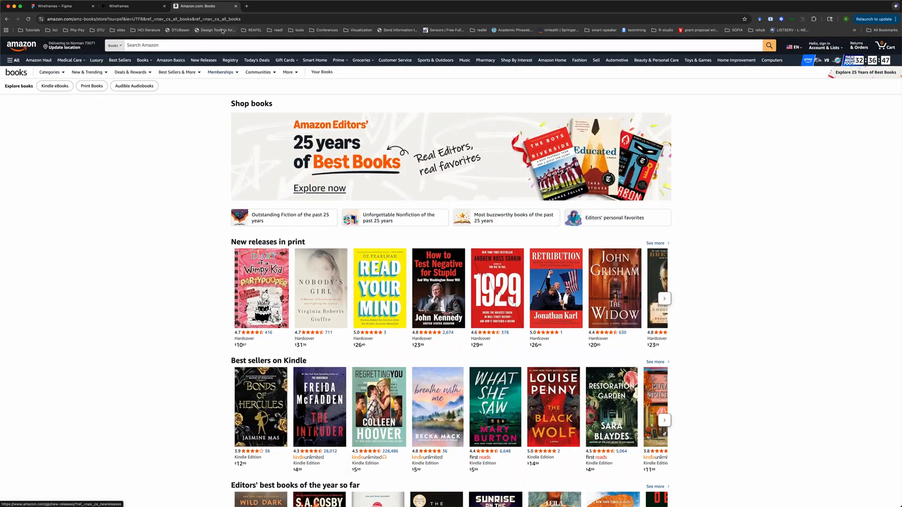
Navigate the tab to google.com
{"action": "left_click", "coordinate": [230, 20]}
{"action": "type", "text": "google.com"}
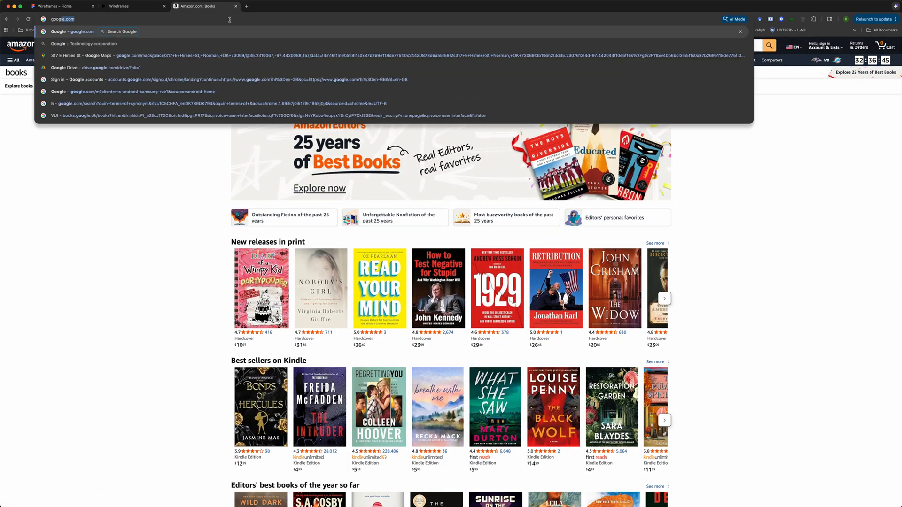
{"action": "key", "text": "Return"}
{"action": "left_click", "coordinate": [378, 158]}
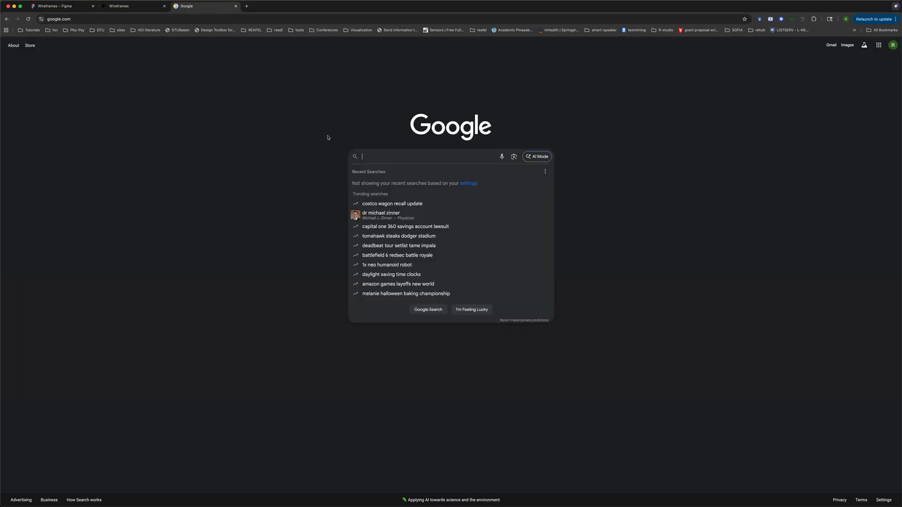
{"action": "left_click", "coordinate": [303, 124]}
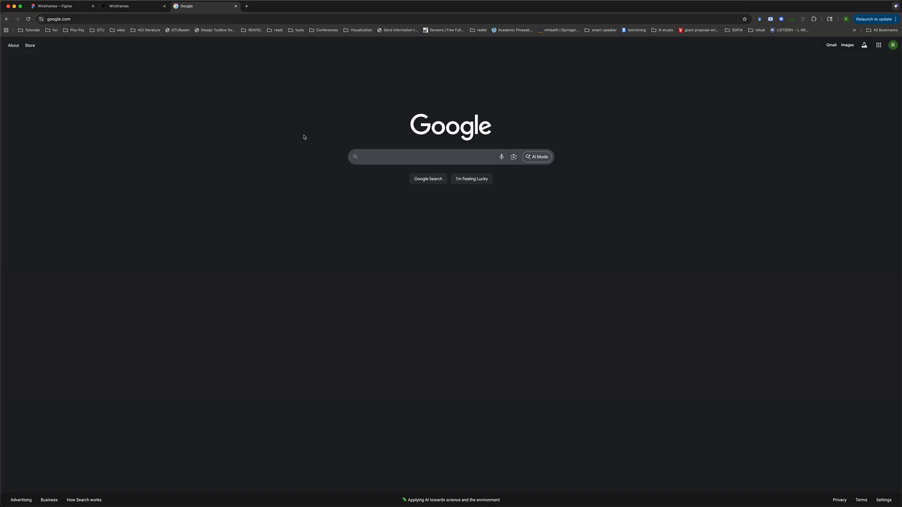
Search Google for magic
{"action": "left_click", "coordinate": [359, 160]}
{"action": "type", "text": "ma"}
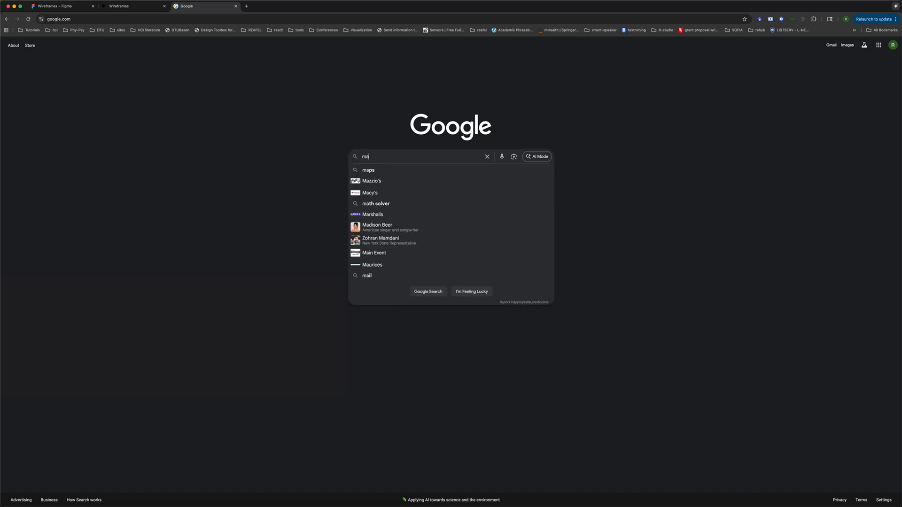
{"action": "type", "text": "gic"}
{"action": "key", "text": "Return"}
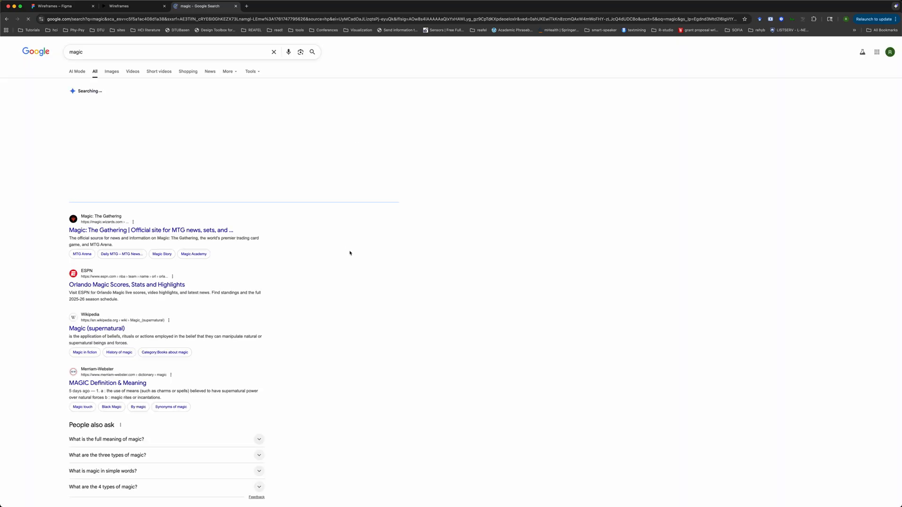
Examine Google's results pagination and the bottom of the Student Work page's card grid for comparison
{"action": "scroll", "coordinate": [364, 323], "scroll_direction": "down", "scroll_amount": 10}
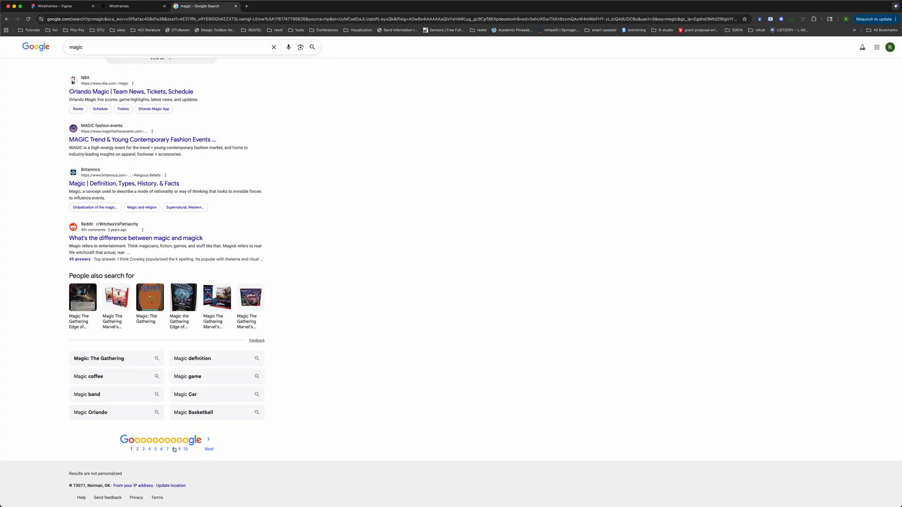
{"action": "left_click_drag", "start_coordinate": [224, 453], "coordinate": [147, 455]}
{"action": "left_click", "coordinate": [55, 6]}
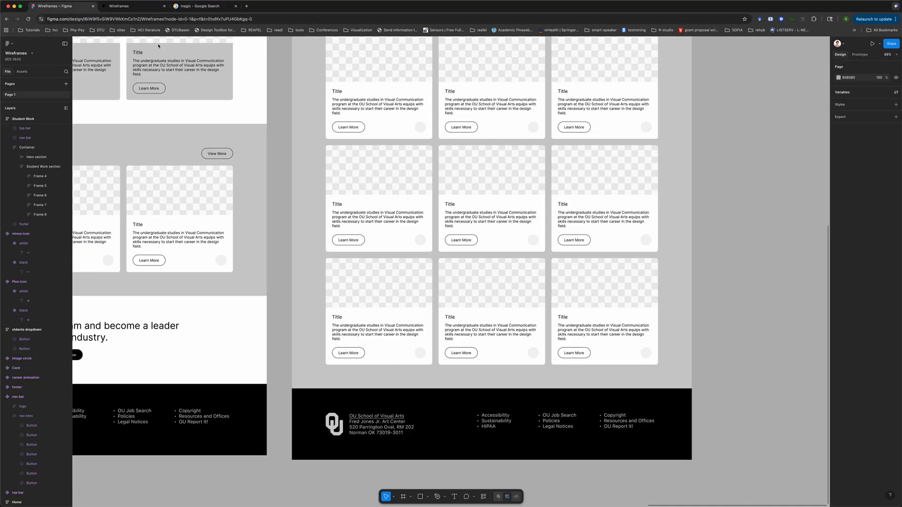
{"action": "scroll", "coordinate": [744, 262], "scroll_direction": "down", "scroll_amount": 3}
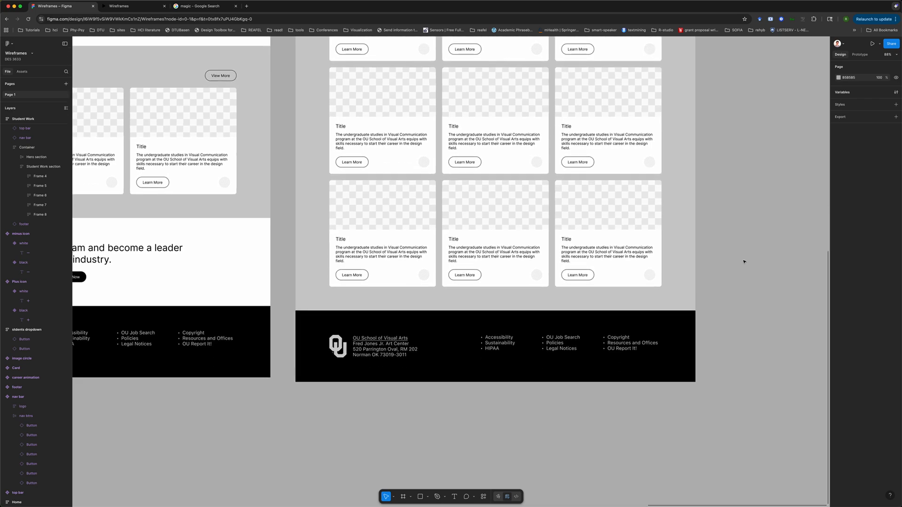
{"action": "scroll", "coordinate": [743, 262], "scroll_direction": "down", "scroll_amount": 5}
{"action": "scroll", "coordinate": [744, 262], "scroll_direction": "up", "scroll_amount": 3}
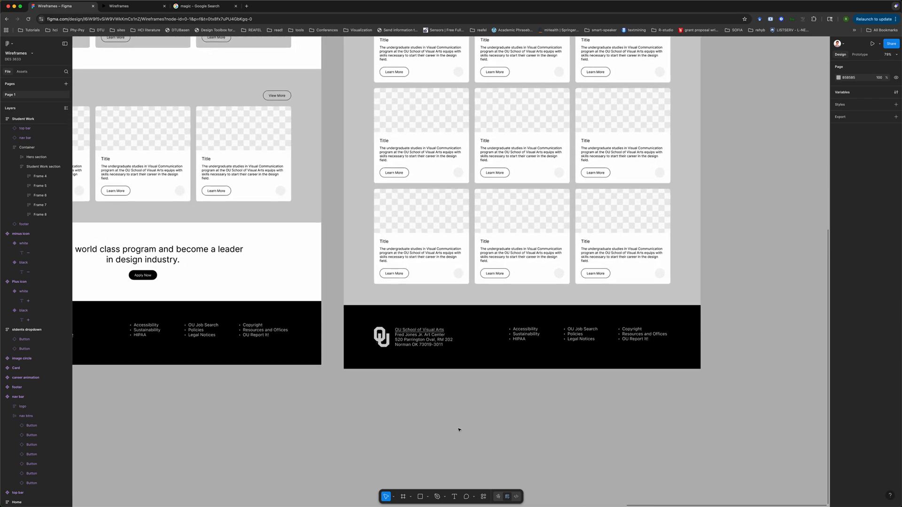
{"action": "left_click", "coordinate": [449, 399]}
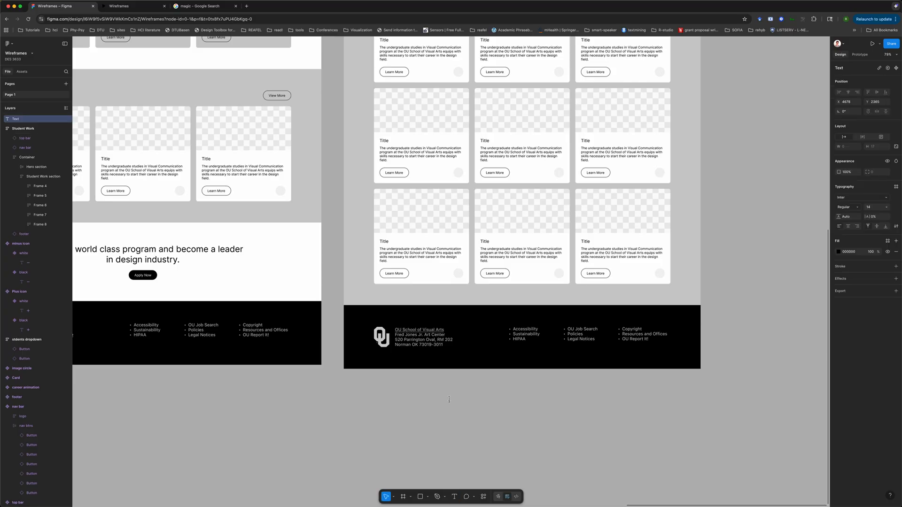
{"action": "left_click", "coordinate": [510, 407]}
{"action": "scroll", "coordinate": [462, 411], "scroll_direction": "down", "scroll_amount": 10}
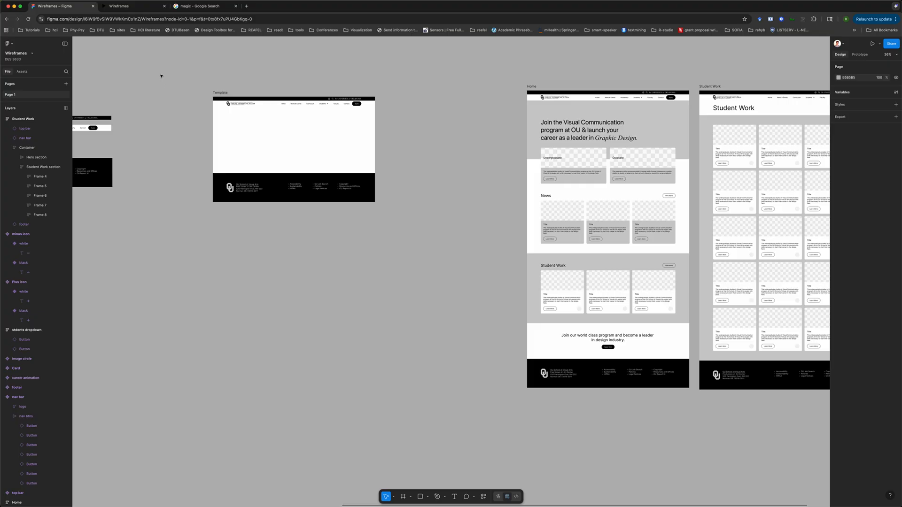
{"action": "left_click", "coordinate": [201, 6]}
{"action": "scroll", "coordinate": [166, 453], "scroll_direction": "down", "scroll_amount": 1}
{"action": "left_click", "coordinate": [166, 453]}
{"action": "scroll", "coordinate": [166, 453], "scroll_direction": "up", "scroll_amount": 1}
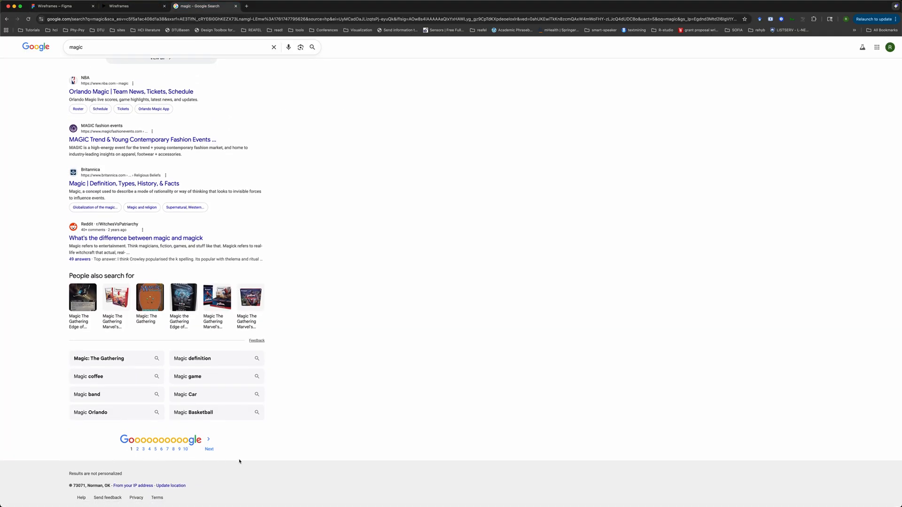
{"action": "left_click", "coordinate": [90, 7]}
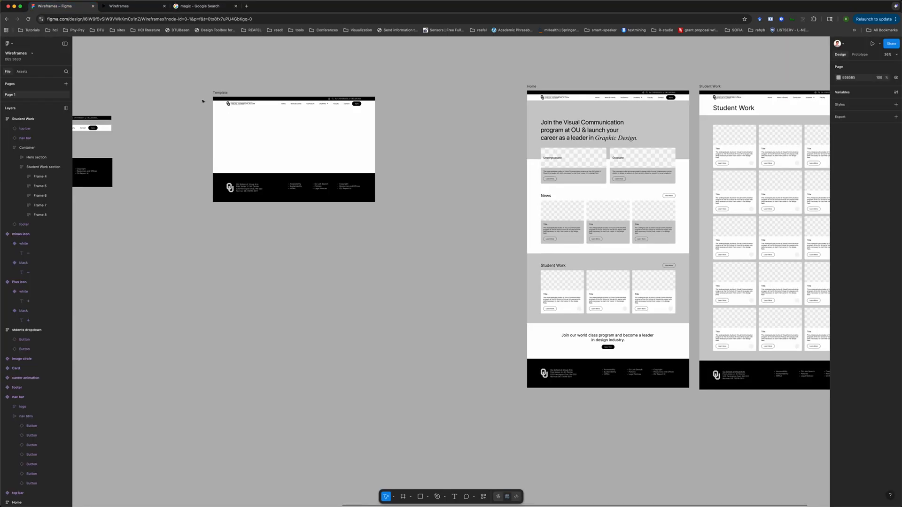
Insert a Button instance from the assets with Property 1 set to transparent
{"action": "scroll", "coordinate": [411, 308], "scroll_direction": "left", "scroll_amount": 8}
{"action": "scroll", "coordinate": [411, 308], "scroll_direction": "down", "scroll_amount": 4}
{"action": "scroll", "coordinate": [412, 309], "scroll_direction": "right", "scroll_amount": 10}
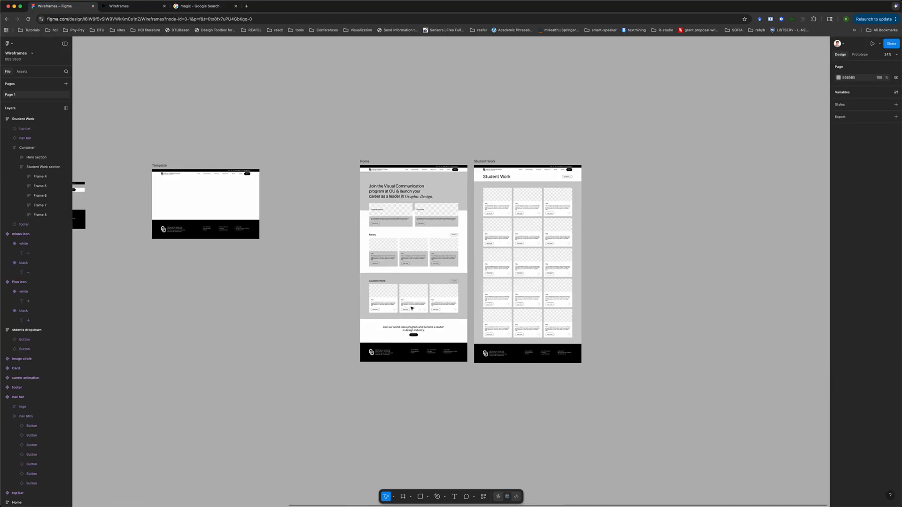
{"action": "scroll", "coordinate": [411, 308], "scroll_direction": "up", "scroll_amount": 5}
{"action": "scroll", "coordinate": [238, 381], "scroll_direction": "left", "scroll_amount": 15}
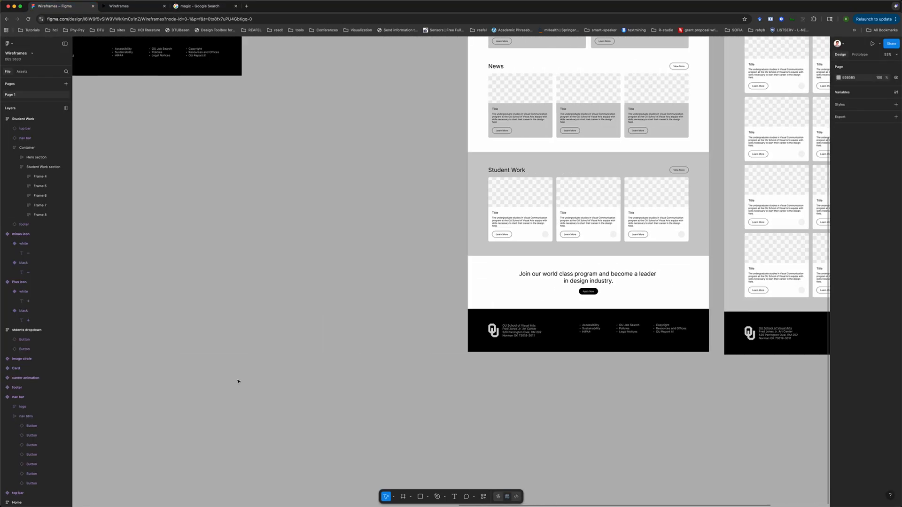
{"action": "scroll", "coordinate": [238, 381], "scroll_direction": "down", "scroll_amount": 5}
{"action": "scroll", "coordinate": [238, 381], "scroll_direction": "left", "scroll_amount": 4}
{"action": "scroll", "coordinate": [238, 381], "scroll_direction": "up", "scroll_amount": 6}
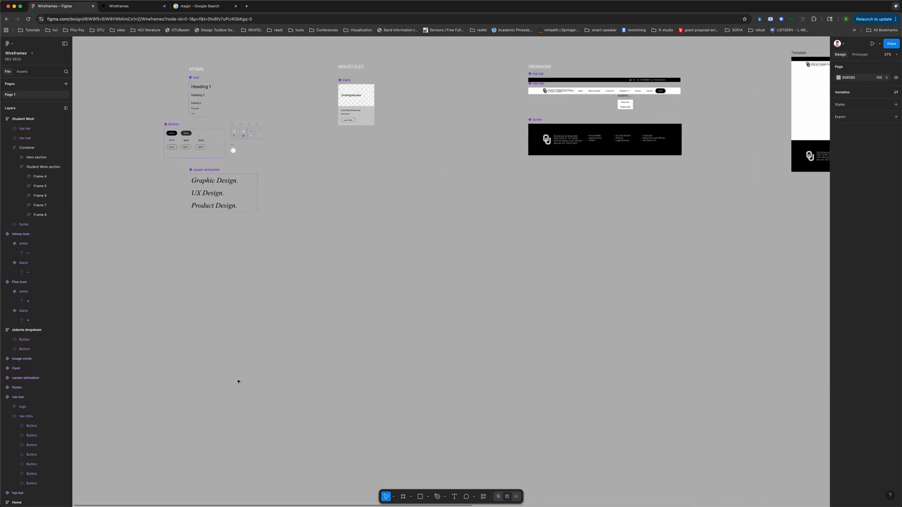
{"action": "scroll", "coordinate": [238, 382], "scroll_direction": "right", "scroll_amount": 10}
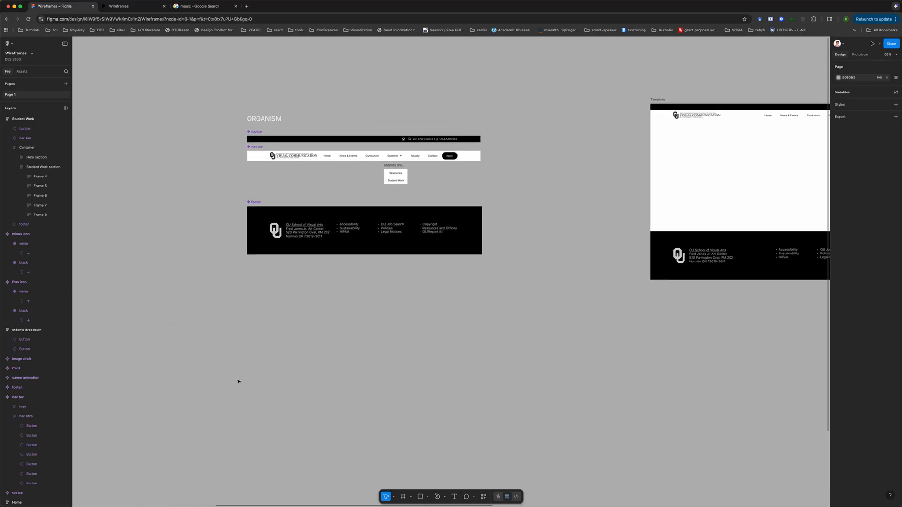
{"action": "scroll", "coordinate": [238, 381], "scroll_direction": "up", "scroll_amount": 2}
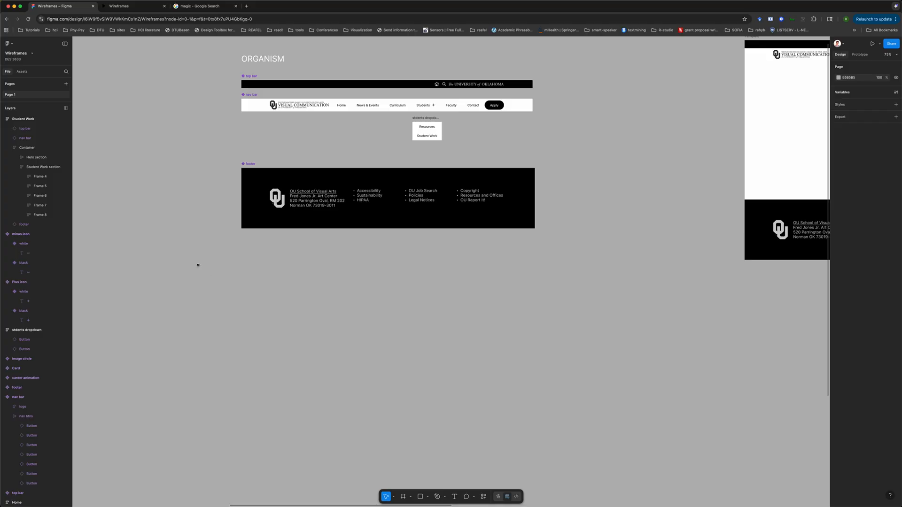
{"action": "scroll", "coordinate": [198, 266], "scroll_direction": "left", "scroll_amount": 8}
{"action": "scroll", "coordinate": [197, 265], "scroll_direction": "down", "scroll_amount": 4}
{"action": "scroll", "coordinate": [197, 266], "scroll_direction": "left", "scroll_amount": 3}
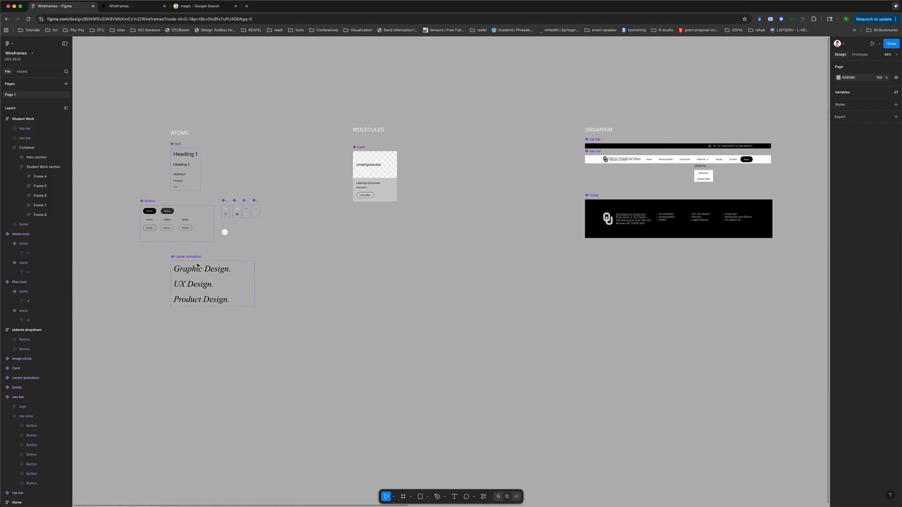
{"action": "scroll", "coordinate": [198, 265], "scroll_direction": "right", "scroll_amount": 8}
{"action": "scroll", "coordinate": [197, 266], "scroll_direction": "right", "scroll_amount": 3}
{"action": "left_click", "coordinate": [22, 71]}
{"action": "left_click", "coordinate": [28, 127]}
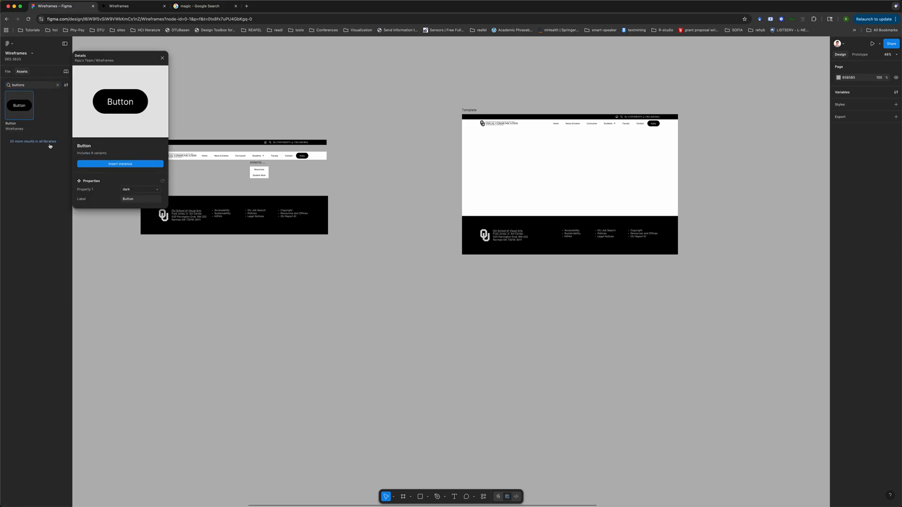
{"action": "left_click", "coordinate": [151, 189]}
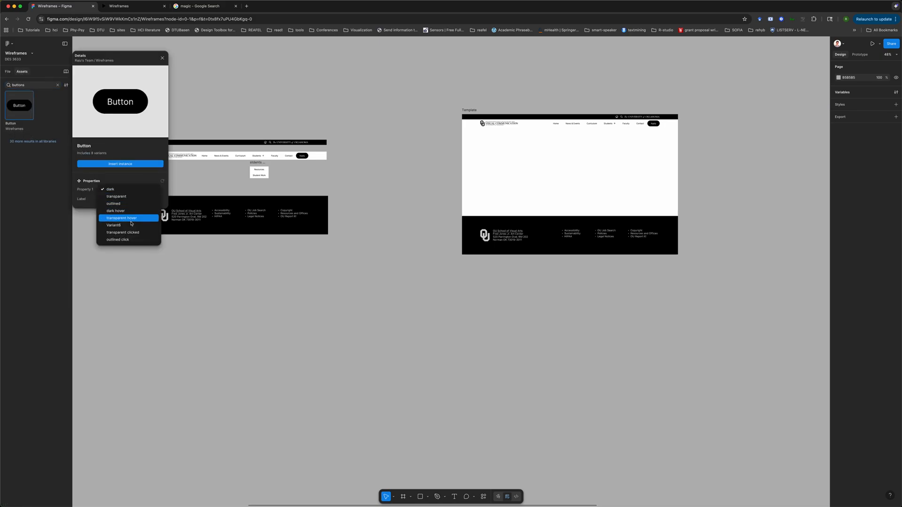
{"action": "left_click", "coordinate": [127, 200]}
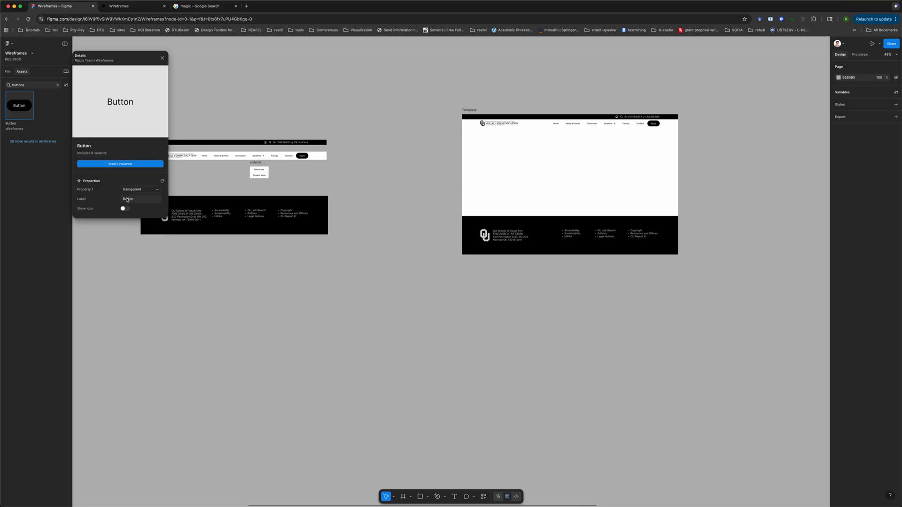
{"action": "left_click", "coordinate": [120, 163]}
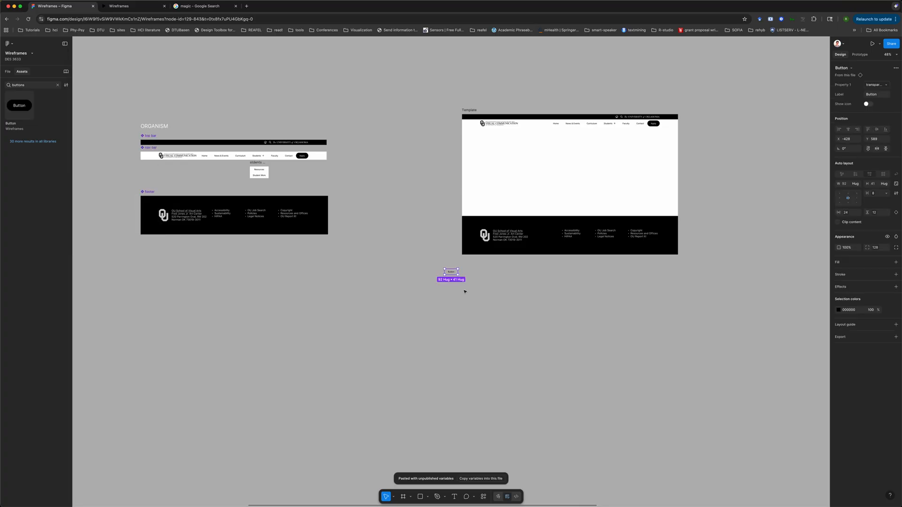
Inspect the outlined and transparent variants in the Button component set
{"action": "scroll", "coordinate": [463, 290], "scroll_direction": "up", "scroll_amount": 5}
{"action": "left_click", "coordinate": [12, 72]}
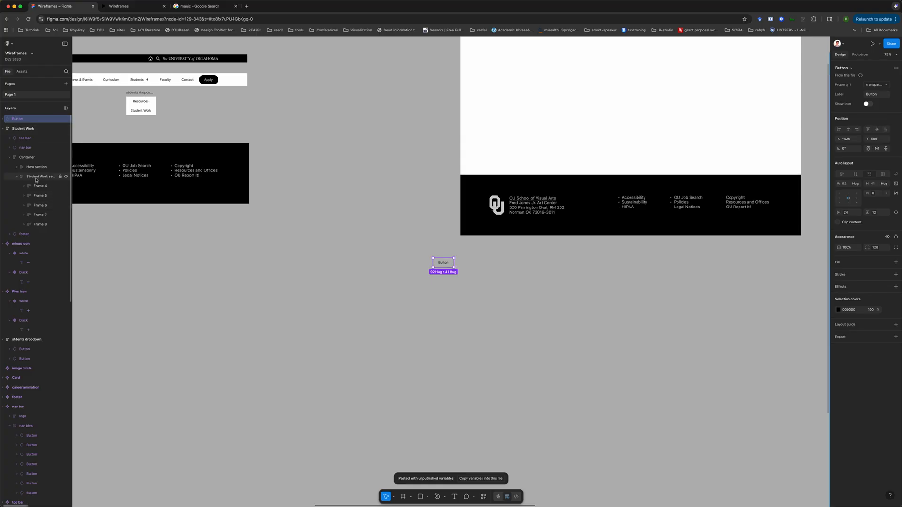
{"action": "scroll", "coordinate": [210, 288], "scroll_direction": "left", "scroll_amount": 3}
{"action": "scroll", "coordinate": [210, 288], "scroll_direction": "down", "scroll_amount": 5}
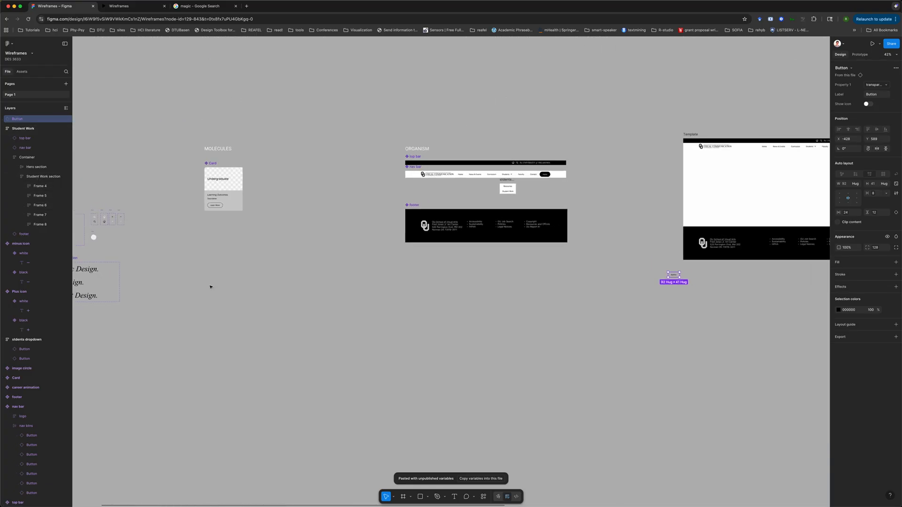
{"action": "scroll", "coordinate": [210, 287], "scroll_direction": "left", "scroll_amount": 5}
{"action": "scroll", "coordinate": [210, 286], "scroll_direction": "up", "scroll_amount": 5}
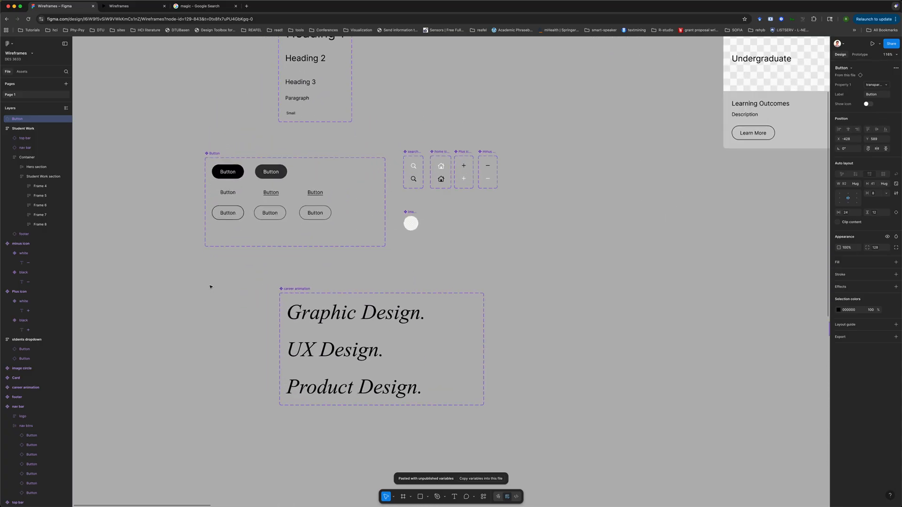
{"action": "left_click", "coordinate": [316, 214]}
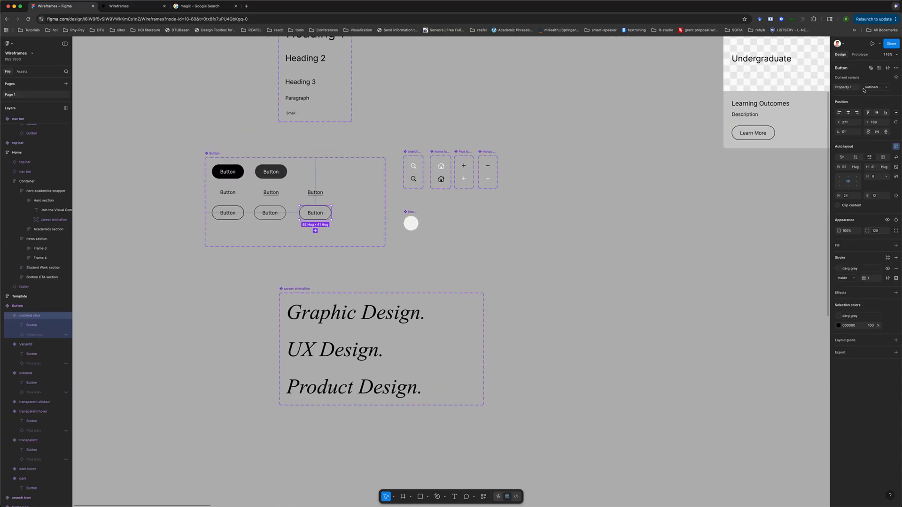
{"action": "left_click", "coordinate": [312, 193]}
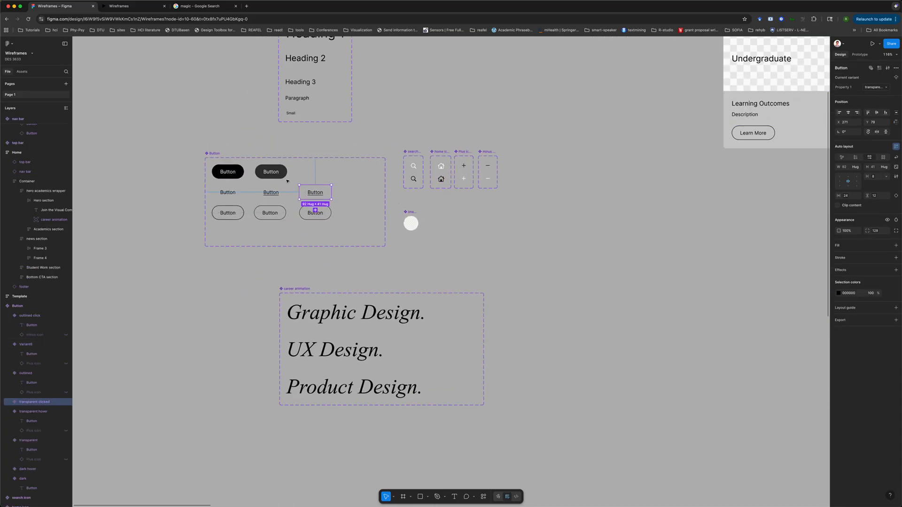
{"action": "left_click", "coordinate": [885, 88]}
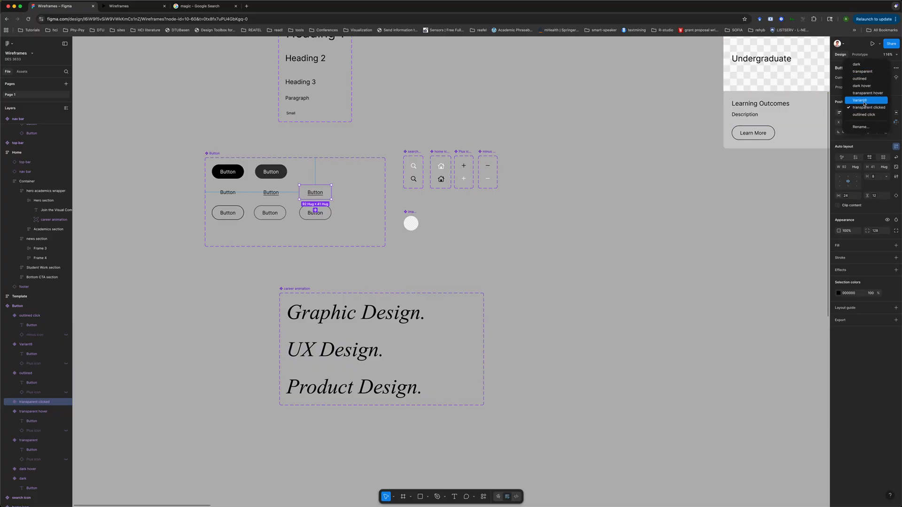
{"action": "left_click", "coordinate": [864, 100]}
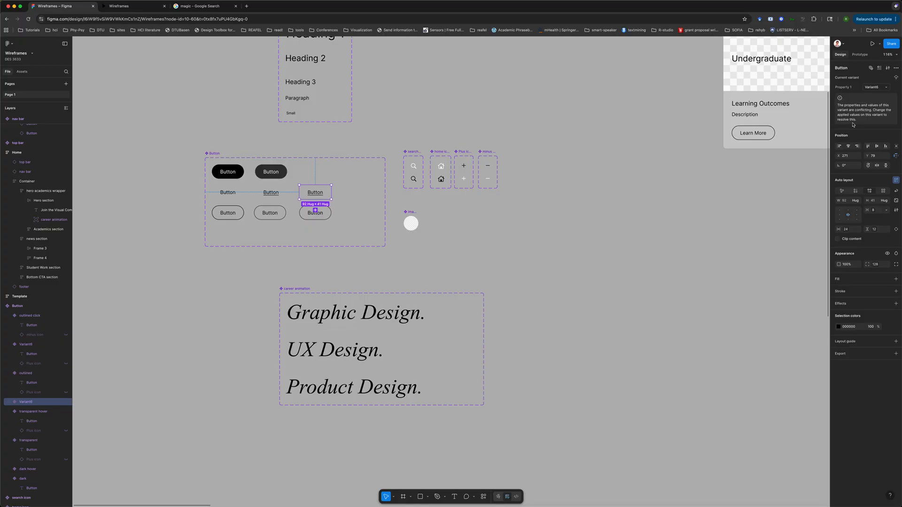
{"action": "key", "text": "super+z"}
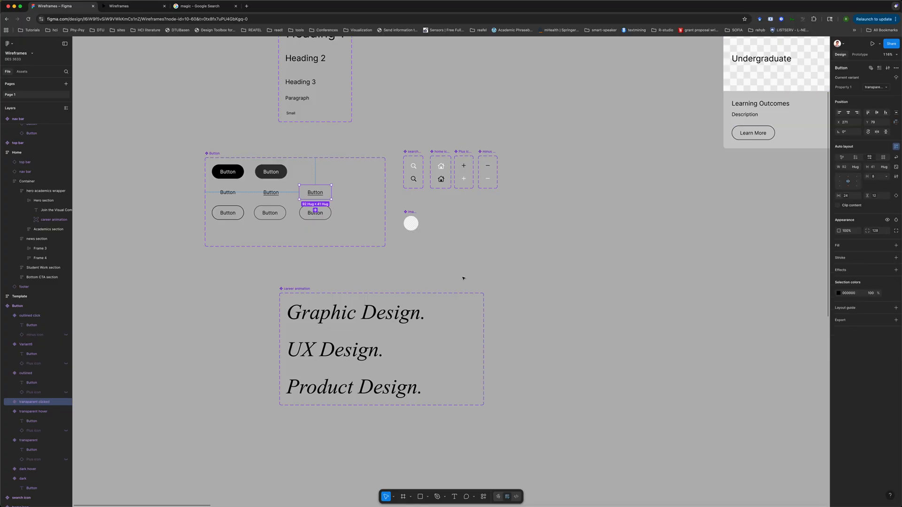
Rename the middle outlined button variant's property value to Outlined hover
{"action": "left_click", "coordinate": [228, 192]}
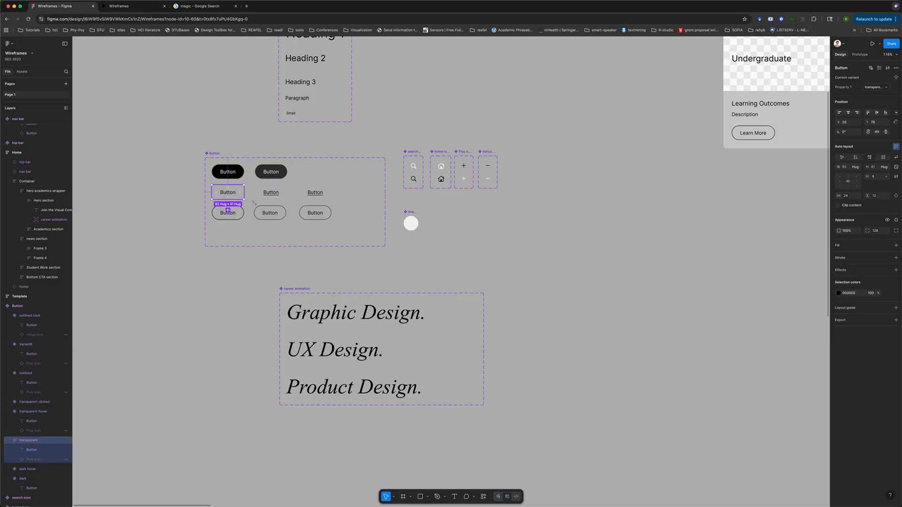
{"action": "left_click", "coordinate": [270, 209]}
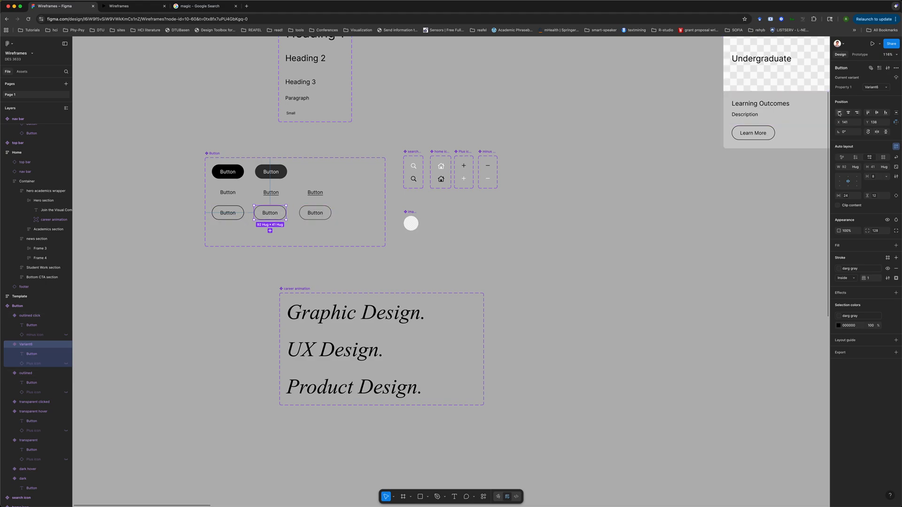
{"action": "left_click", "coordinate": [872, 88]}
{"action": "type", "text": "Outlined hover"}
{"action": "key", "text": "Return"}
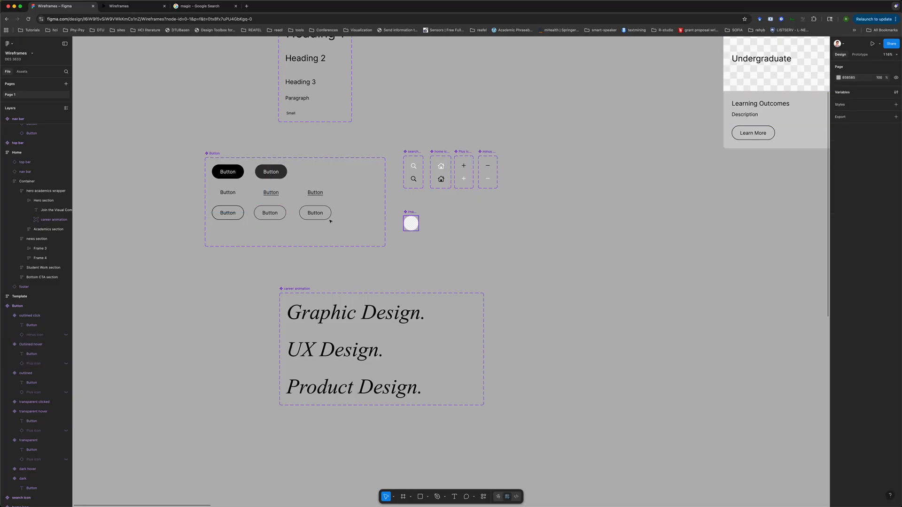
Move the inserted Button instance onto empty canvas below the footer
{"action": "left_click", "coordinate": [566, 236]}
{"action": "scroll", "coordinate": [566, 235], "scroll_direction": "right", "scroll_amount": 12}
{"action": "scroll", "coordinate": [566, 236], "scroll_direction": "down", "scroll_amount": 5}
{"action": "scroll", "coordinate": [566, 236], "scroll_direction": "right", "scroll_amount": 10}
{"action": "scroll", "coordinate": [565, 236], "scroll_direction": "right", "scroll_amount": 5}
{"action": "scroll", "coordinate": [566, 236], "scroll_direction": "down", "scroll_amount": 5}
{"action": "scroll", "coordinate": [566, 235], "scroll_direction": "left", "scroll_amount": 14}
{"action": "scroll", "coordinate": [566, 235], "scroll_direction": "up", "scroll_amount": 3}
{"action": "scroll", "coordinate": [566, 236], "scroll_direction": "left", "scroll_amount": 5}
{"action": "scroll", "coordinate": [566, 236], "scroll_direction": "up", "scroll_amount": 2}
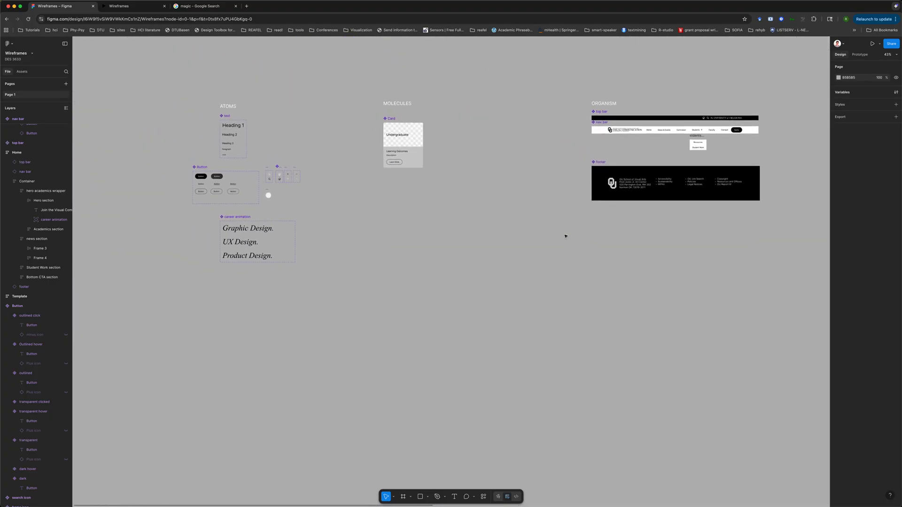
{"action": "scroll", "coordinate": [566, 235], "scroll_direction": "right", "scroll_amount": 10}
{"action": "scroll", "coordinate": [566, 236], "scroll_direction": "up", "scroll_amount": 3}
{"action": "scroll", "coordinate": [566, 236], "scroll_direction": "up", "scroll_amount": 2}
{"action": "scroll", "coordinate": [565, 236], "scroll_direction": "left", "scroll_amount": 2}
{"action": "left_click", "coordinate": [439, 322]}
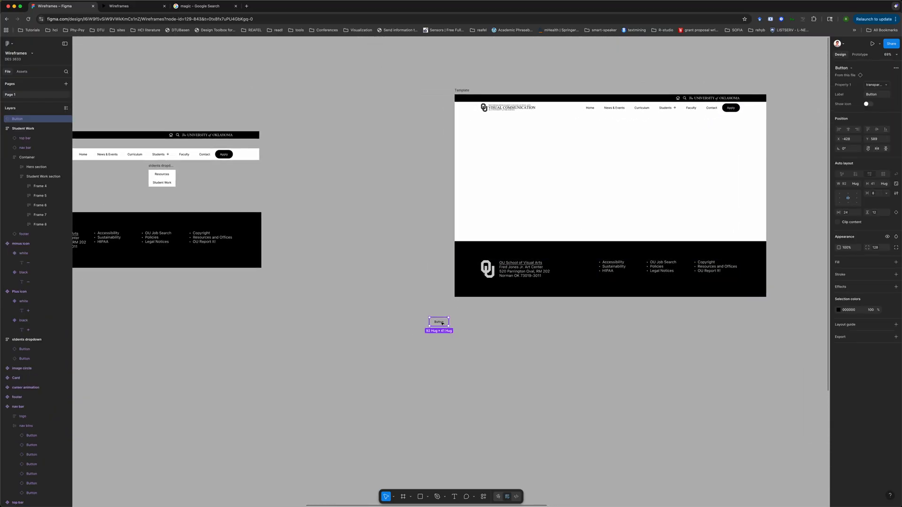
{"action": "scroll", "coordinate": [442, 324], "scroll_direction": "left", "scroll_amount": 6}
{"action": "left_click_drag", "start_coordinate": [708, 320], "coordinate": [334, 314]}
Set the button instance's label to 1
{"action": "scroll", "coordinate": [336, 316], "scroll_direction": "up", "scroll_amount": 5}
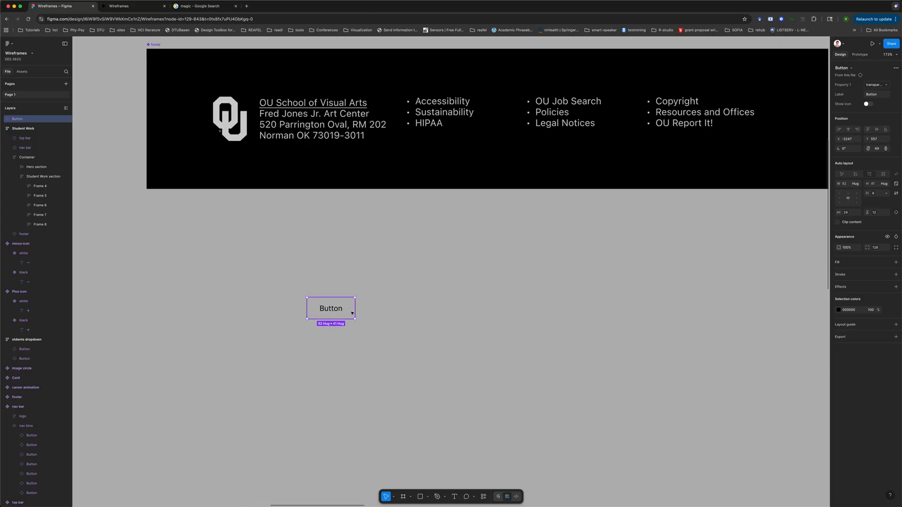
{"action": "left_click", "coordinate": [876, 95]}
{"action": "type", "text": "1"}
{"action": "left_click", "coordinate": [432, 321]}
{"action": "left_click", "coordinate": [321, 309]}
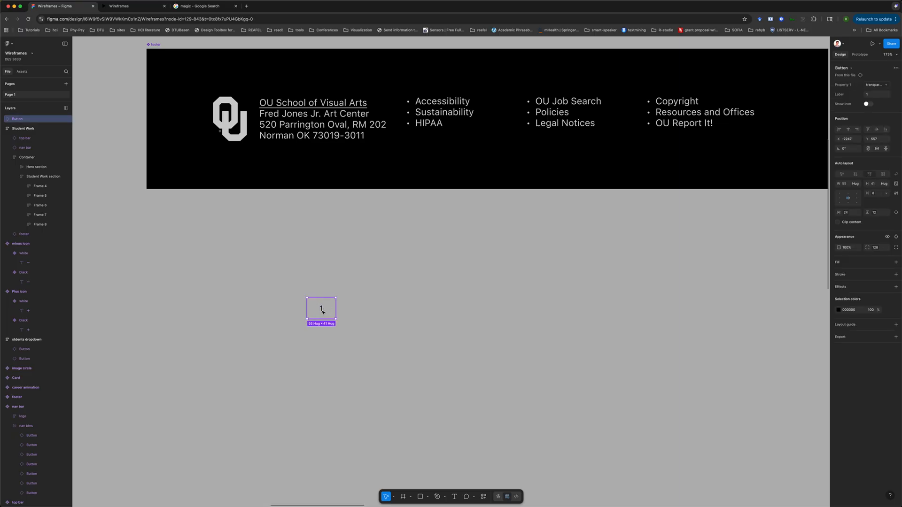
Paste two more copies of the button and wrap all three in a vertical auto layout frame
{"action": "key", "text": "super+v"}
{"action": "key", "text": "super+v"}
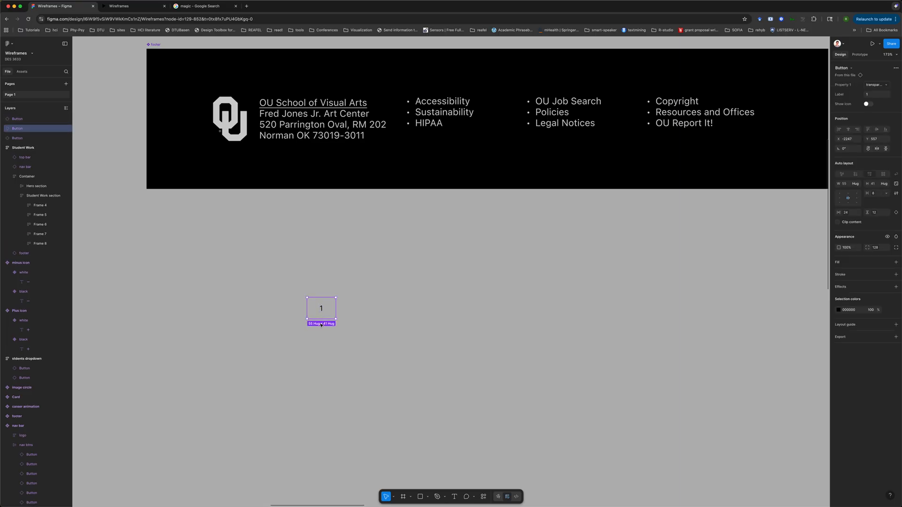
{"action": "left_click_drag", "start_coordinate": [274, 283], "coordinate": [468, 368]}
{"action": "key", "text": "shift+a"}
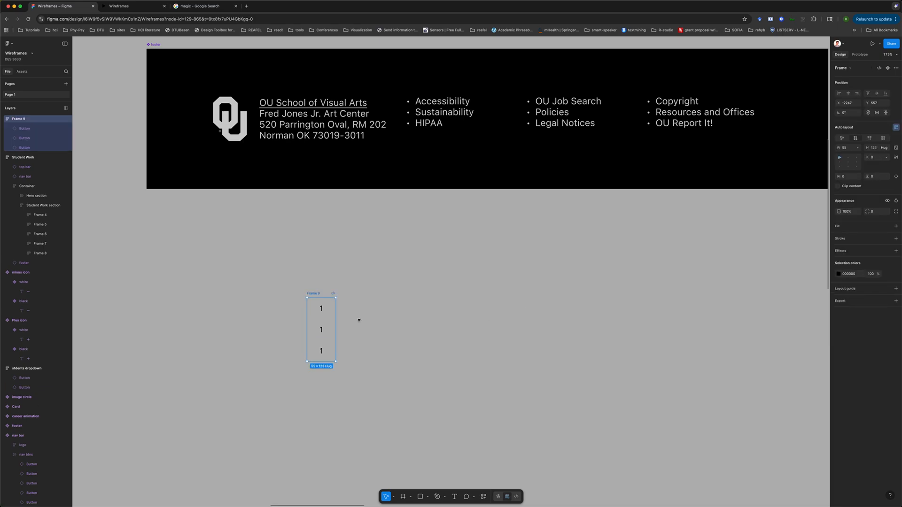
Switch the frame holding the three buttons to a horizontal auto layout
{"action": "left_click", "coordinate": [869, 140]}
{"action": "left_click", "coordinate": [857, 147]}
{"action": "left_click", "coordinate": [845, 155]}
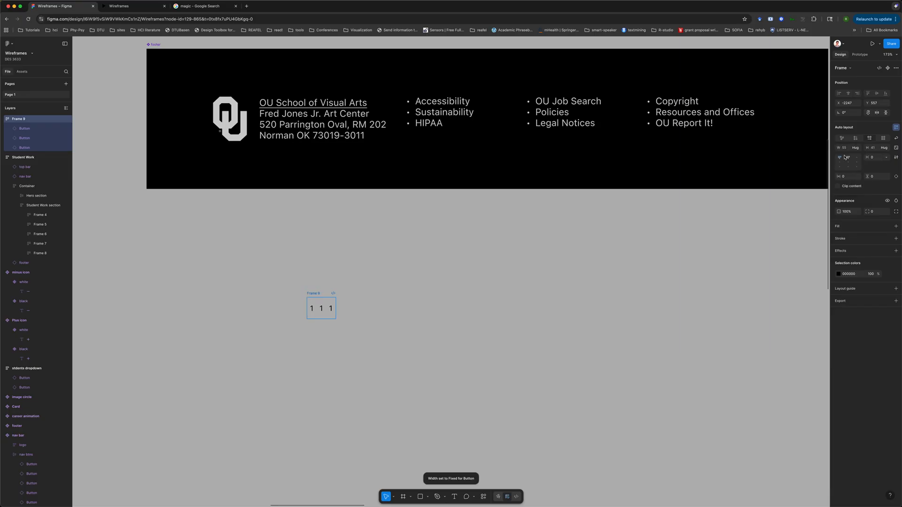
{"action": "left_click", "coordinate": [28, 129]}
{"action": "left_click", "coordinate": [29, 138], "text": "shift"}
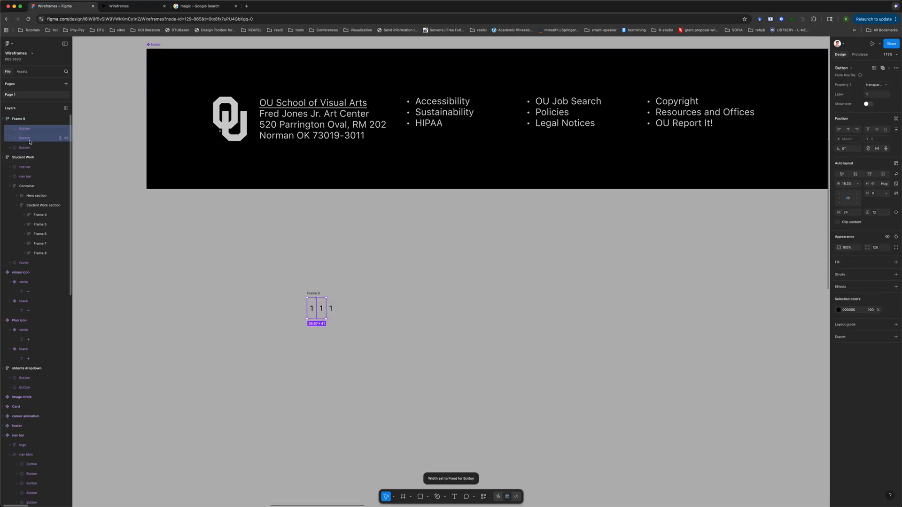
{"action": "left_click", "coordinate": [29, 148]}
{"action": "left_click", "coordinate": [288, 347]}
{"action": "scroll", "coordinate": [288, 347], "scroll_direction": "up", "scroll_amount": 3}
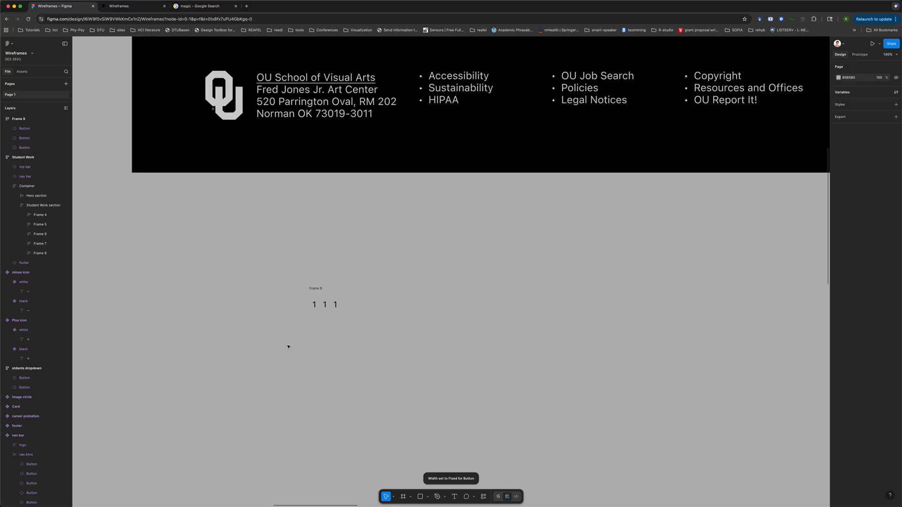
Set the second button's label to 2 and the third button's label to 3
{"action": "left_click", "coordinate": [316, 301]}
{"action": "left_click", "coordinate": [328, 301]}
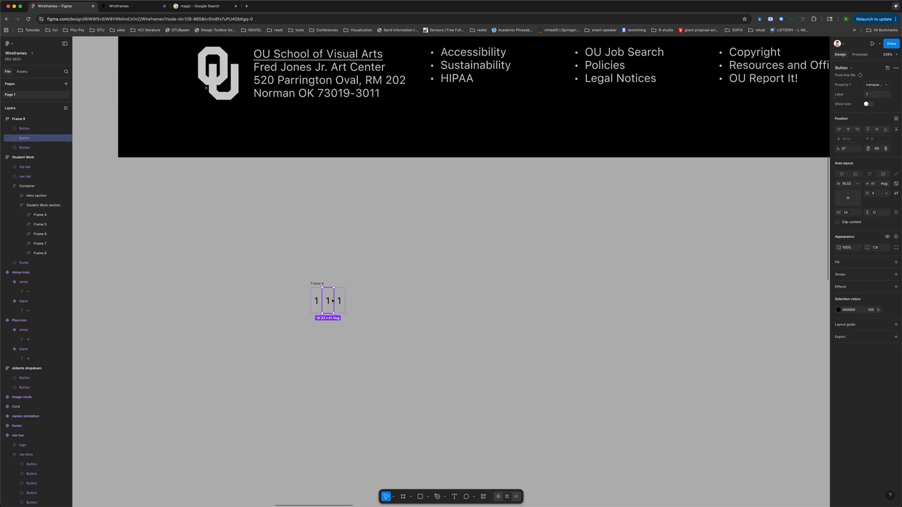
{"action": "left_click", "coordinate": [870, 94]}
{"action": "type", "text": "2"}
{"action": "key", "text": "Return"}
{"action": "left_click", "coordinate": [339, 301]}
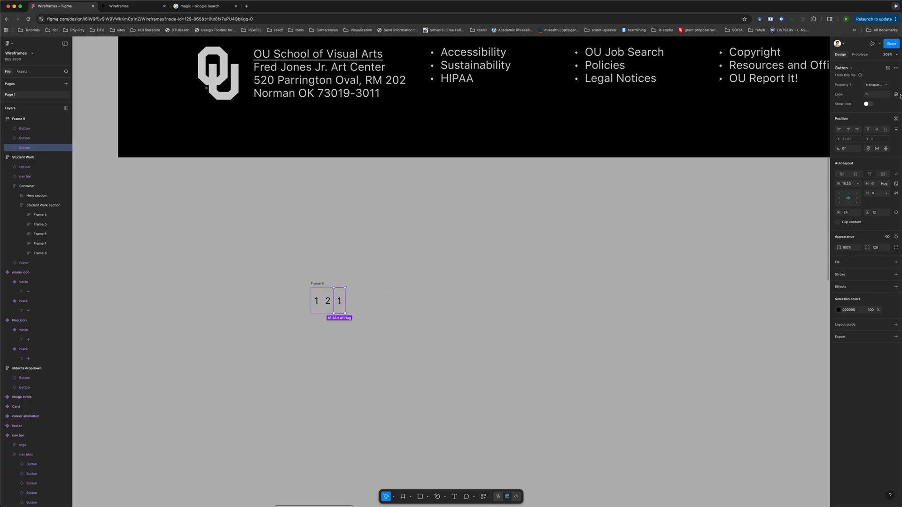
{"action": "left_click", "coordinate": [870, 94]}
{"action": "type", "text": "3"}
{"action": "key", "text": "Return"}
Duplicate the third button twice within the row
{"action": "left_click", "coordinate": [501, 285]}
{"action": "left_click", "coordinate": [340, 300]}
{"action": "key", "text": "super+d"}
{"action": "key", "text": "super+d"}
{"action": "left_click", "coordinate": [351, 302]}
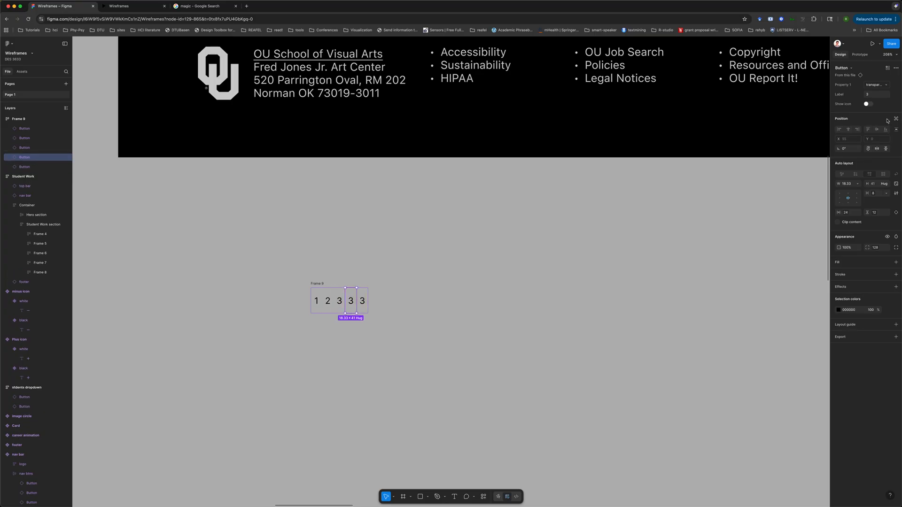
Set the labels of the two new buttons to 4 and 5
{"action": "left_click", "coordinate": [870, 96]}
{"action": "left_click", "coordinate": [362, 302]}
{"action": "left_click", "coordinate": [874, 94]}
{"action": "type", "text": "4"}
{"action": "key", "text": "Return"}
{"action": "left_click", "coordinate": [871, 96]}
{"action": "type", "text": "5"}
Duplicate the last button and set the copy's label to Next
{"action": "left_click", "coordinate": [459, 280]}
{"action": "scroll", "coordinate": [459, 280], "scroll_direction": "left", "scroll_amount": 3}
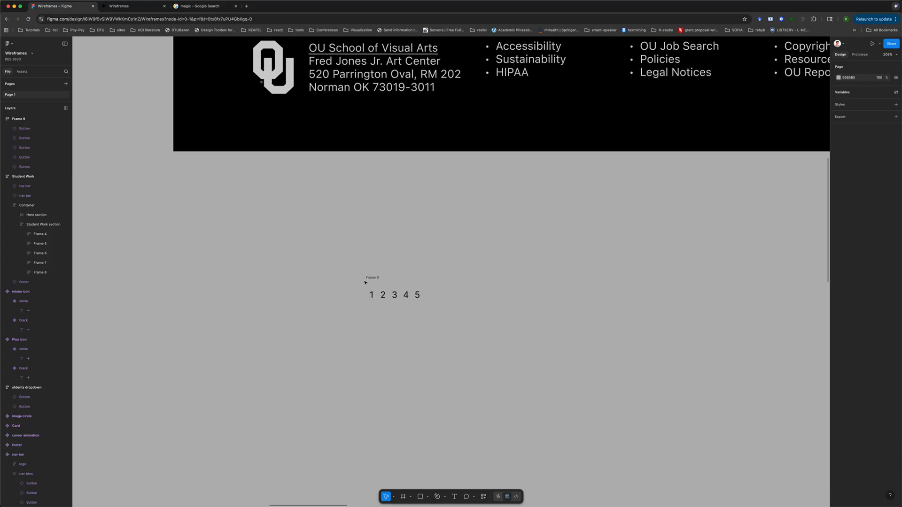
{"action": "left_click", "coordinate": [380, 296]}
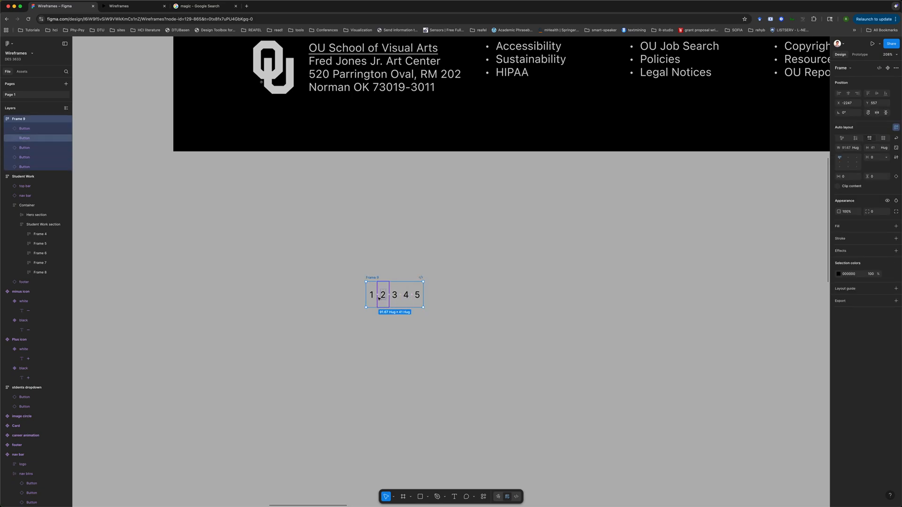
{"action": "left_click", "coordinate": [417, 296]}
{"action": "key", "text": "super+d"}
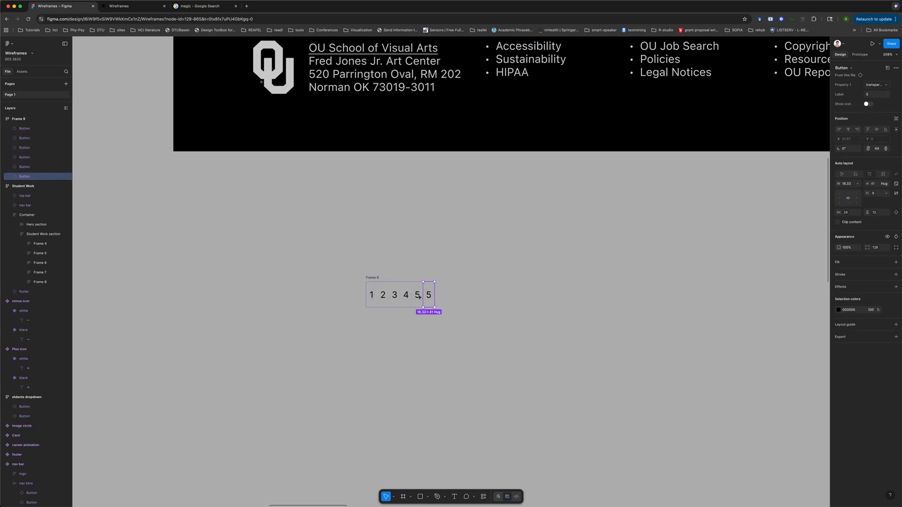
{"action": "left_click", "coordinate": [875, 97]}
{"action": "type", "text": "Next"}
{"action": "left_click", "coordinate": [625, 233]}
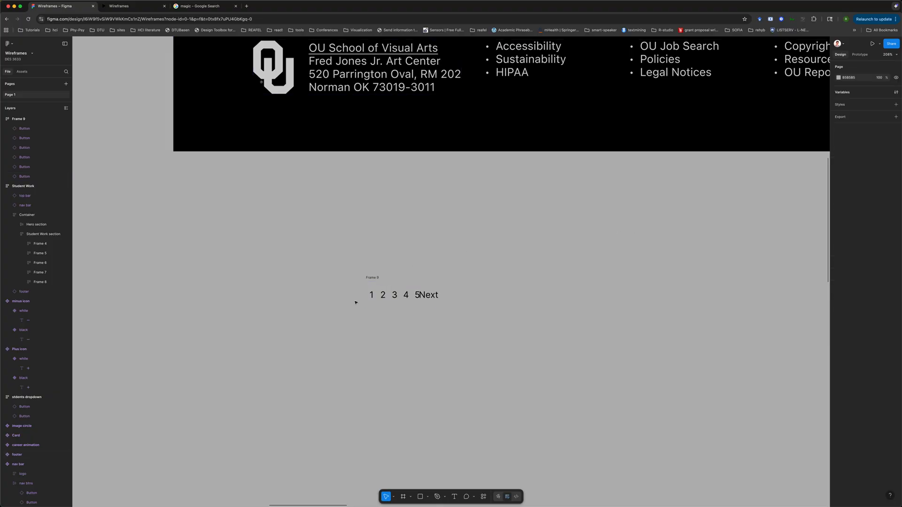
Duplicate the first button and set its label to Previous
{"action": "left_click", "coordinate": [371, 295]}
{"action": "key", "text": "ctrl+d"}
{"action": "left_click", "coordinate": [373, 297]}
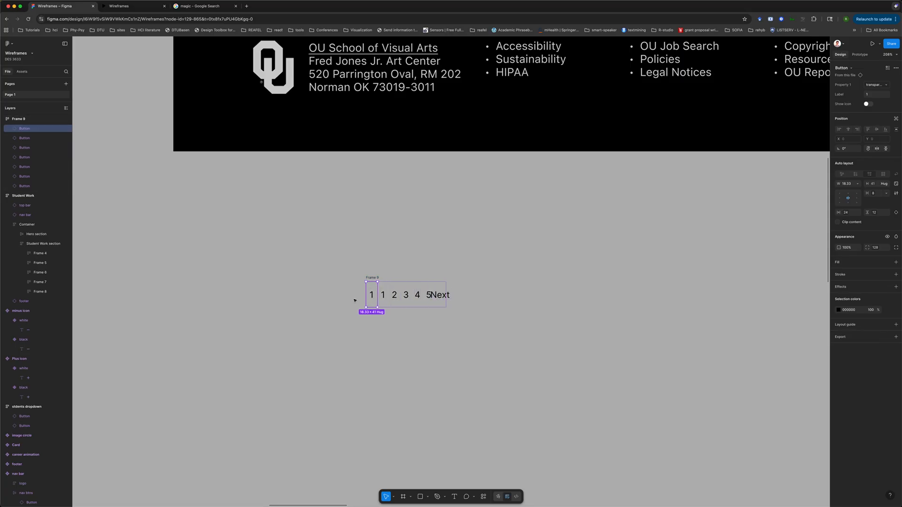
{"action": "left_click", "coordinate": [877, 94]}
{"action": "key", "text": "Return"}
{"action": "key", "text": "Escape"}
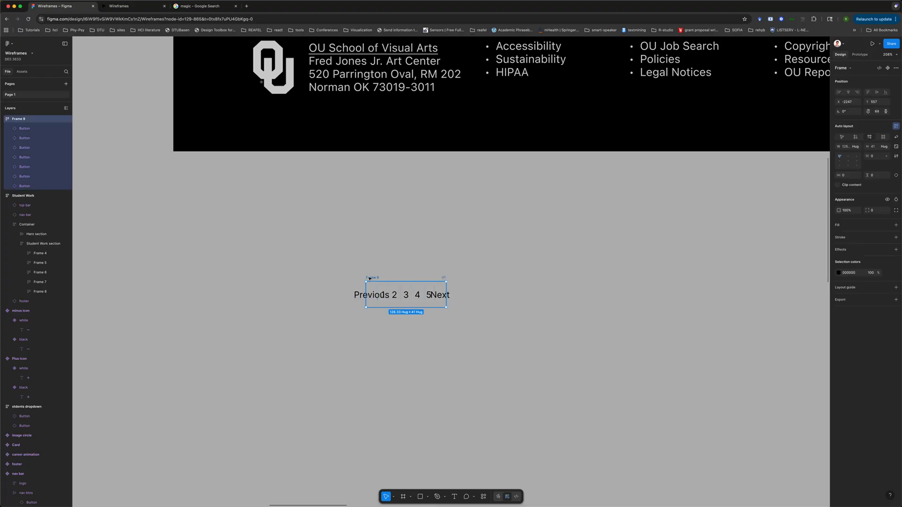
{"action": "left_click", "coordinate": [857, 147]}
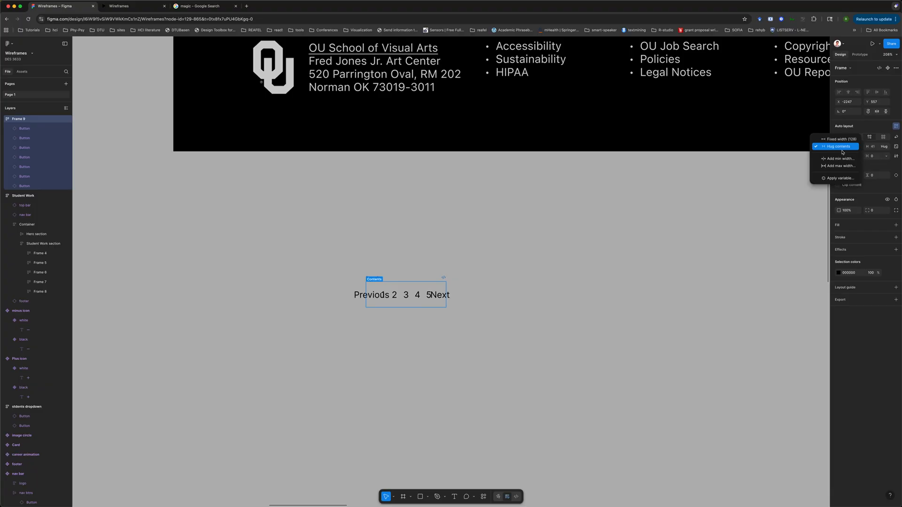
{"action": "left_click", "coordinate": [48, 129]}
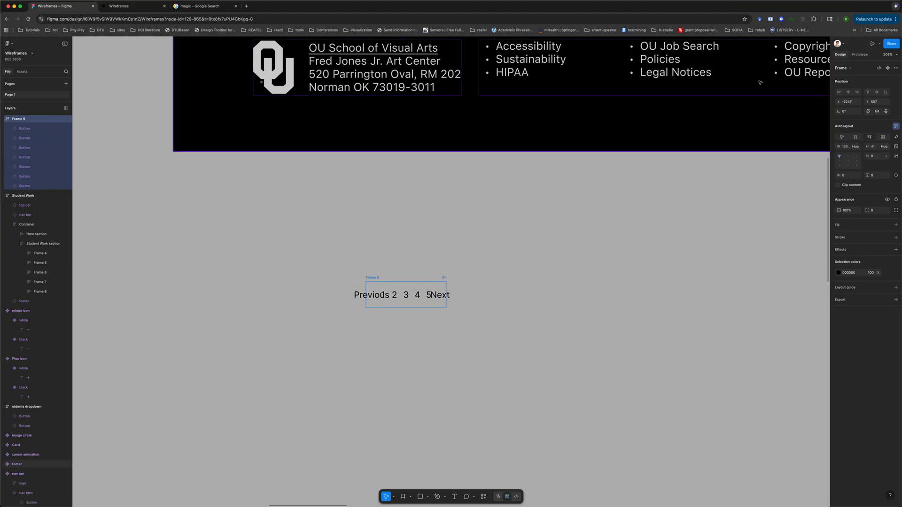
{"action": "left_click", "coordinate": [857, 148]}
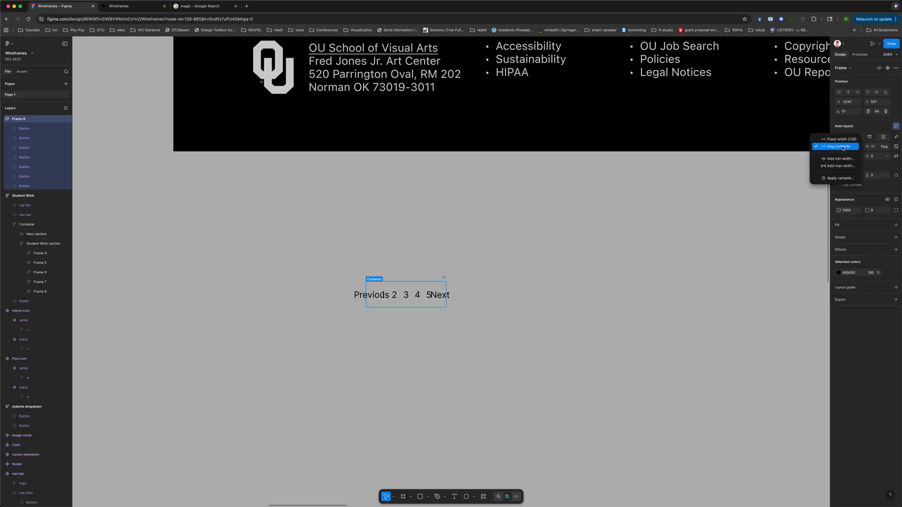
{"action": "left_click", "coordinate": [842, 148]}
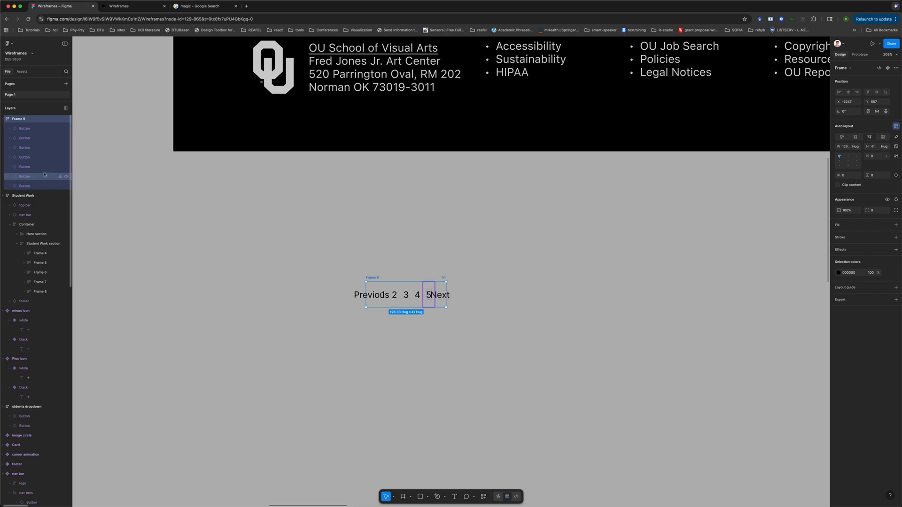
{"action": "left_click", "coordinate": [26, 186]}
{"action": "left_click", "coordinate": [26, 178], "text": "shift"}
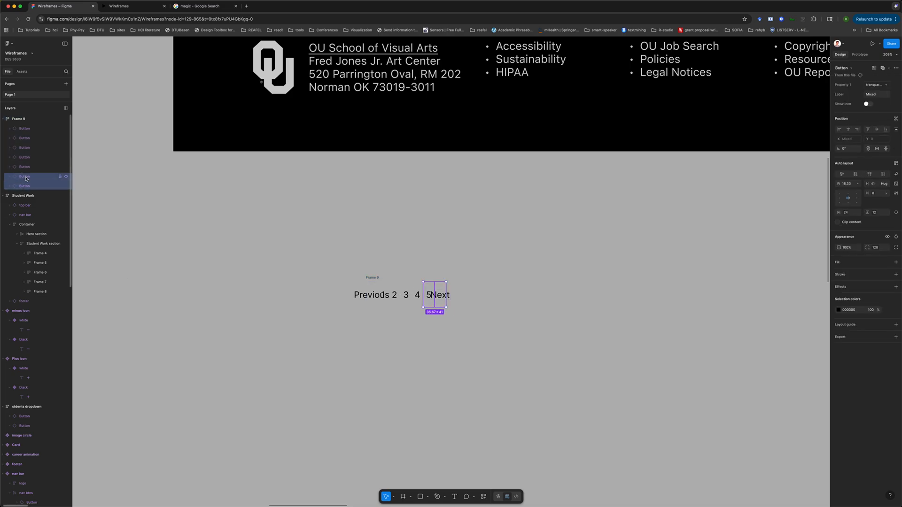
Set the Previous button's width to hug its contents
{"action": "left_click", "coordinate": [23, 128]}
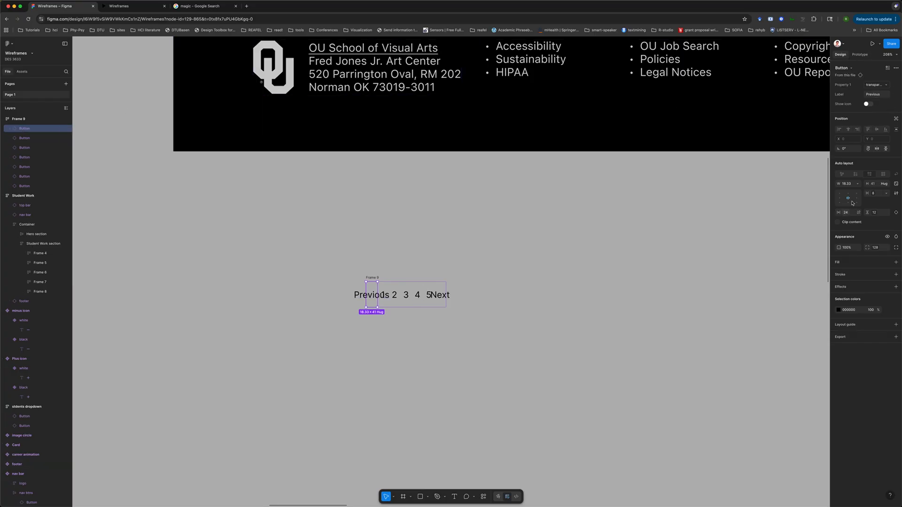
{"action": "left_click", "coordinate": [857, 184]}
{"action": "left_click", "coordinate": [845, 191]}
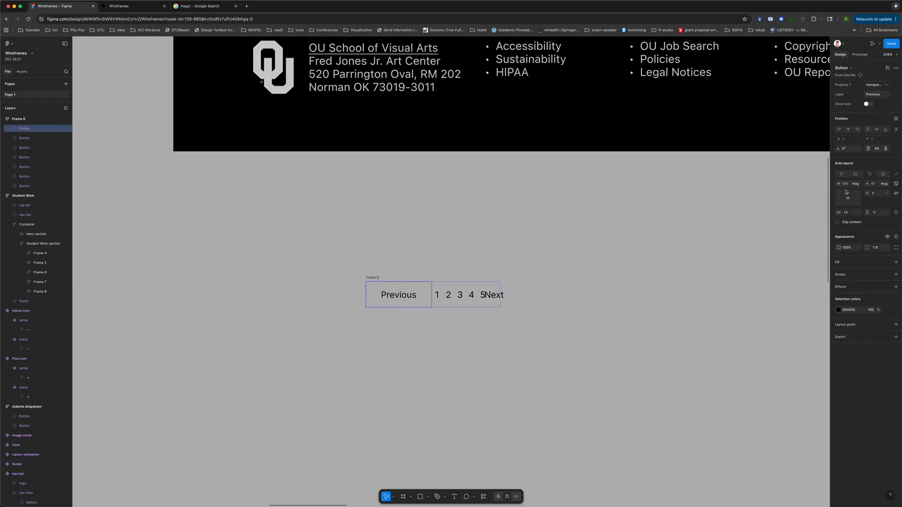
Set the 1 and 2 buttons' widths to hug their contents
{"action": "double_click", "coordinate": [486, 295]}
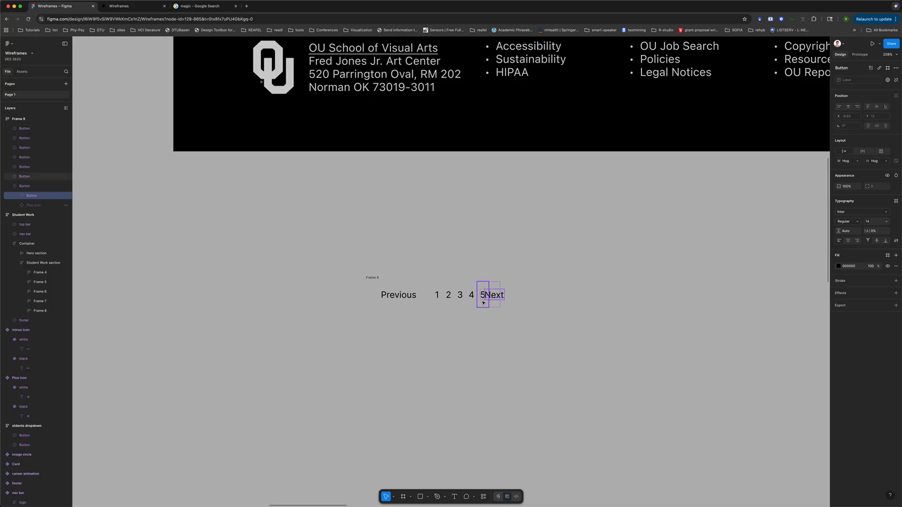
{"action": "left_click", "coordinate": [372, 277]}
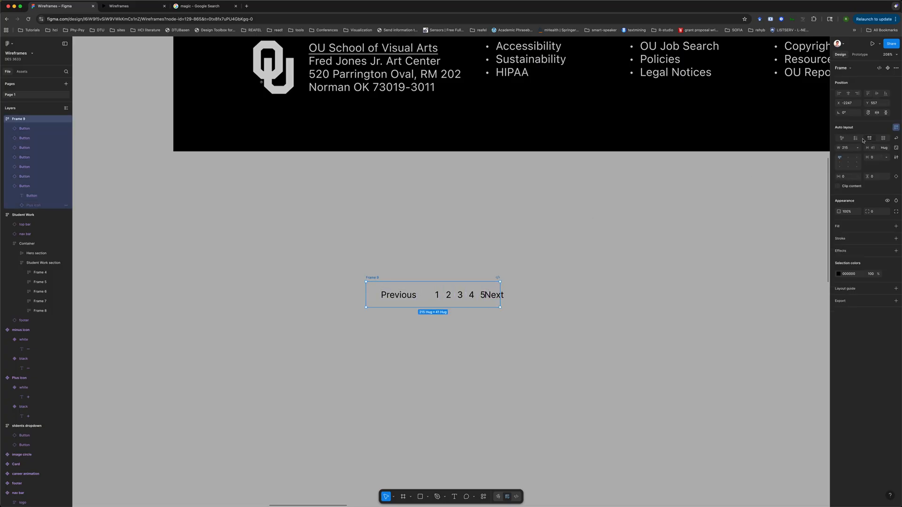
{"action": "left_click", "coordinate": [435, 295]}
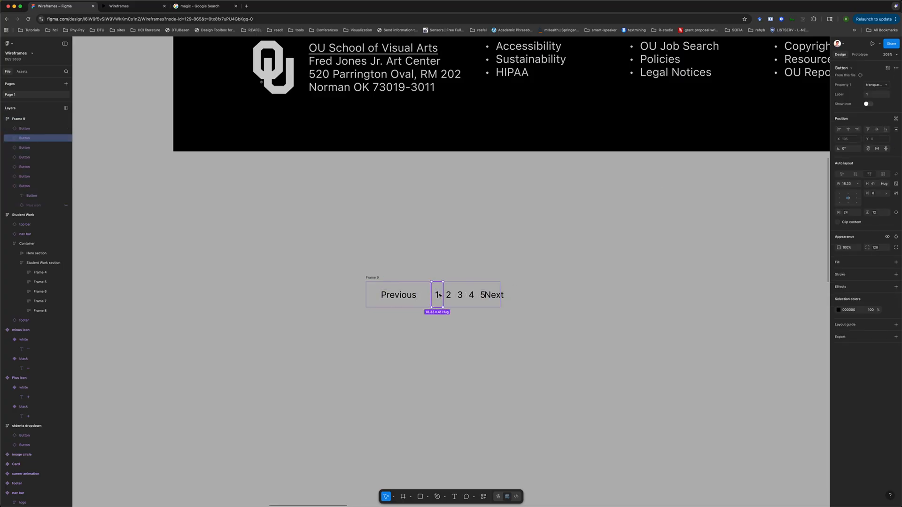
{"action": "left_click", "coordinate": [856, 183]}
{"action": "left_click", "coordinate": [838, 193]}
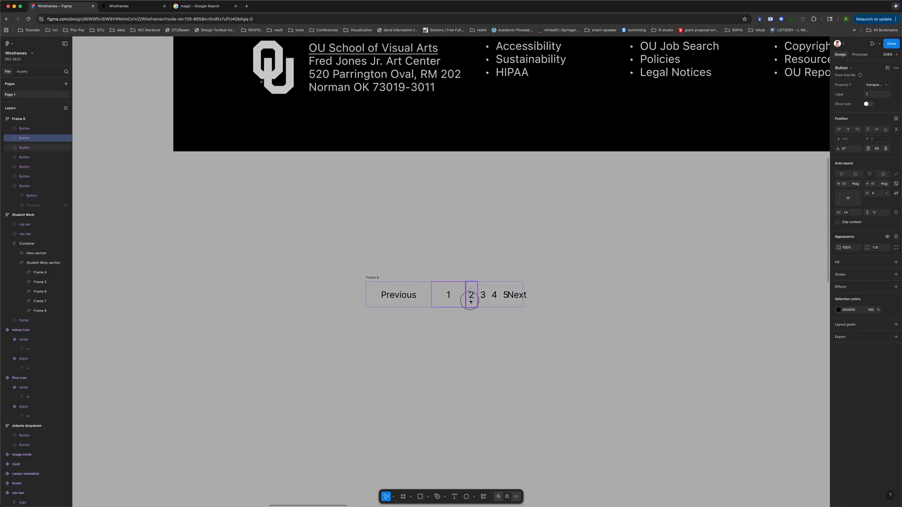
{"action": "left_click", "coordinate": [470, 301]}
{"action": "left_click", "coordinate": [856, 183]}
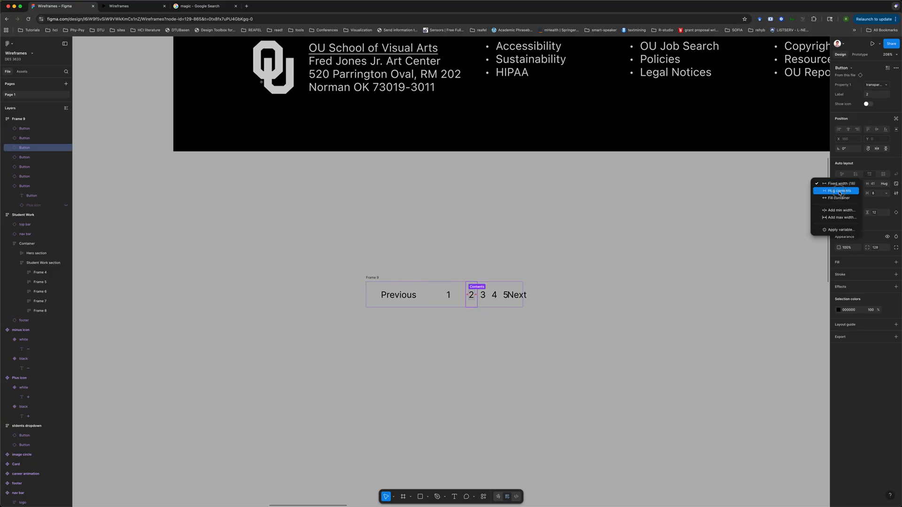
{"action": "left_click", "coordinate": [841, 193]}
Set the 3, 4, 5 and Next buttons together to hug contents in width
{"action": "left_click", "coordinate": [24, 157]}
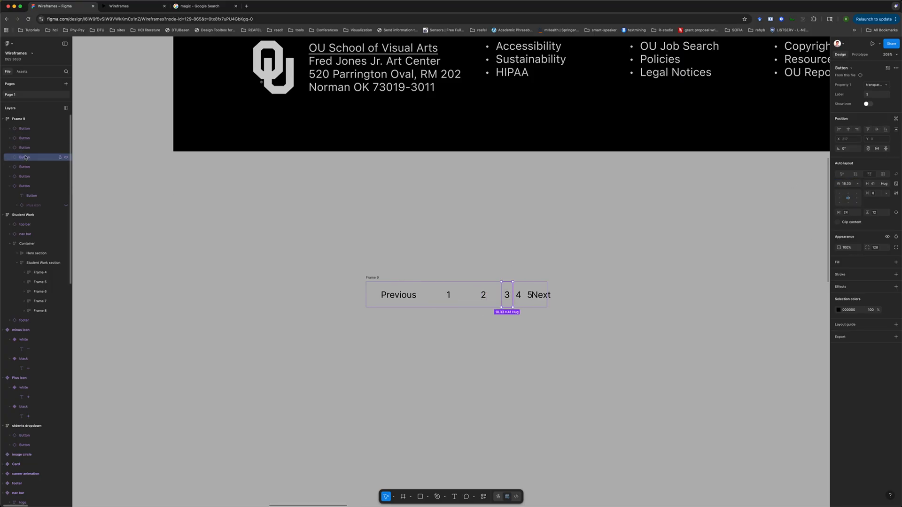
{"action": "left_click", "coordinate": [25, 186], "text": "shift"}
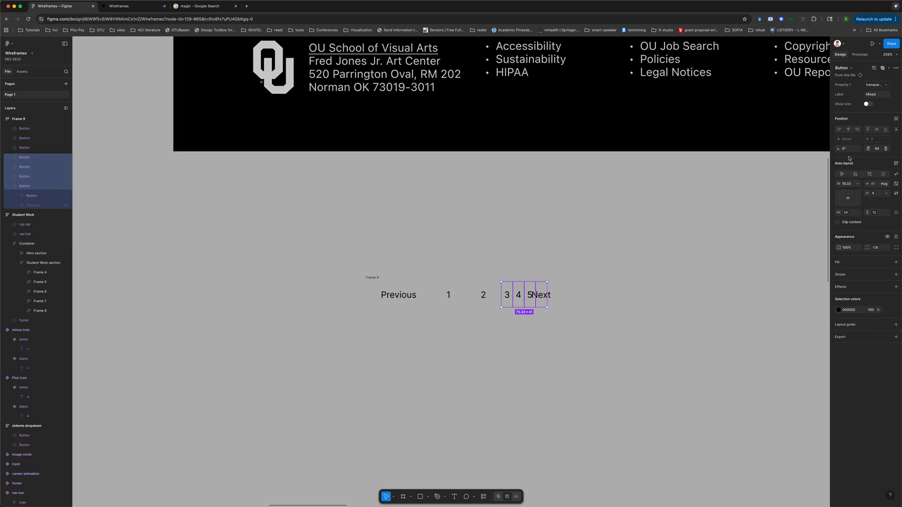
{"action": "left_click", "coordinate": [858, 183]}
{"action": "left_click", "coordinate": [842, 192]}
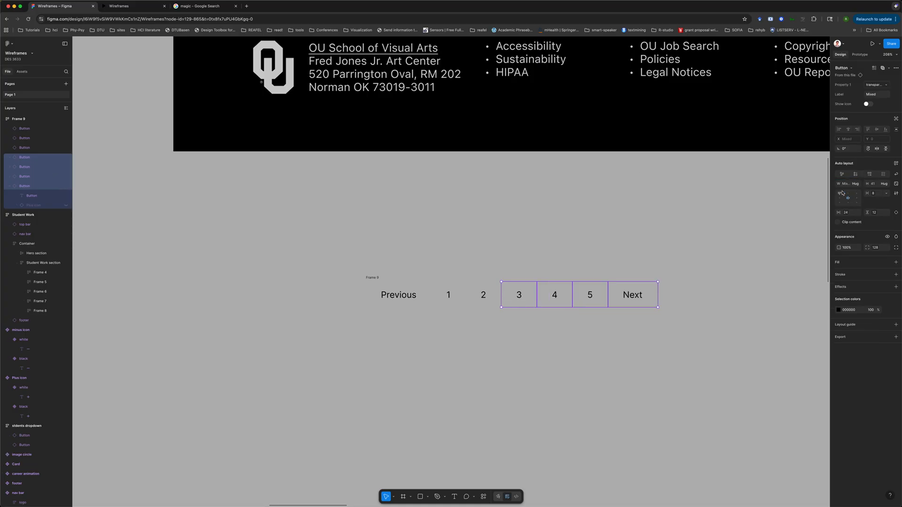
Convert the whole row of pagination buttons into a component
{"action": "left_click", "coordinate": [605, 363]}
{"action": "left_click", "coordinate": [368, 279]}
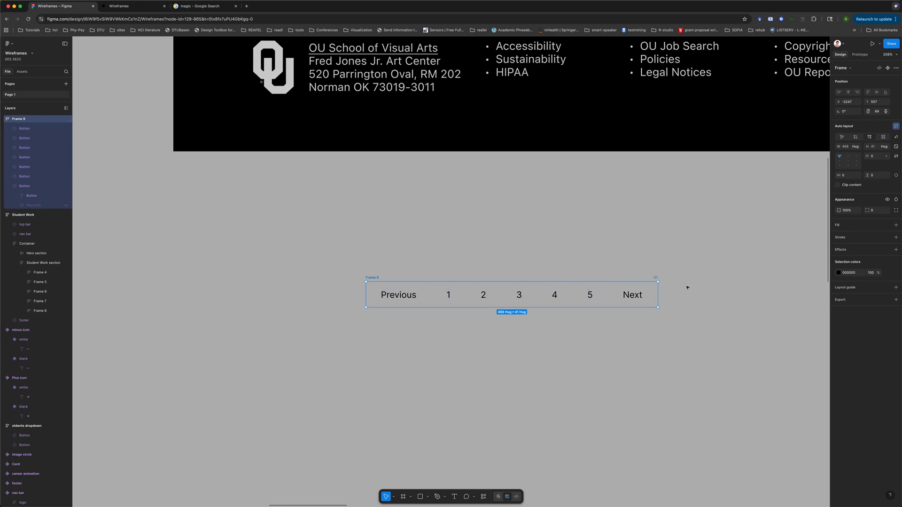
{"action": "scroll", "coordinate": [399, 294], "scroll_direction": "right", "scroll_amount": 3}
{"action": "scroll", "coordinate": [399, 295], "scroll_direction": "down", "scroll_amount": 1}
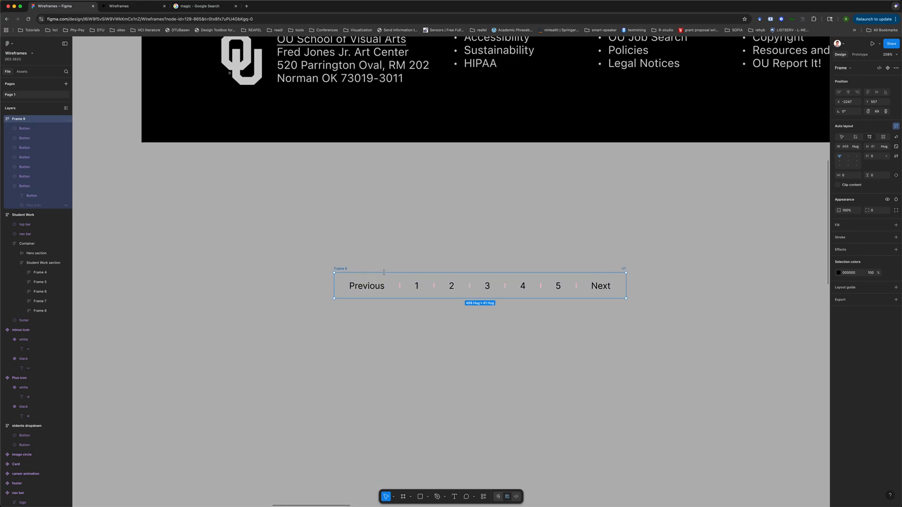
{"action": "left_click", "coordinate": [412, 285]}
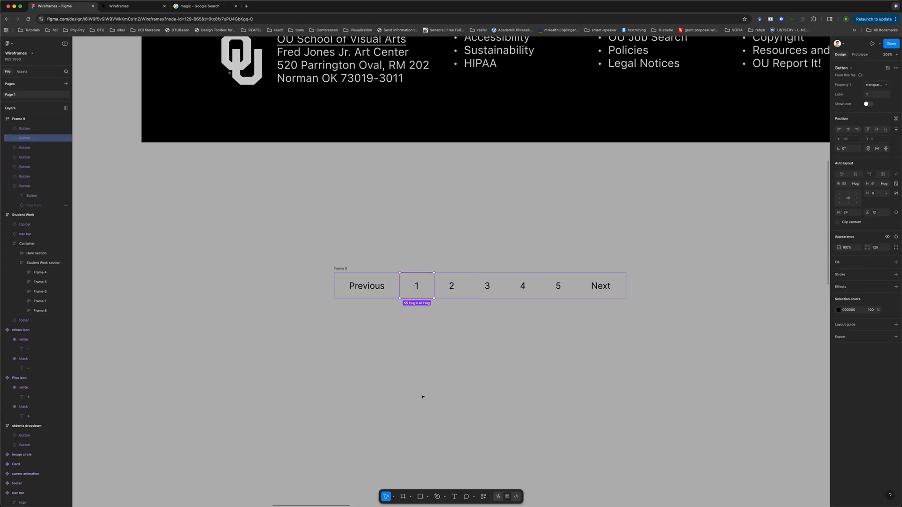
{"action": "left_click", "coordinate": [343, 268]}
{"action": "right_click", "coordinate": [341, 269]}
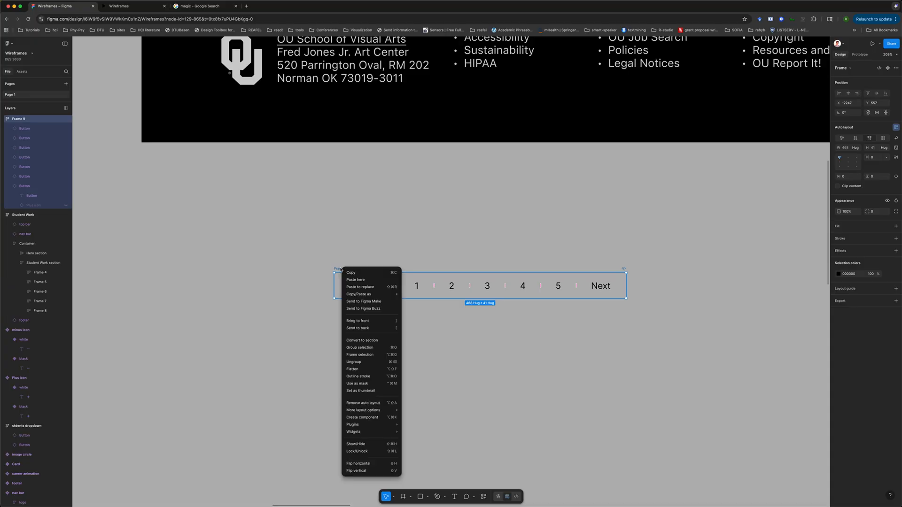
{"action": "left_click", "coordinate": [380, 419]}
{"action": "left_click", "coordinate": [416, 334]}
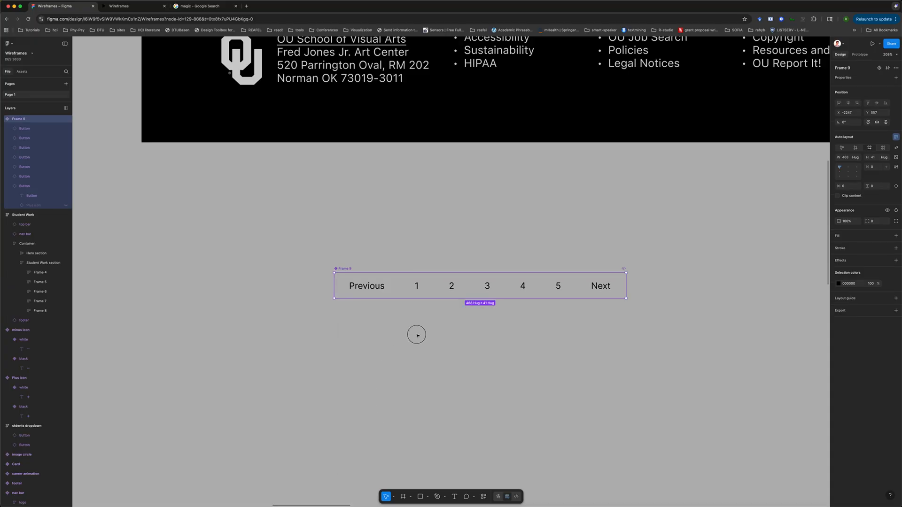
Rename the component to pagination and move it up and left on the canvas
{"action": "double_click", "coordinate": [344, 269]}
{"action": "type", "text": "pagina"}
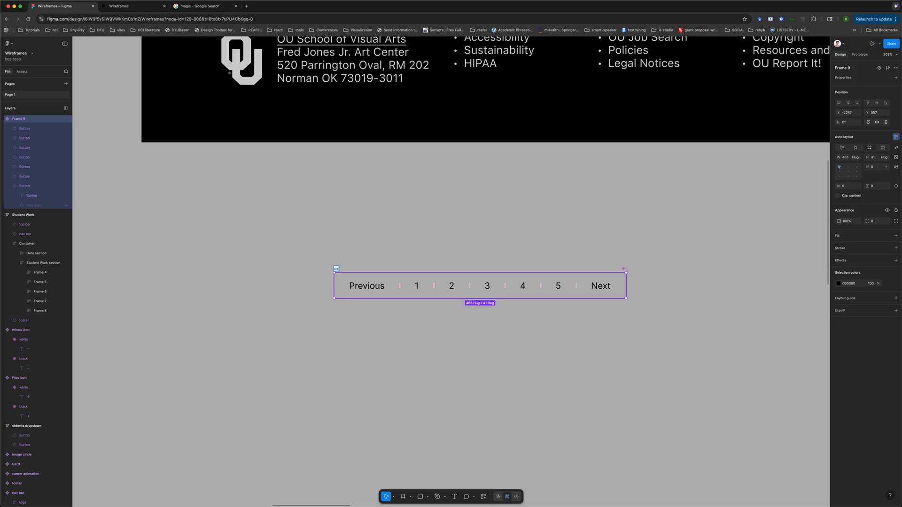
{"action": "type", "text": "tion"}
{"action": "key", "text": "Return"}
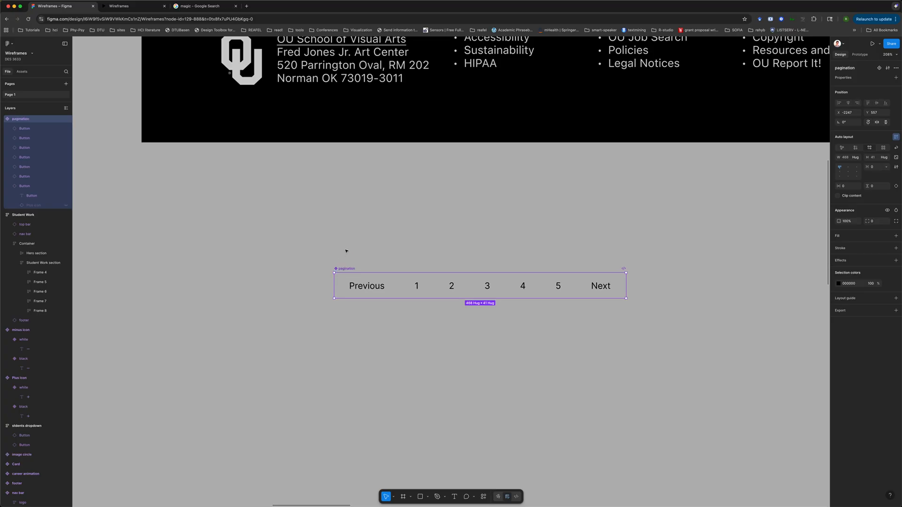
{"action": "left_click_drag", "start_coordinate": [348, 269], "coordinate": [156, 205]}
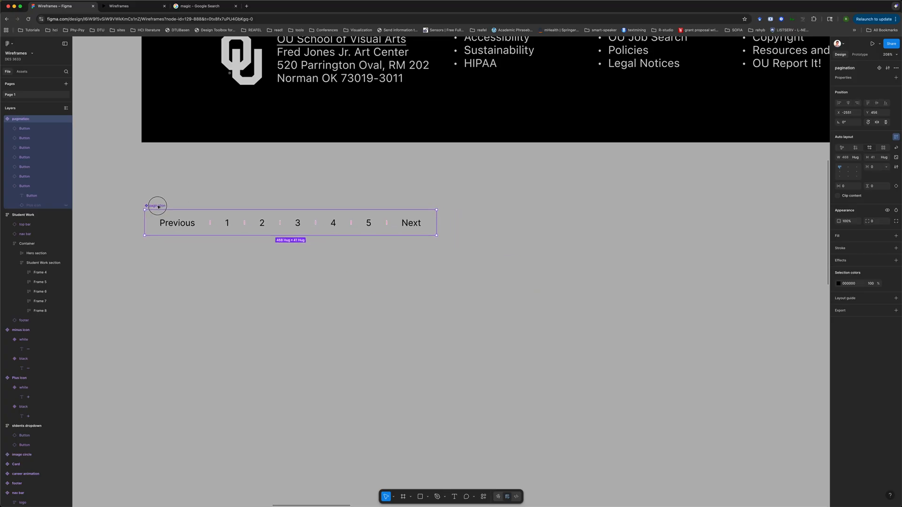
Paste the pagination component as an instance into the Student Work page's container
{"action": "left_click", "coordinate": [403, 336]}
{"action": "scroll", "coordinate": [403, 336], "scroll_direction": "down", "scroll_amount": 5}
{"action": "scroll", "coordinate": [403, 336], "scroll_direction": "up", "scroll_amount": 10}
{"action": "scroll", "coordinate": [403, 337], "scroll_direction": "down", "scroll_amount": 5}
{"action": "scroll", "coordinate": [403, 337], "scroll_direction": "right", "scroll_amount": 10}
{"action": "scroll", "coordinate": [403, 337], "scroll_direction": "down", "scroll_amount": 10}
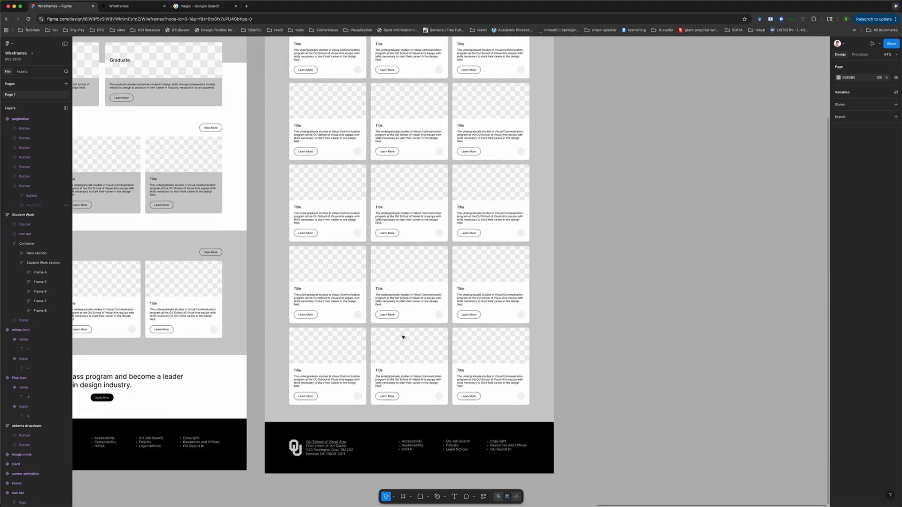
{"action": "scroll", "coordinate": [403, 337], "scroll_direction": "up", "scroll_amount": 4}
{"action": "left_click", "coordinate": [288, 95]}
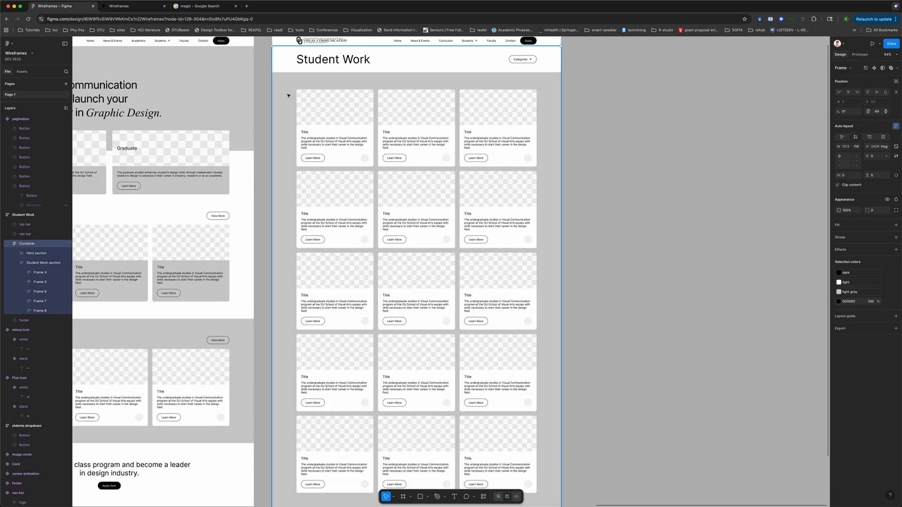
{"action": "key", "text": "ctrl+v"}
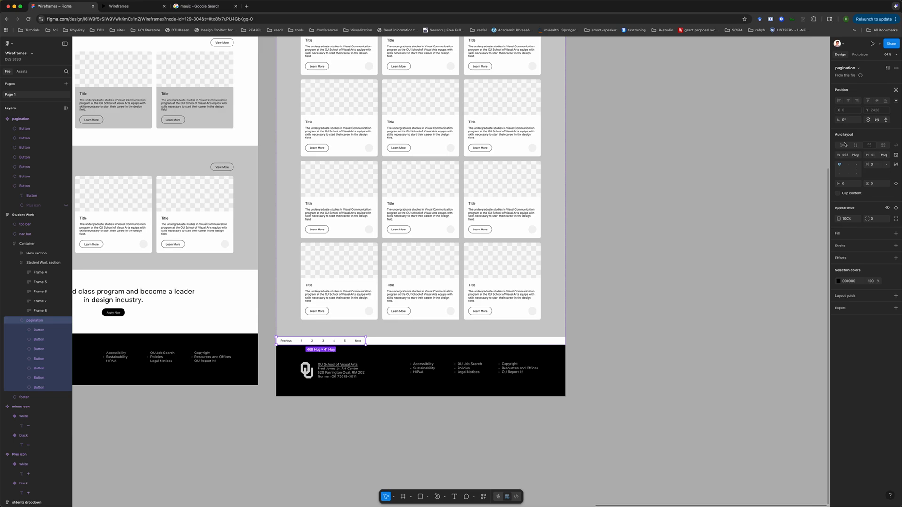
Set the pasted pagination to fill the container's width and center its buttons
{"action": "left_click", "coordinate": [856, 155]}
{"action": "left_click", "coordinate": [846, 163]}
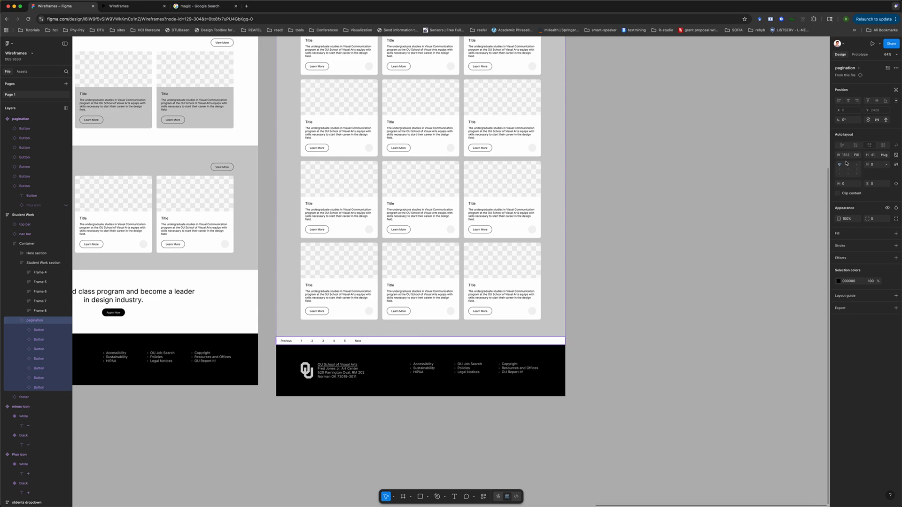
{"action": "left_click", "coordinate": [848, 169]}
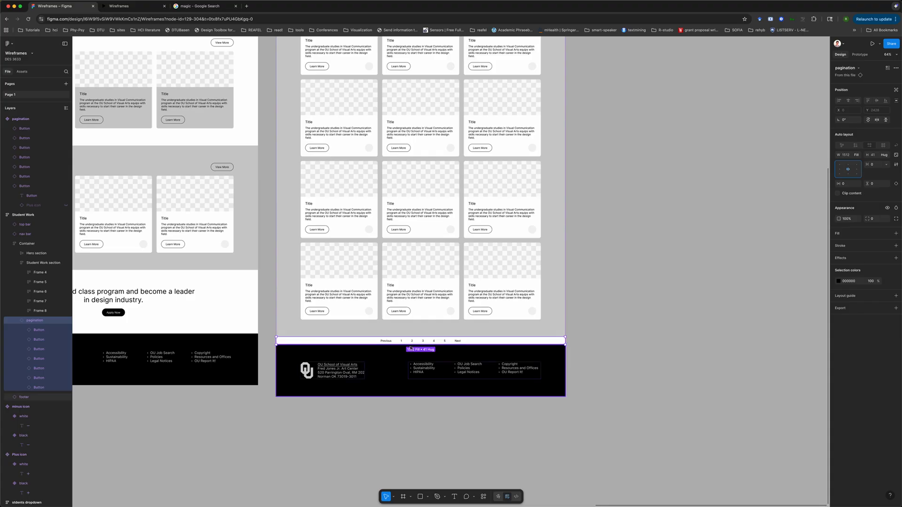
Move the pagination layer into the Student Work section, below the card frames
{"action": "scroll", "coordinate": [412, 338], "scroll_direction": "up", "scroll_amount": 3}
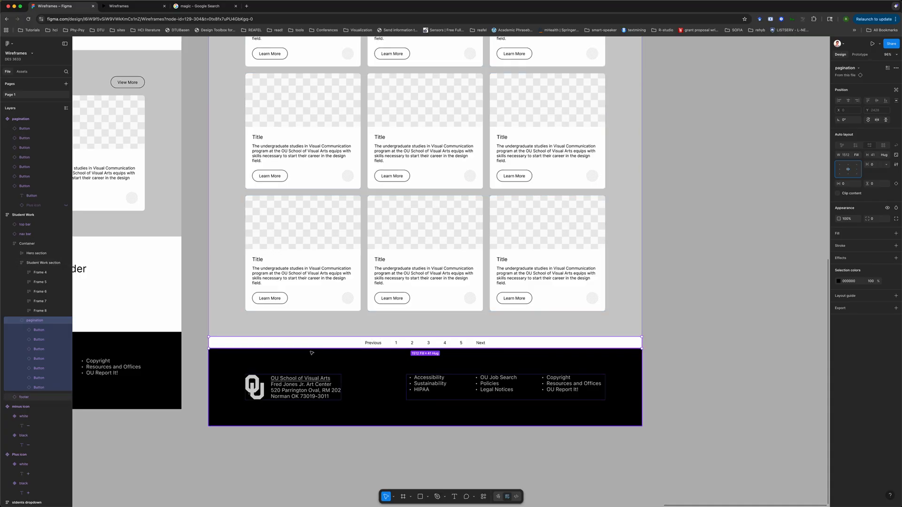
{"action": "left_click", "coordinate": [16, 322]}
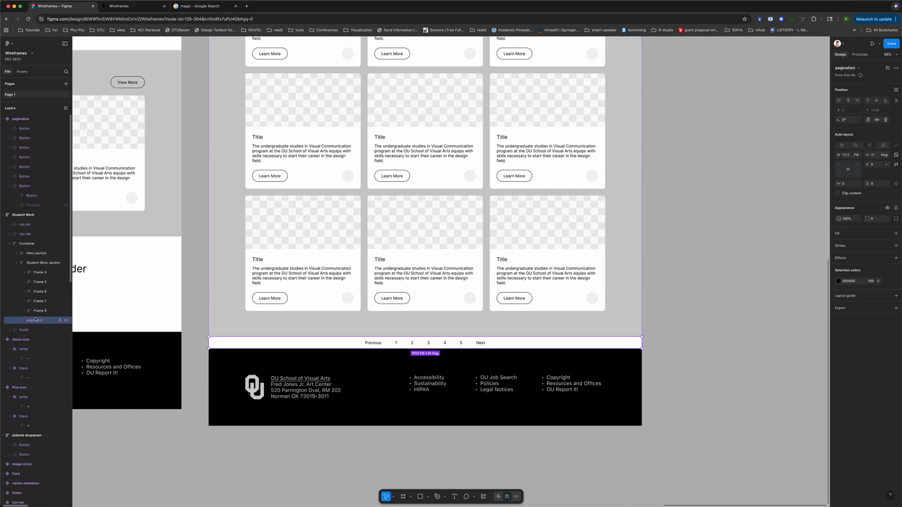
{"action": "mouse_move", "coordinate": [24, 323]}
{"action": "left_mouse_down"}
{"action": "mouse_move", "coordinate": [28, 277]}
{"action": "mouse_move", "coordinate": [33, 318]}
{"action": "mouse_move", "coordinate": [17, 323]}
{"action": "left_mouse_up"}
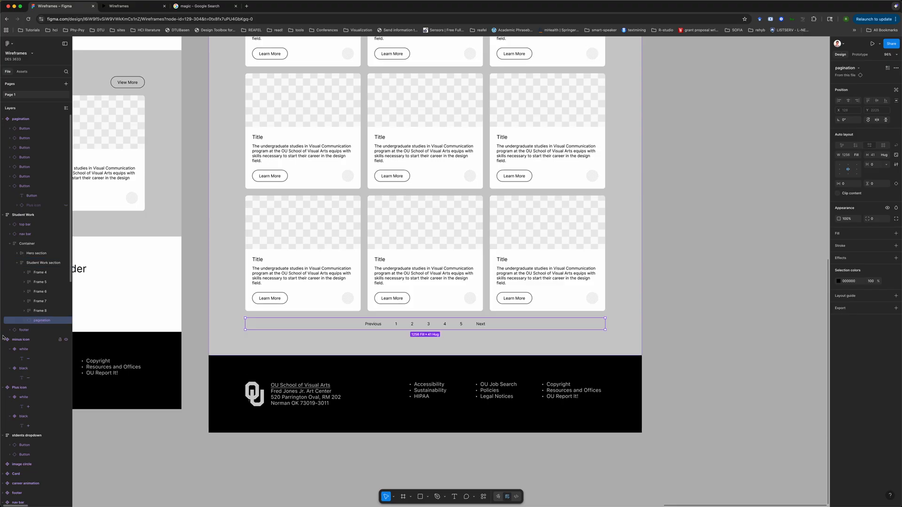
{"action": "left_click", "coordinate": [687, 315]}
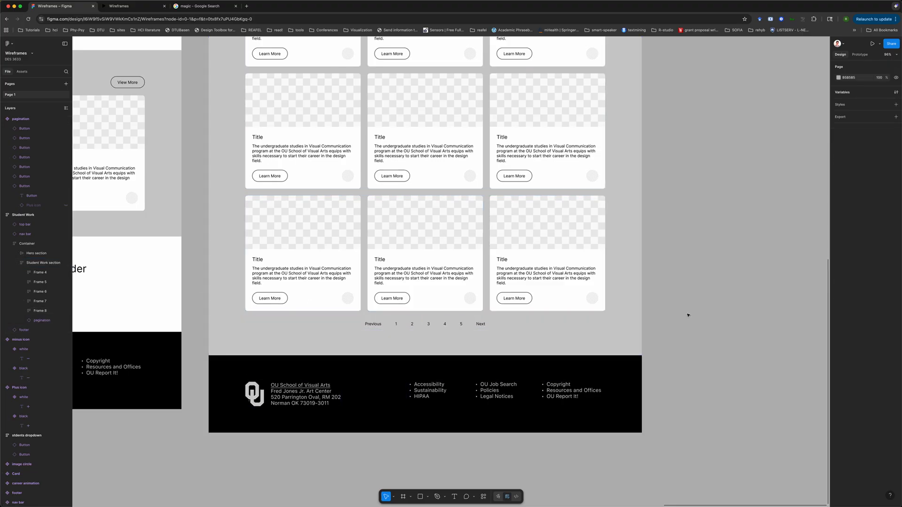
Review the Student Work page and Home page layouts with the pagination in place
{"action": "scroll", "coordinate": [687, 315], "scroll_direction": "down", "scroll_amount": 5}
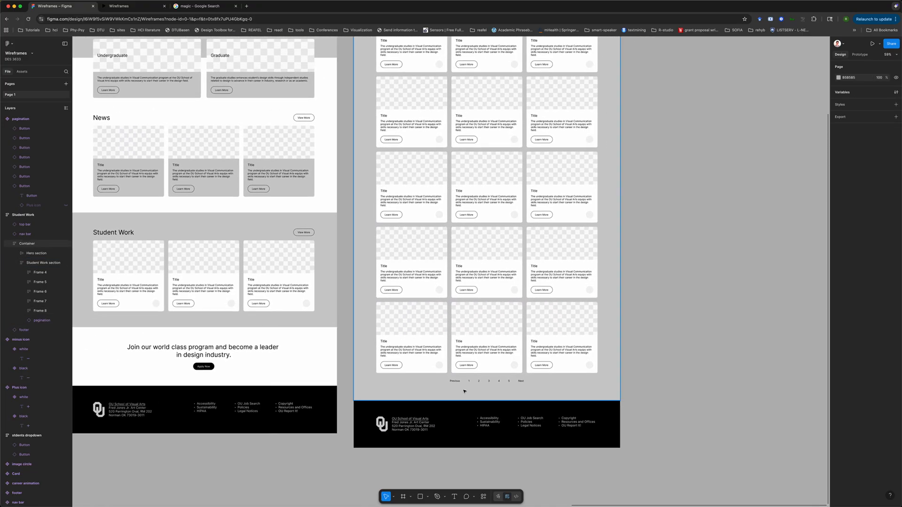
{"action": "scroll", "coordinate": [480, 381], "scroll_direction": "up", "scroll_amount": 2}
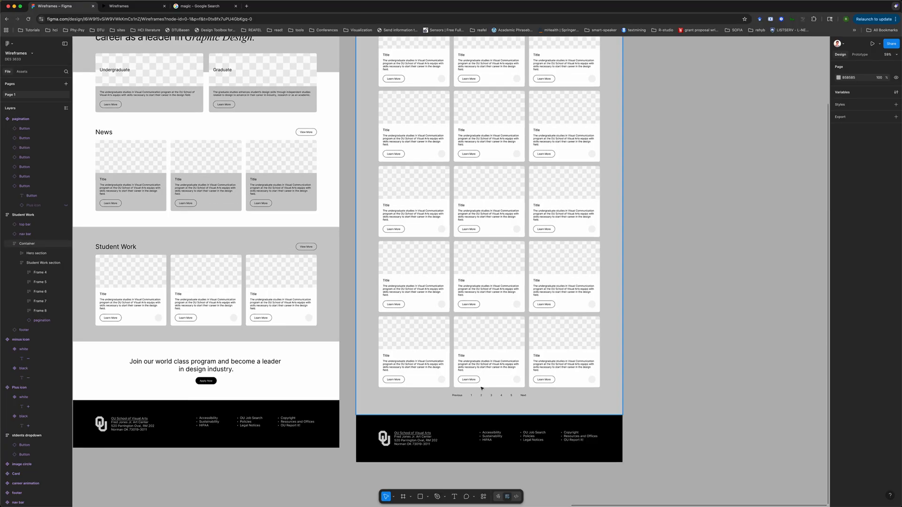
{"action": "scroll", "coordinate": [480, 384], "scroll_direction": "up", "scroll_amount": 3}
{"action": "scroll", "coordinate": [484, 386], "scroll_direction": "down", "scroll_amount": 4}
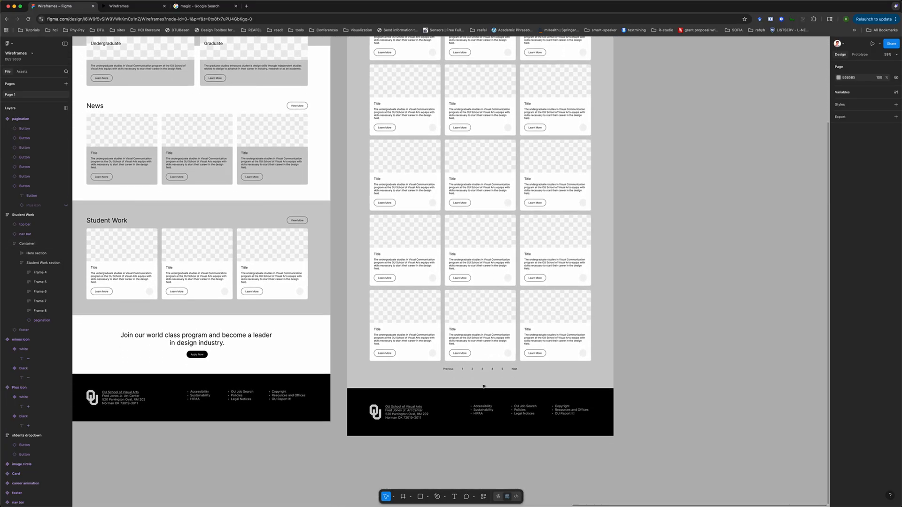
{"action": "scroll", "coordinate": [467, 376], "scroll_direction": "up", "scroll_amount": 5}
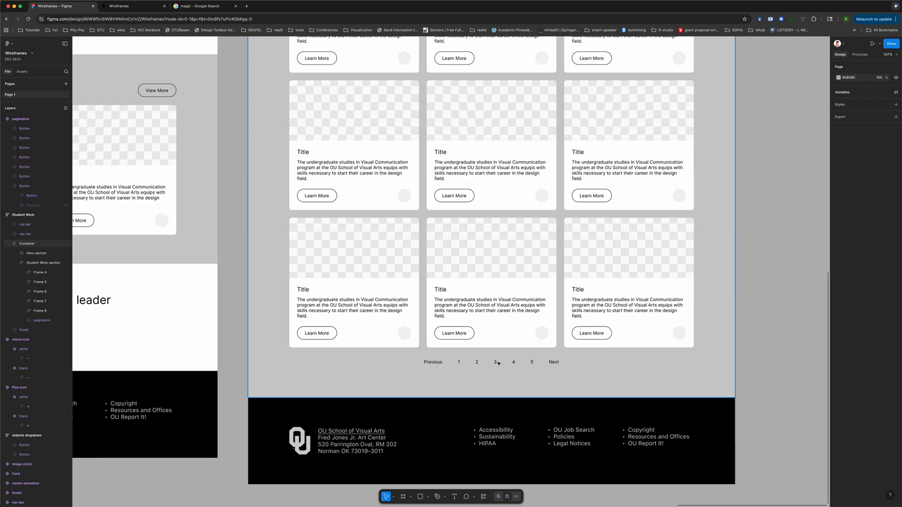
{"action": "scroll", "coordinate": [489, 310], "scroll_direction": "down", "scroll_amount": 5}
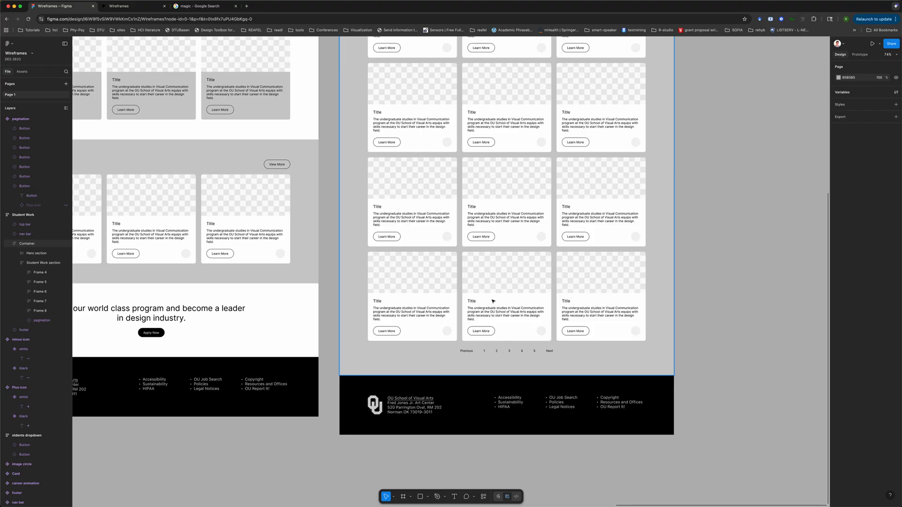
{"action": "scroll", "coordinate": [507, 287], "scroll_direction": "up", "scroll_amount": 1}
{"action": "scroll", "coordinate": [507, 287], "scroll_direction": "down", "scroll_amount": 2}
{"action": "scroll", "coordinate": [508, 287], "scroll_direction": "up", "scroll_amount": 3}
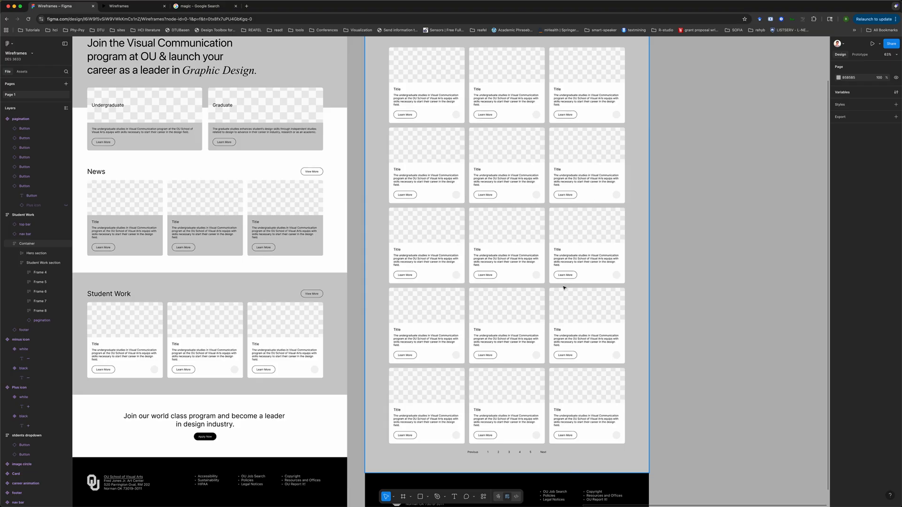
{"action": "scroll", "coordinate": [553, 359], "scroll_direction": "down", "scroll_amount": 5}
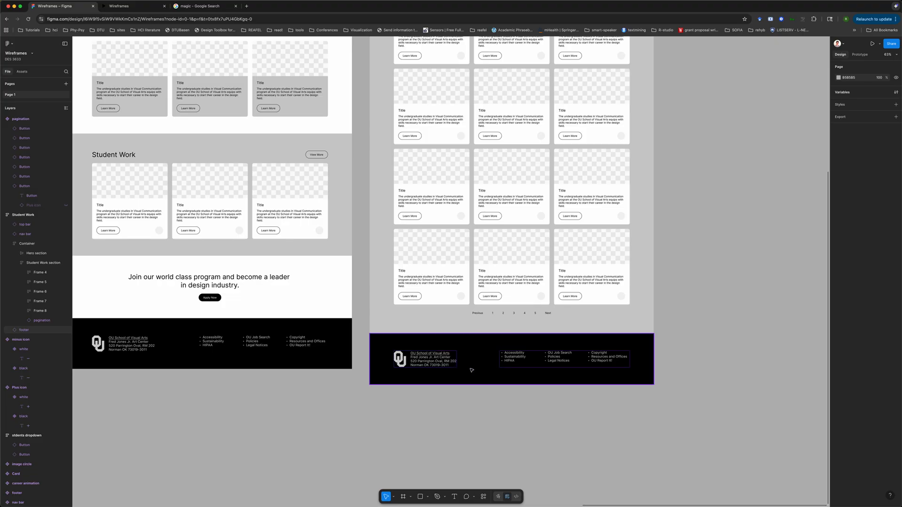
{"action": "scroll", "coordinate": [570, 301], "scroll_direction": "up", "scroll_amount": 4}
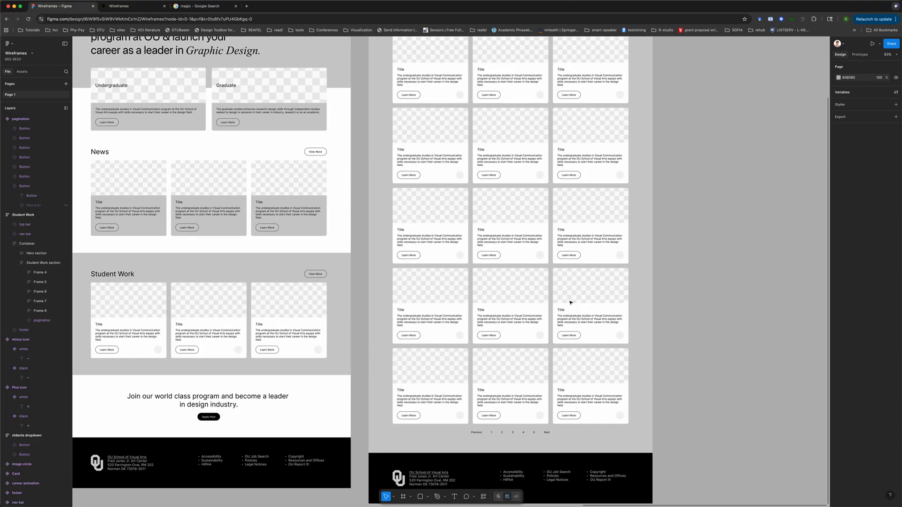
{"action": "scroll", "coordinate": [570, 302], "scroll_direction": "down", "scroll_amount": 3}
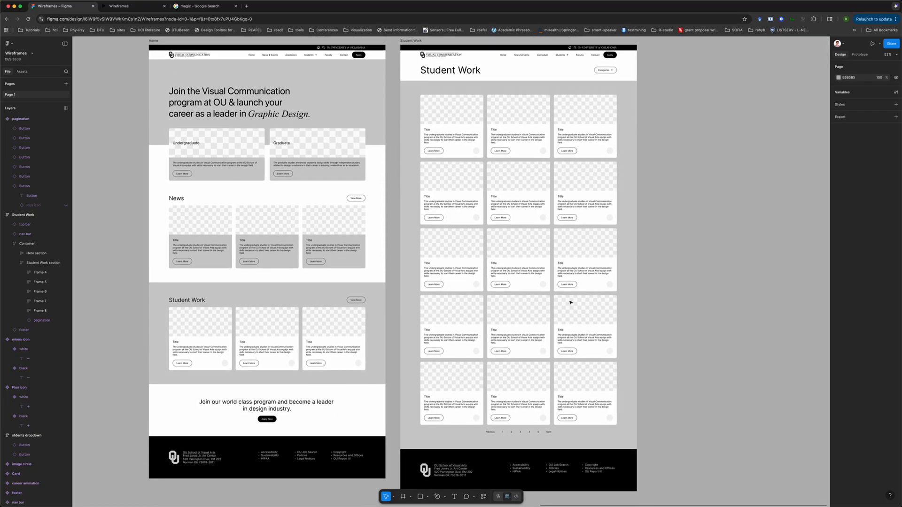
{"action": "scroll", "coordinate": [570, 302], "scroll_direction": "down", "scroll_amount": 1}
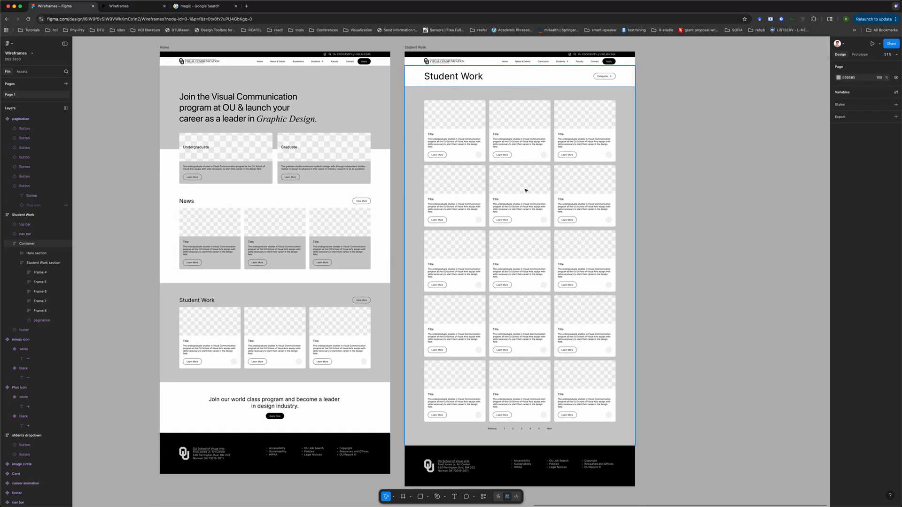
{"action": "scroll", "coordinate": [265, 286], "scroll_direction": "up", "scroll_amount": 2}
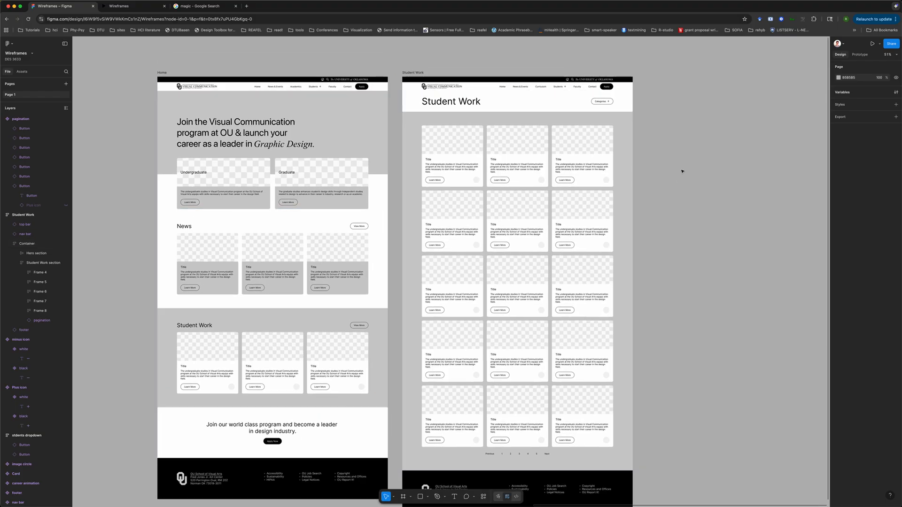
{"action": "scroll", "coordinate": [682, 171], "scroll_direction": "up", "scroll_amount": 5}
{"action": "scroll", "coordinate": [625, 169], "scroll_direction": "up", "scroll_amount": 5}
{"action": "scroll", "coordinate": [624, 169], "scroll_direction": "left", "scroll_amount": 3}
Inspect the Categories button in the Student Work header and the page's navigation bar
{"action": "left_click", "coordinate": [644, 156]}
{"action": "left_click", "coordinate": [644, 156]}
{"action": "scroll", "coordinate": [458, 238], "scroll_direction": "down", "scroll_amount": 5}
{"action": "scroll", "coordinate": [454, 238], "scroll_direction": "down", "scroll_amount": 2}
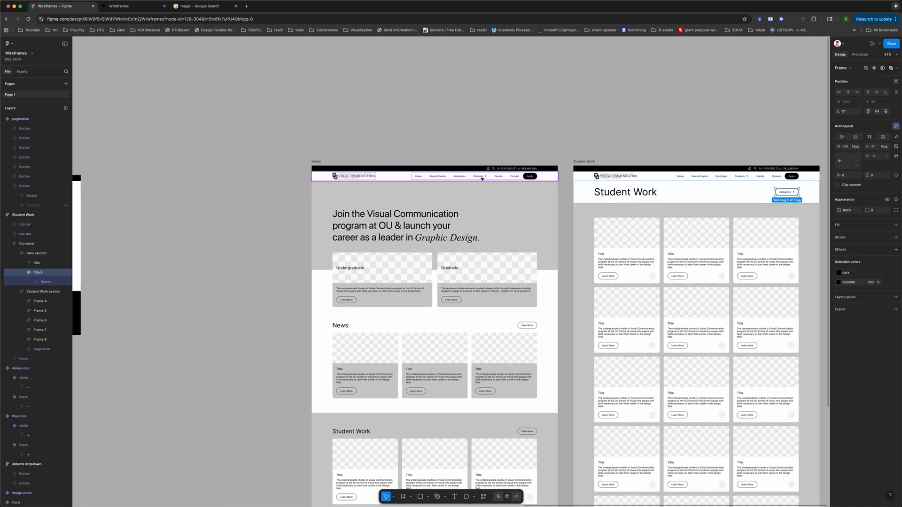
{"action": "scroll", "coordinate": [624, 184], "scroll_direction": "right", "scroll_amount": 5}
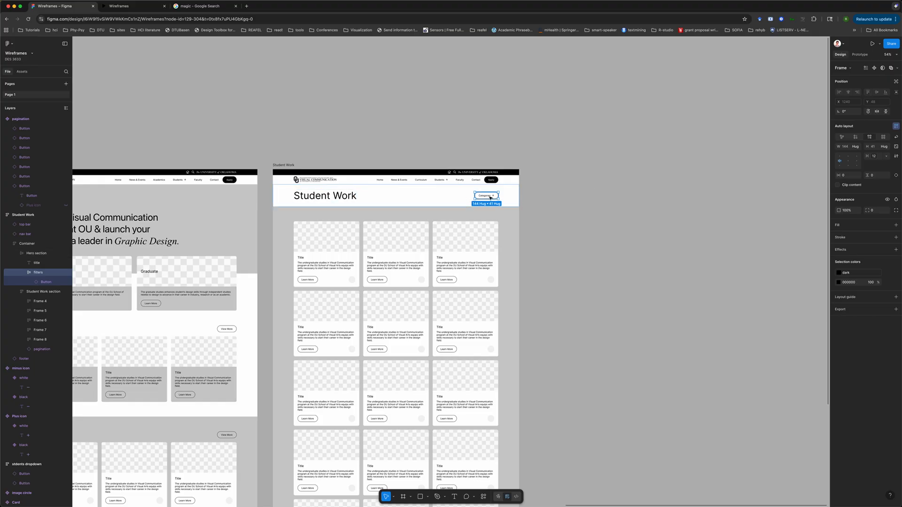
{"action": "left_click", "coordinate": [586, 211]}
{"action": "scroll", "coordinate": [450, 214], "scroll_direction": "up", "scroll_amount": 2}
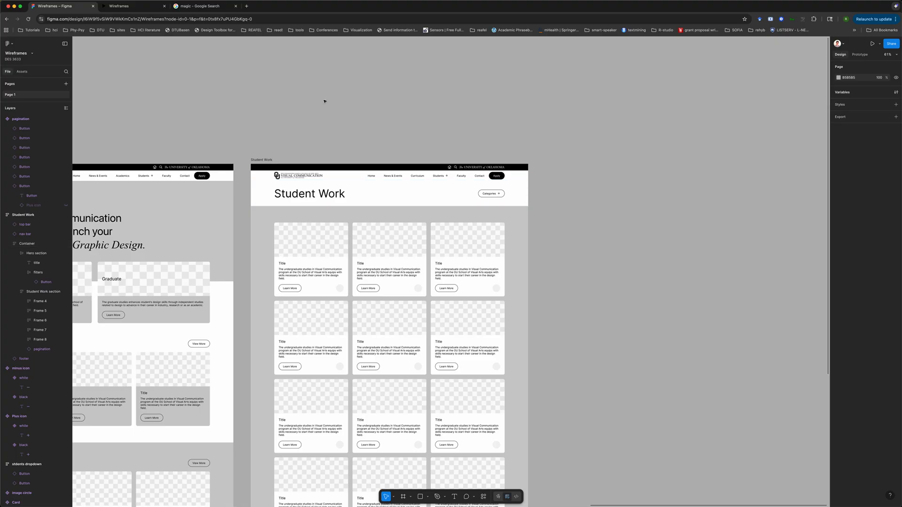
{"action": "scroll", "coordinate": [324, 101], "scroll_direction": "up", "scroll_amount": 5}
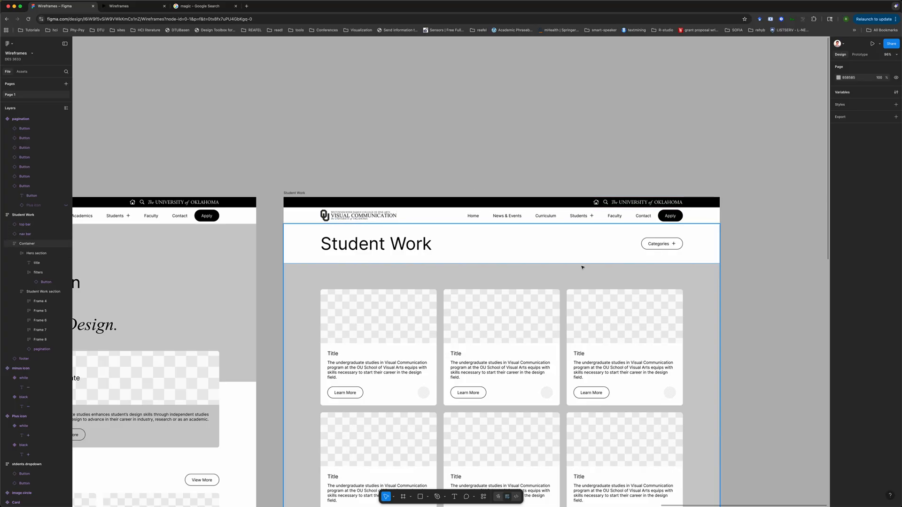
{"action": "scroll", "coordinate": [479, 321], "scroll_direction": "down", "scroll_amount": 3}
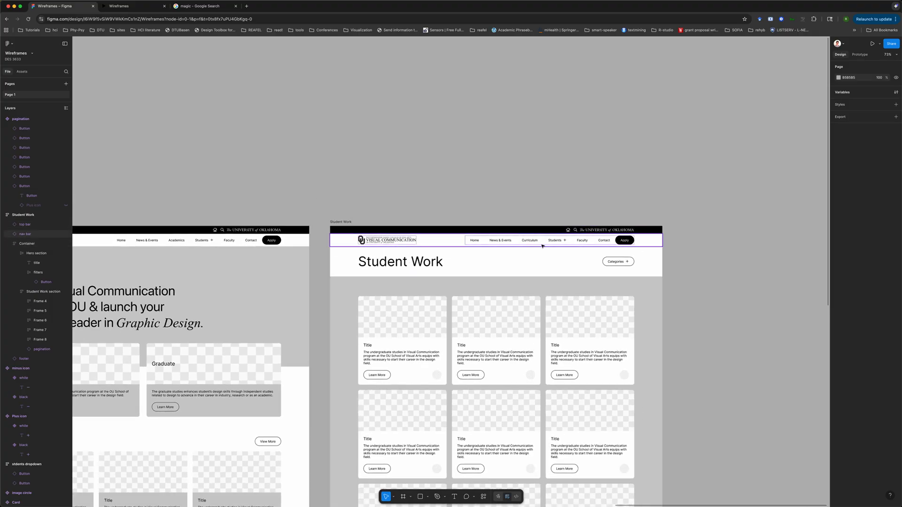
Switch the Students navigation button's variant to transparent hover
{"action": "double_click", "coordinate": [555, 241]}
{"action": "double_click", "coordinate": [555, 241]}
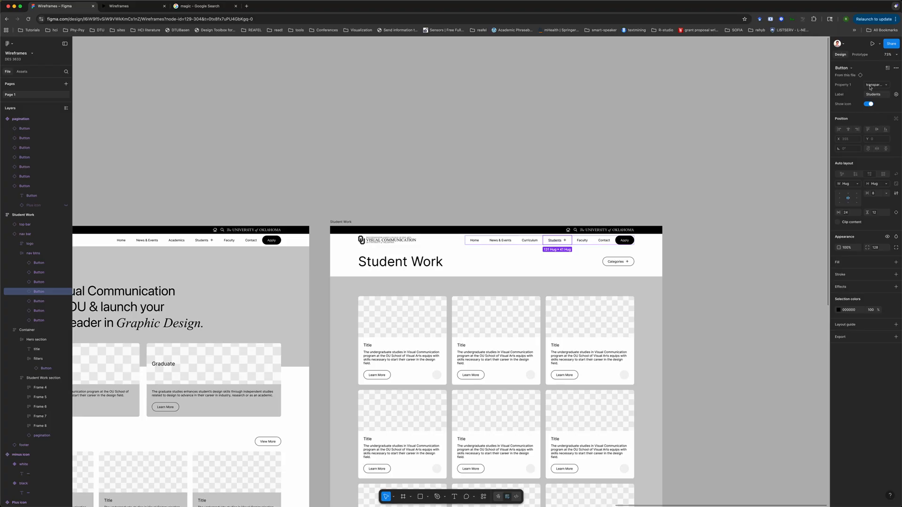
{"action": "left_click", "coordinate": [886, 86]}
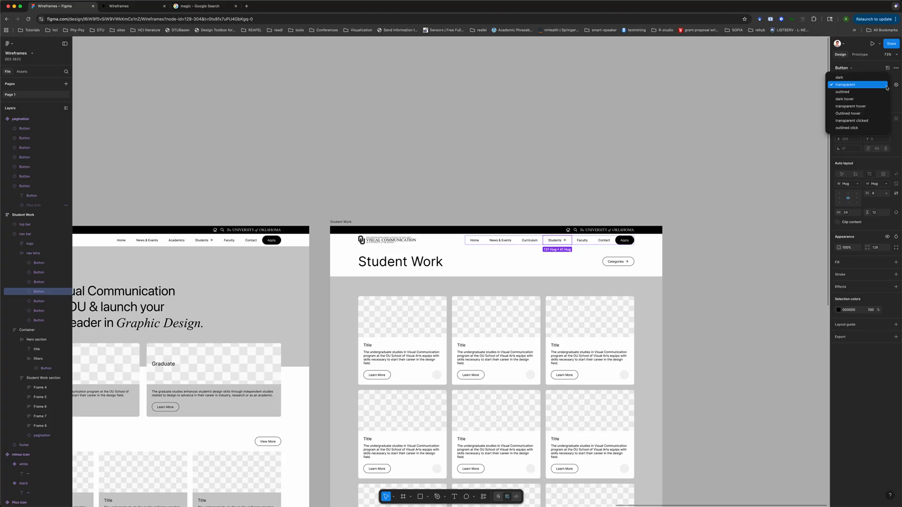
{"action": "left_click", "coordinate": [850, 106]}
{"action": "left_click", "coordinate": [746, 162]}
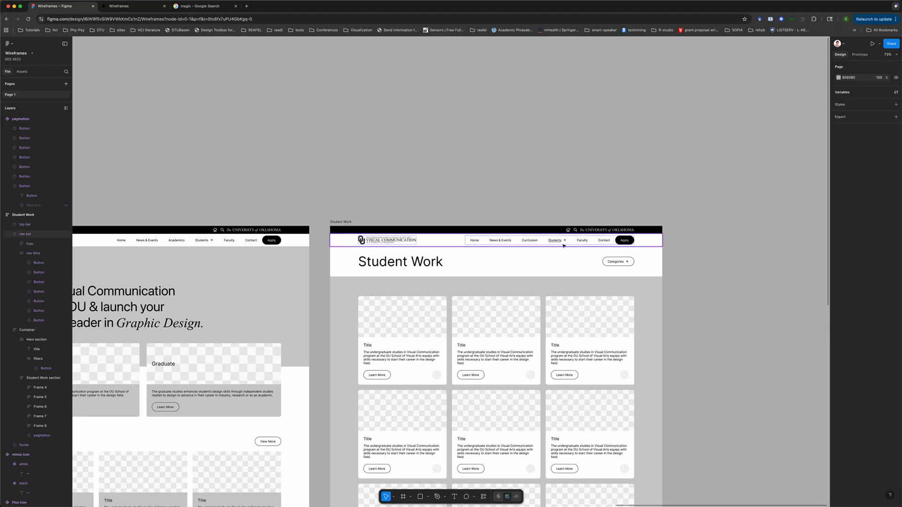
{"action": "left_click", "coordinate": [388, 267]}
{"action": "left_click", "coordinate": [388, 266]}
{"action": "left_click", "coordinate": [559, 245]}
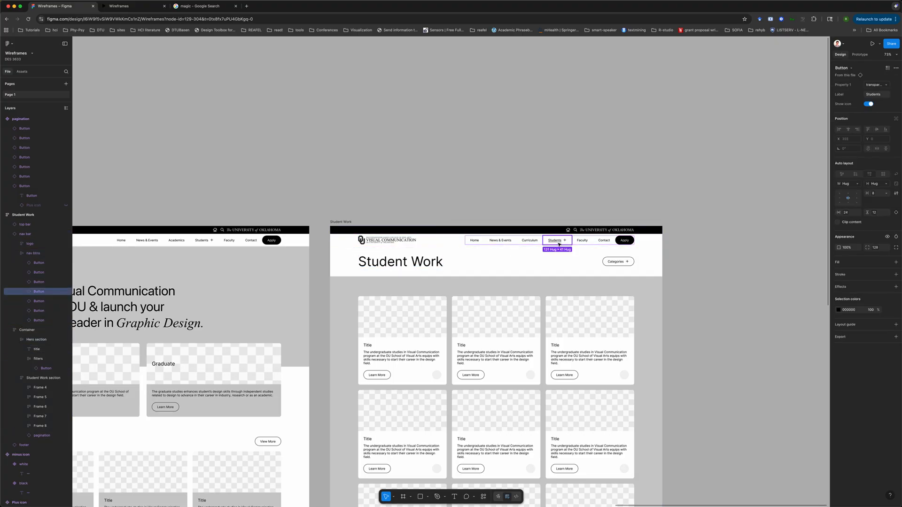
{"action": "left_click", "coordinate": [543, 205]}
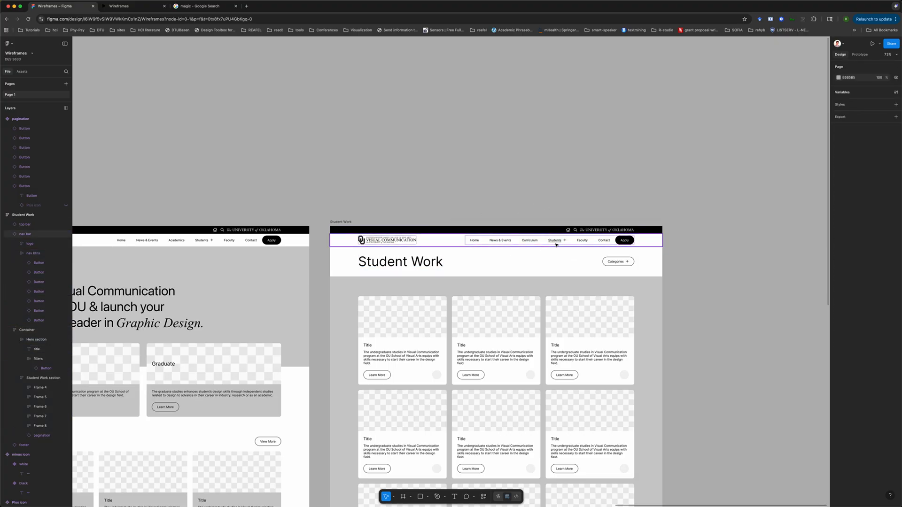